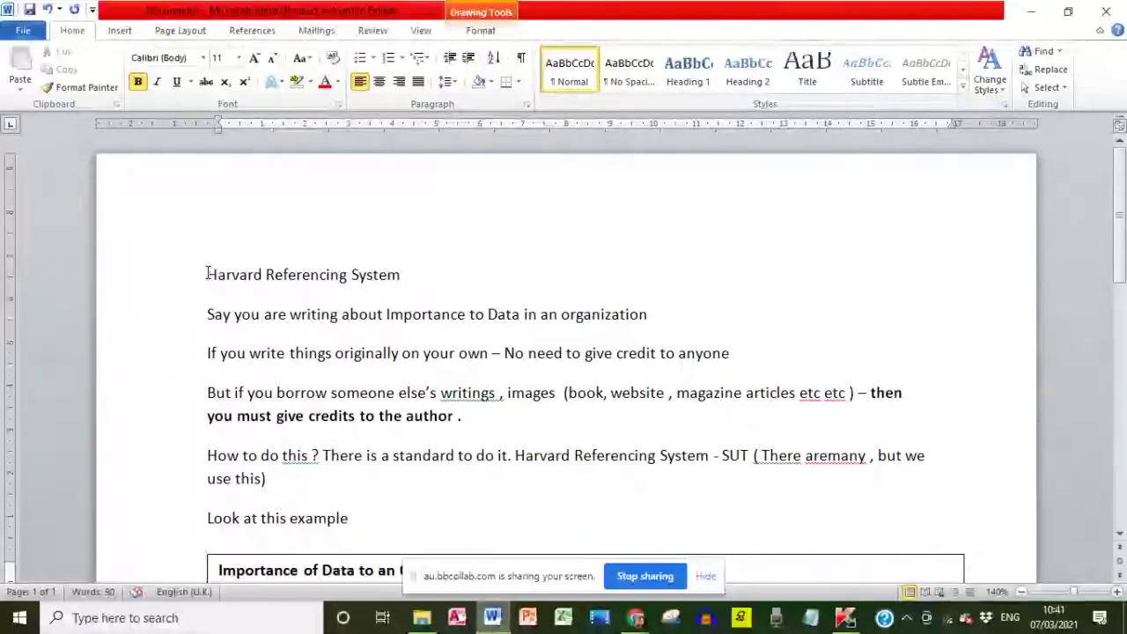
# Step: Make the 'Harvard Referencing System' heading bold and underlined
pyautogui.moveTo(212, 275); pyautogui.dragTo(395, 278)
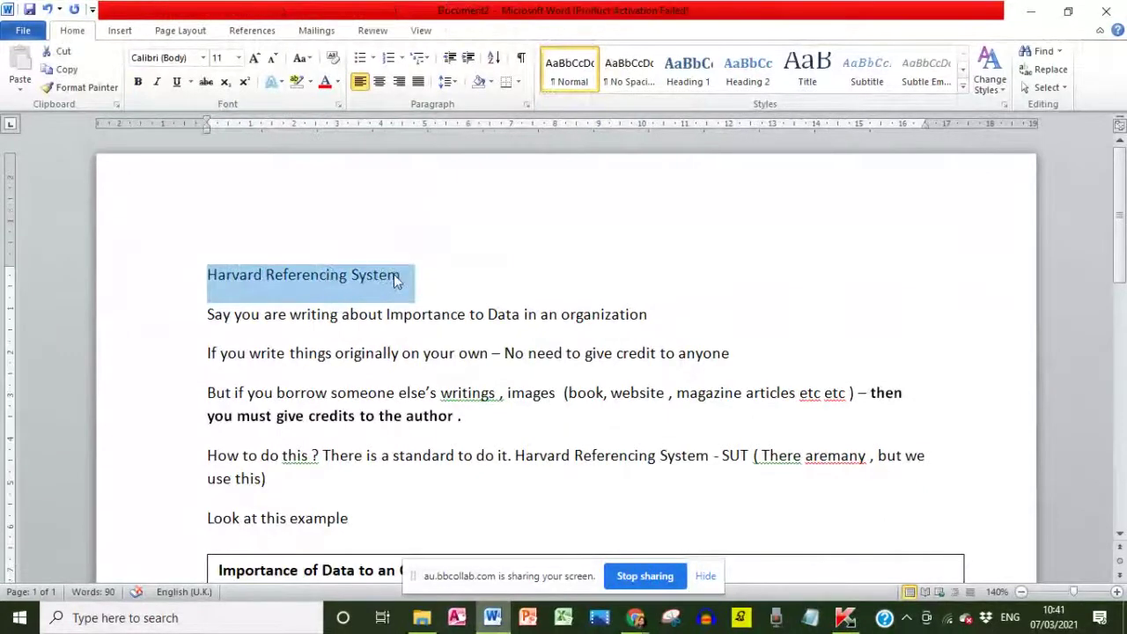
pyautogui.hotkey('ctrl', 'b')
pyautogui.hotkey('ctrl', 'u')
pyautogui.click(348, 332)
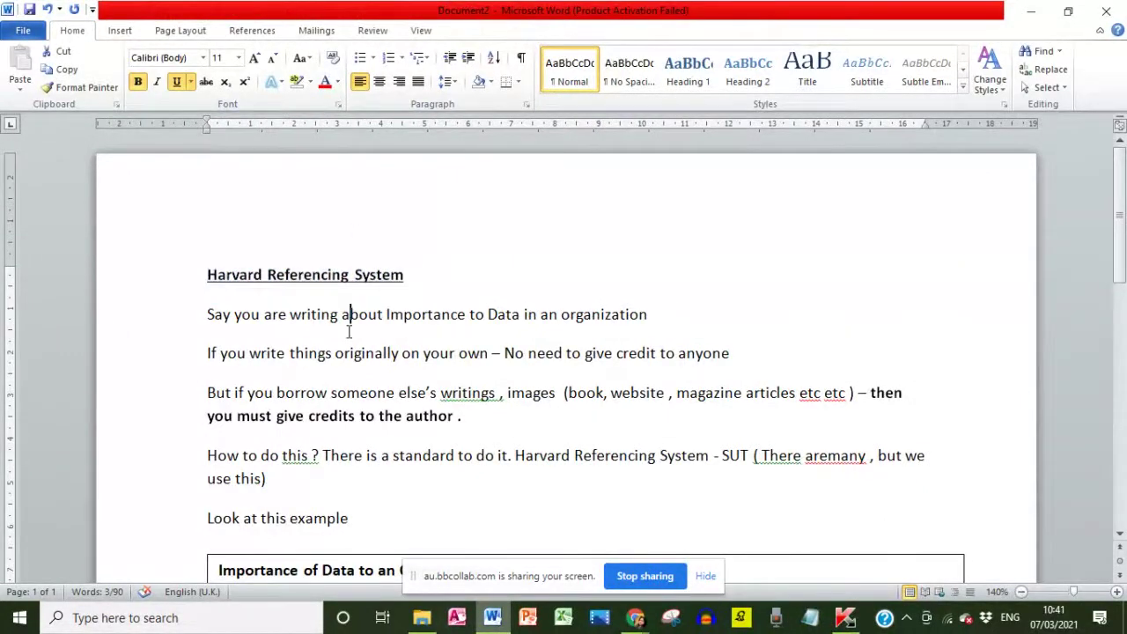
pyautogui.moveTo(205, 315); pyautogui.dragTo(352, 318)
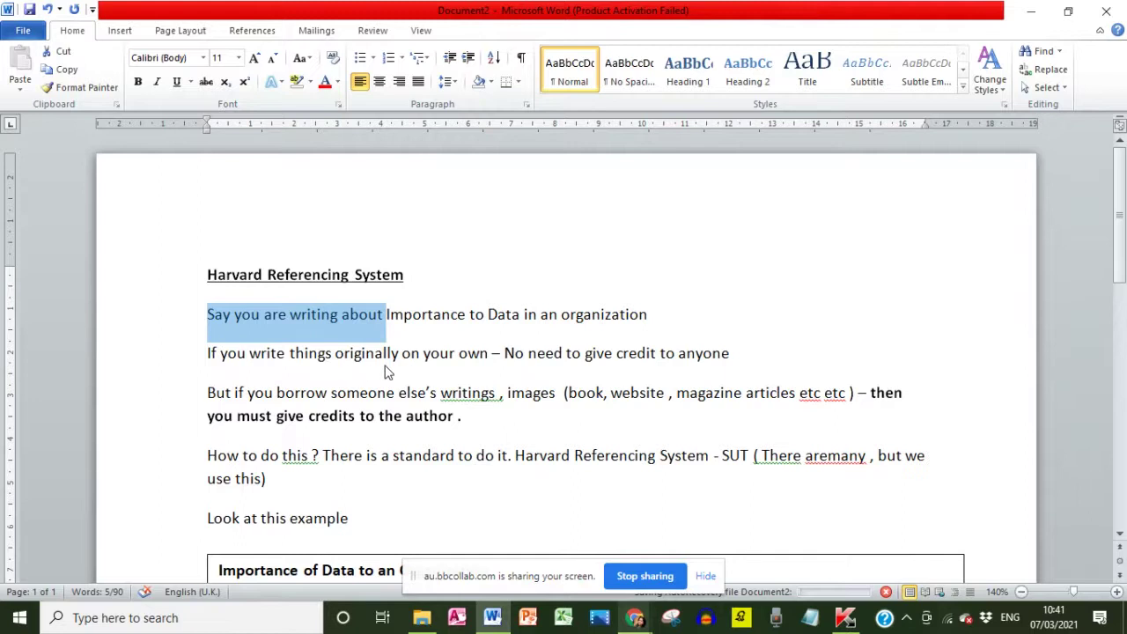
pyautogui.click(415, 321)
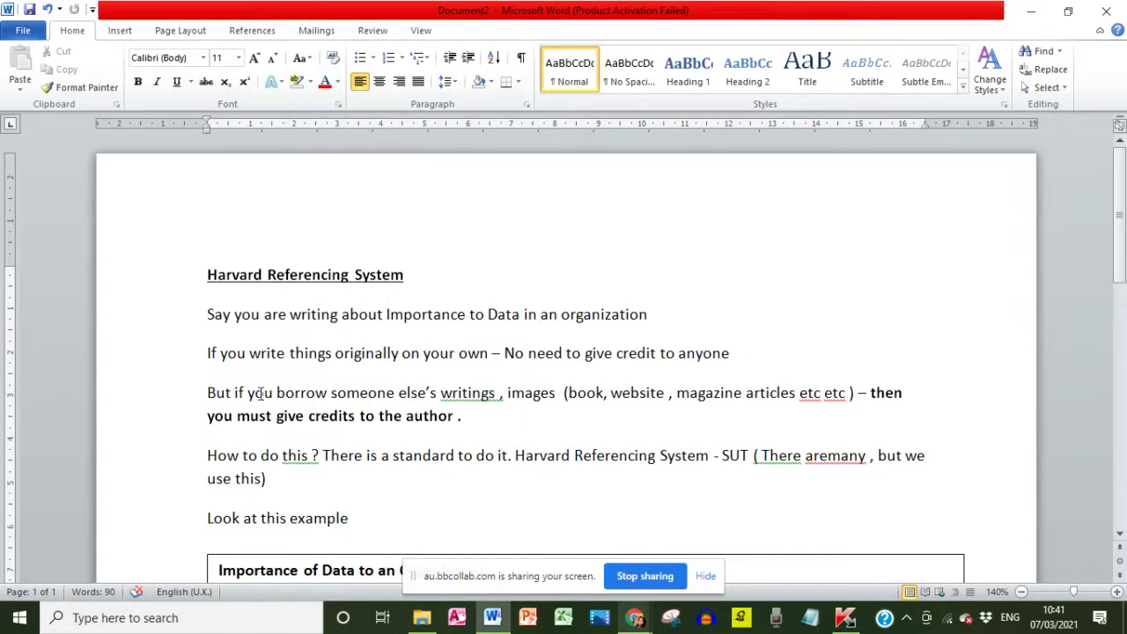
# Step: Underline the phrase 'borrow someone else's writings , images'
pyautogui.moveTo(277, 393); pyautogui.dragTo(537, 393)
pyautogui.hotkey('ctrl', 'u')
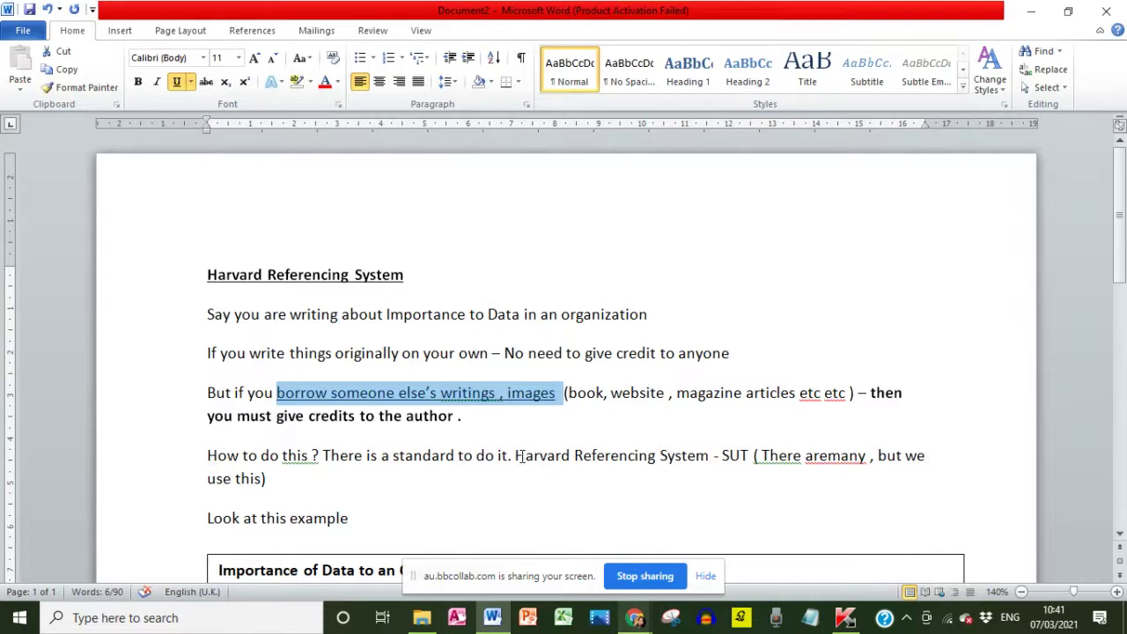
pyautogui.moveTo(516, 455); pyautogui.dragTo(711, 456)
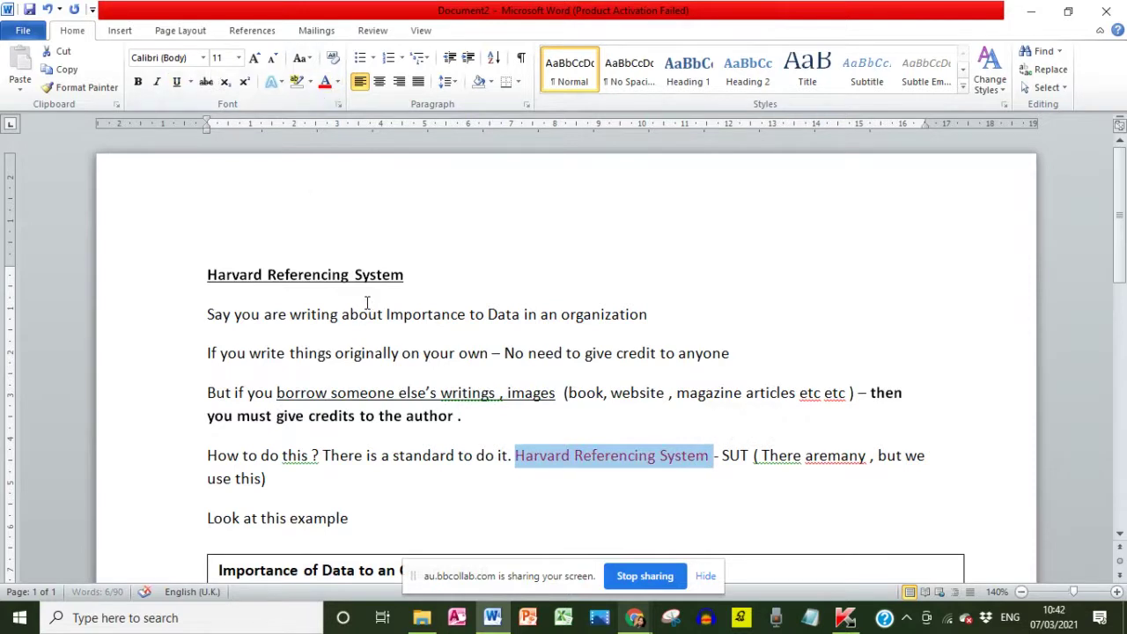
# Step: Bold 'Harvard Referencing System - SUT' in the how-to line and fix 'aremany' to 'are many'
pyautogui.hotkey('ctrl', 'b')
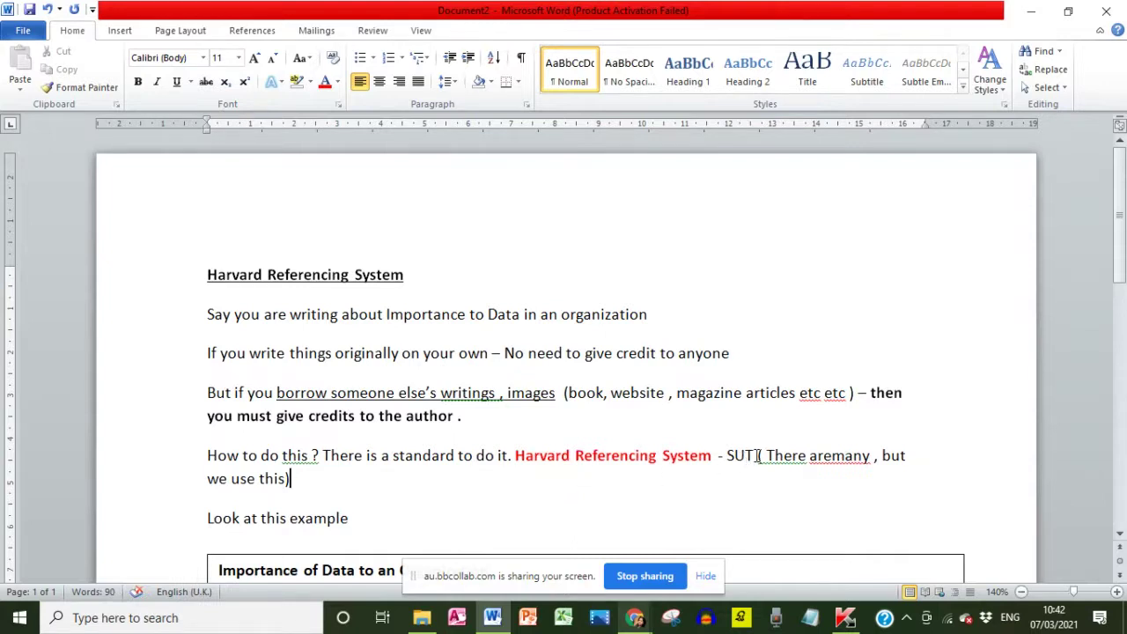
pyautogui.moveTo(755, 456); pyautogui.dragTo(713, 459)
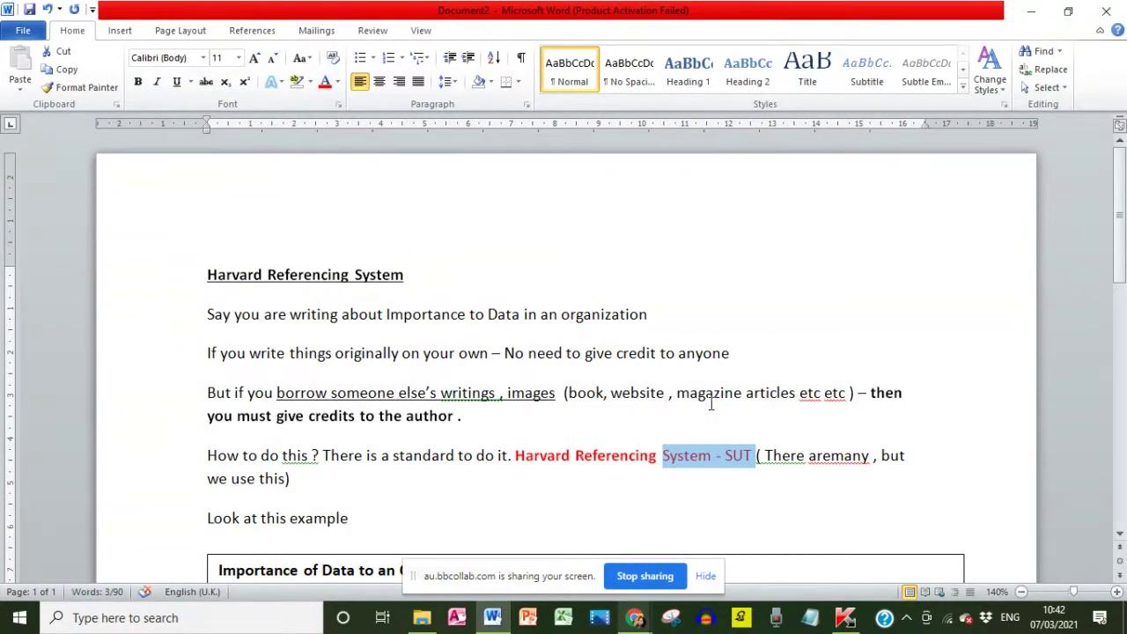
pyautogui.hotkey('ctrl', 'b')
pyautogui.click(636, 438)
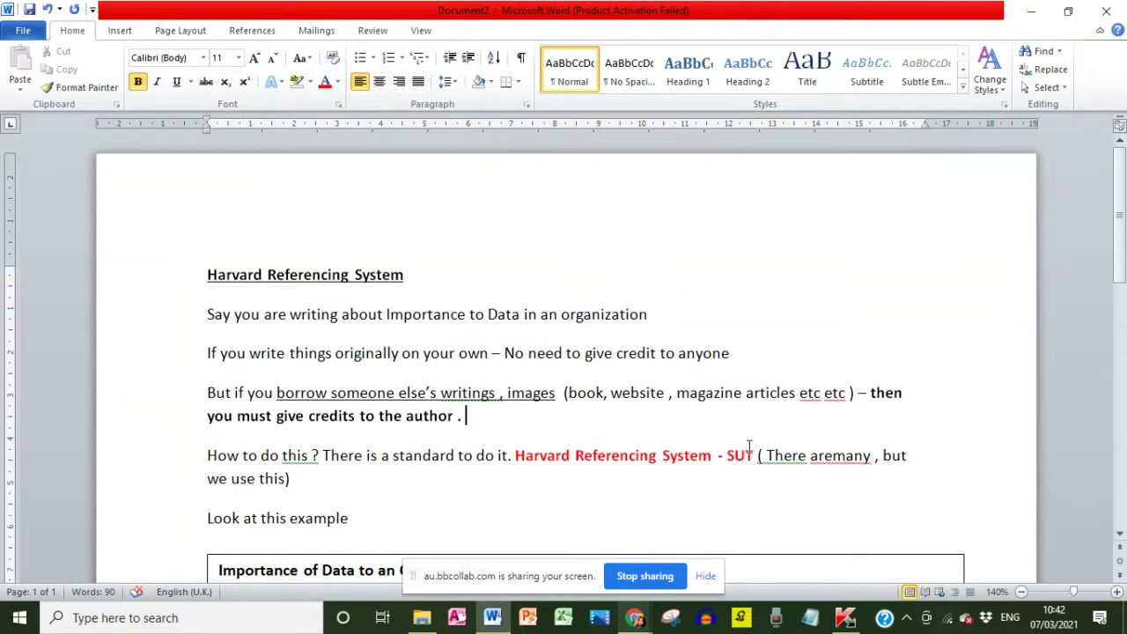
pyautogui.click(832, 456)
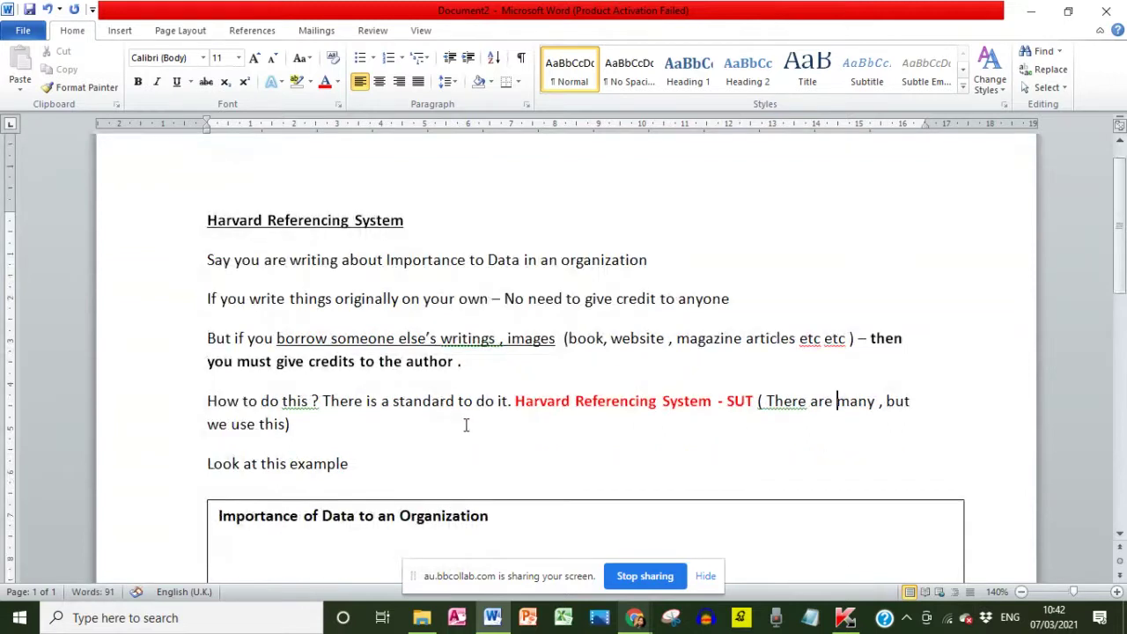
# Step: Type 'Data refers to any piece of a thing related to the business.' on a new line in the example box
pyautogui.scroll(-5, 466, 425)
pyautogui.scroll(-4, 466, 426)
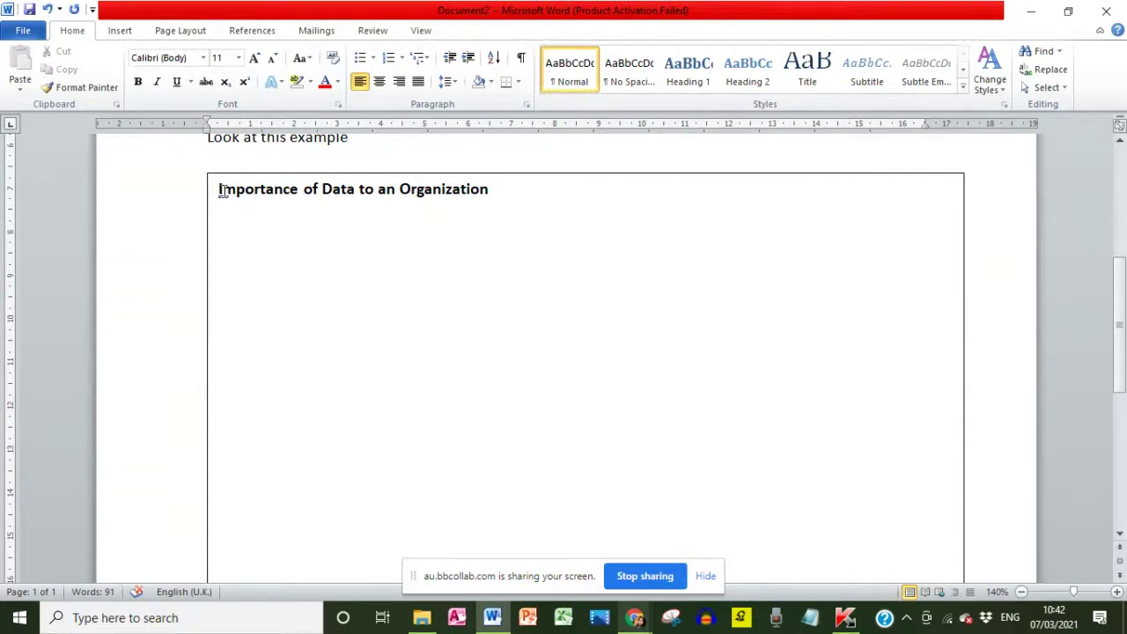
pyautogui.click(521, 193)
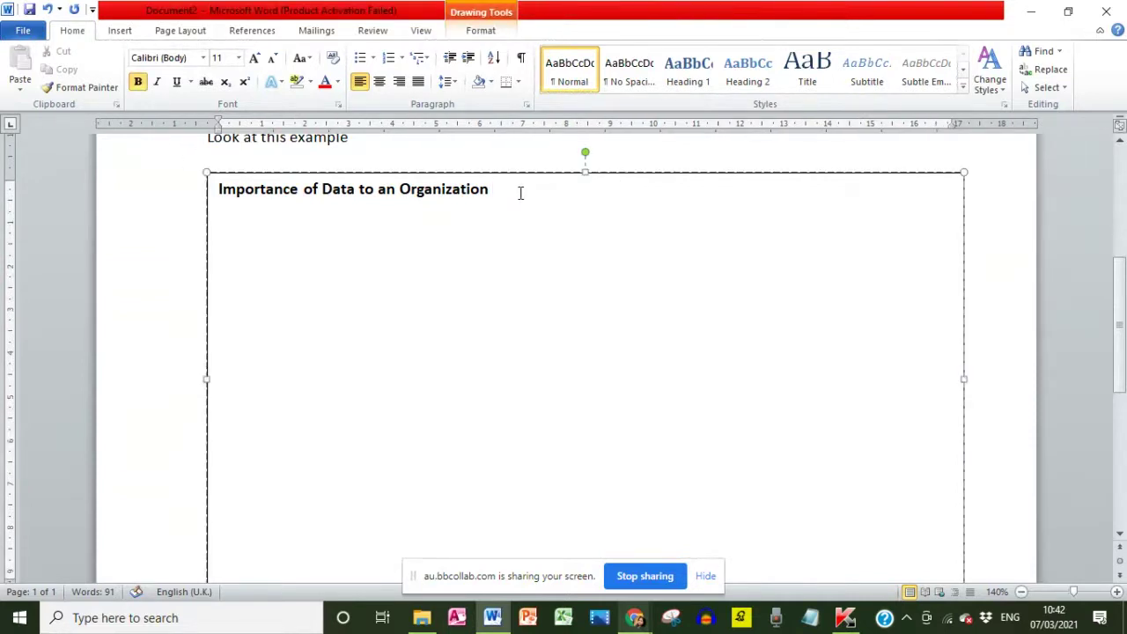
pyautogui.press('Return')
pyautogui.write('Data refers to ')
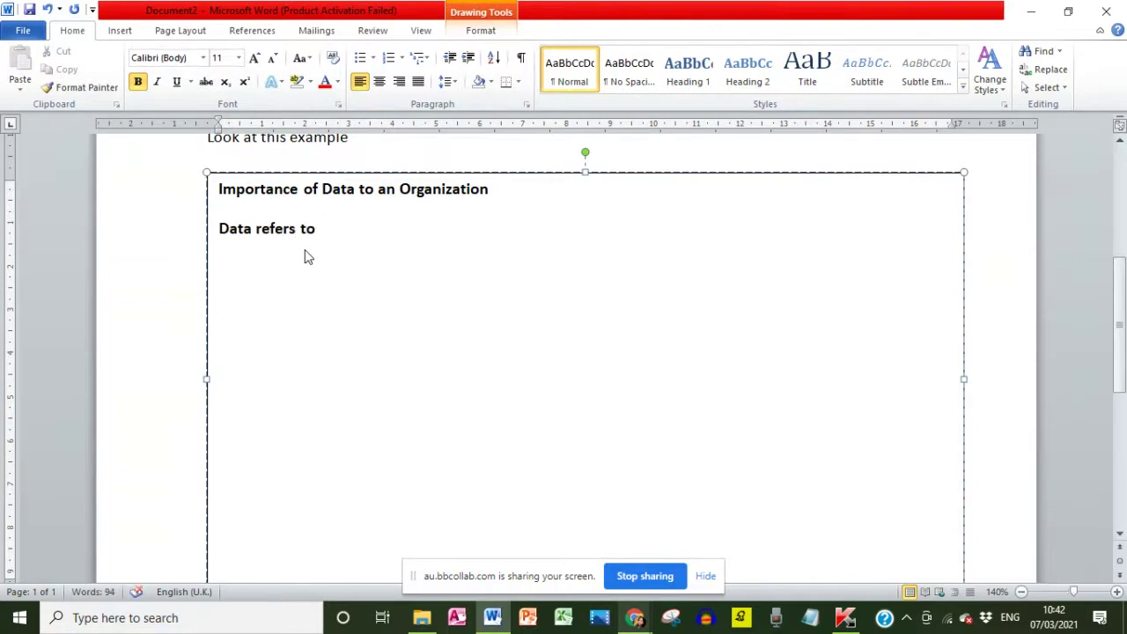
pyautogui.write('any pir')
pyautogui.press('BackSpace')
pyautogui.write('ece of')
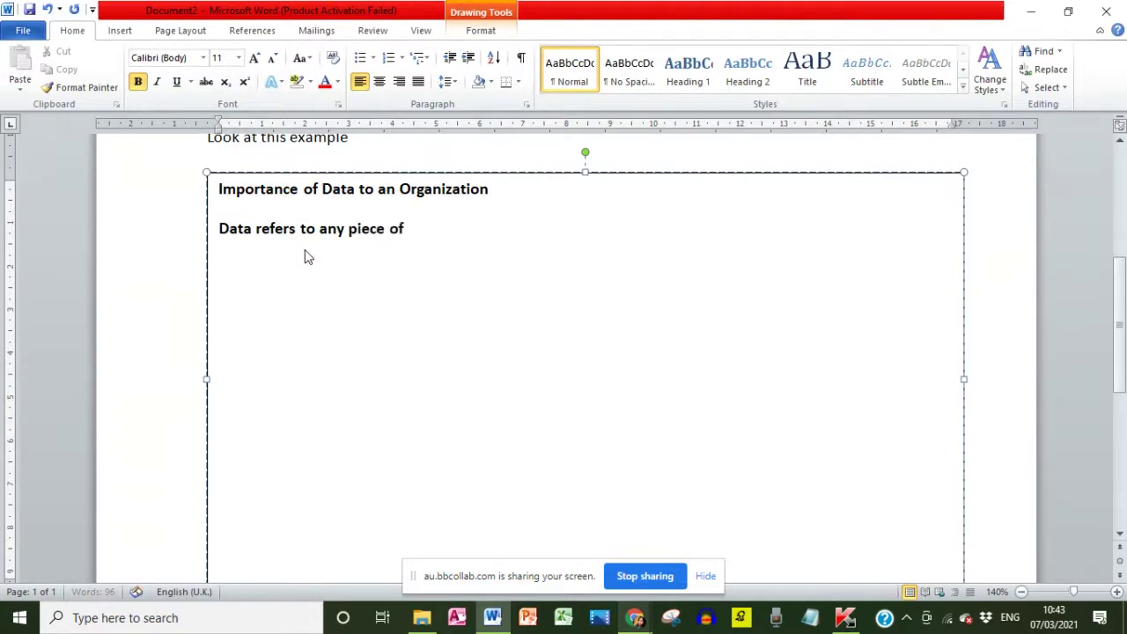
pyautogui.write(' ting')
pyautogui.press('BackSpace')
pyautogui.press('BackSpace')
pyautogui.press('BackSpace')
pyautogui.press('BackSpace')
pyautogui.press('BackSpace')
pyautogui.write('a thing related')
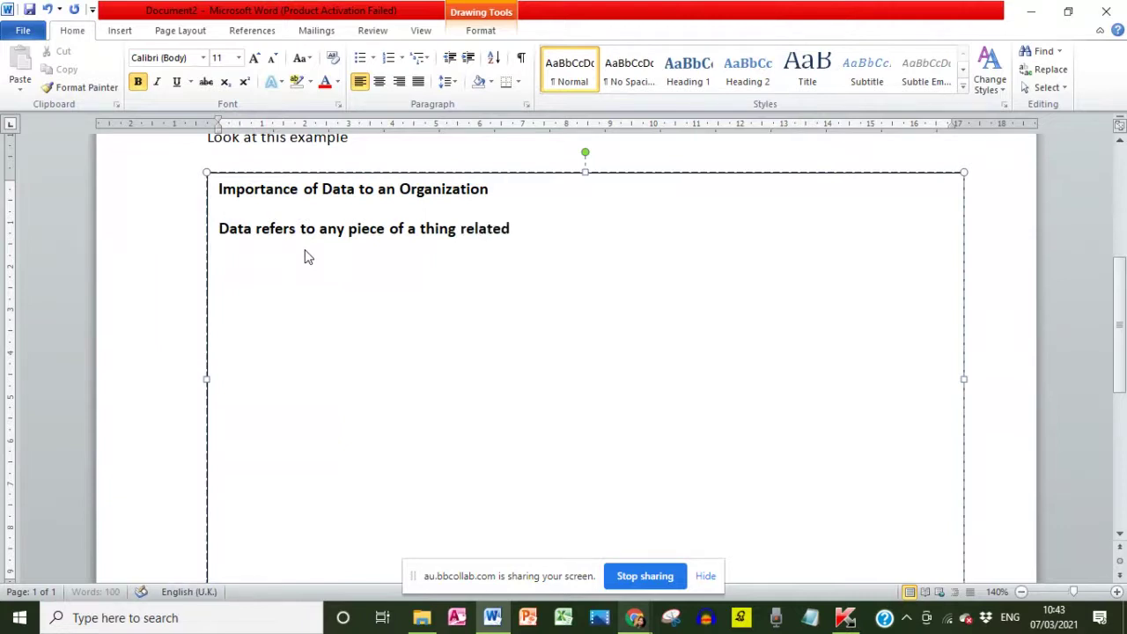
pyautogui.write(' to the business')
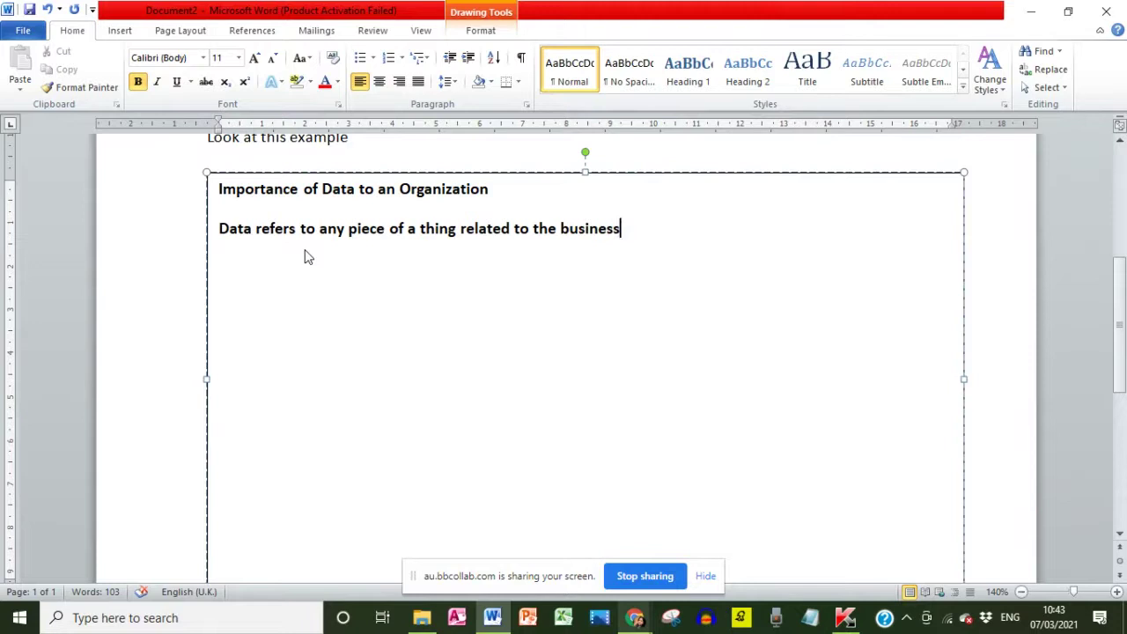
pyautogui.write('.')
# Step: Remove the bold formatting from the new data sentence
pyautogui.moveTo(666, 233); pyautogui.dragTo(133, 231)
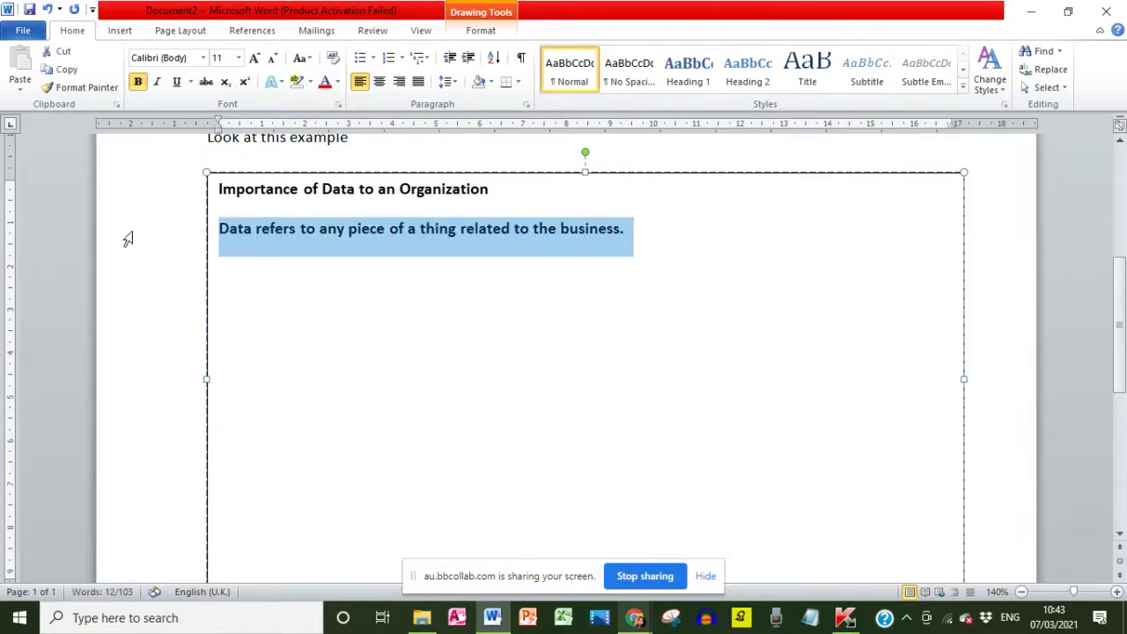
pyautogui.hotkey('ctrl', 'b')
pyautogui.click(629, 225)
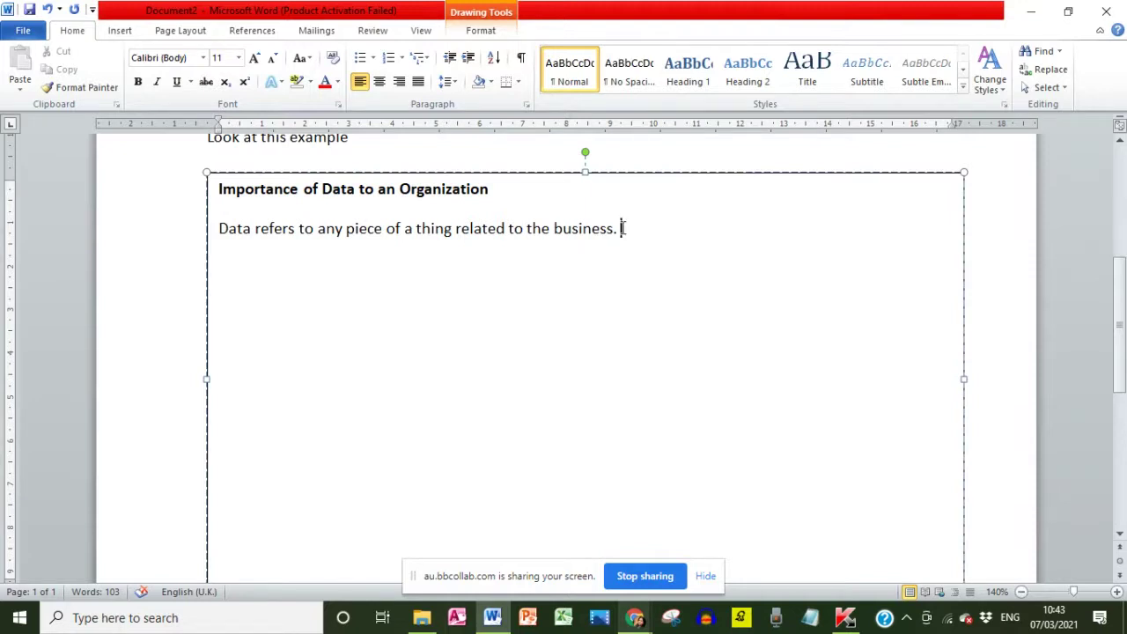
# Step: Switch to Chrome and show the CQL '12 Reasons Why Data Is Important' article
pyautogui.click(632, 620)
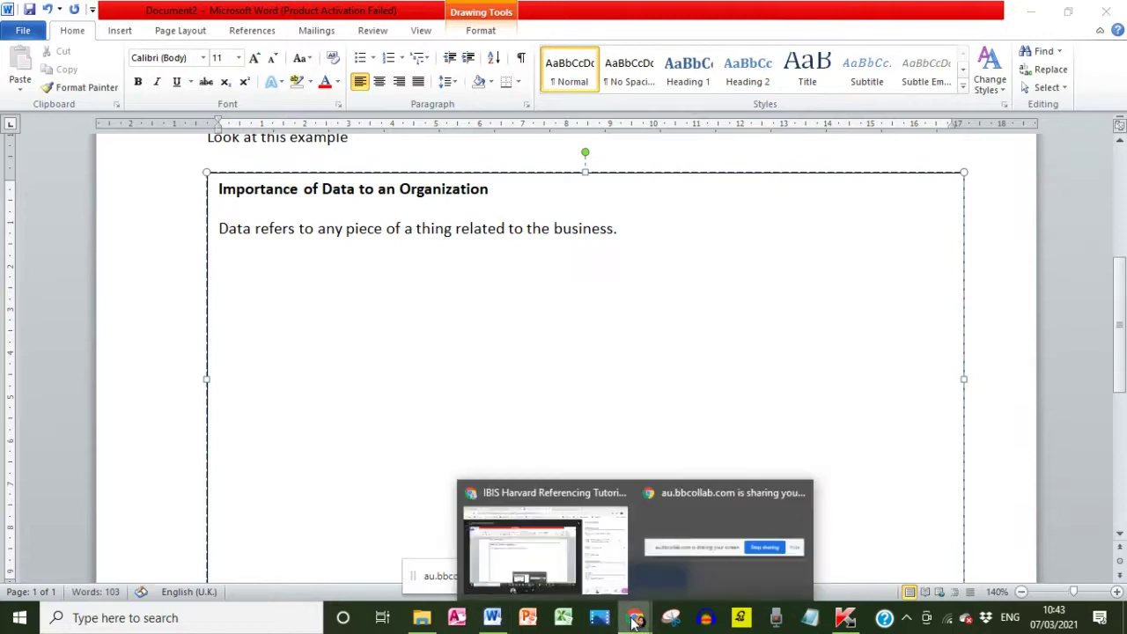
pyautogui.click(604, 547)
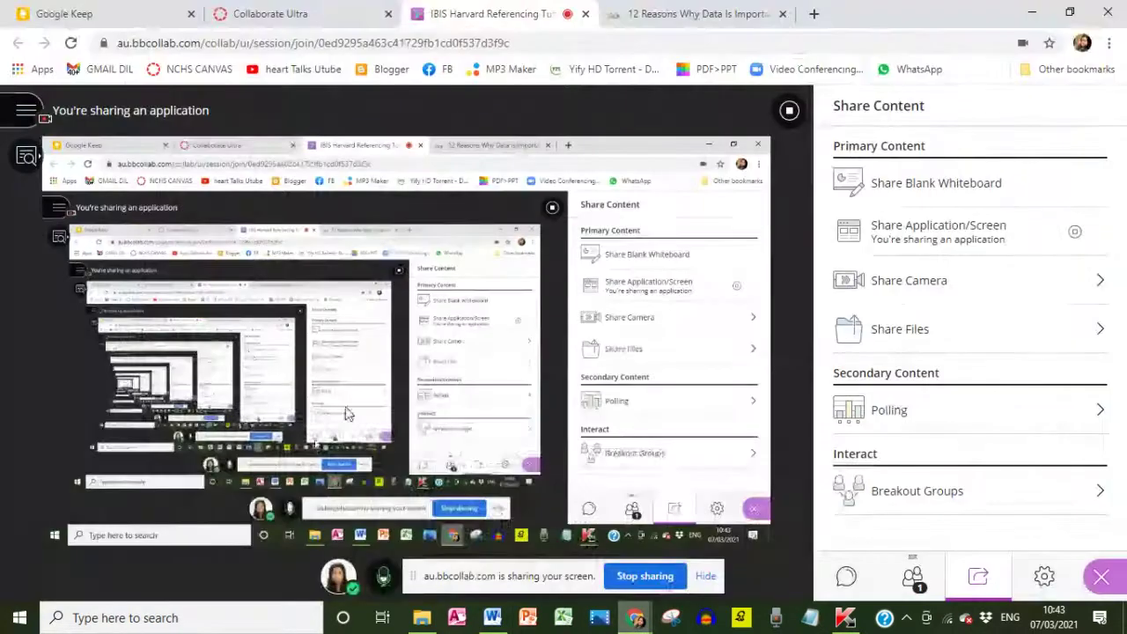
pyautogui.click(685, 13)
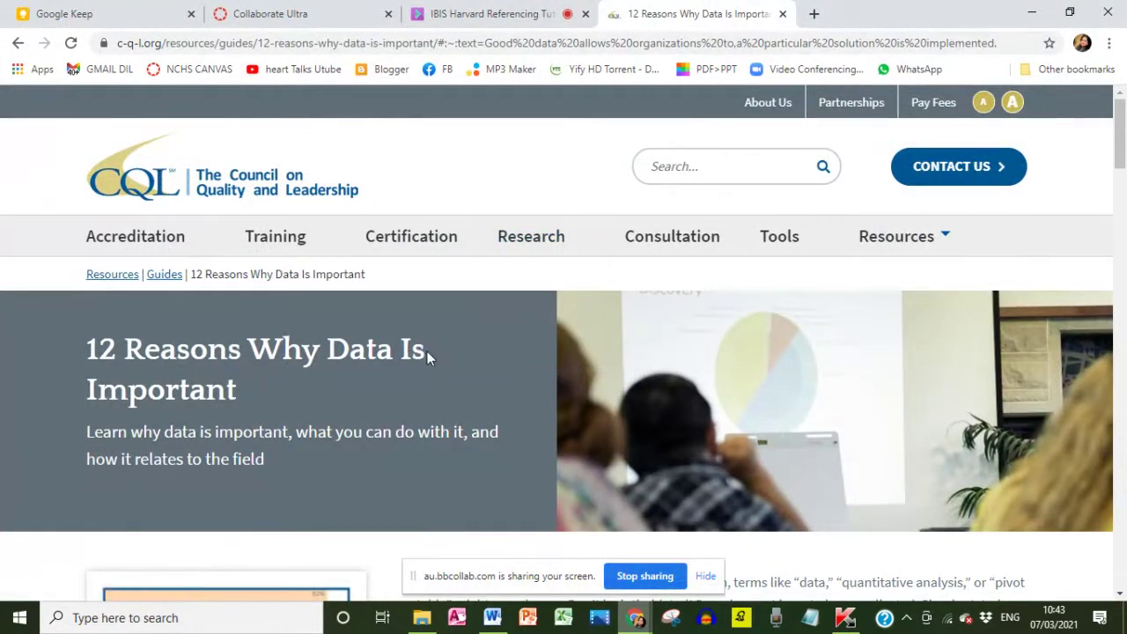
pyautogui.scroll(-6, 427, 351)
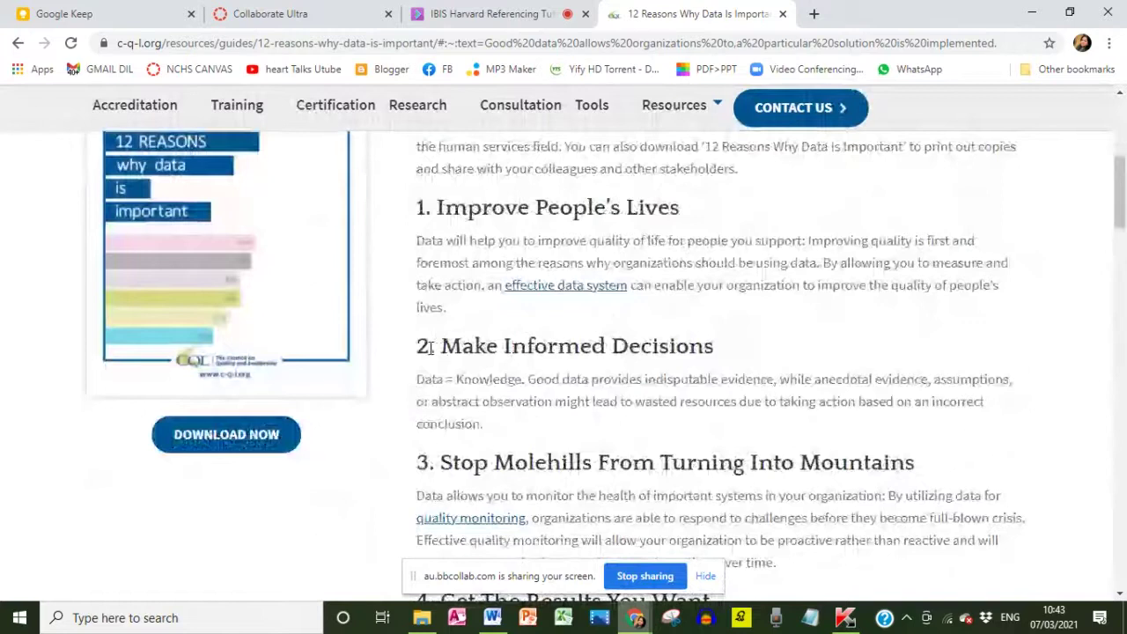
pyautogui.scroll(6, 428, 347)
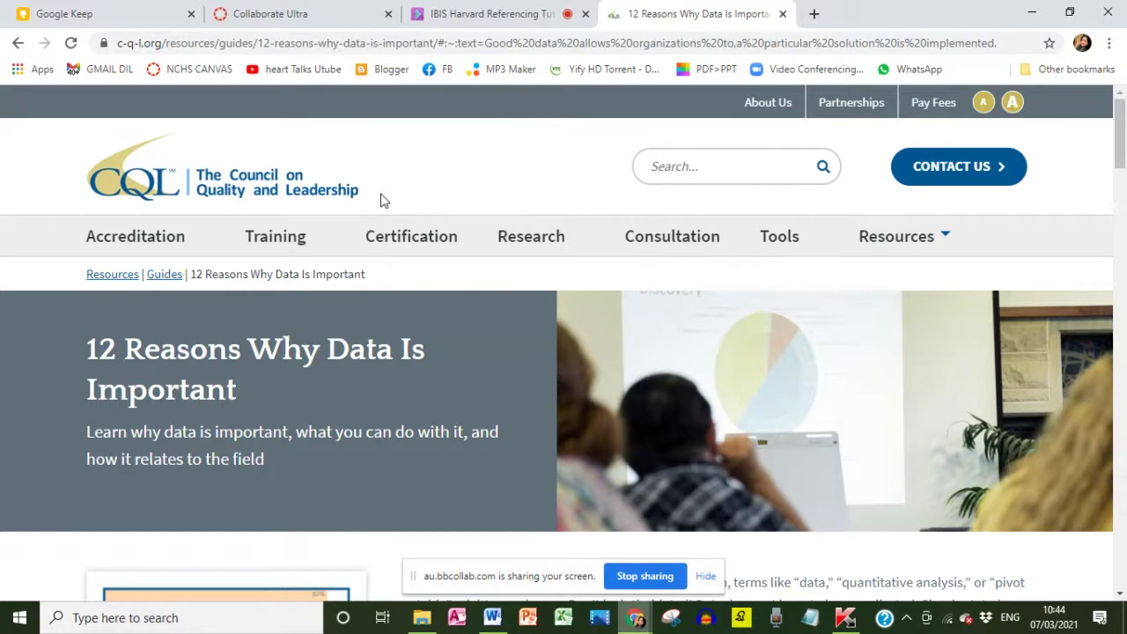
# Step: Inspect the article's footer copyright line, then scroll back to the top of the page
pyautogui.scroll(-3, 381, 201)
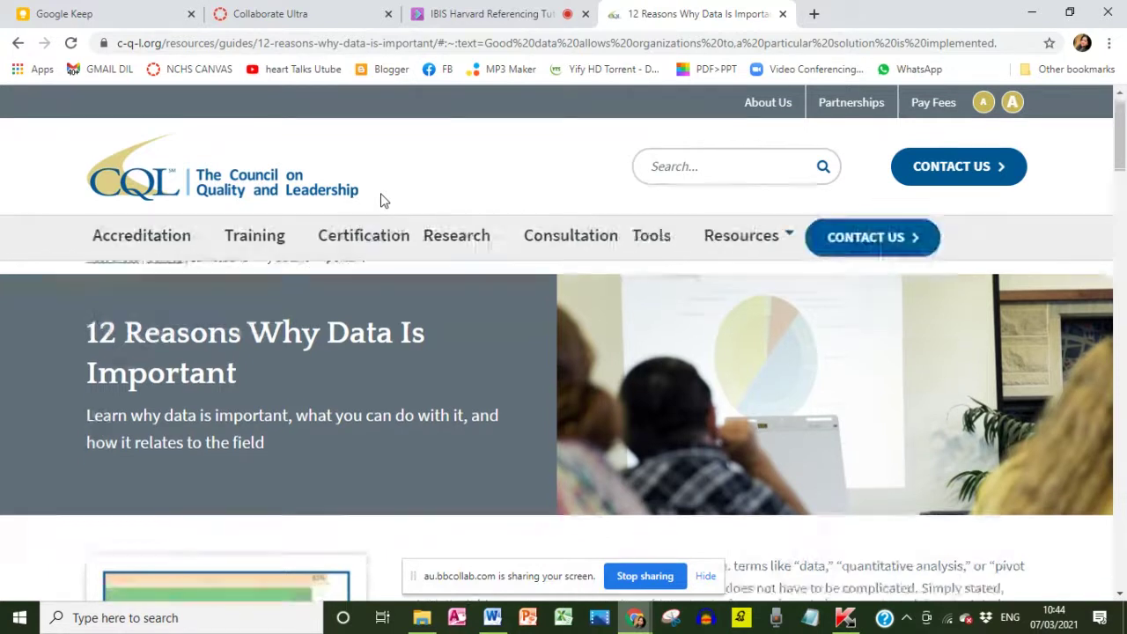
pyautogui.scroll(3, 384, 194)
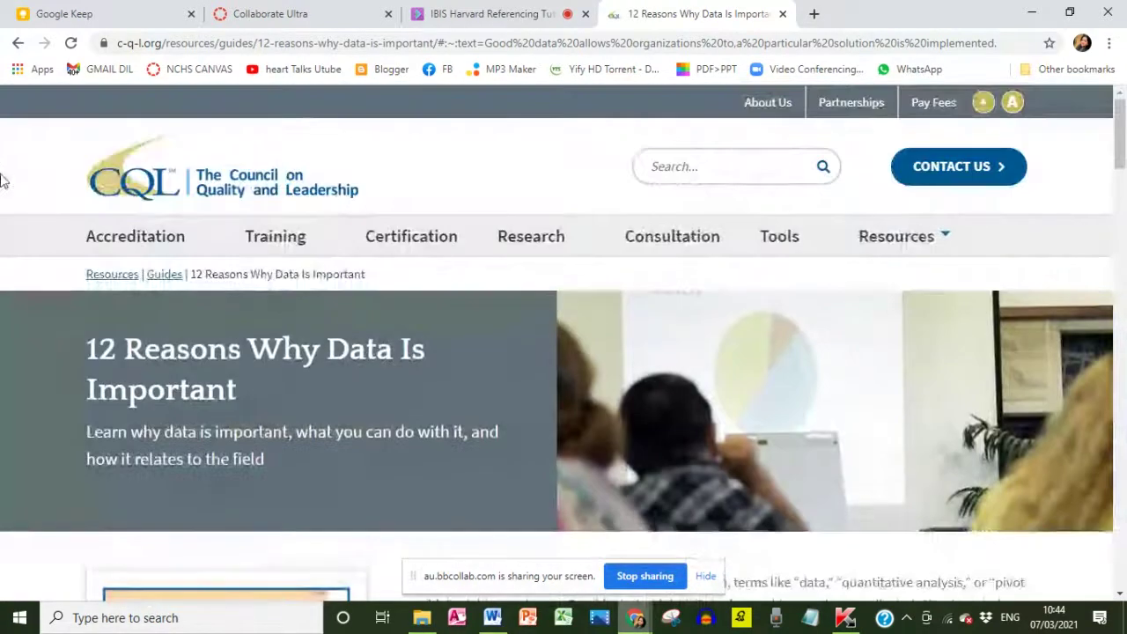
pyautogui.scroll(-10, 243, 355)
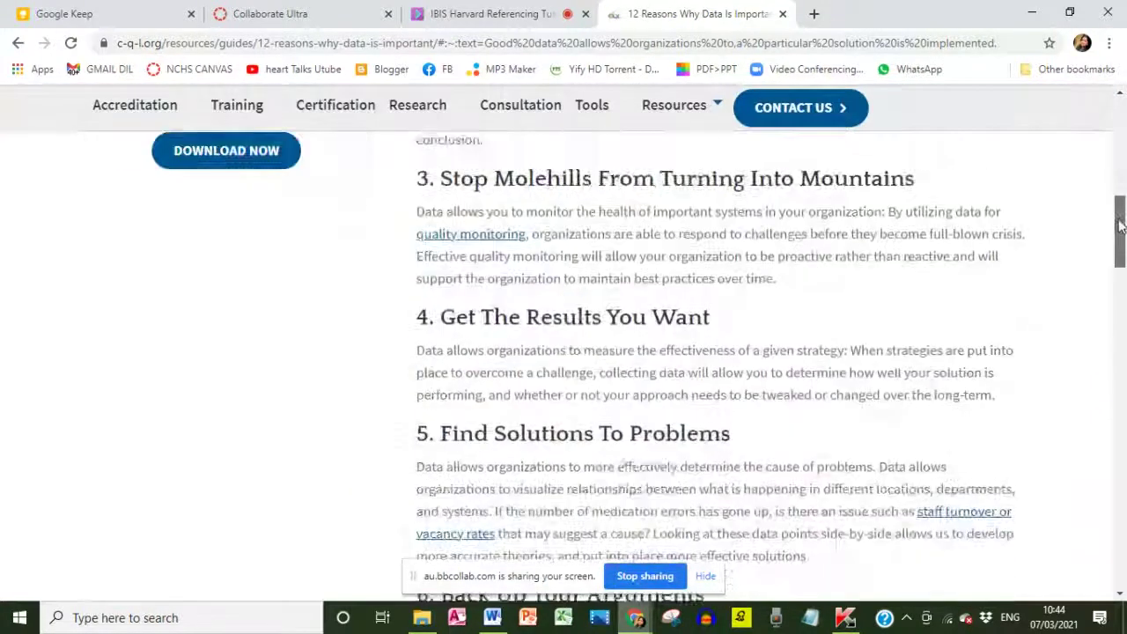
pyautogui.moveTo(1121, 208); pyautogui.dragTo(1121, 592)
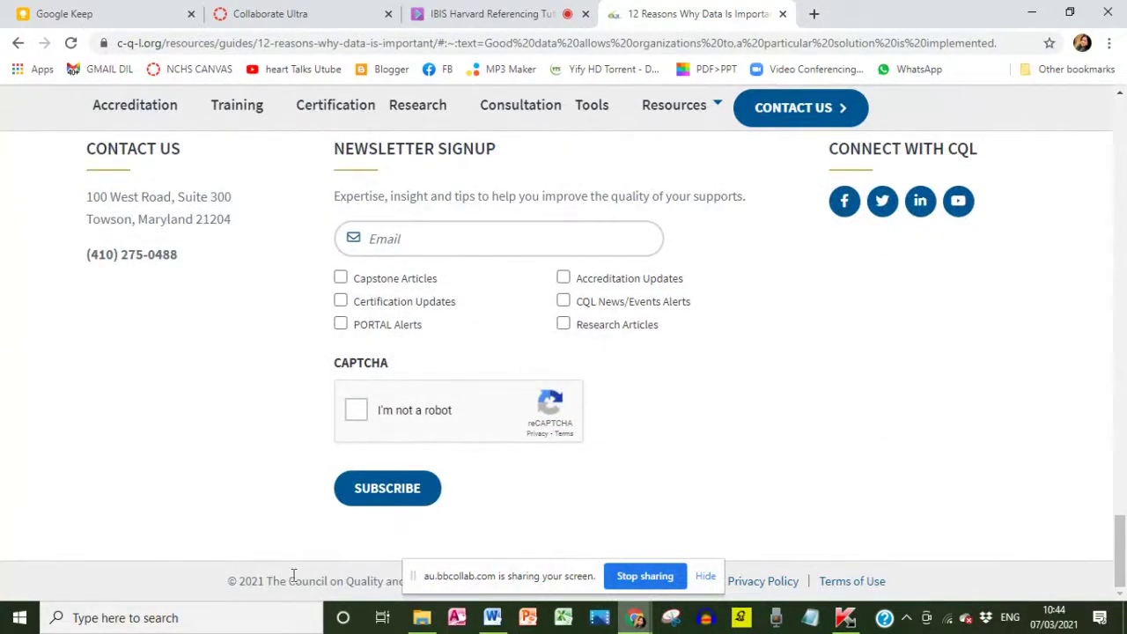
pyautogui.moveTo(228, 563); pyautogui.dragTo(220, 594)
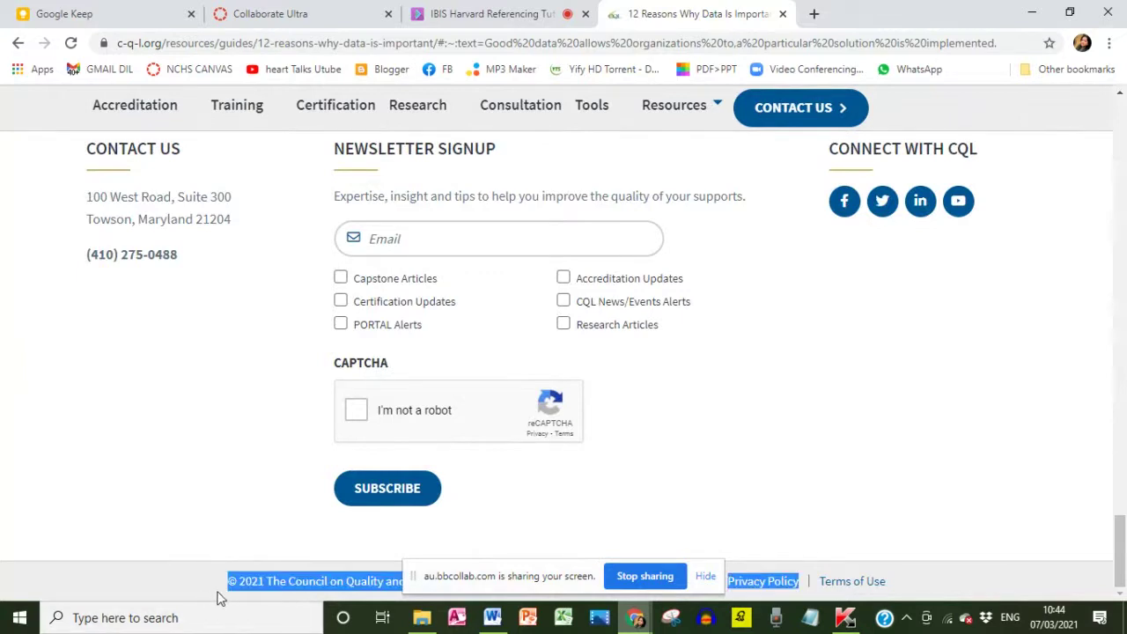
pyautogui.click(260, 581)
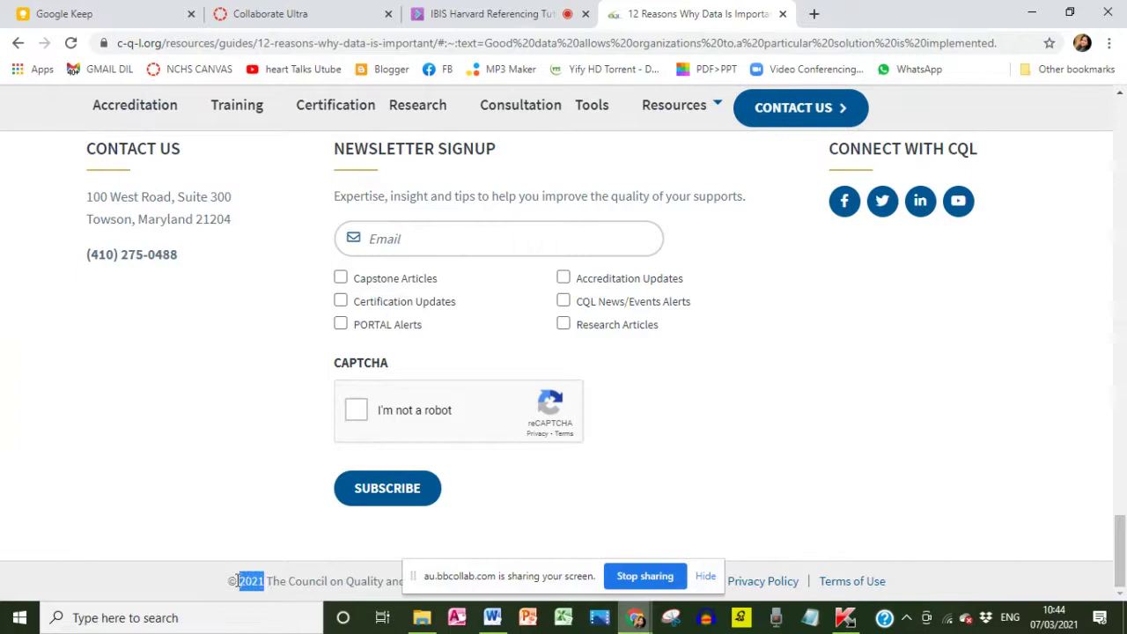
pyautogui.tripleClick(268, 581)
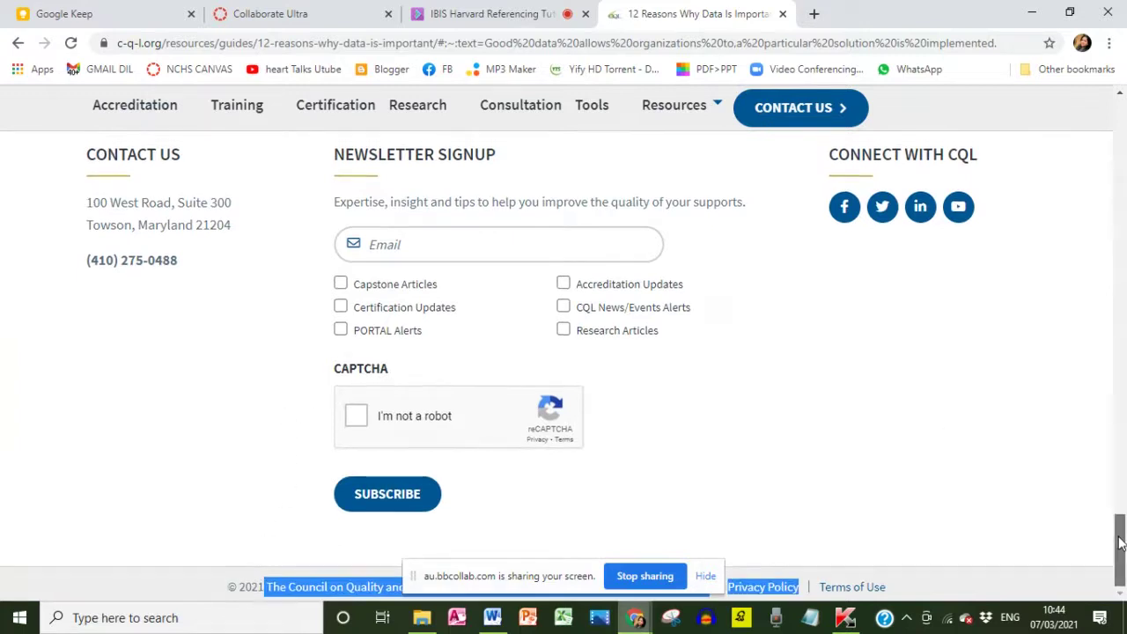
pyautogui.click(1120, 167)
pyautogui.moveTo(1119, 177); pyautogui.dragTo(1120, 132)
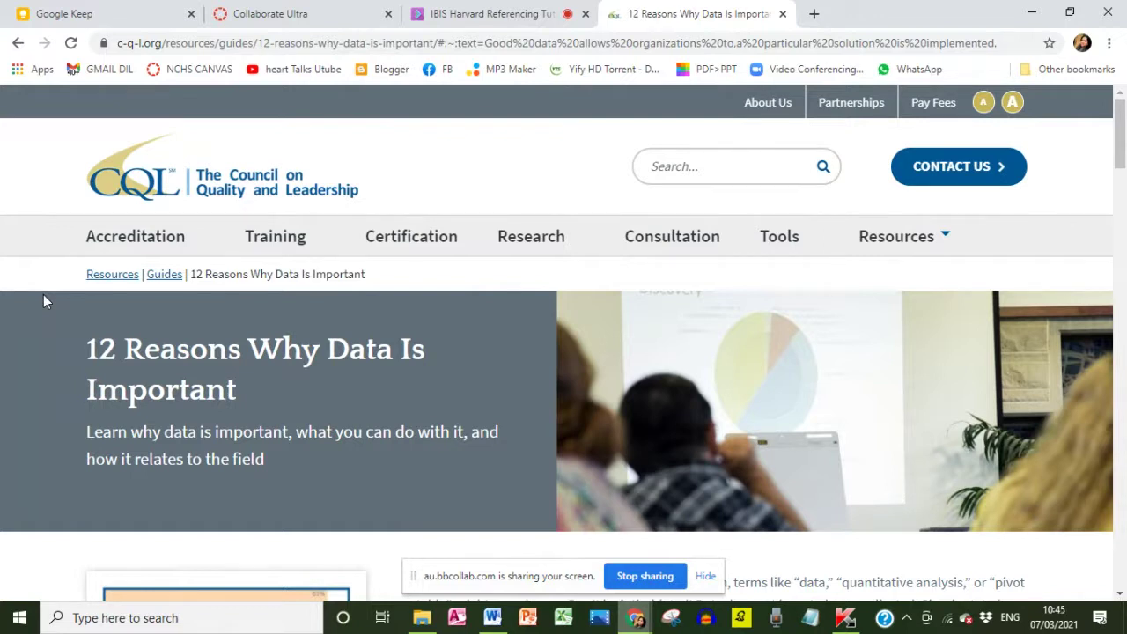
pyautogui.scroll(-3, 47, 302)
pyautogui.scroll(-2, 46, 302)
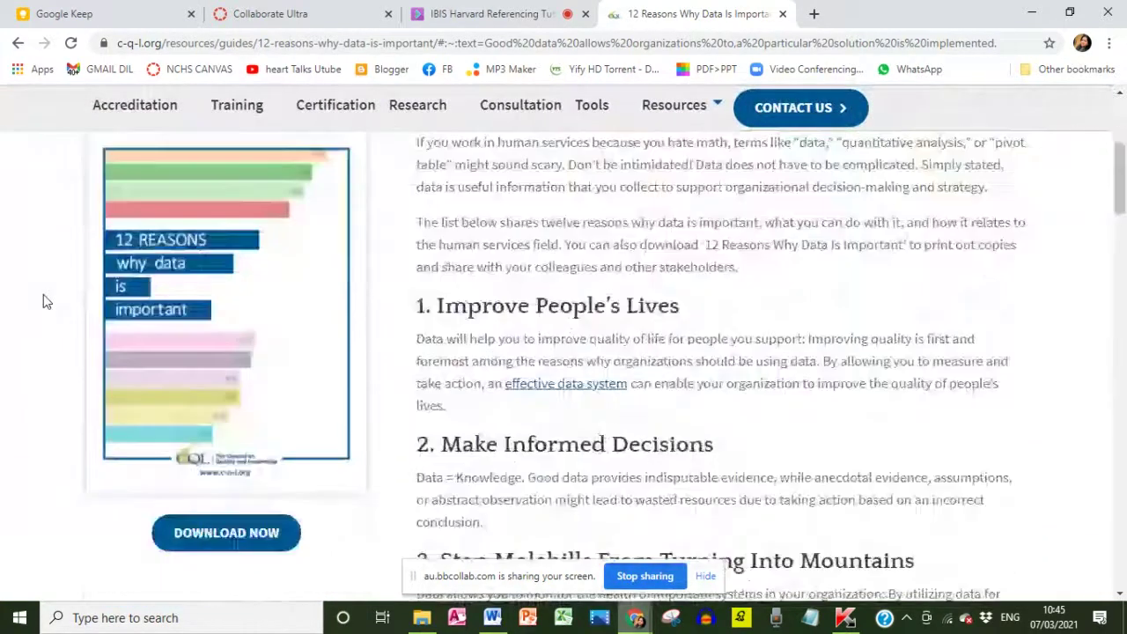
pyautogui.scroll(-1, 49, 301)
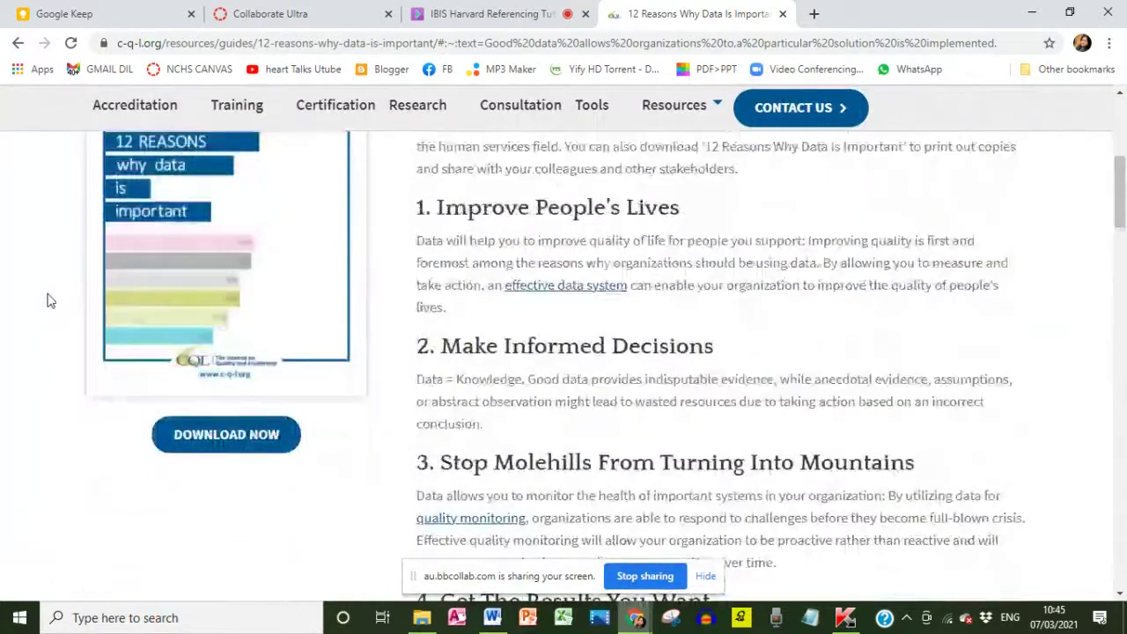
pyautogui.scroll(3, 71, 252)
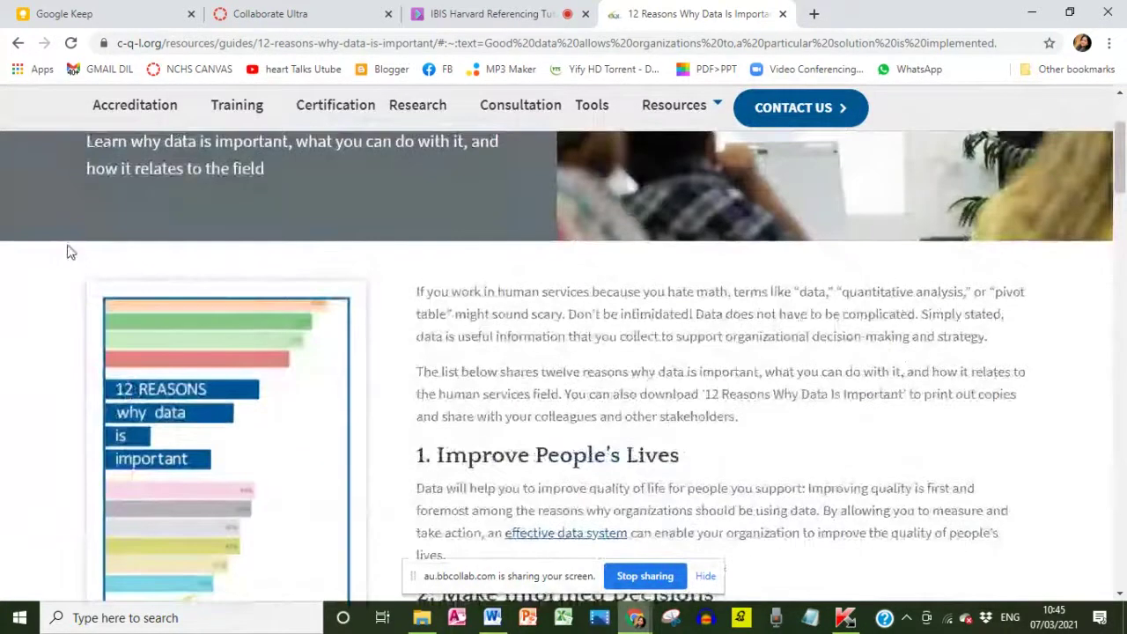
pyautogui.scroll(4, 71, 253)
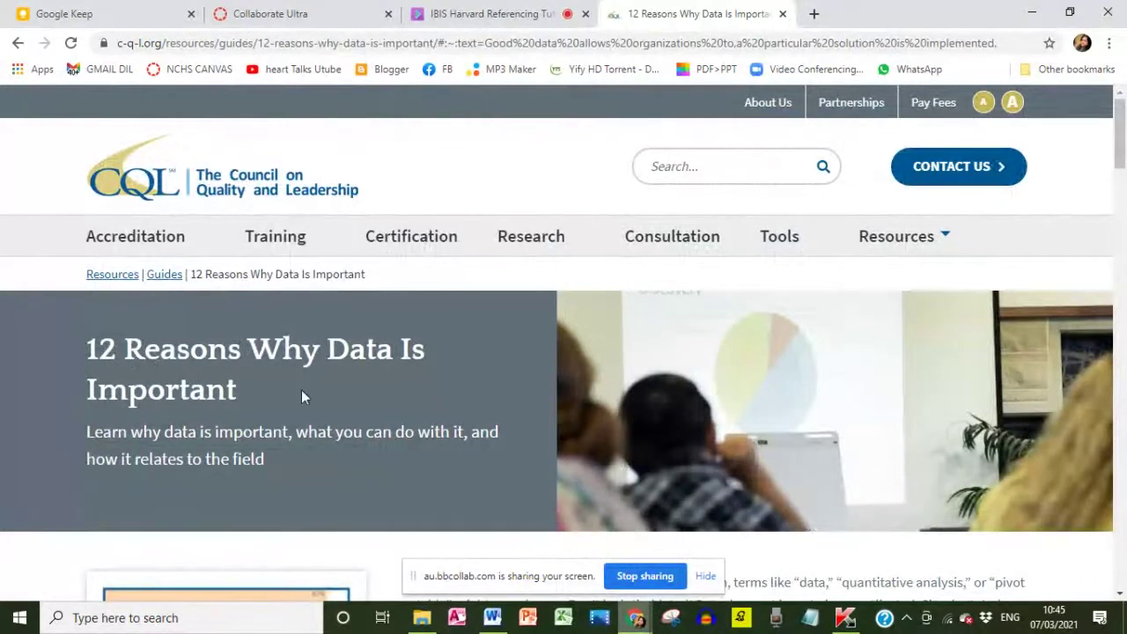
pyautogui.scroll(-6, 301, 389)
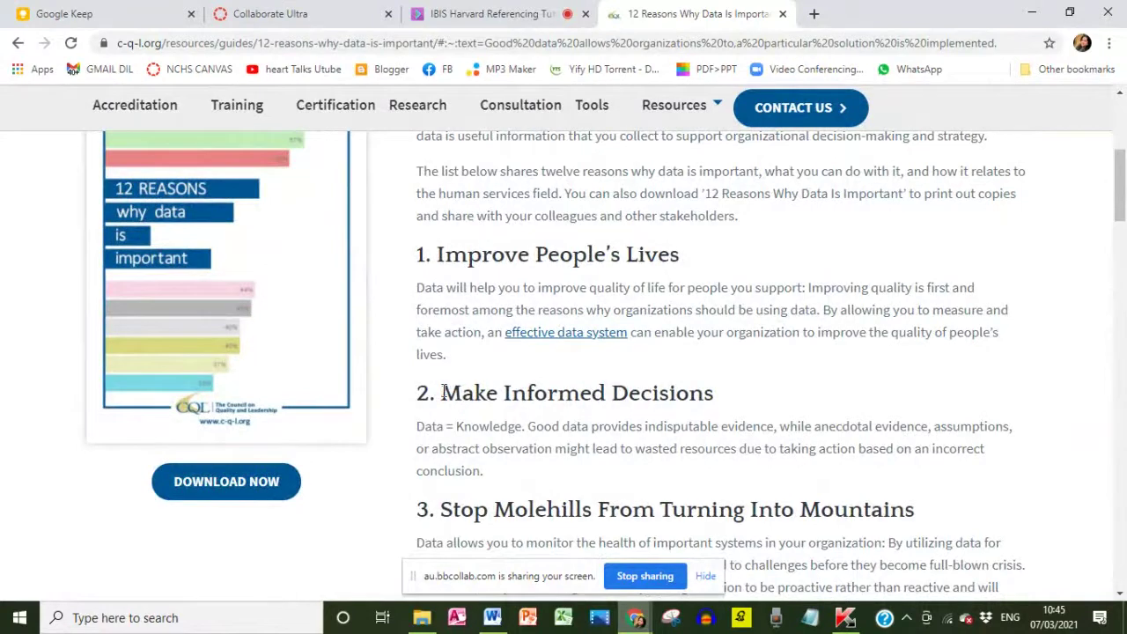
pyautogui.scroll(-2, 699, 446)
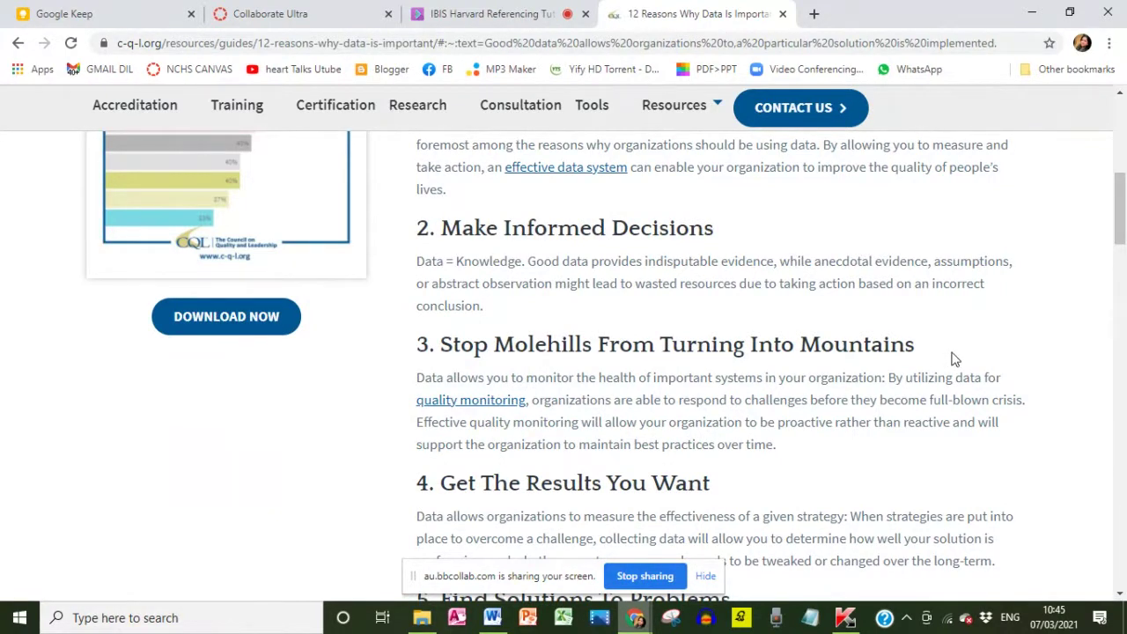
pyautogui.scroll(-2, 950, 360)
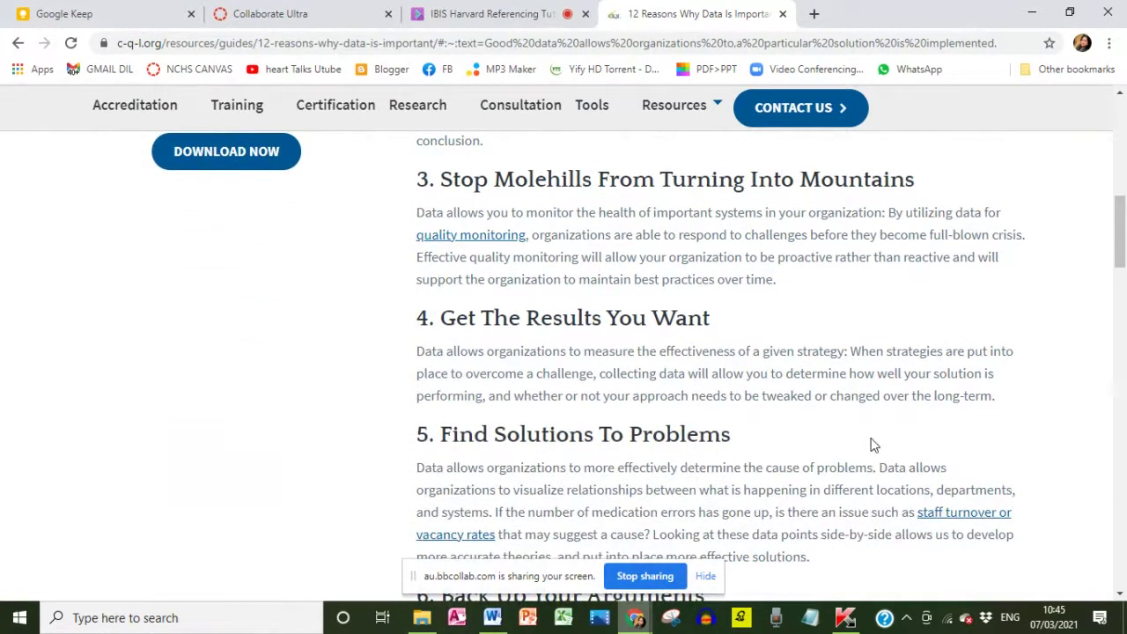
pyautogui.scroll(-3, 871, 445)
pyautogui.scroll(-8, 533, 407)
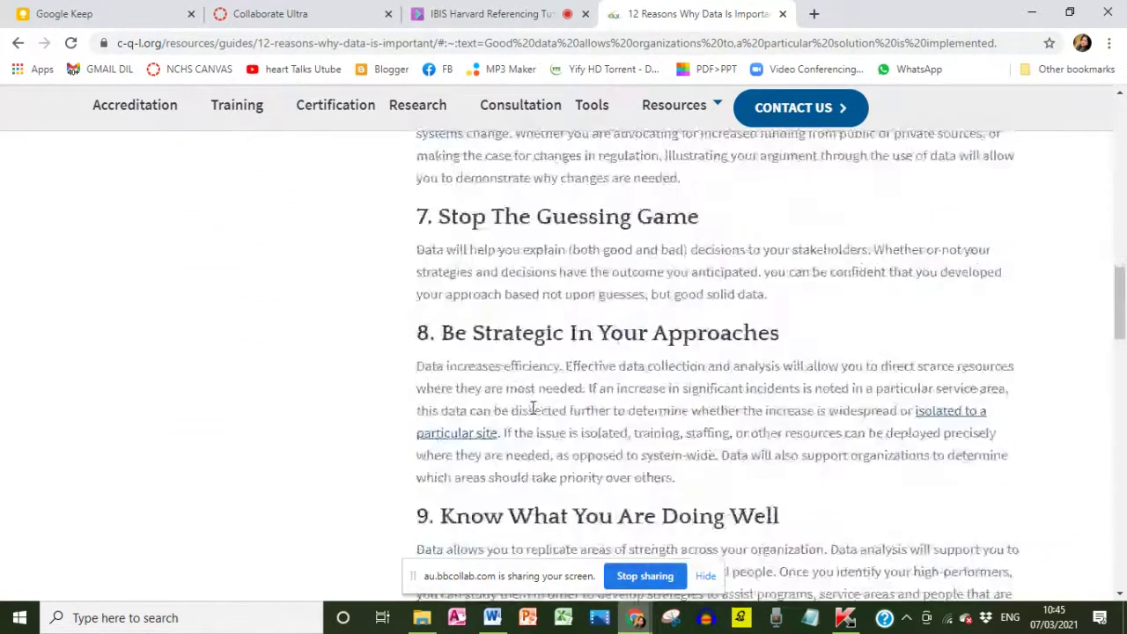
pyautogui.scroll(-4, 533, 409)
pyautogui.scroll(10, 533, 410)
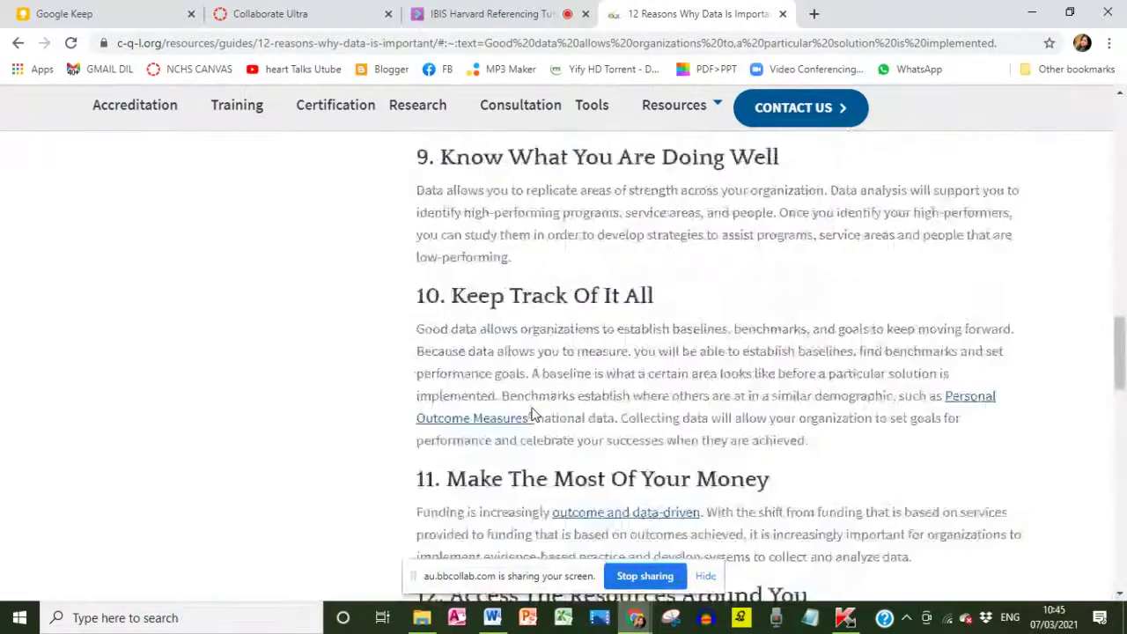
pyautogui.scroll(15, 533, 410)
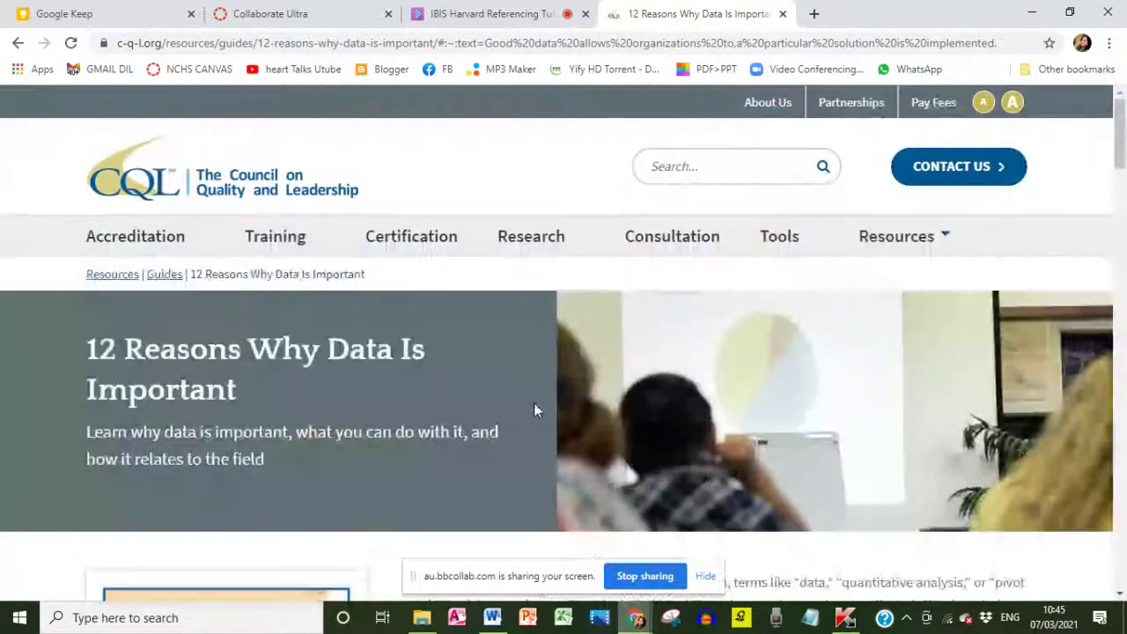
pyautogui.moveTo(495, 622)
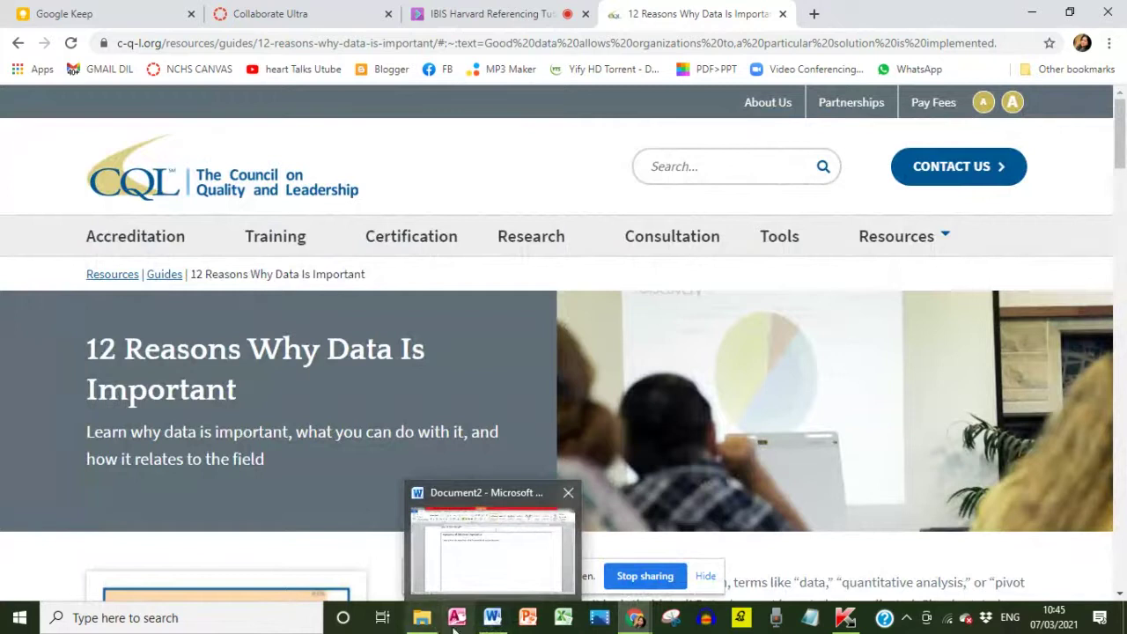
# Step: Back in Word, insert a blank line after 'Look at this example'
pyautogui.click(496, 620)
pyautogui.scroll(3, 428, 437)
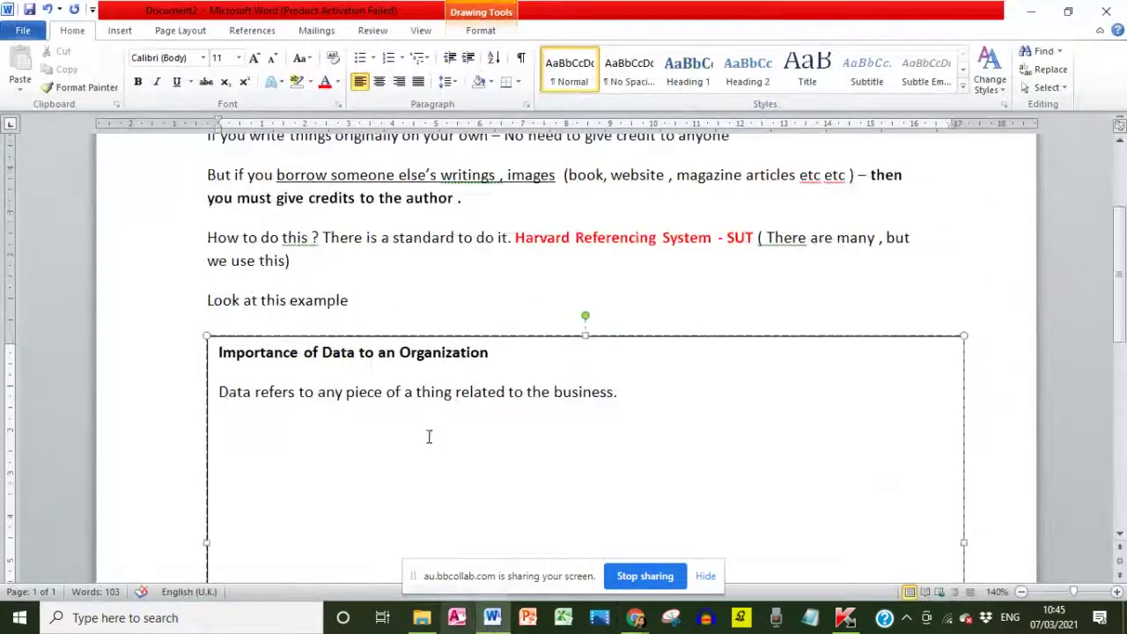
pyautogui.click(368, 301)
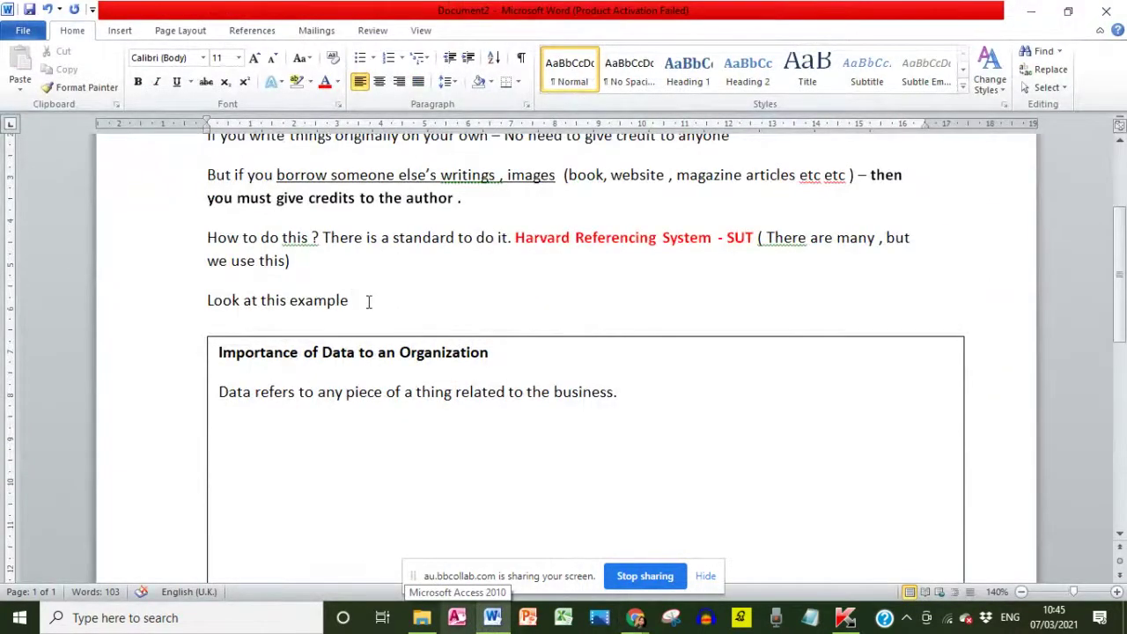
pyautogui.press('Return')
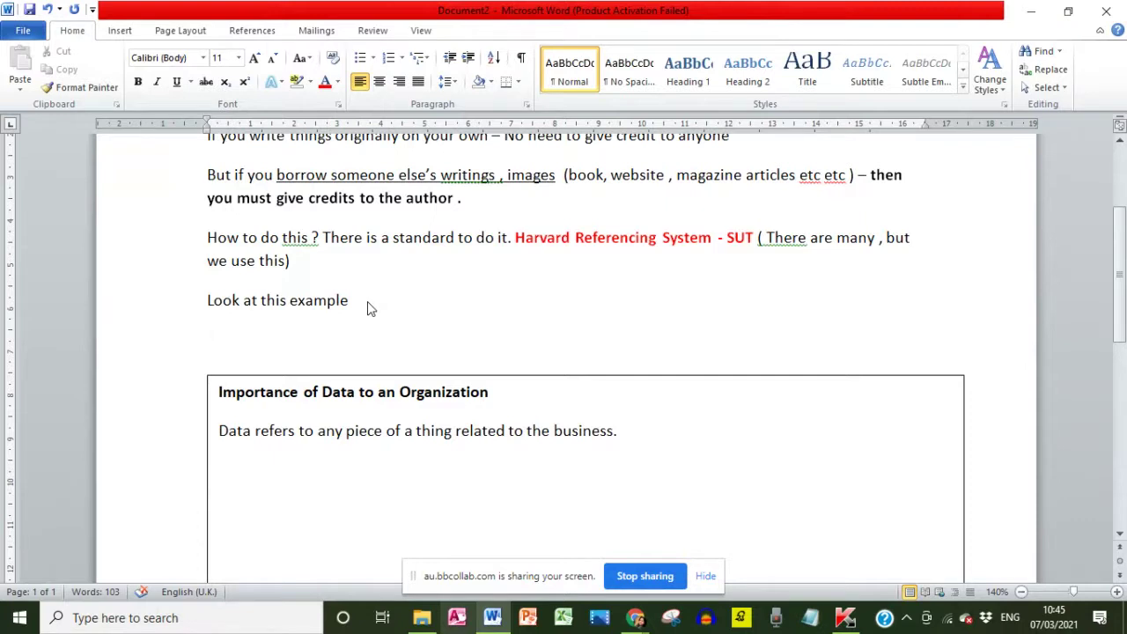
# Step: Type '2 methods to borrow ideas' followed by numbered item 1, 'Use the idea as it is (Quotation)'
pyautogui.write('2 methods to bo')
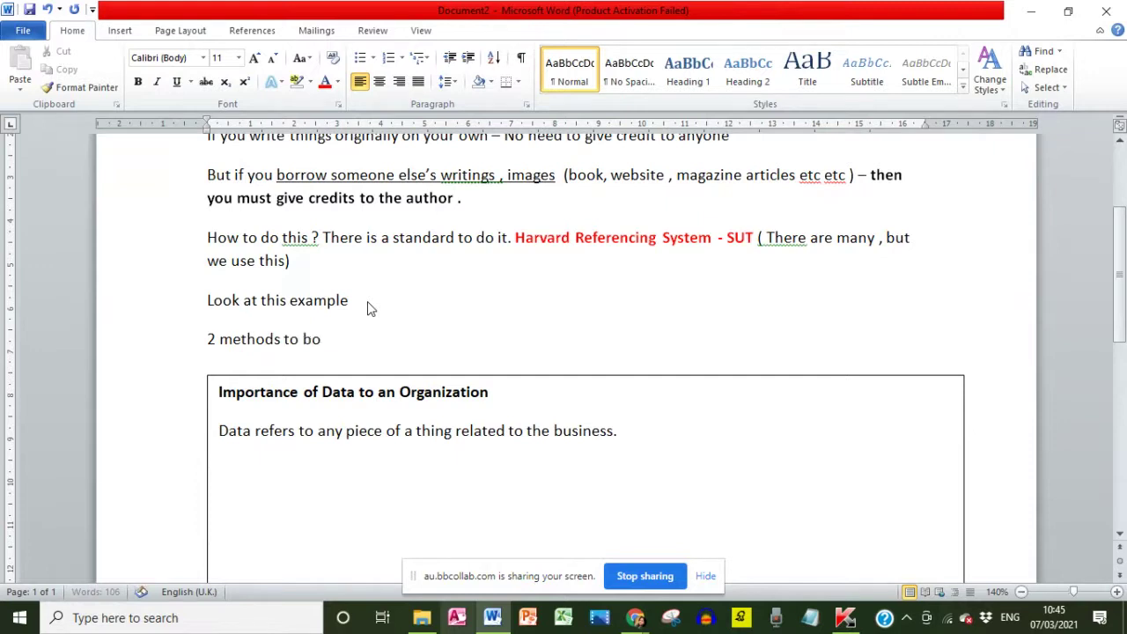
pyautogui.write('rrow ideas')
pyautogui.press('Return')
pyautogui.write('1.')
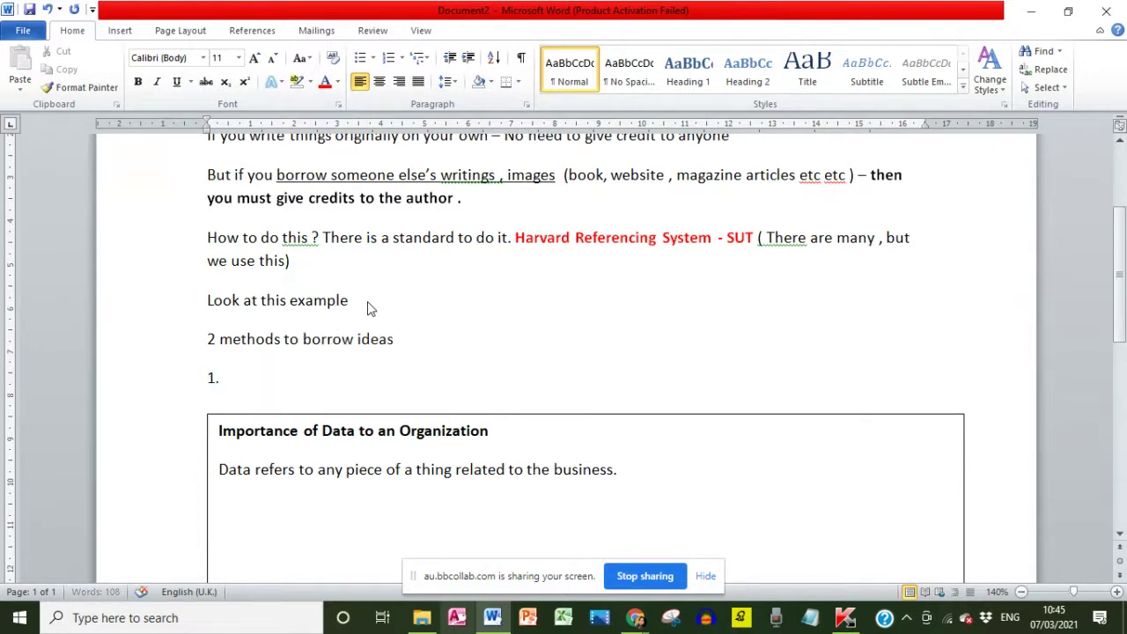
pyautogui.press('space')
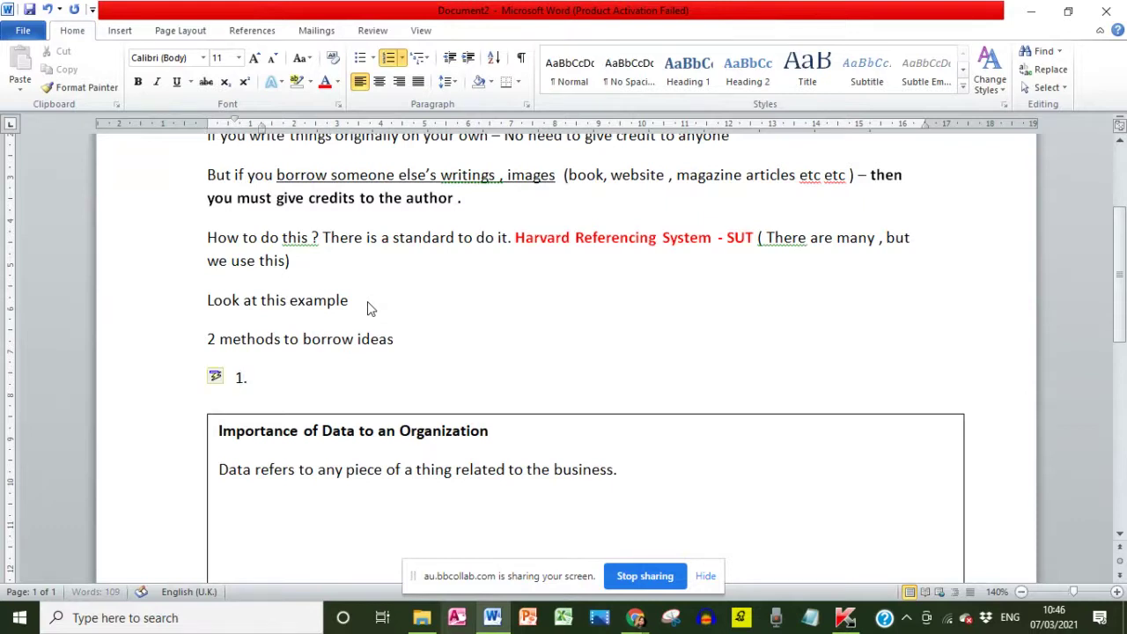
pyautogui.write('Use the idea')
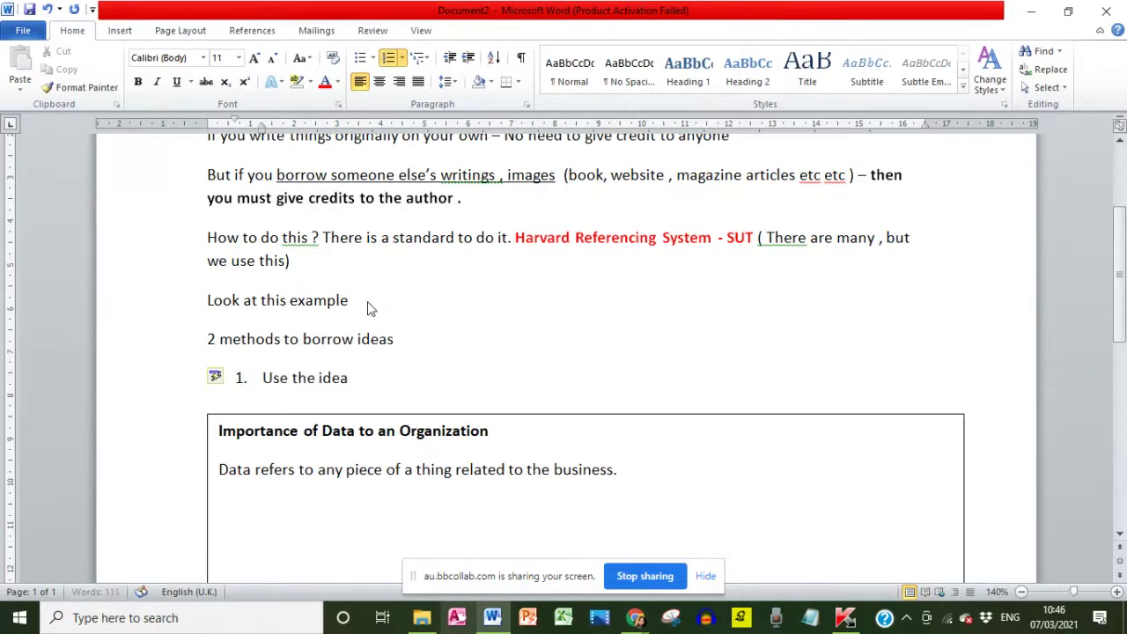
pyautogui.write(' as it is ( Quotatio')
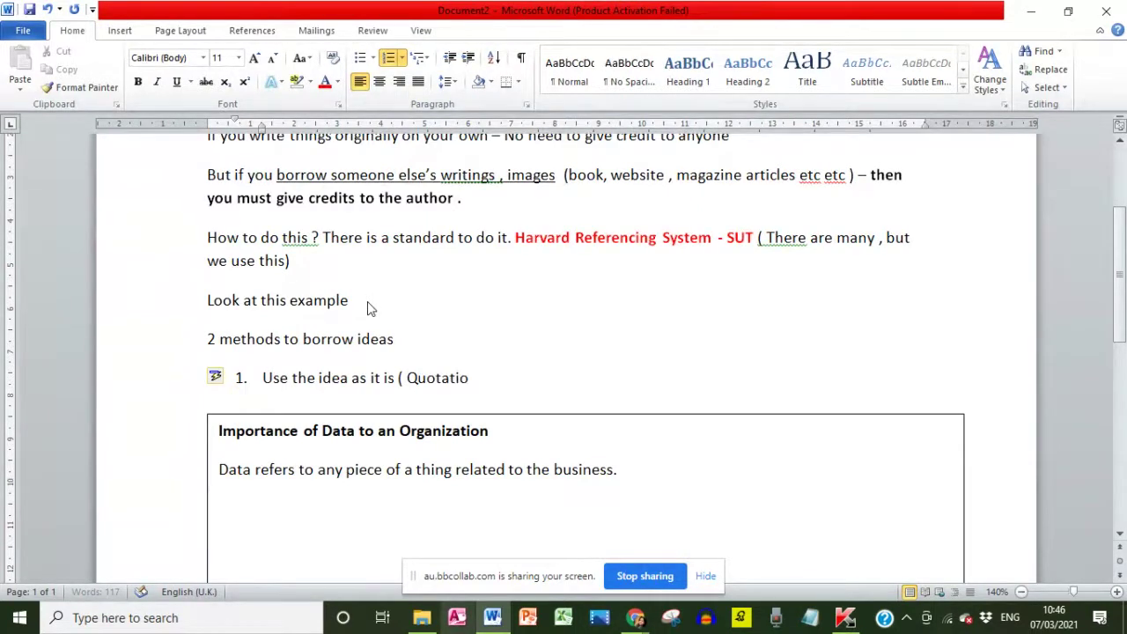
pyautogui.write('n')
pyautogui.press('BackSpace')
pyautogui.write(')')
pyautogui.write(' "')
pyautogui.write('idea')
pyautogui.write('"')
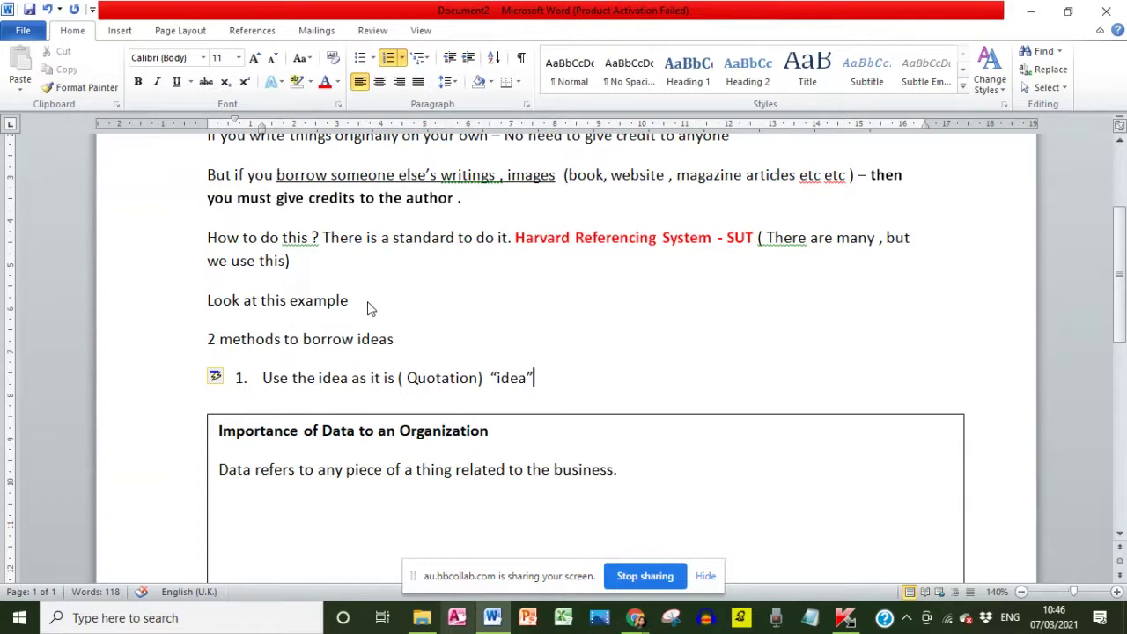
pyautogui.press('Return')
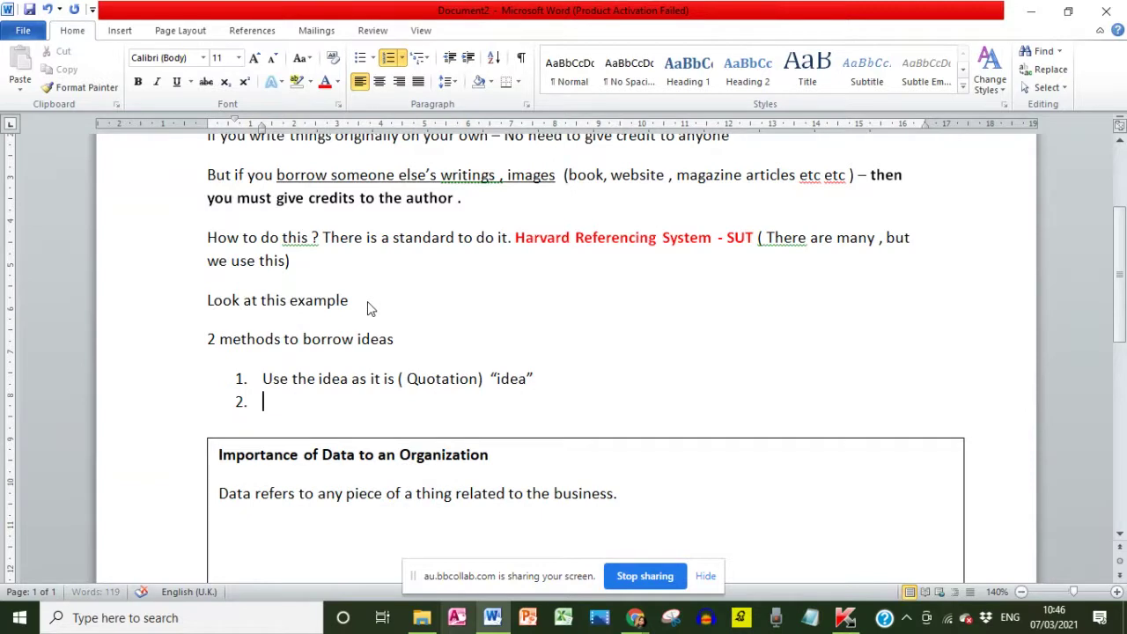
# Step: Type 'Read the idea , write it in your own words , without changing the meaning (Paraphrasing)' as item 2
pyautogui.write('Read the idea ,')
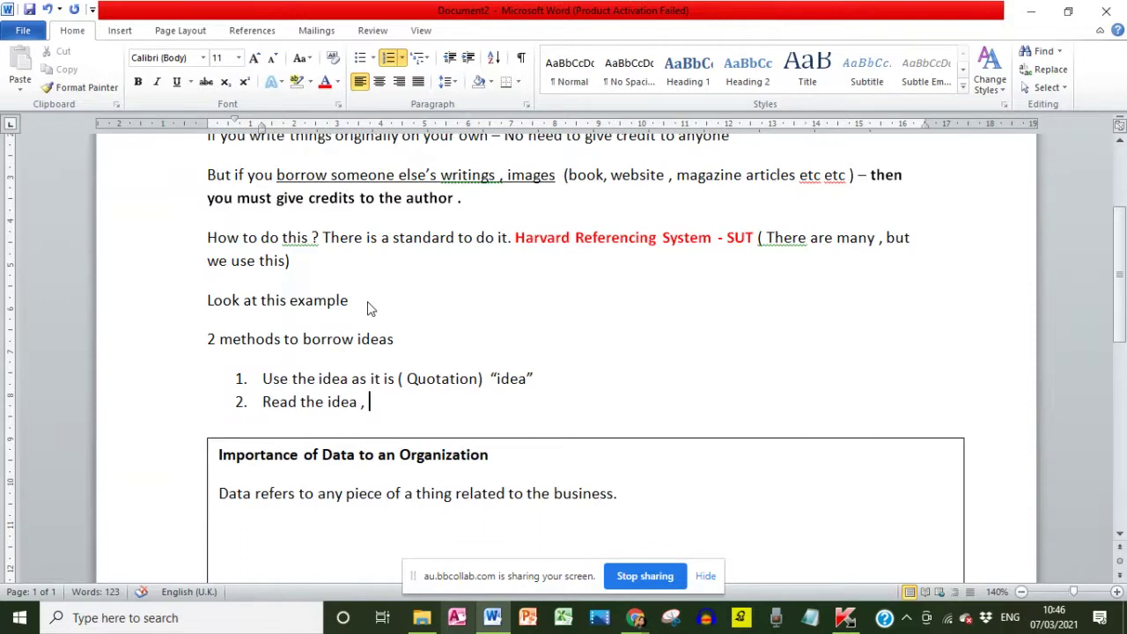
pyautogui.write(' write it in')
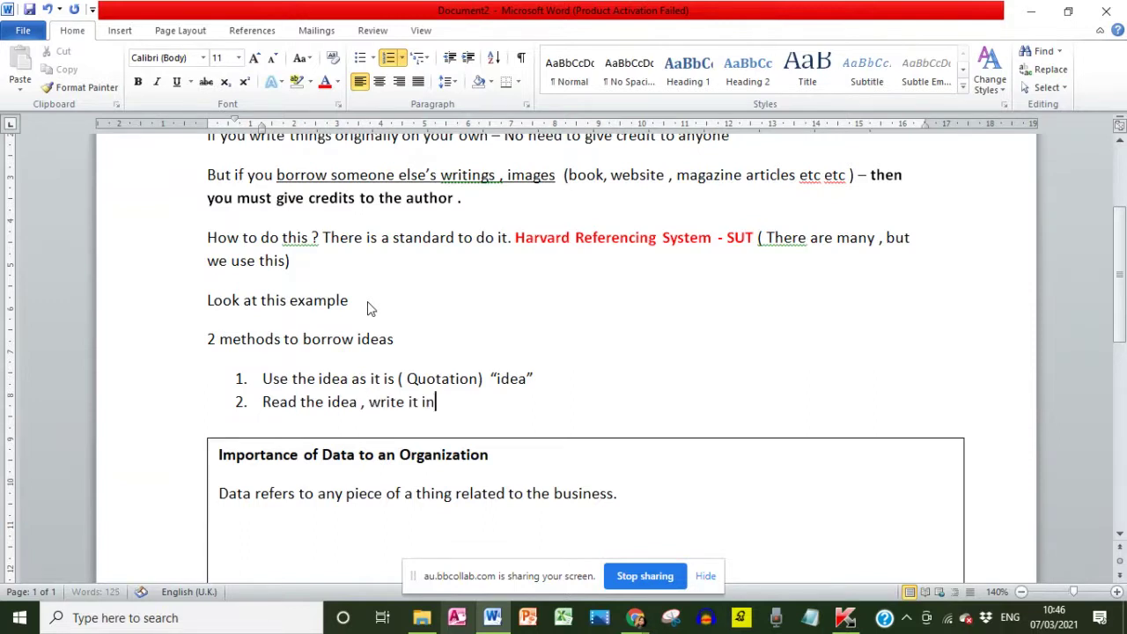
pyautogui.write(' your own words ')
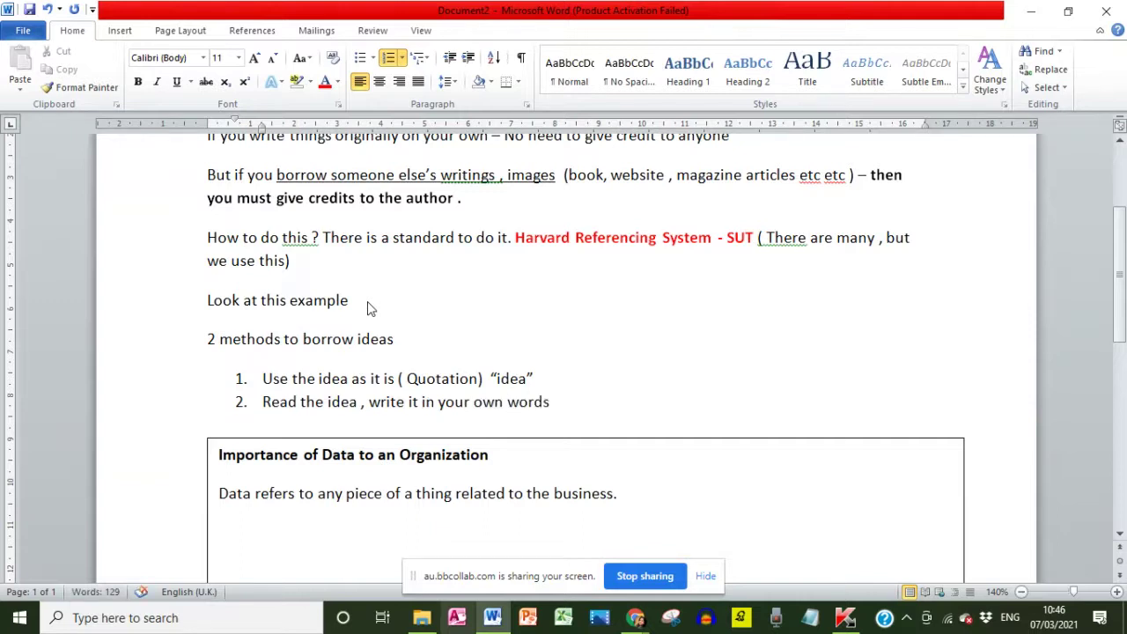
pyautogui.write(', without cha')
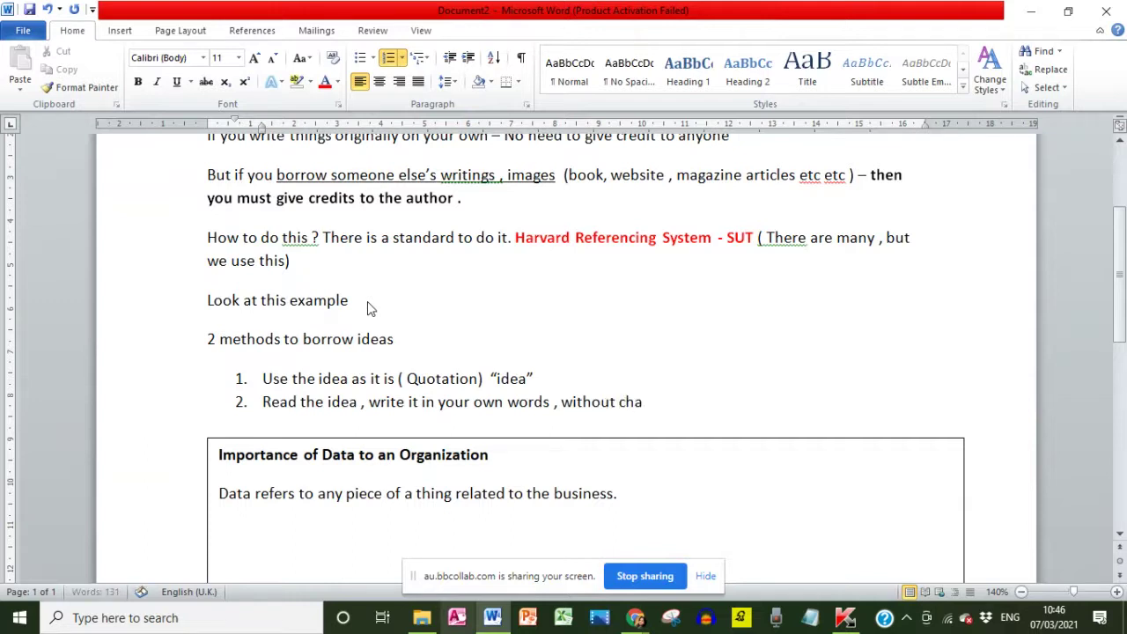
pyautogui.write('nging the me')
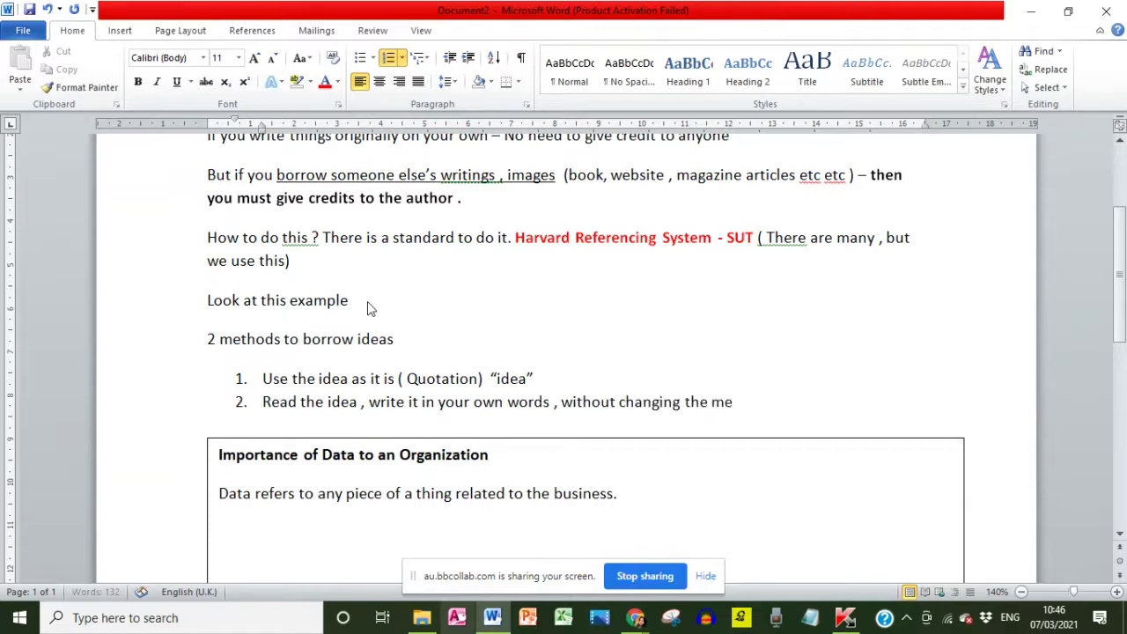
pyautogui.write('aning')
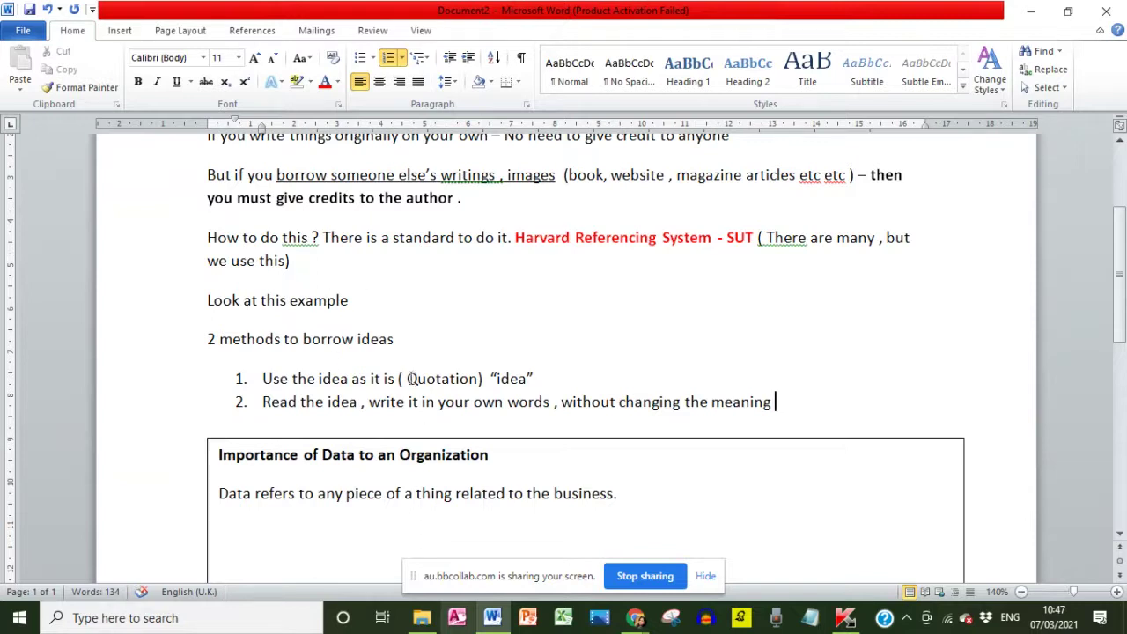
pyautogui.write(' (Paraphrasing)')
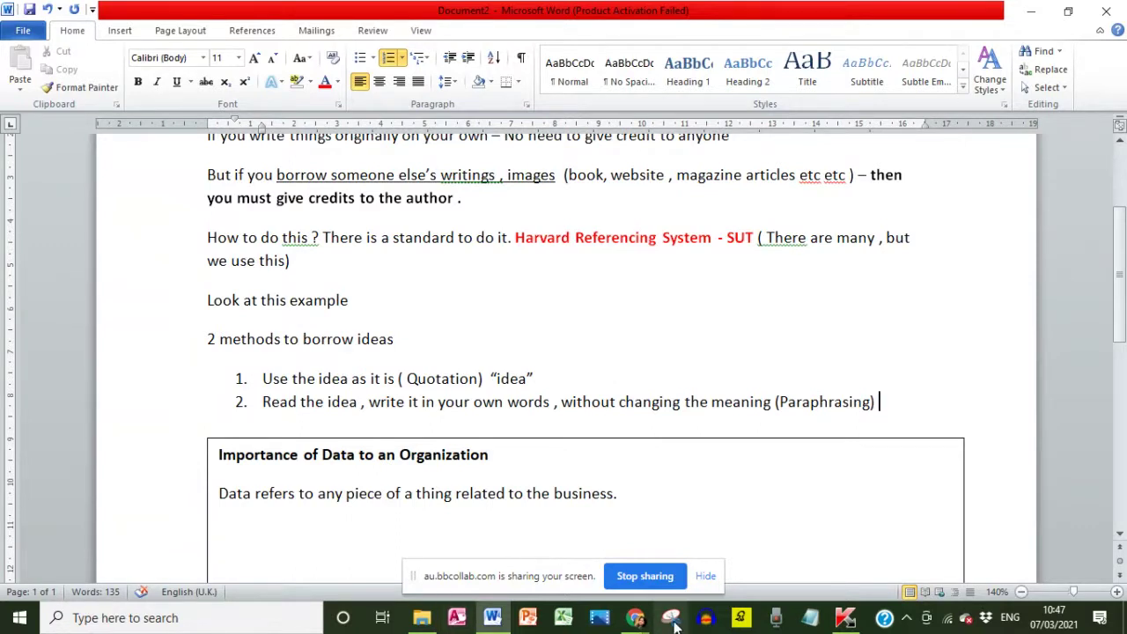
# Step: Bring the CQL article forward and scroll to the 'Improve People's Lives' section
pyautogui.moveTo(634, 617)
pyautogui.click(553, 556)
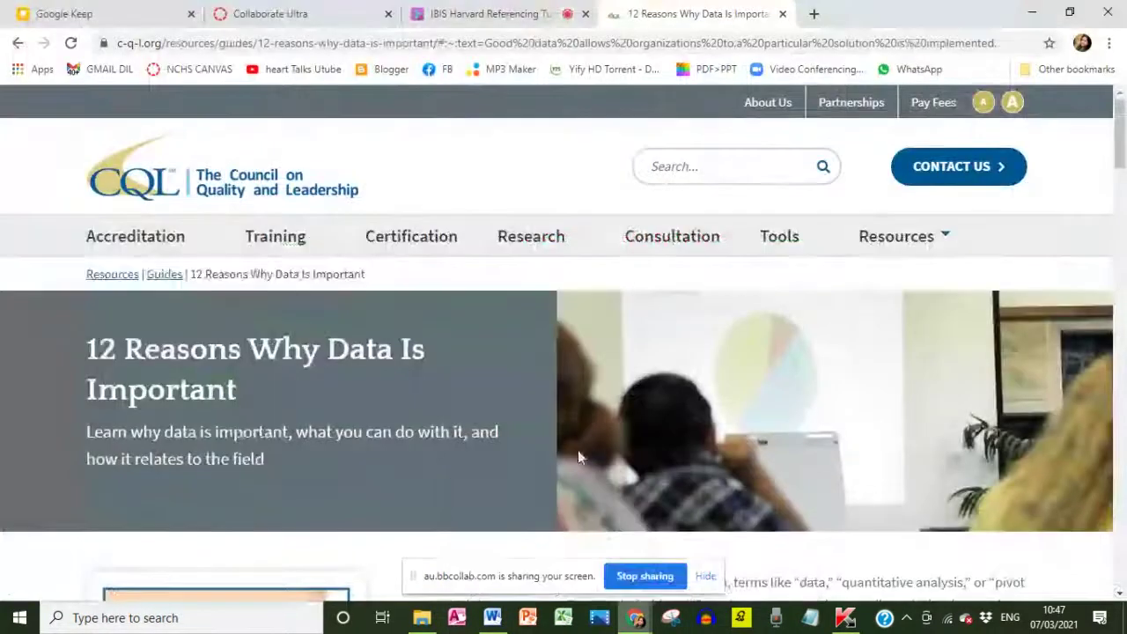
pyautogui.scroll(-5, 621, 392)
pyautogui.scroll(-2, 621, 392)
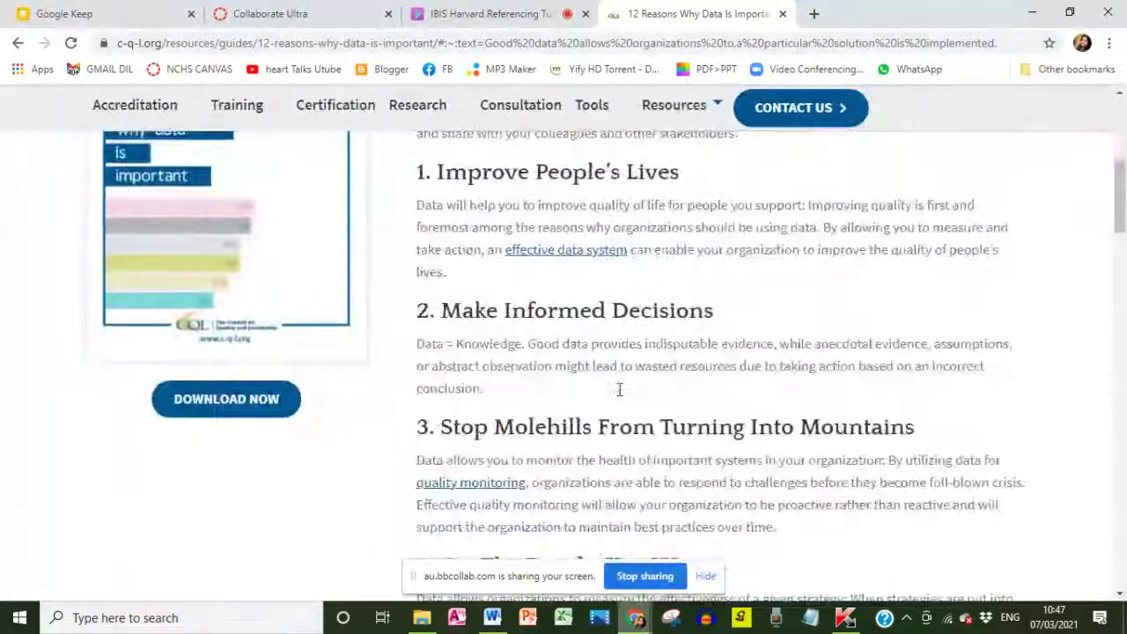
pyautogui.scroll(-4, 621, 394)
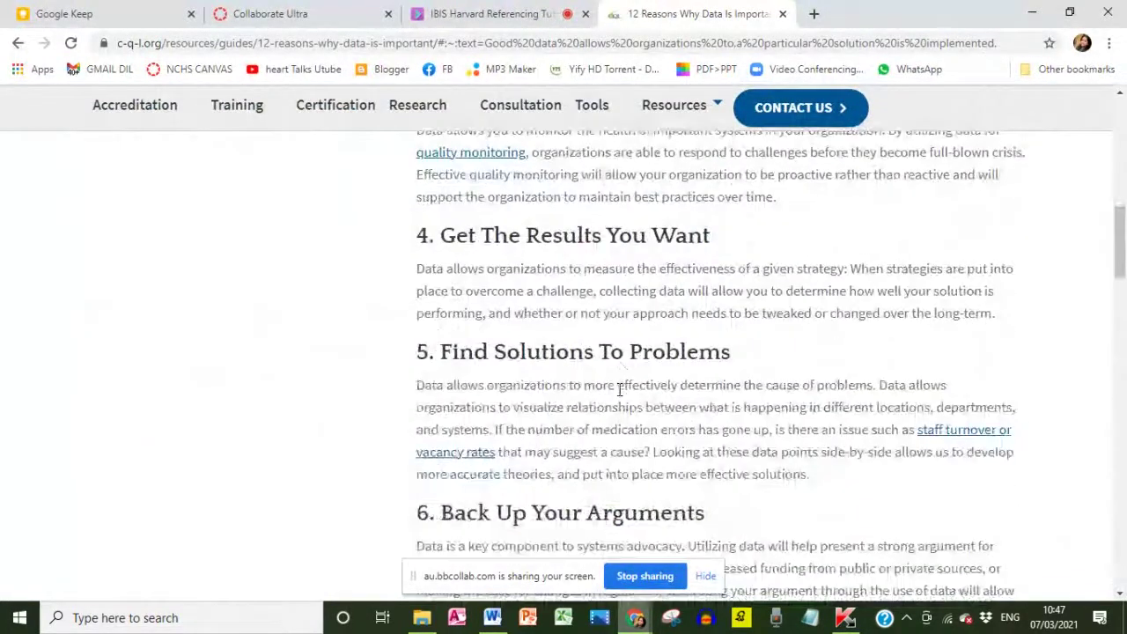
pyautogui.scroll(-5, 621, 387)
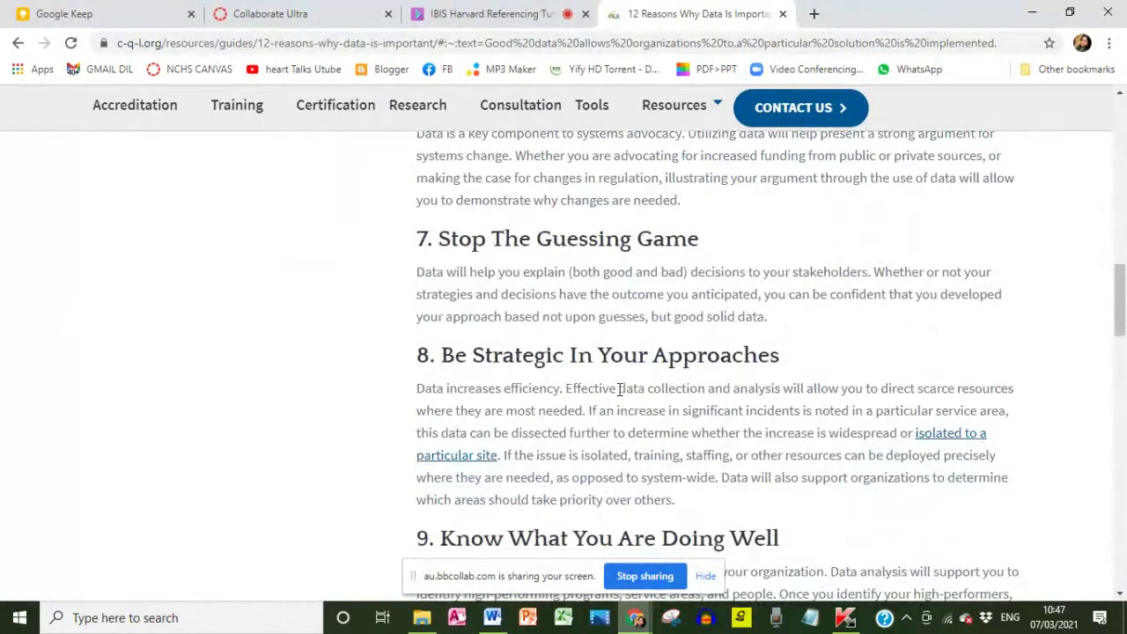
pyautogui.scroll(-3, 621, 388)
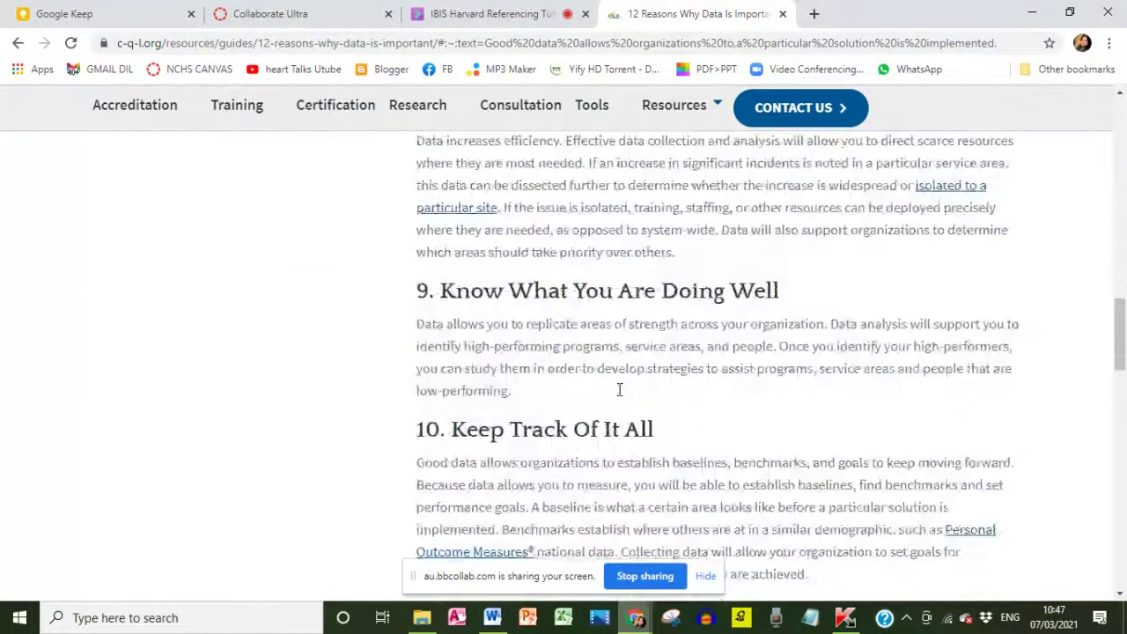
pyautogui.scroll(1, 621, 388)
pyautogui.scroll(12, 621, 388)
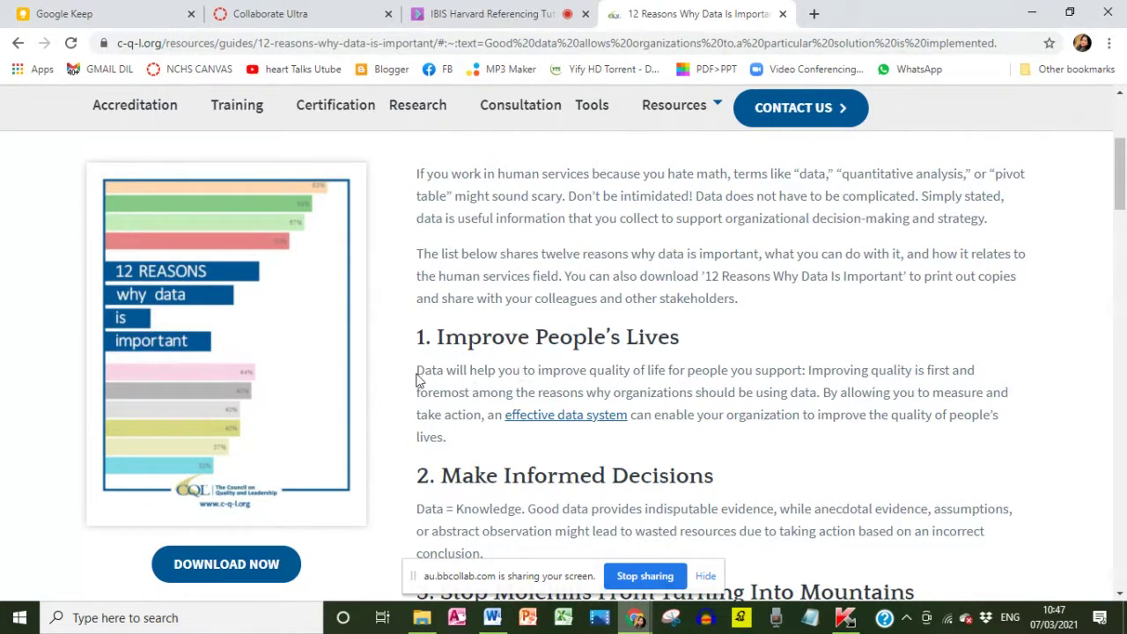
# Step: Copy the section's first two sentences and switch back to Word
pyautogui.moveTo(416, 371)
pyautogui.mouseDown()
pyautogui.moveTo(532, 387)
pyautogui.moveTo(818, 394)
pyautogui.moveTo(455, 392)
pyautogui.moveTo(405, 377)
pyautogui.mouseUp()
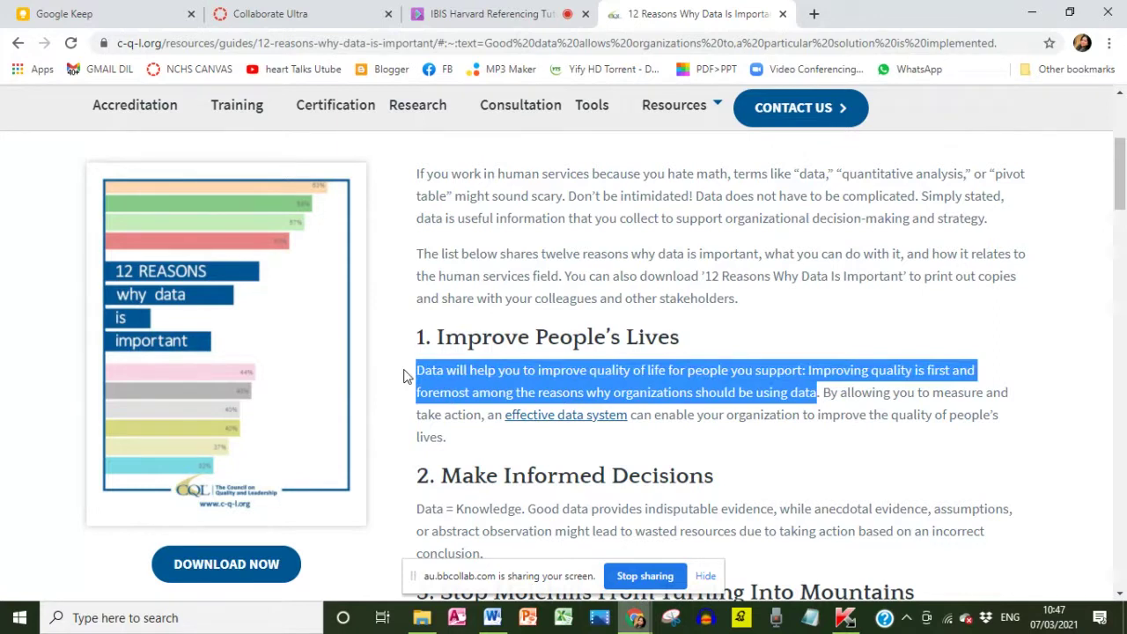
pyautogui.rightClick(549, 381)
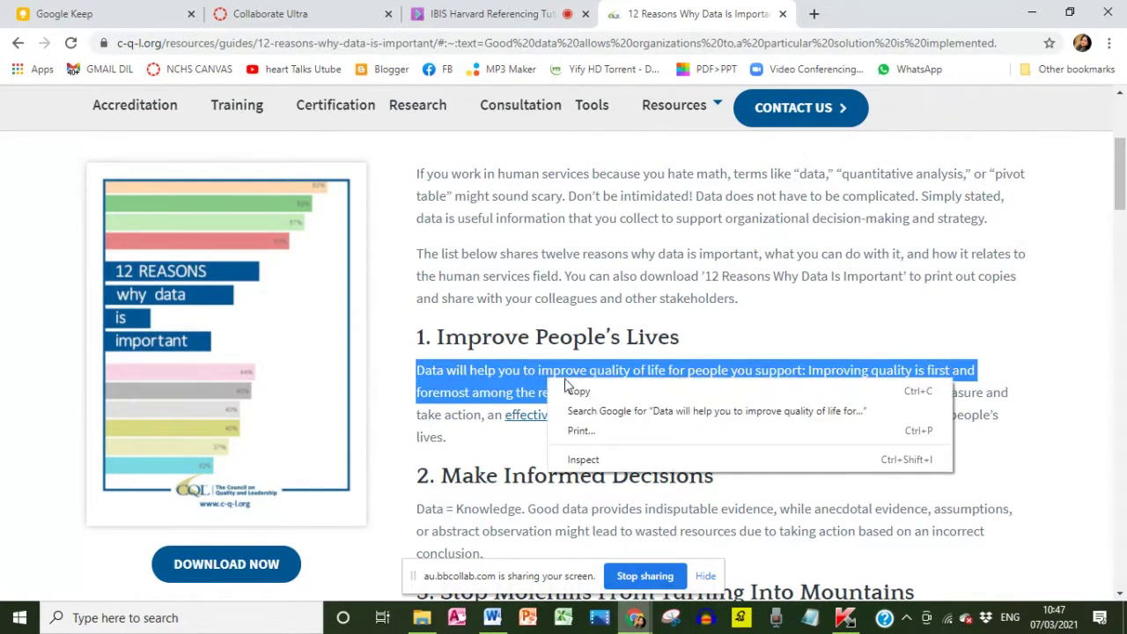
pyautogui.click(579, 390)
pyautogui.click(490, 620)
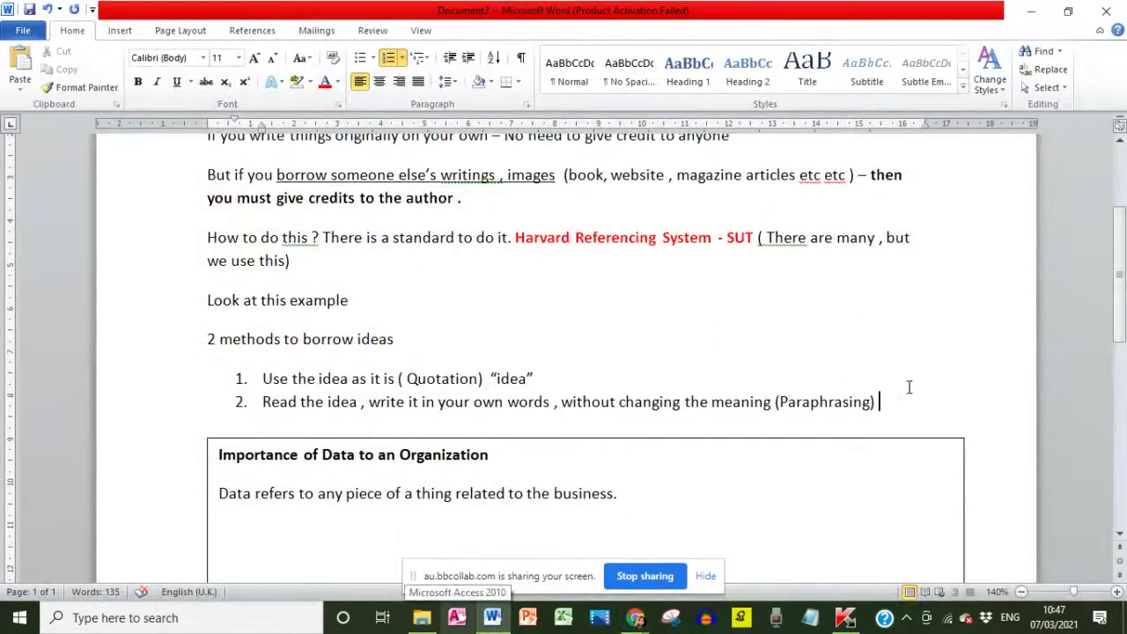
# Step: Paste the copied sentences on a new line in the box after an opening quote, joining the split line
pyautogui.click(631, 496)
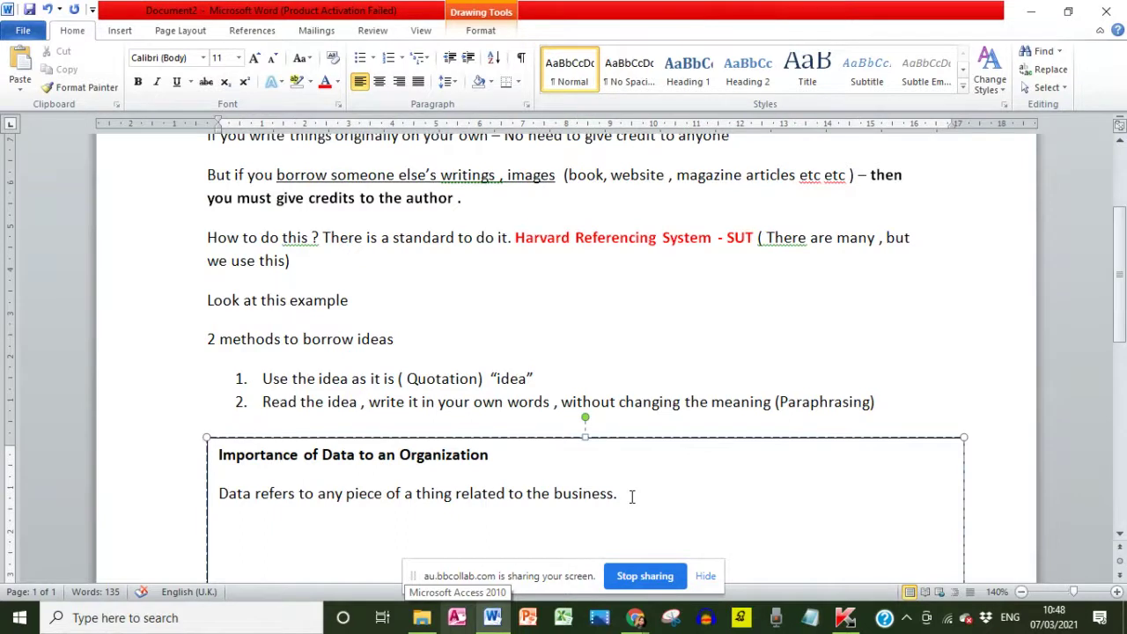
pyautogui.press('Return')
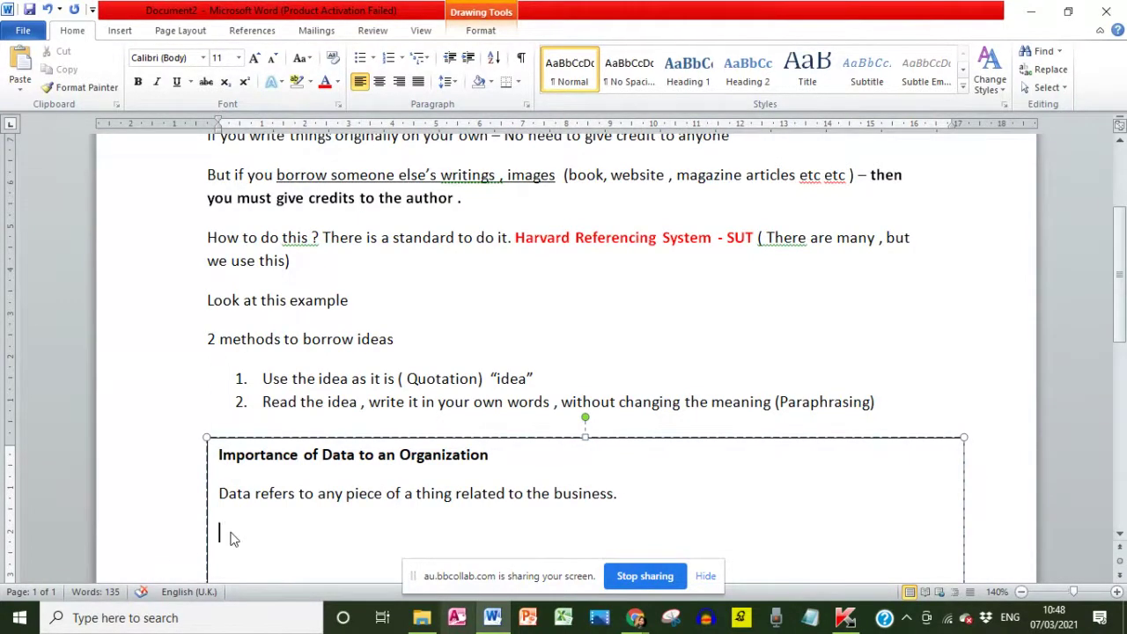
pyautogui.write('"')
pyautogui.hotkey('ctrl', 'v')
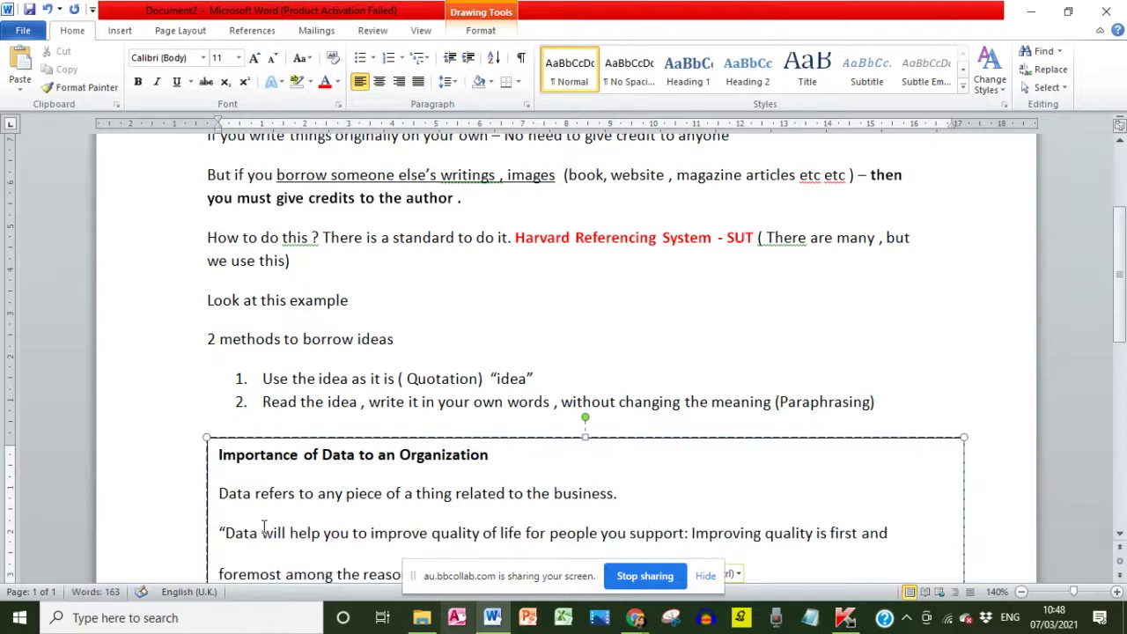
pyautogui.scroll(-2, 264, 525)
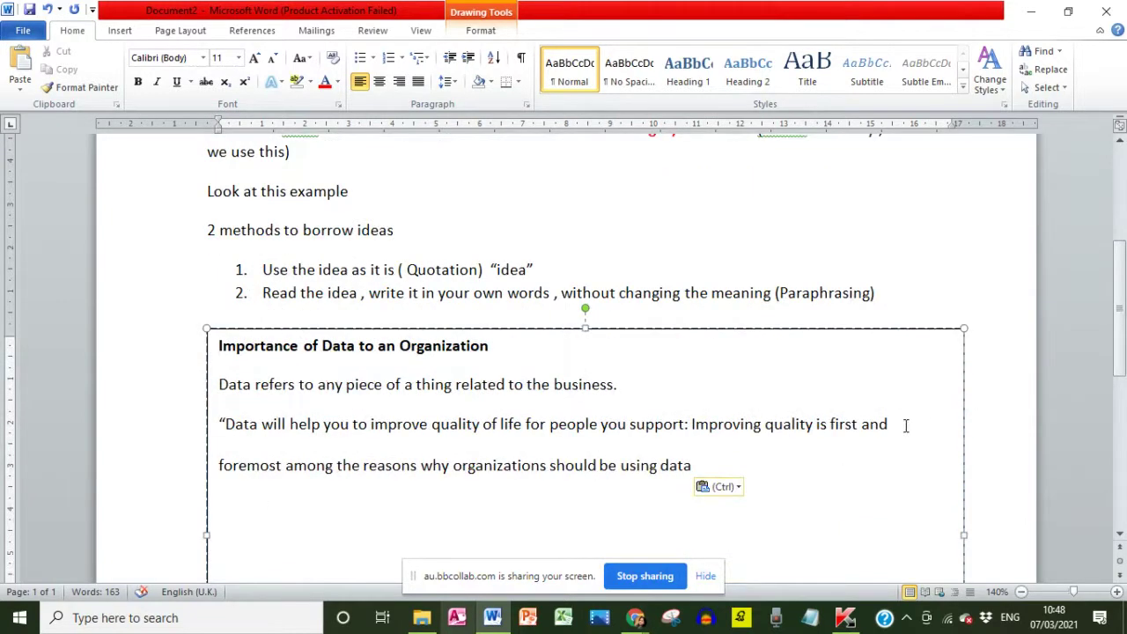
pyautogui.press('Delete')
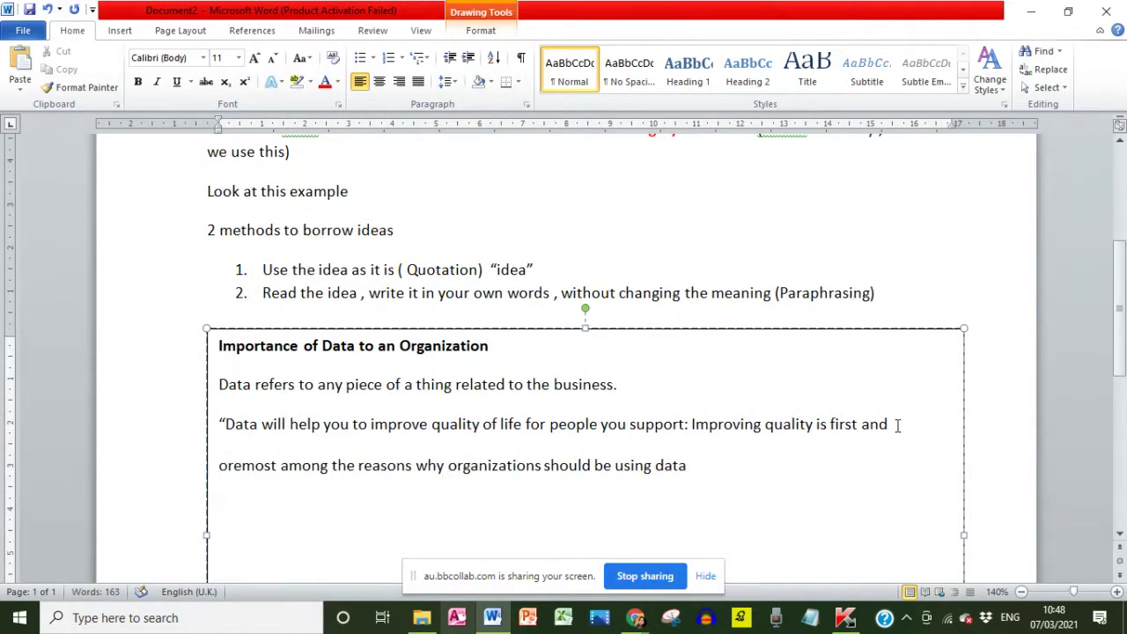
pyautogui.press('BackSpace')
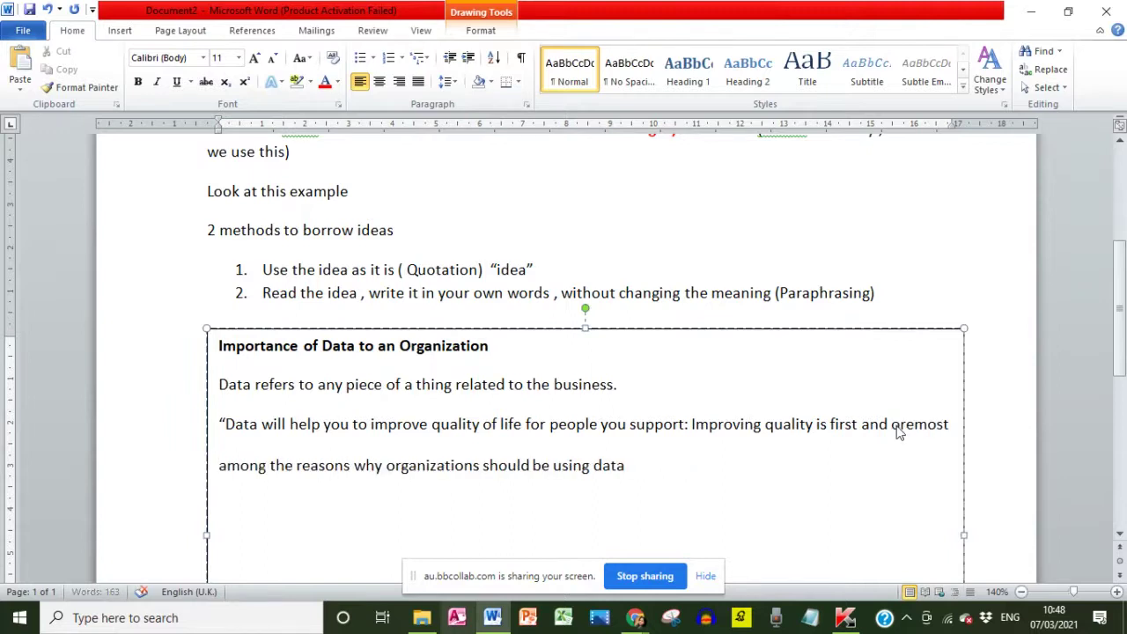
pyautogui.write('foremost')
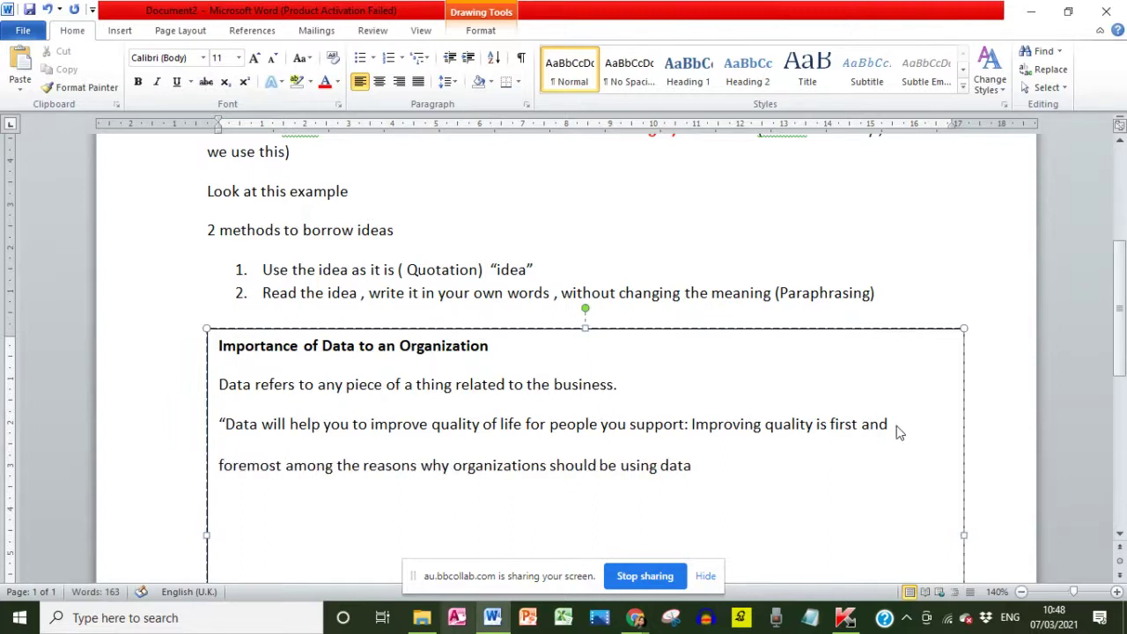
# Step: Add a closing quotation mark after 'data' and check both quote marks
pyautogui.moveTo(694, 464); pyautogui.dragTo(284, 424)
pyautogui.click(704, 473)
pyautogui.write('"')
pyautogui.moveTo(219, 424); pyautogui.dragTo(234, 432)
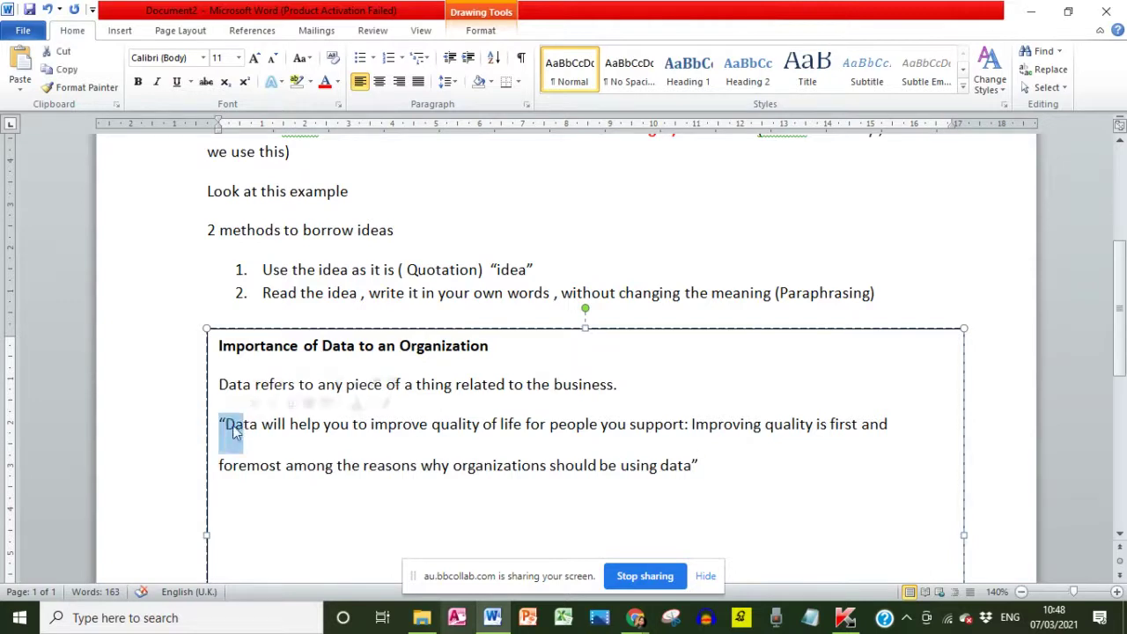
pyautogui.click(226, 427)
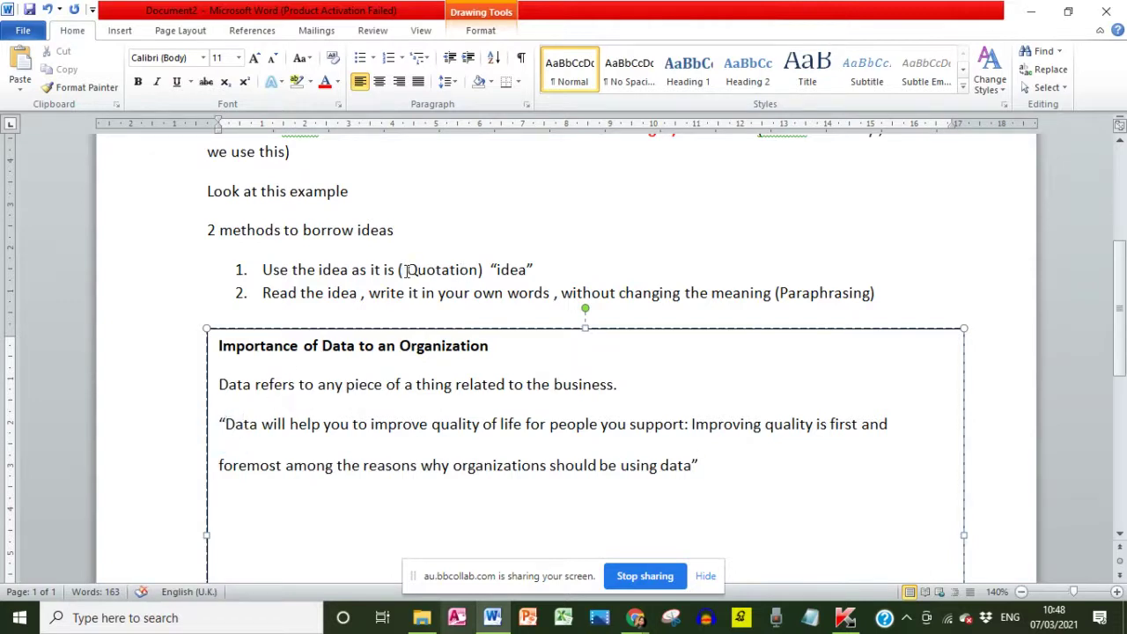
pyautogui.moveTo(414, 271); pyautogui.dragTo(480, 271)
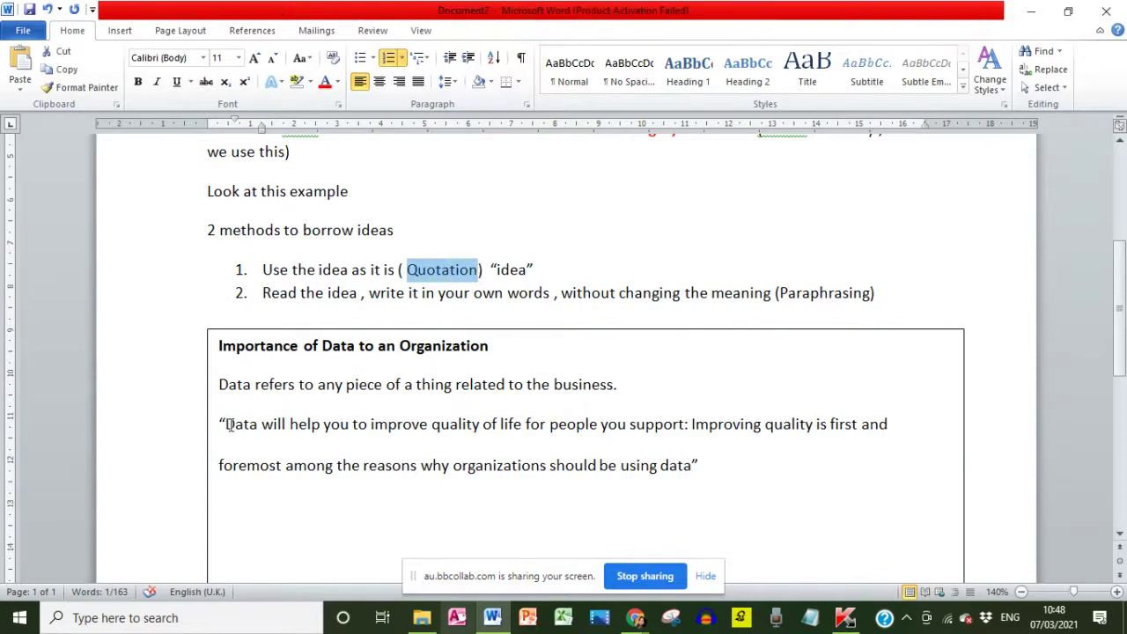
pyautogui.moveTo(227, 425); pyautogui.dragTo(219, 426)
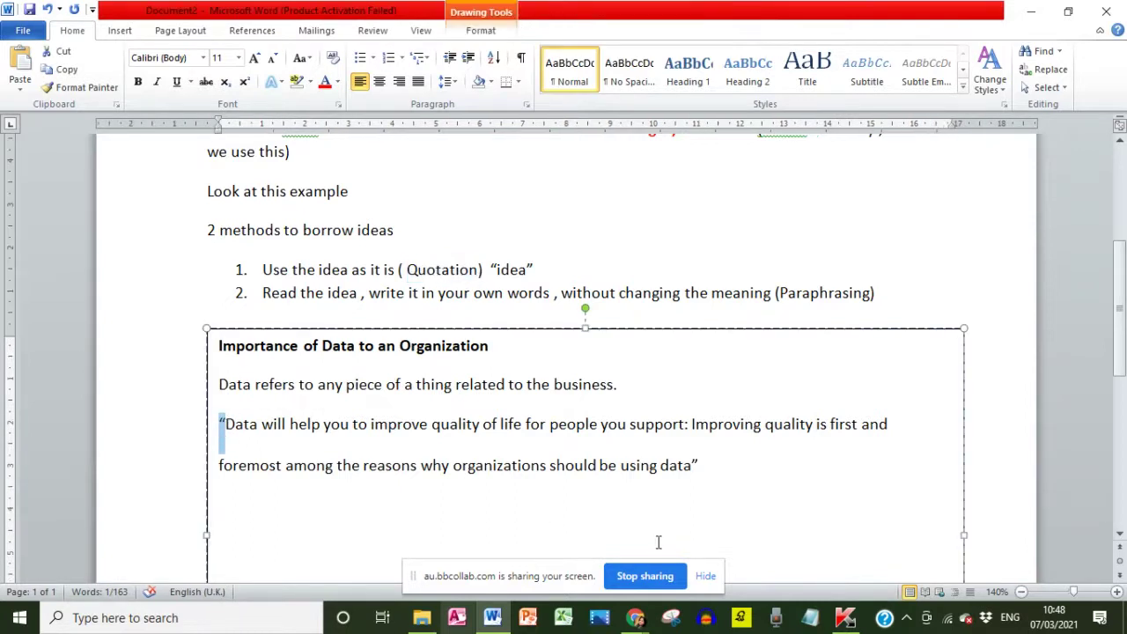
pyautogui.moveTo(702, 465); pyautogui.dragTo(692, 465)
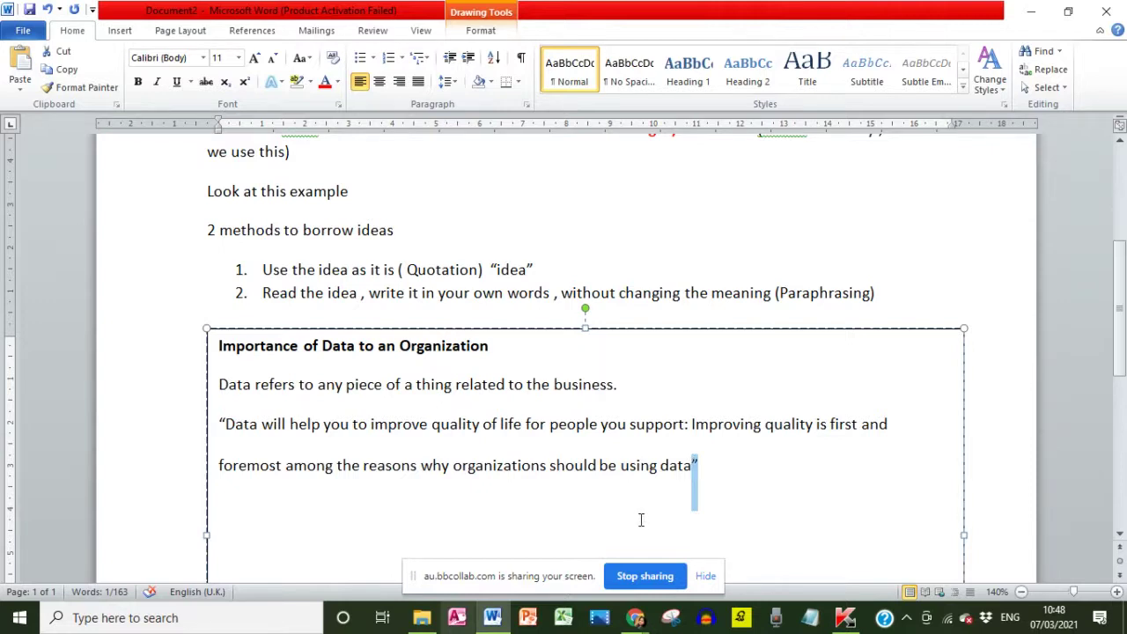
# Step: Label the quotation with a 'method 1 - quote' line placed above it
pyautogui.click(734, 463)
pyautogui.press('Return')
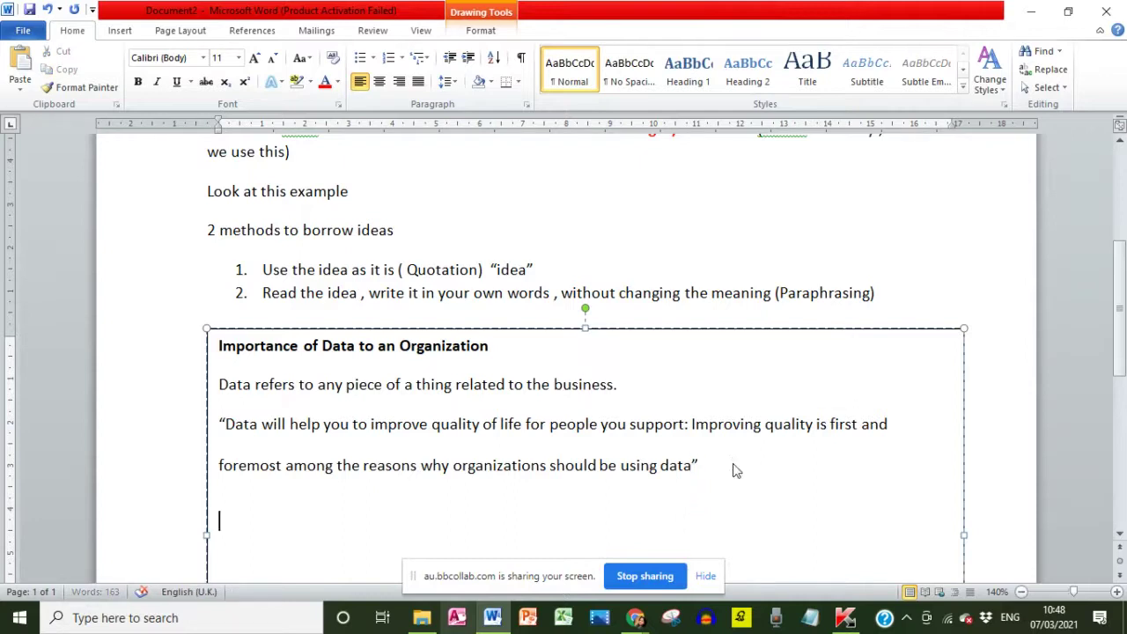
pyautogui.click(221, 422)
pyautogui.write('method 1 - q')
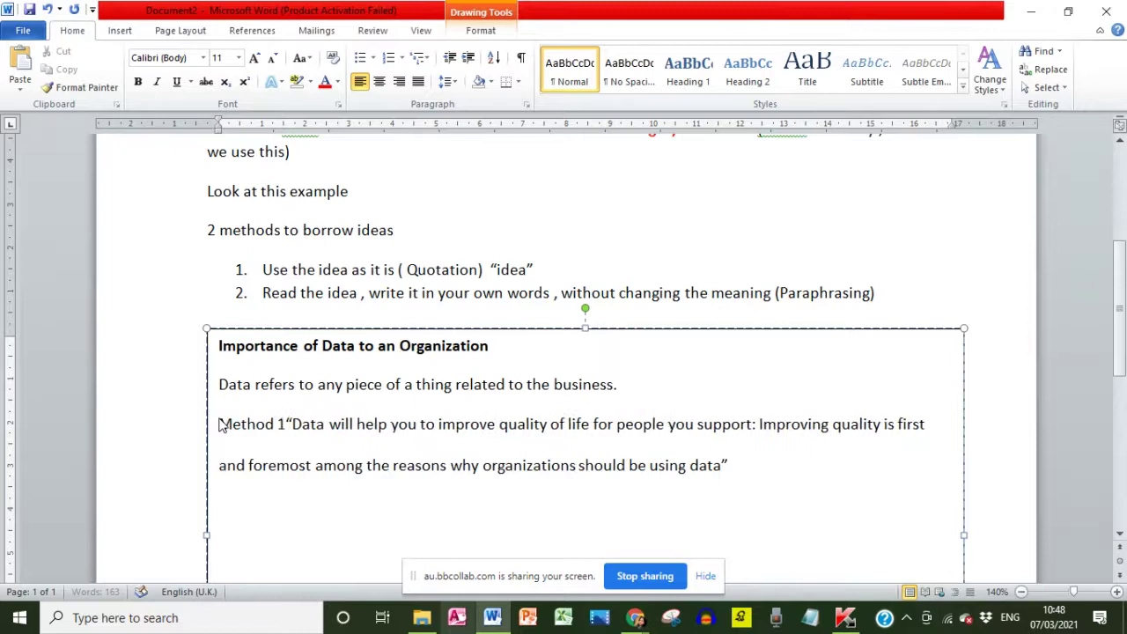
pyautogui.write('uote')
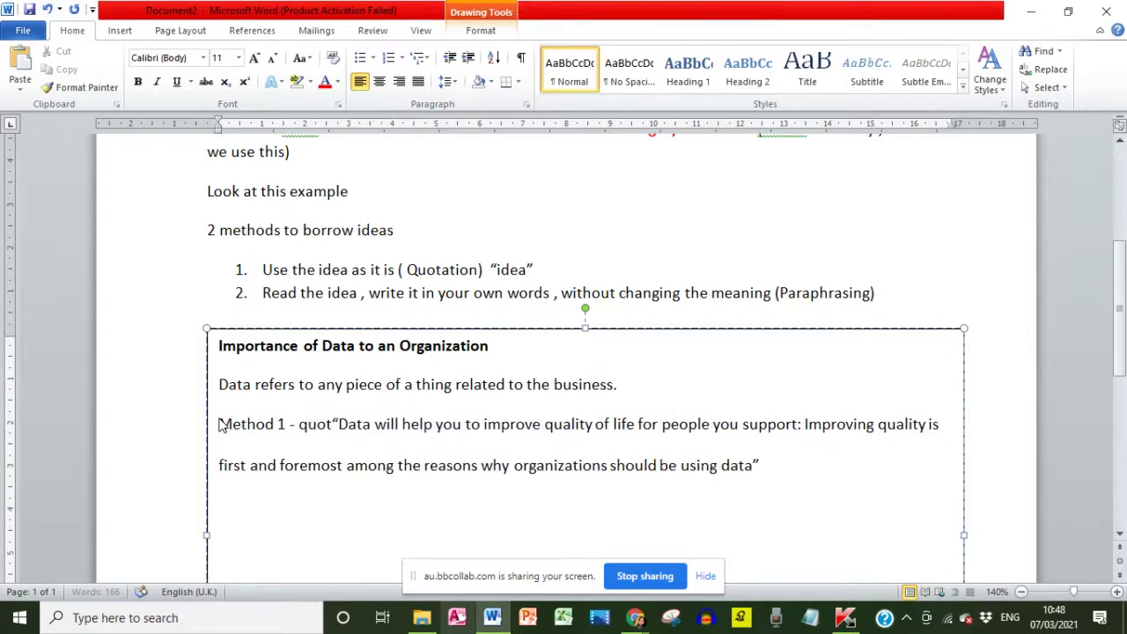
pyautogui.press('Return')
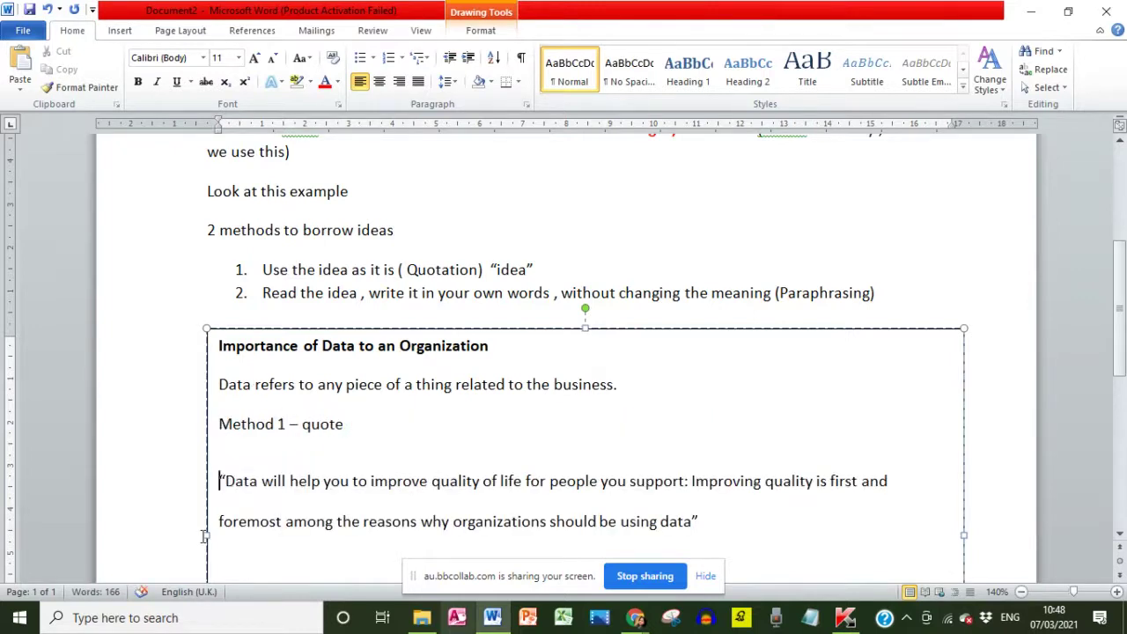
# Step: Add a 'method 2 - paraphrase' line below the quotation, followed by a blank line
pyautogui.scroll(-2, 222, 470)
pyautogui.click(222, 451)
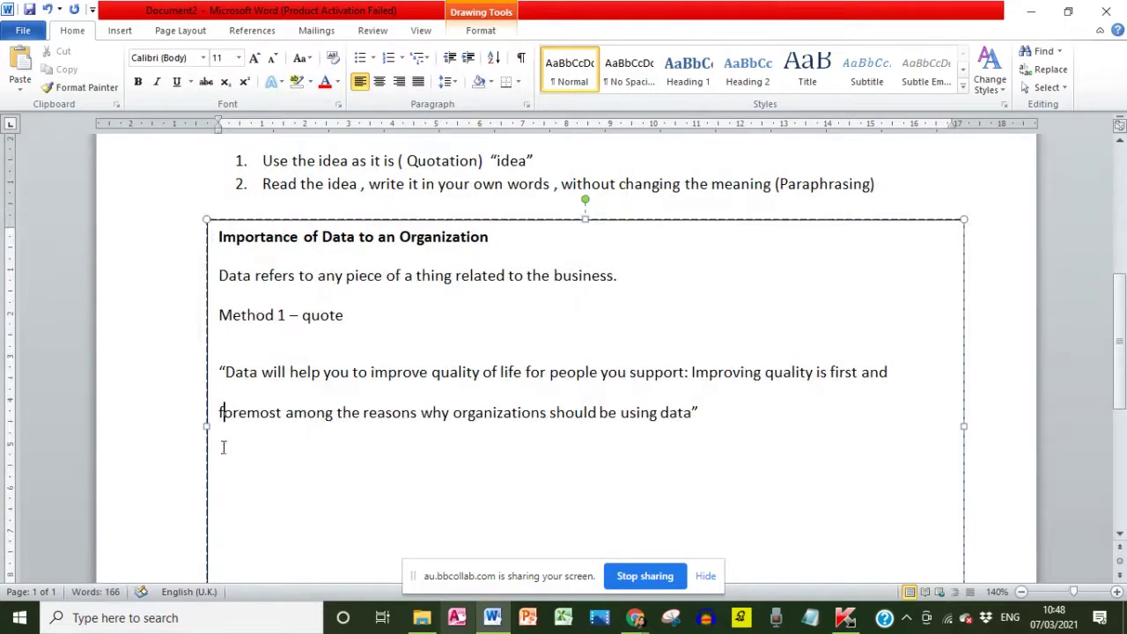
pyautogui.click(742, 411)
pyautogui.press('Return')
pyautogui.write('method 2 ')
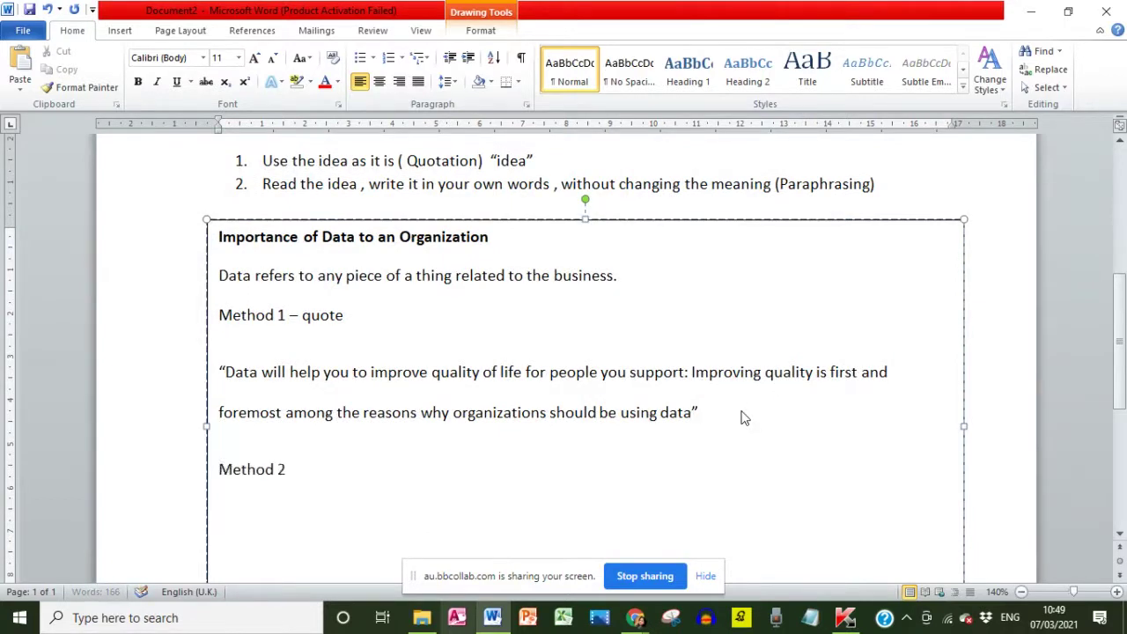
pyautogui.write('- ')
pyautogui.write('paraphras')
pyautogui.write('e')
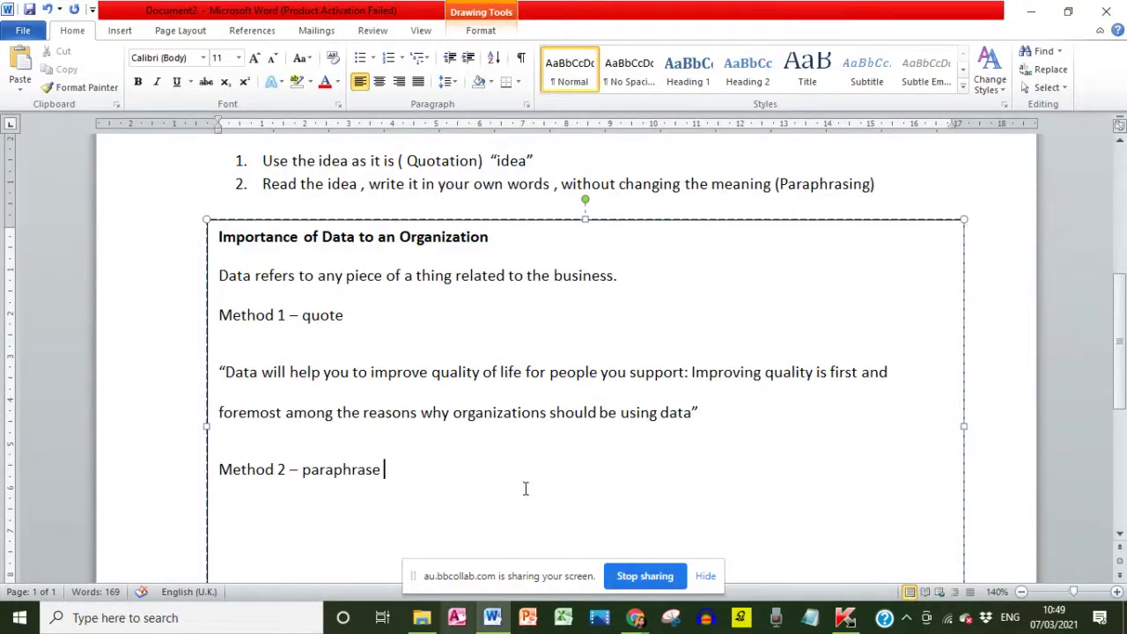
pyautogui.press('Return')
# Step: Under Method 2, begin the paraphrase: 'Data has a great impact on people, as it can enhance the way of living'
pyautogui.moveTo(421, 373); pyautogui.dragTo(685, 380)
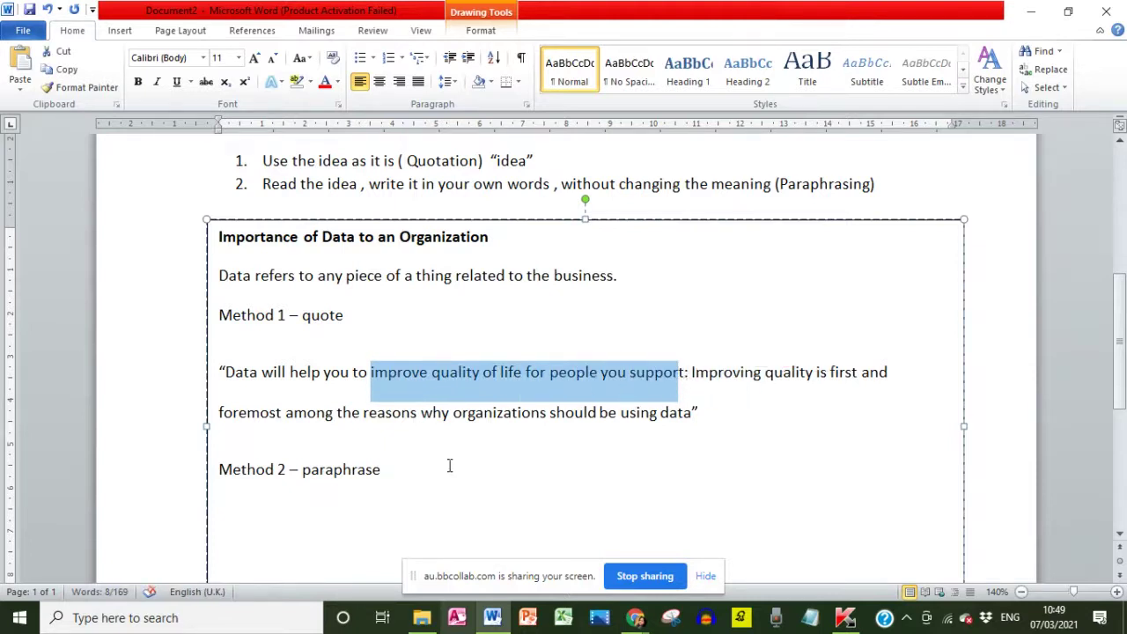
pyautogui.click(235, 508)
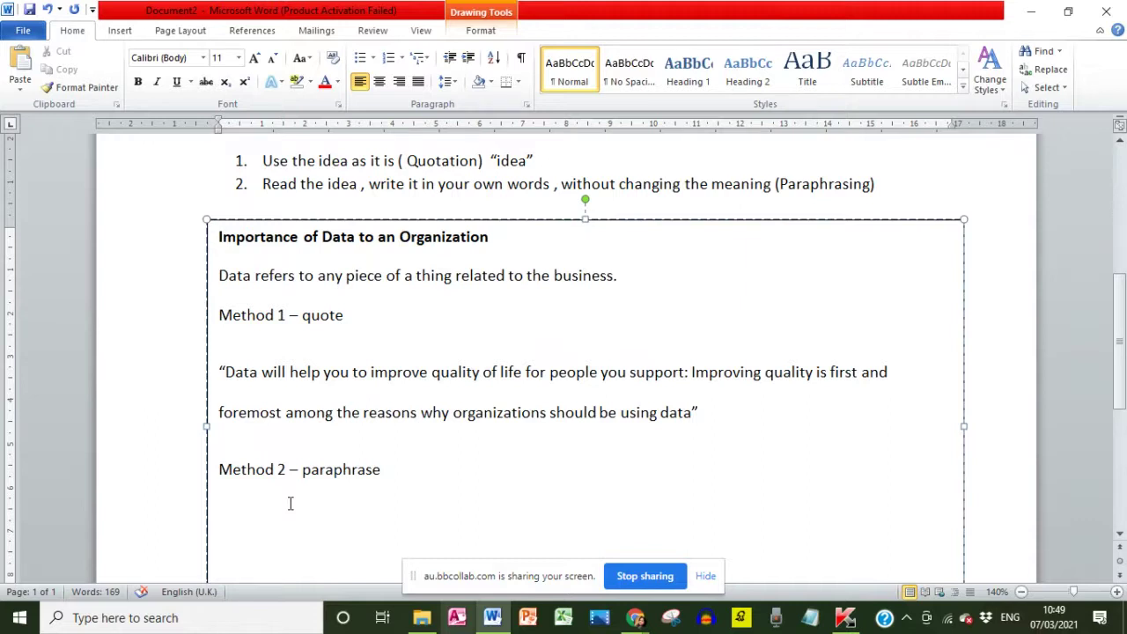
pyautogui.write('Data has a great impact ')
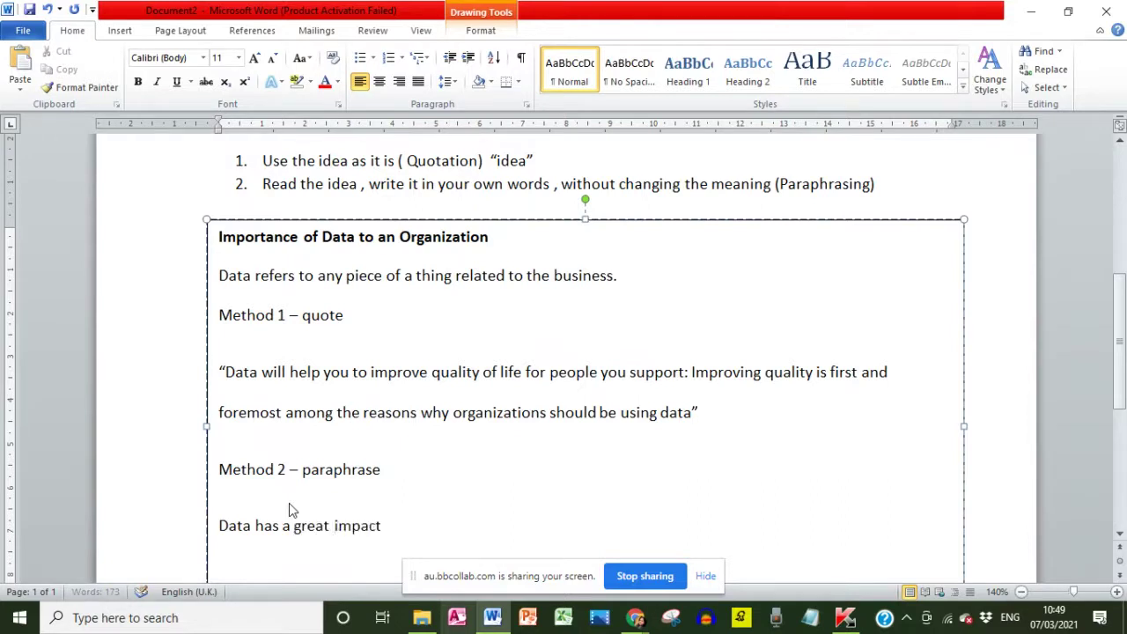
pyautogui.write('on people ')
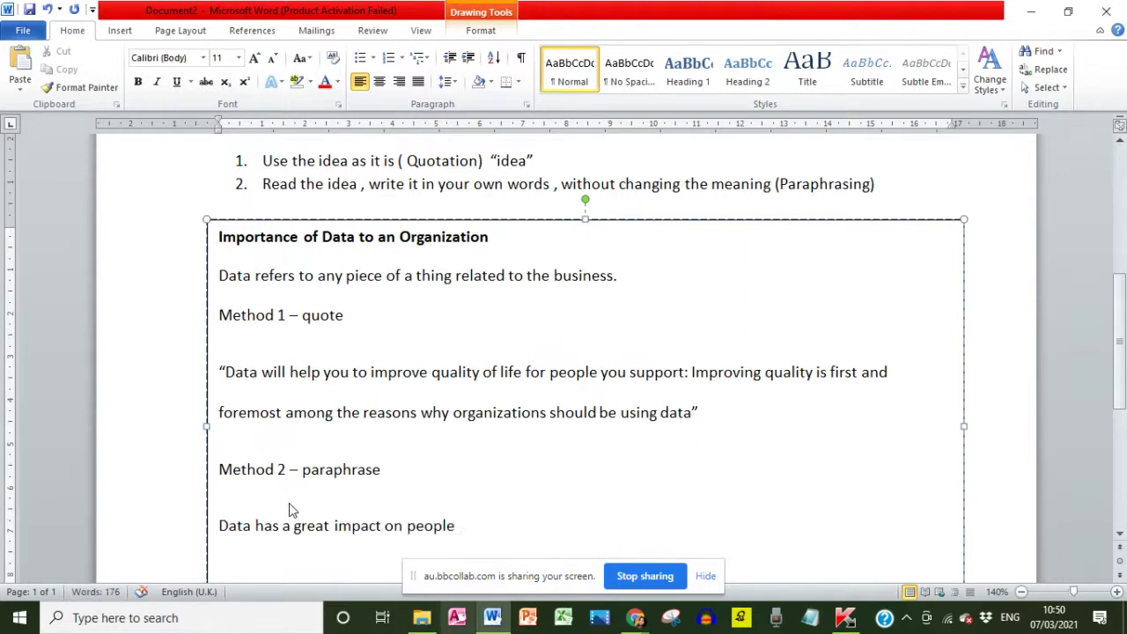
pyautogui.write(', as it can enhance')
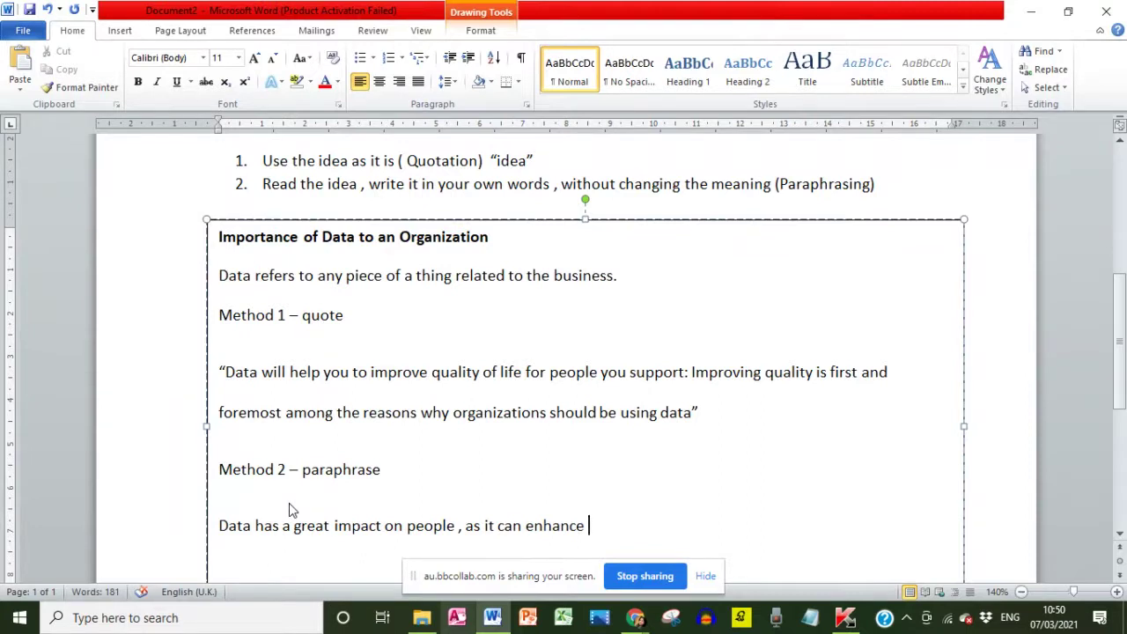
pyautogui.write(' the way of living')
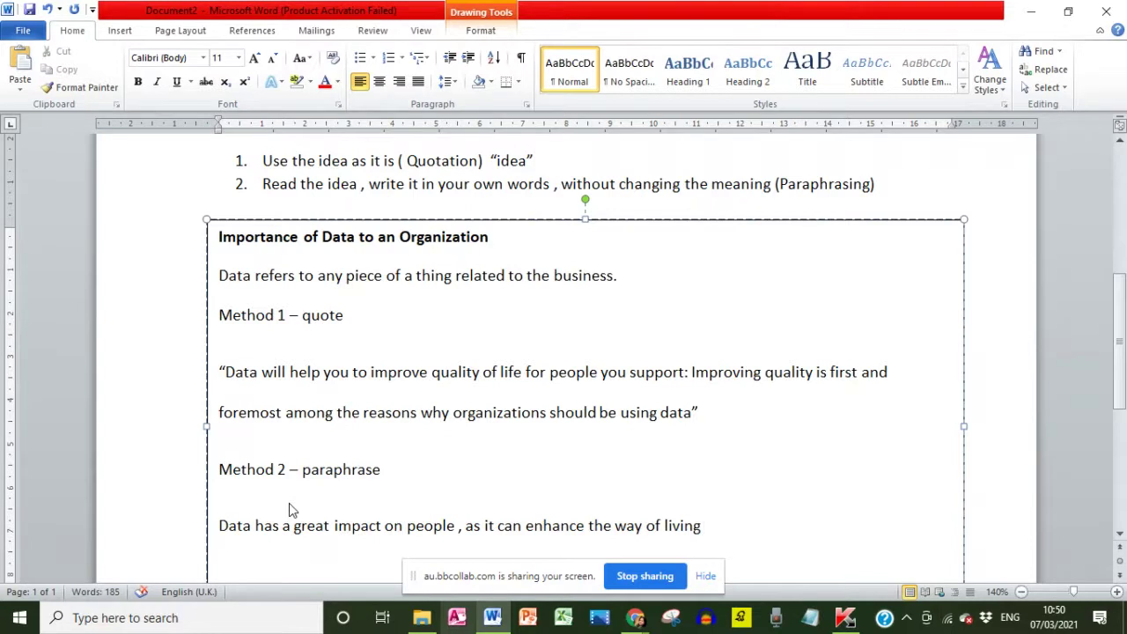
# Step: End the paraphrase with 'of those you support.', correcting 'who' to 'you'
pyautogui.write('of those w')
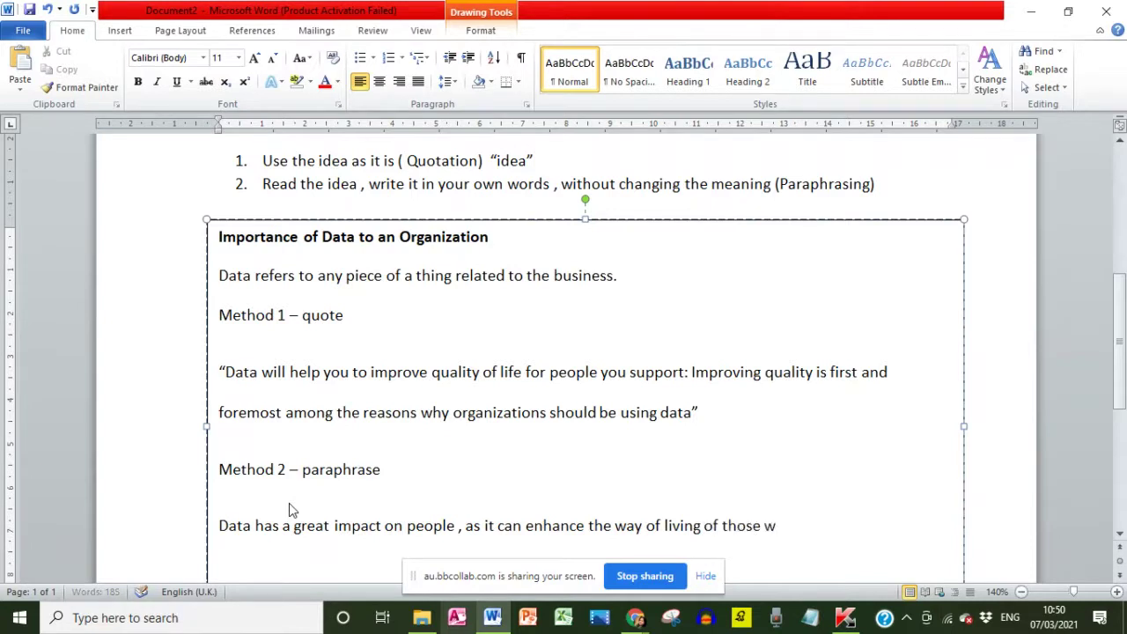
pyautogui.write('ho support.')
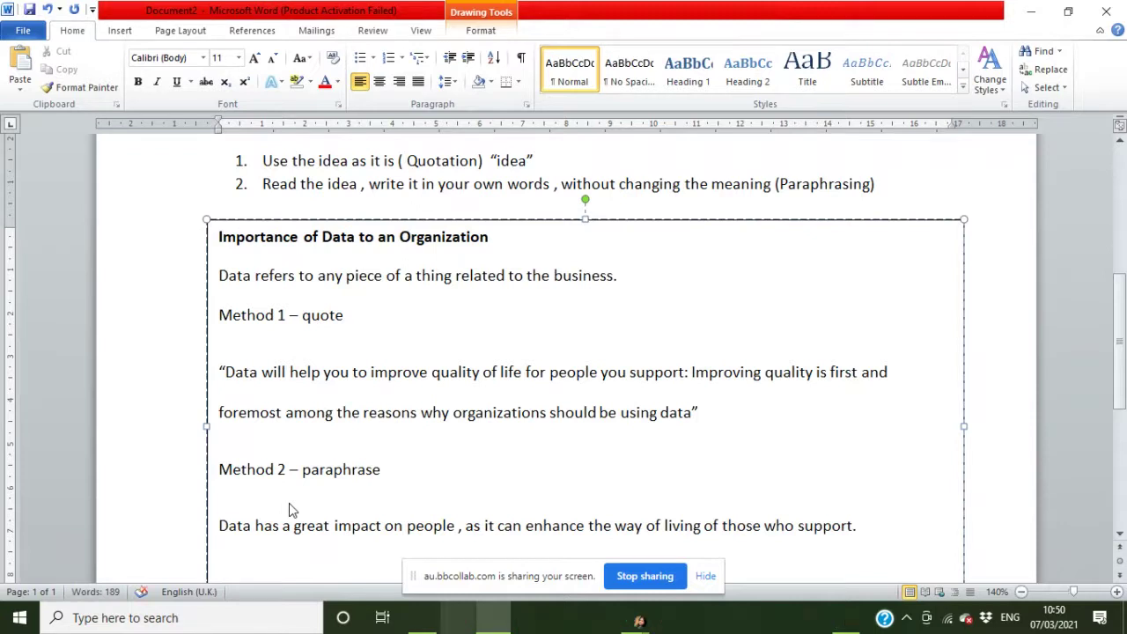
pyautogui.click(795, 526)
pyautogui.press('BackSpace')
pyautogui.press('BackSpace')
pyautogui.press('BackSpace')
pyautogui.write('you')
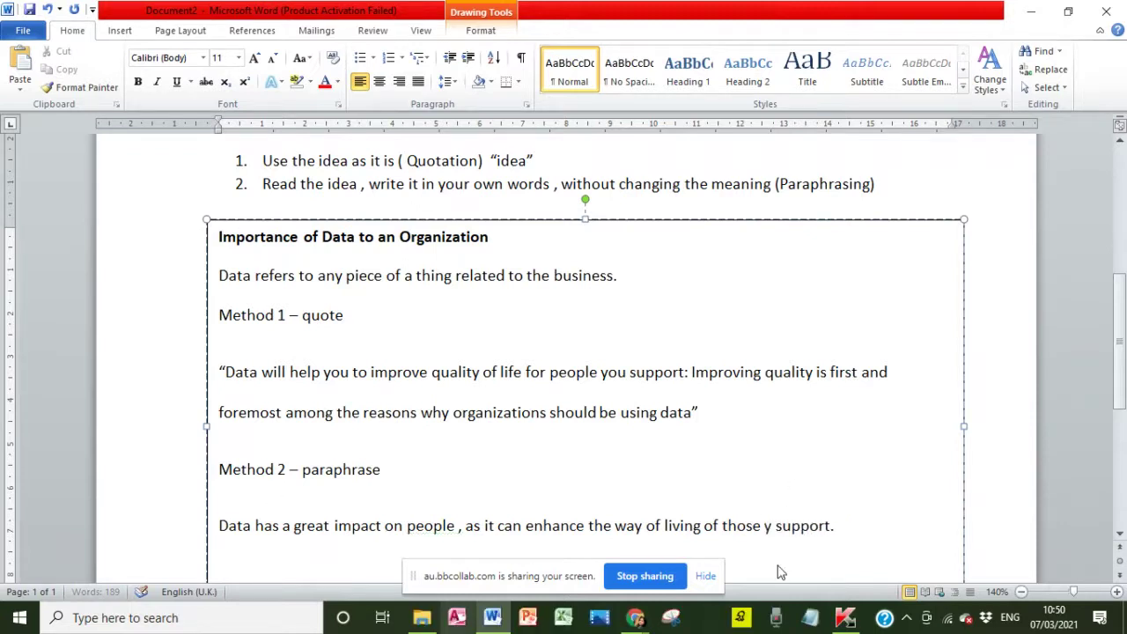
pyautogui.click(854, 526)
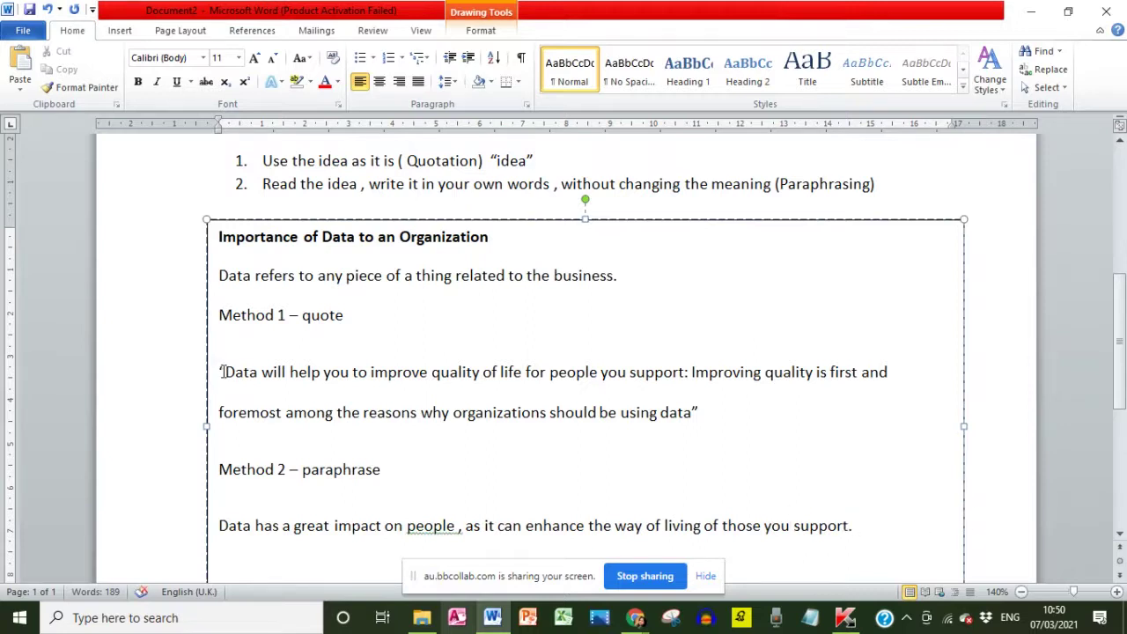
pyautogui.moveTo(225, 372); pyautogui.dragTo(684, 375)
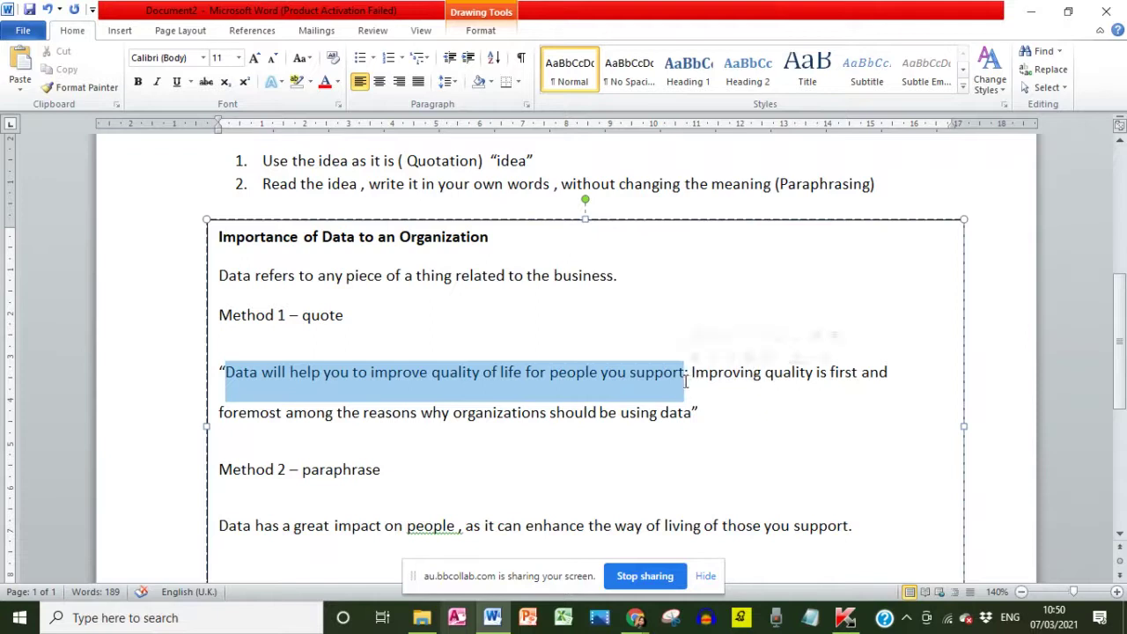
pyautogui.click(856, 526)
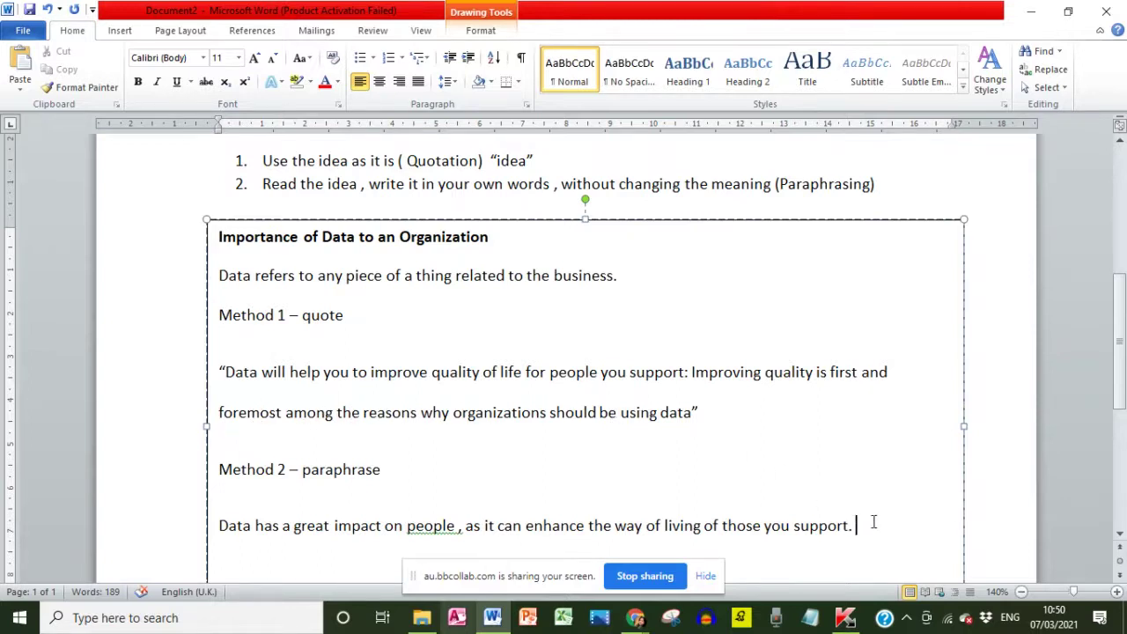
# Step: Append 'Companies involve in improving the life standards of people, so for that they highly depend on data they gather'
pyautogui.write('Companies')
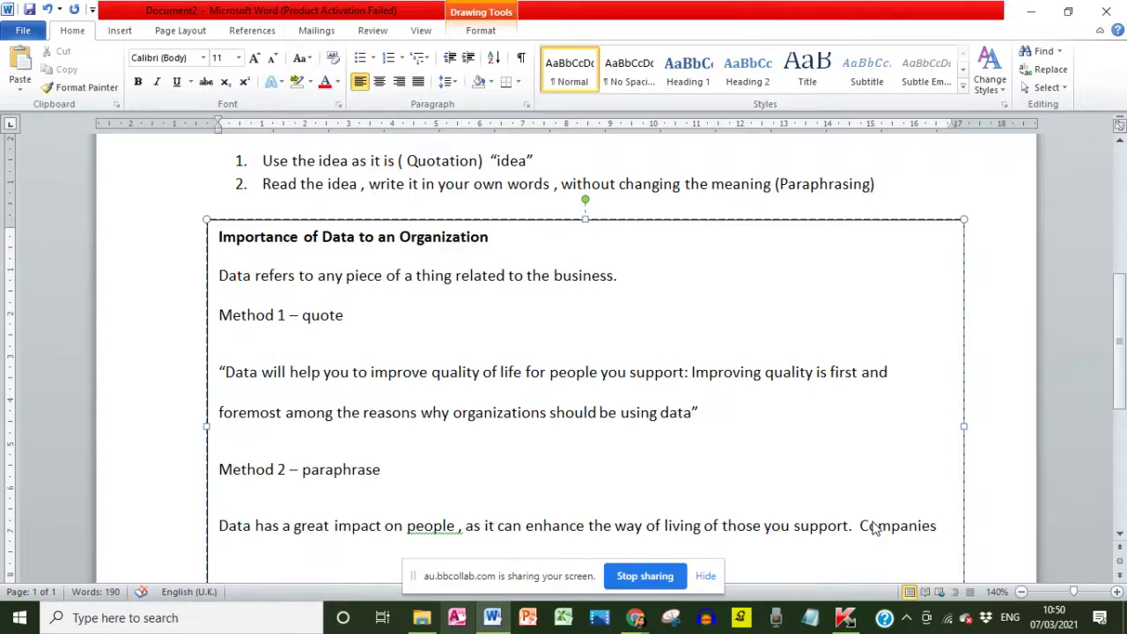
pyautogui.write(' invilve')
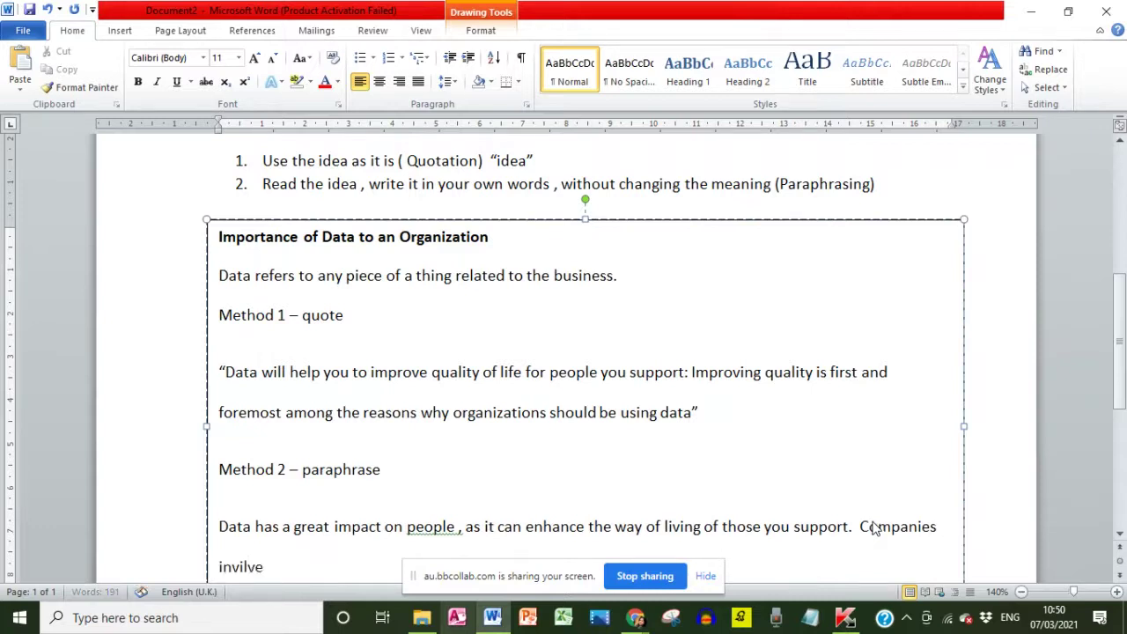
pyautogui.write(' in improving')
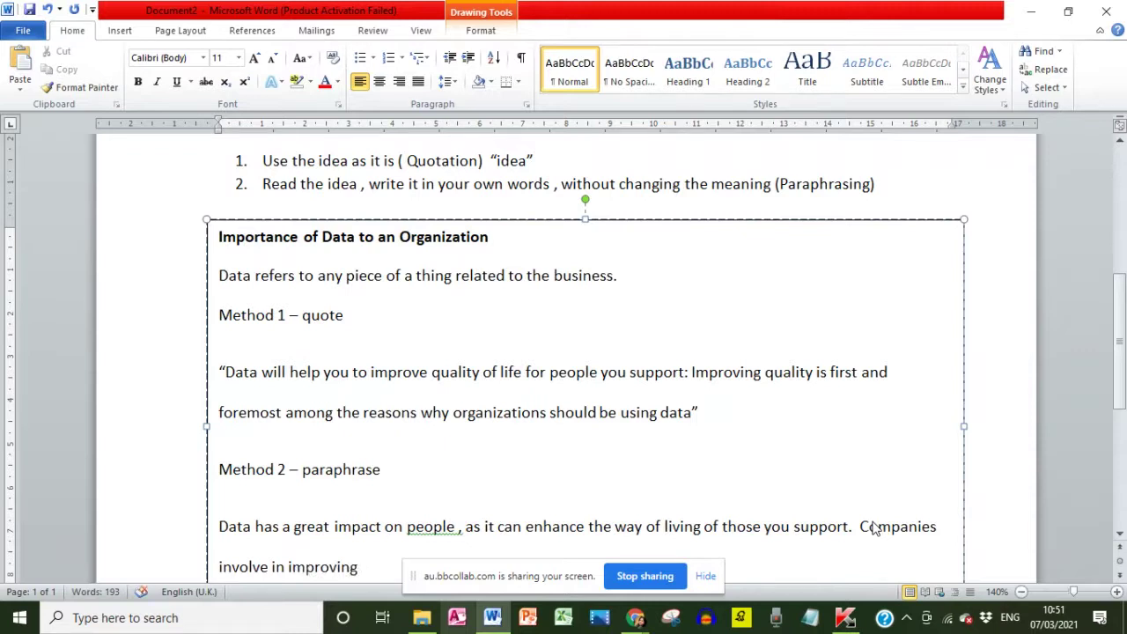
pyautogui.write(' the lif of people ,')
pyautogui.scroll(-1, 851, 502)
pyautogui.scroll(-1, 850, 503)
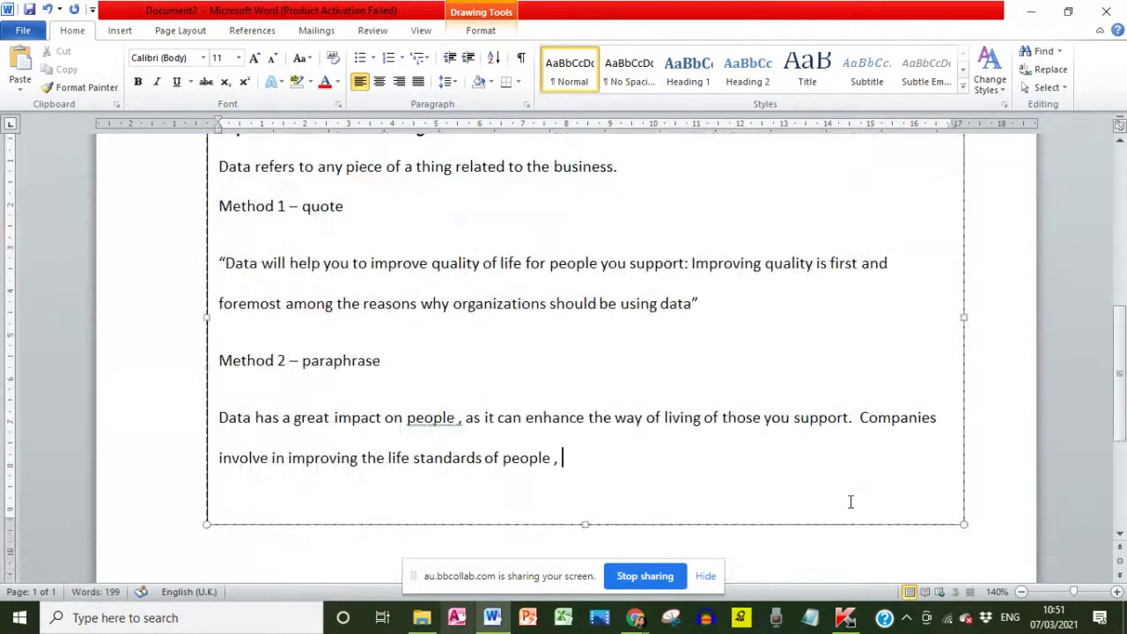
pyautogui.write('so for that')
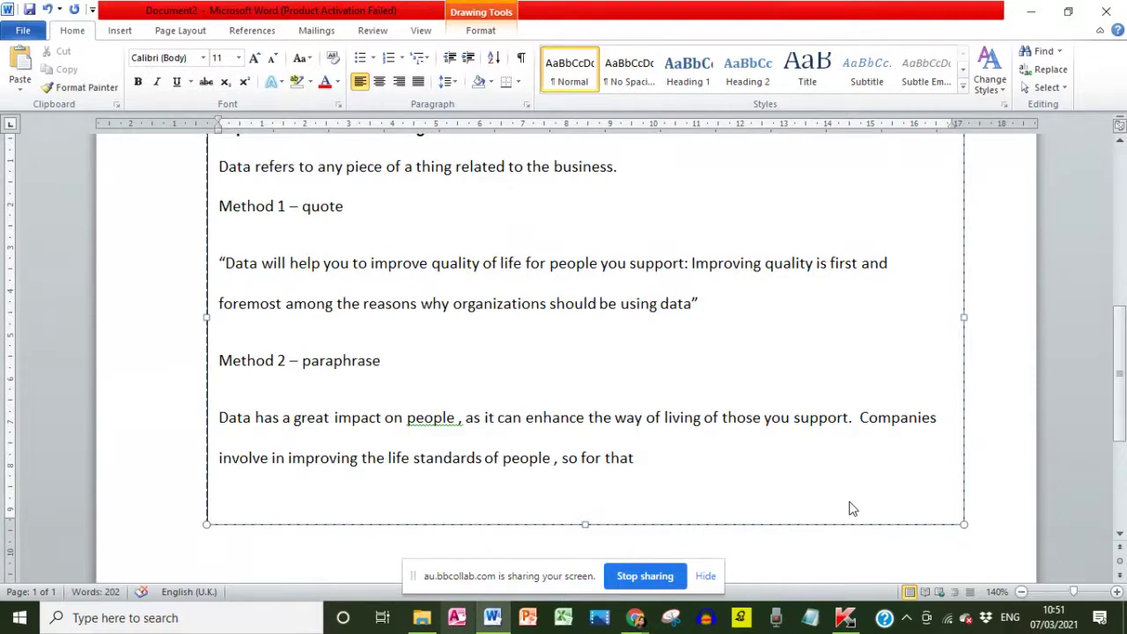
pyautogui.write(' they use')
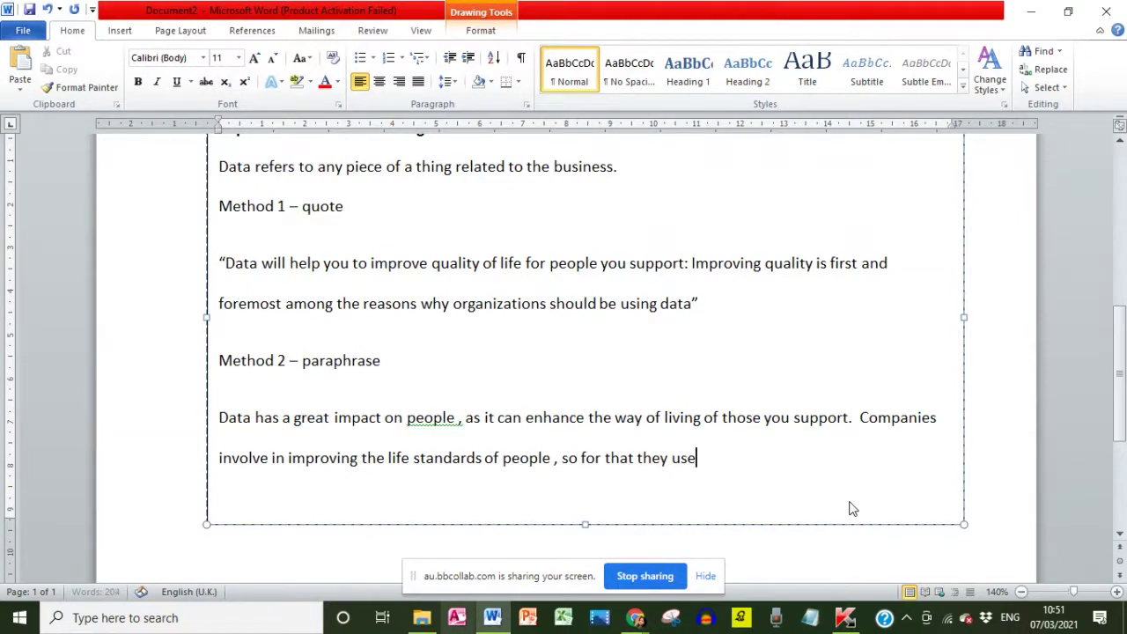
pyautogui.press('BackSpace')
pyautogui.press('BackSpace')
pyautogui.press('BackSpace')
pyautogui.write('highly depen')
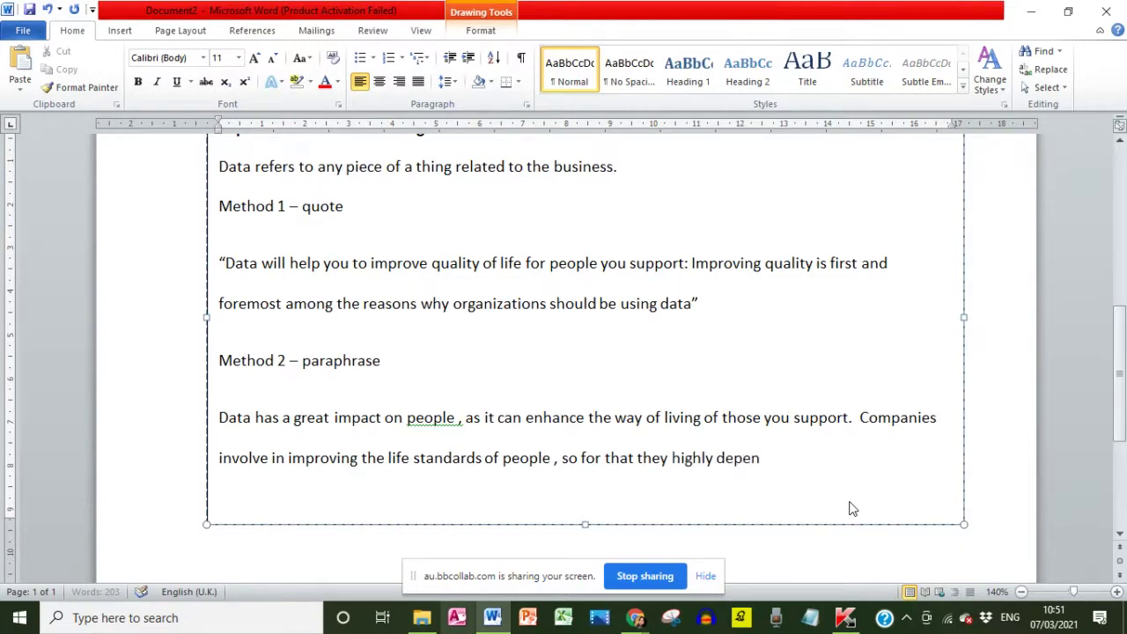
pyautogui.write('d on data they gathe')
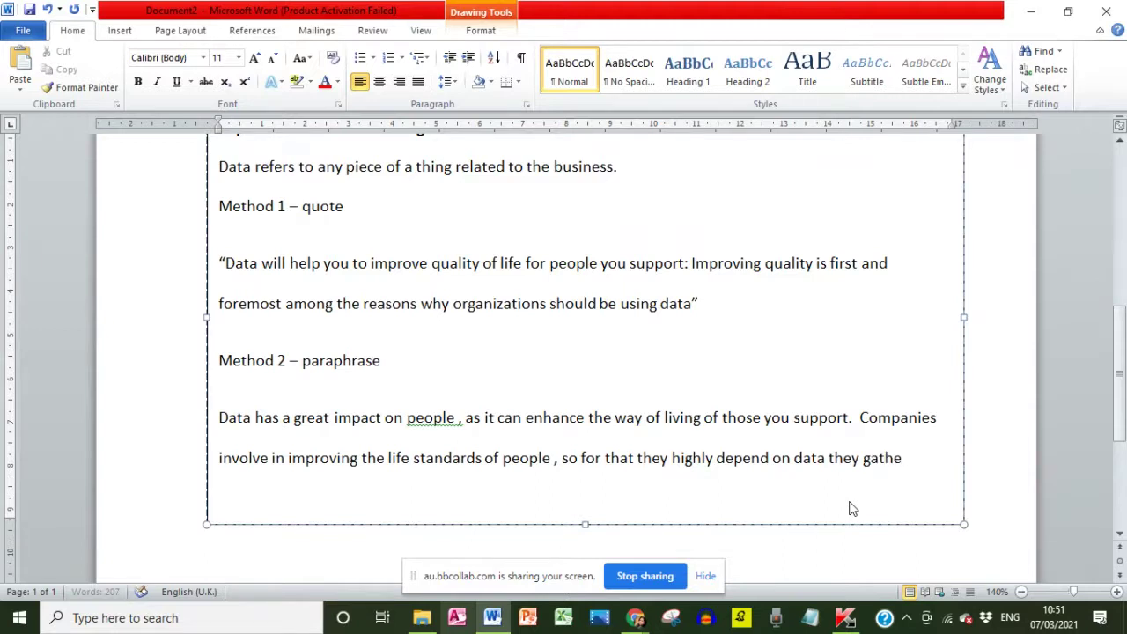
pyautogui.write('r')
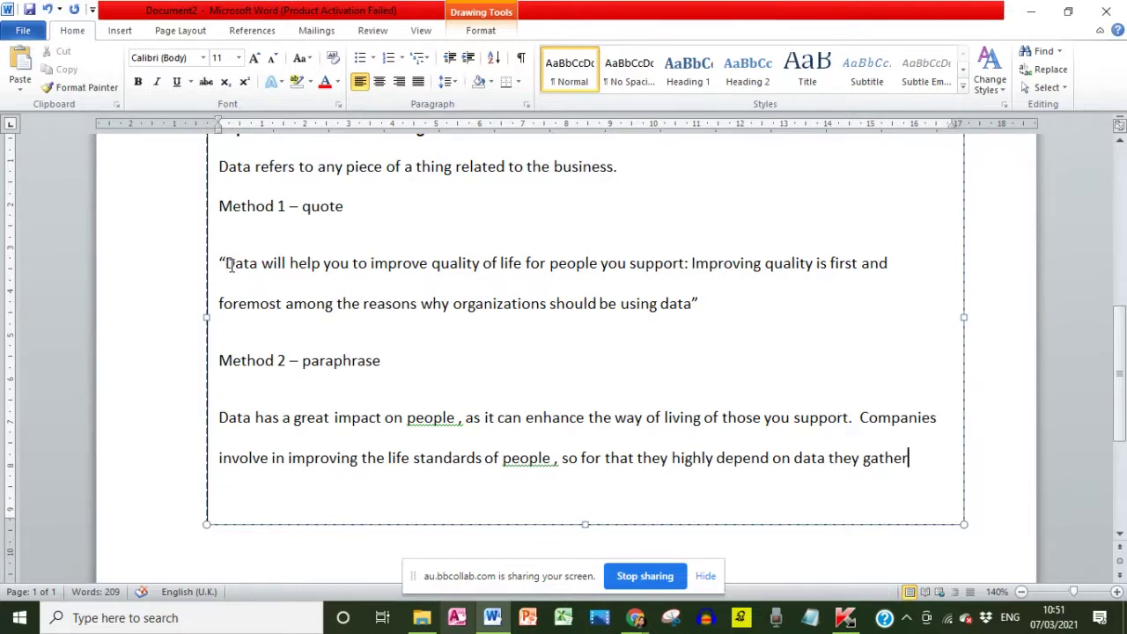
# Step: Make the quotation text orange
pyautogui.moveTo(226, 267); pyautogui.dragTo(692, 306)
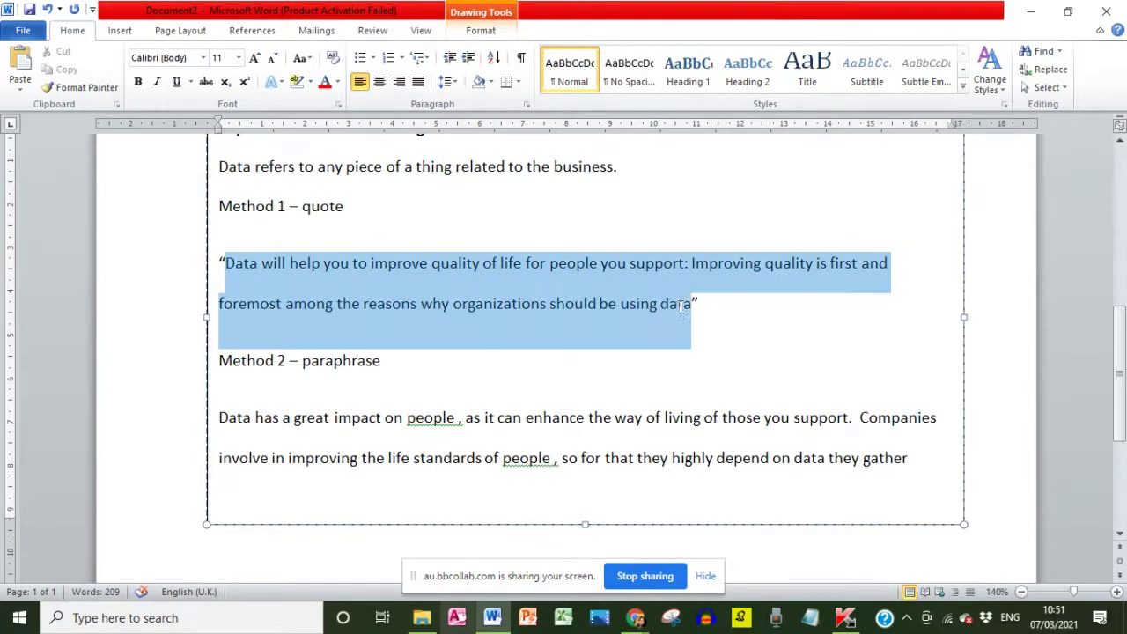
pyautogui.click(337, 82)
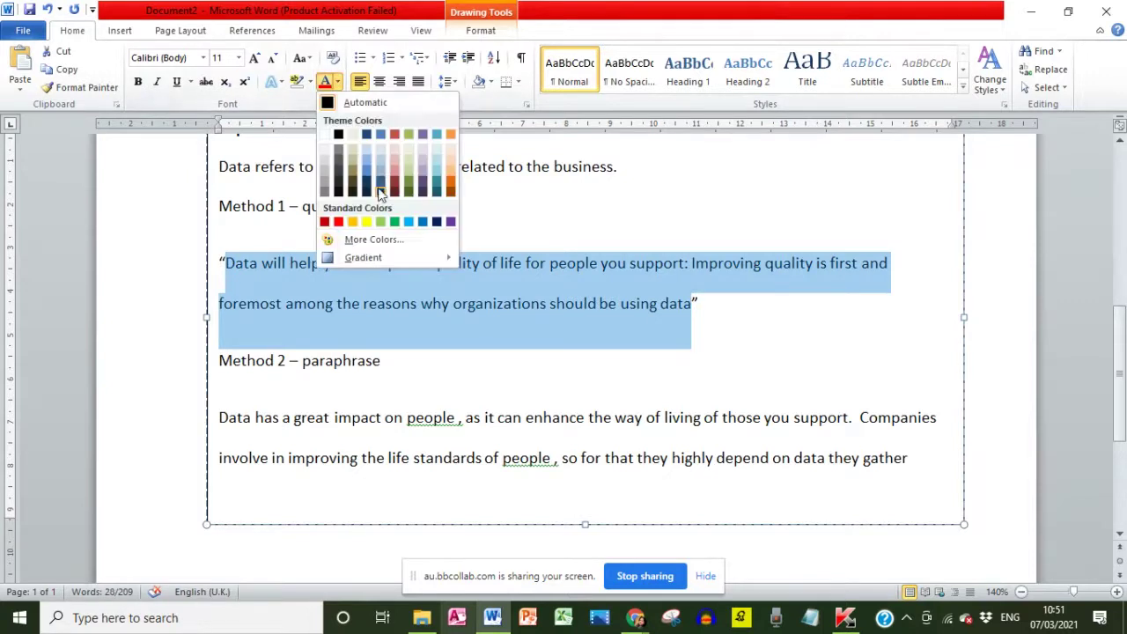
pyautogui.click(448, 182)
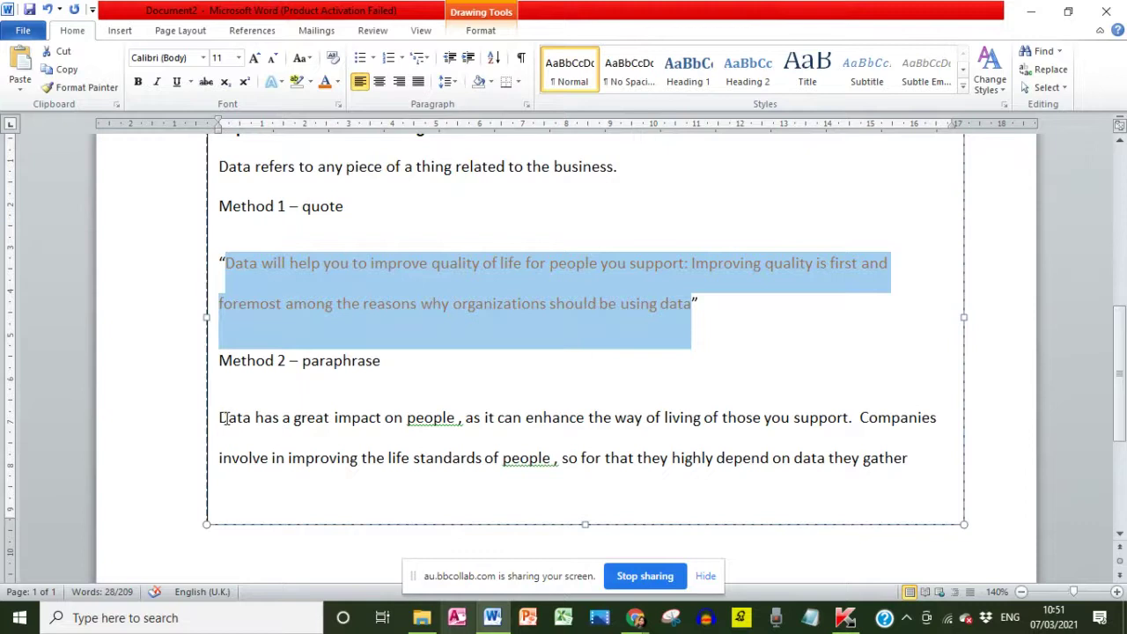
# Step: Make the whole paraphrase paragraph blue
pyautogui.moveTo(220, 417); pyautogui.dragTo(951, 463)
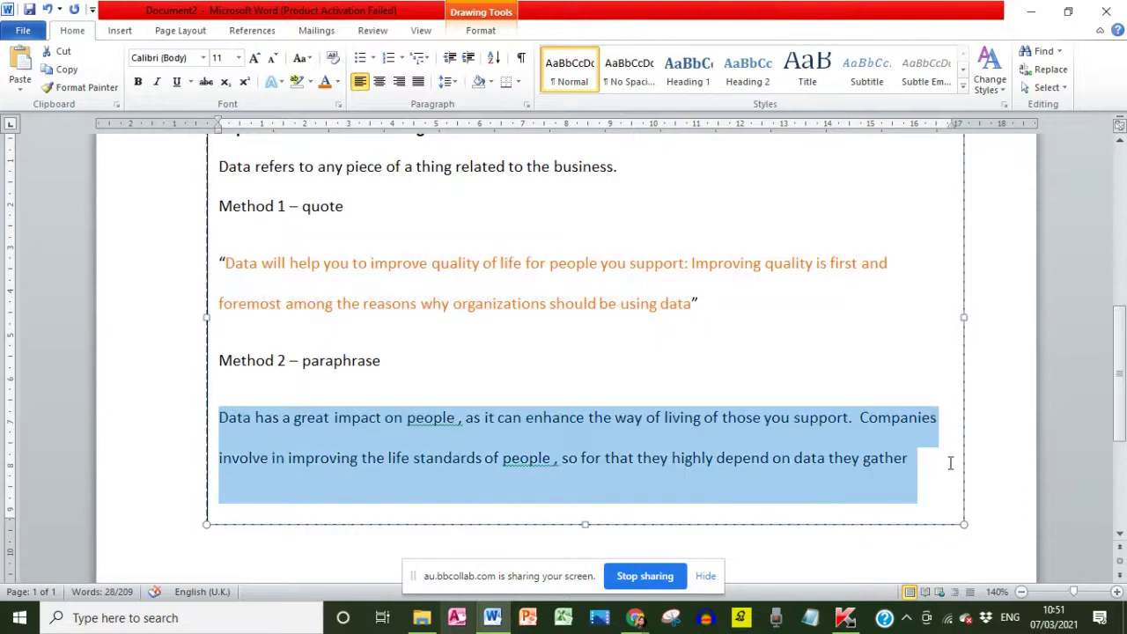
pyautogui.click(338, 84)
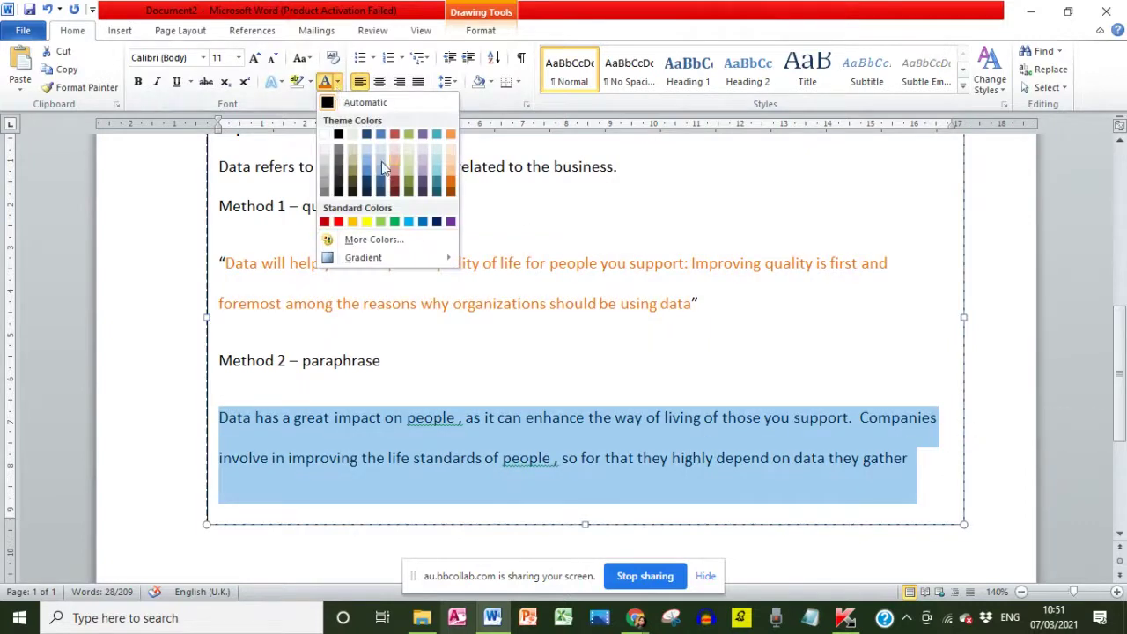
pyautogui.click(396, 493)
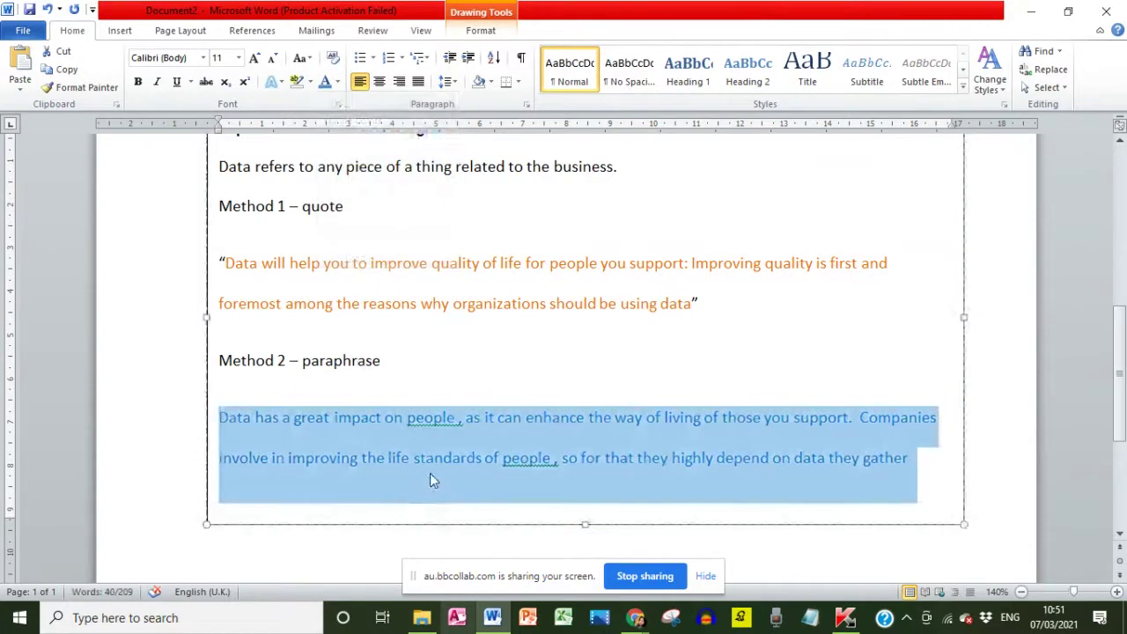
pyautogui.click(429, 473)
pyautogui.scroll(10, 394, 446)
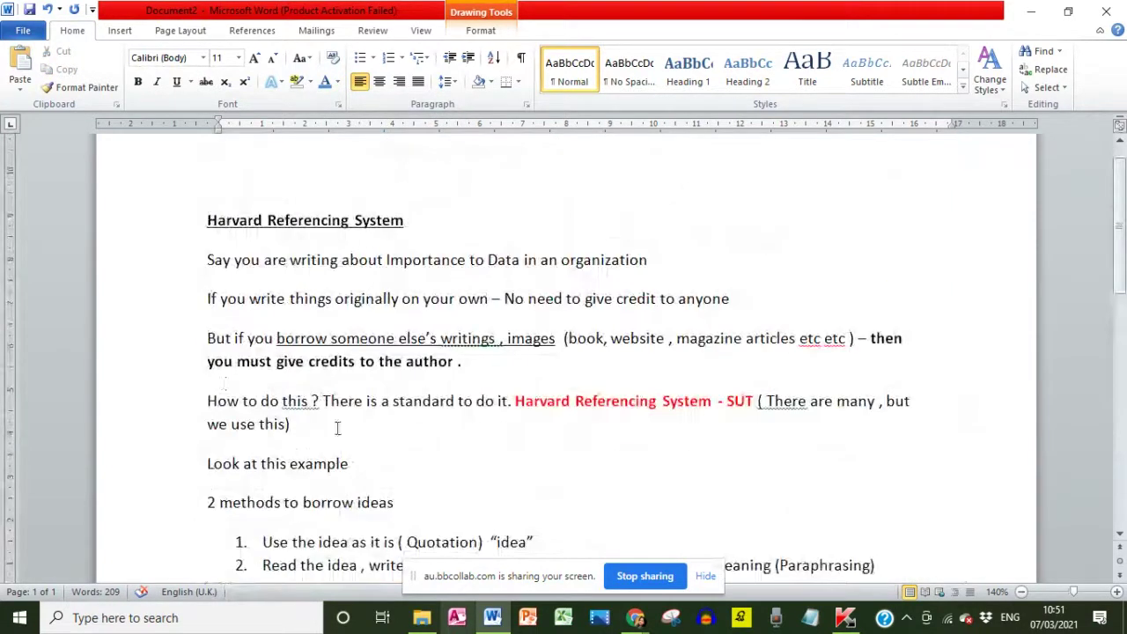
# Step: Below list item 2, add the line 'How to give credits to author ?' and an empty paragraph
pyautogui.moveTo(206, 338); pyautogui.dragTo(948, 355)
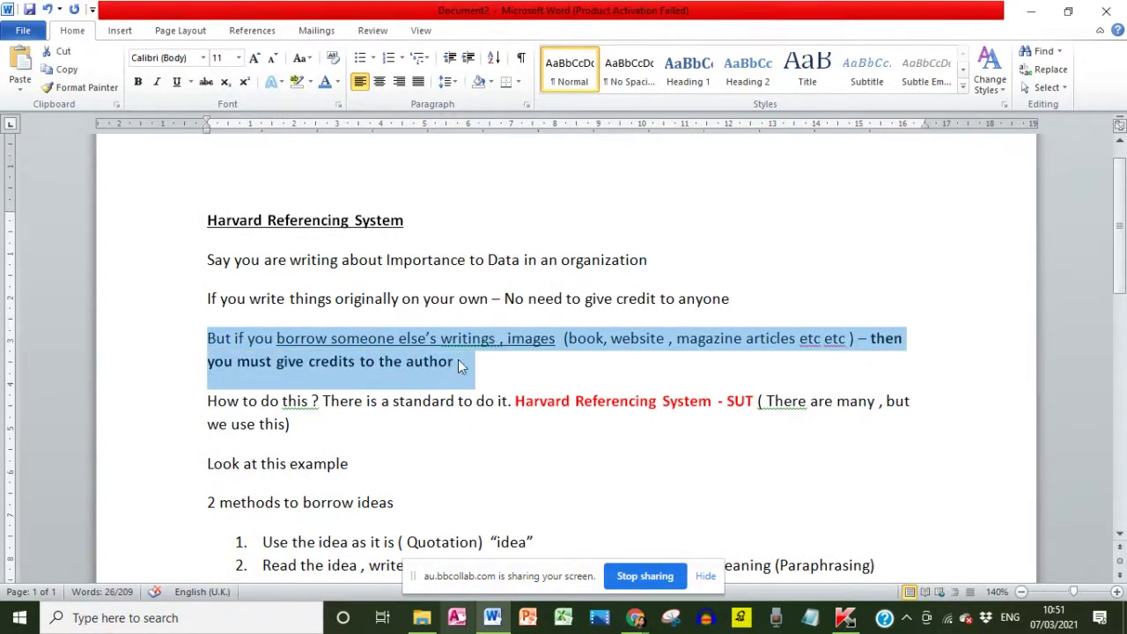
pyautogui.click(493, 369)
pyautogui.scroll(-3, 749, 360)
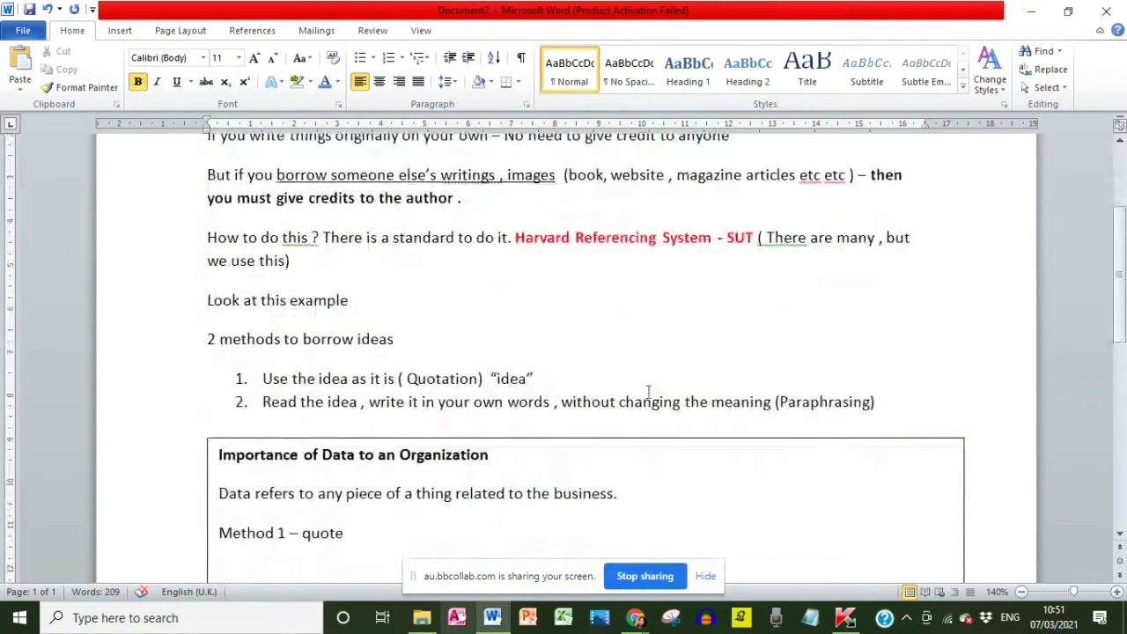
pyautogui.click(916, 397)
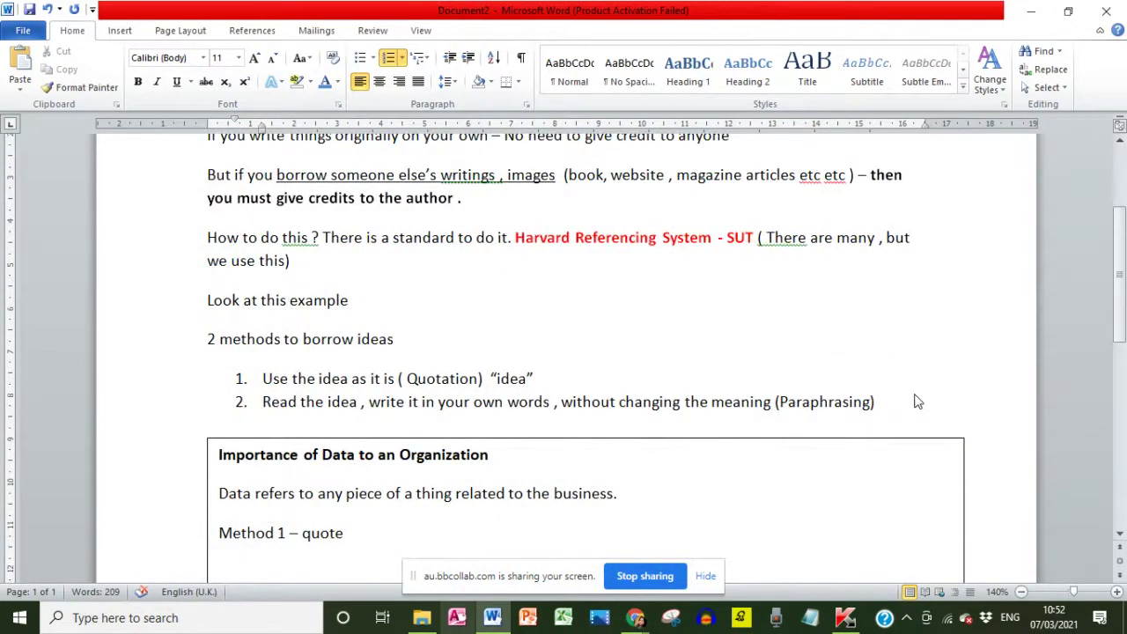
pyautogui.press('Return')
pyautogui.press('Return')
pyautogui.write('how to gice')
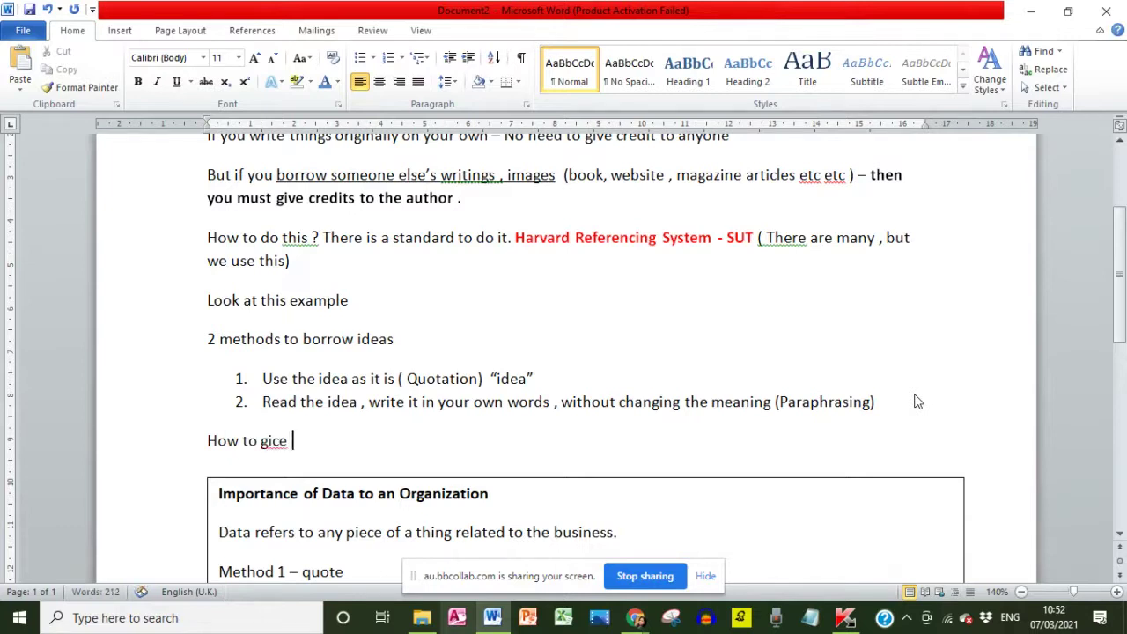
pyautogui.press('BackSpace')
pyautogui.press('BackSpace')
pyautogui.press('BackSpace')
pyautogui.write('ve credits ?')
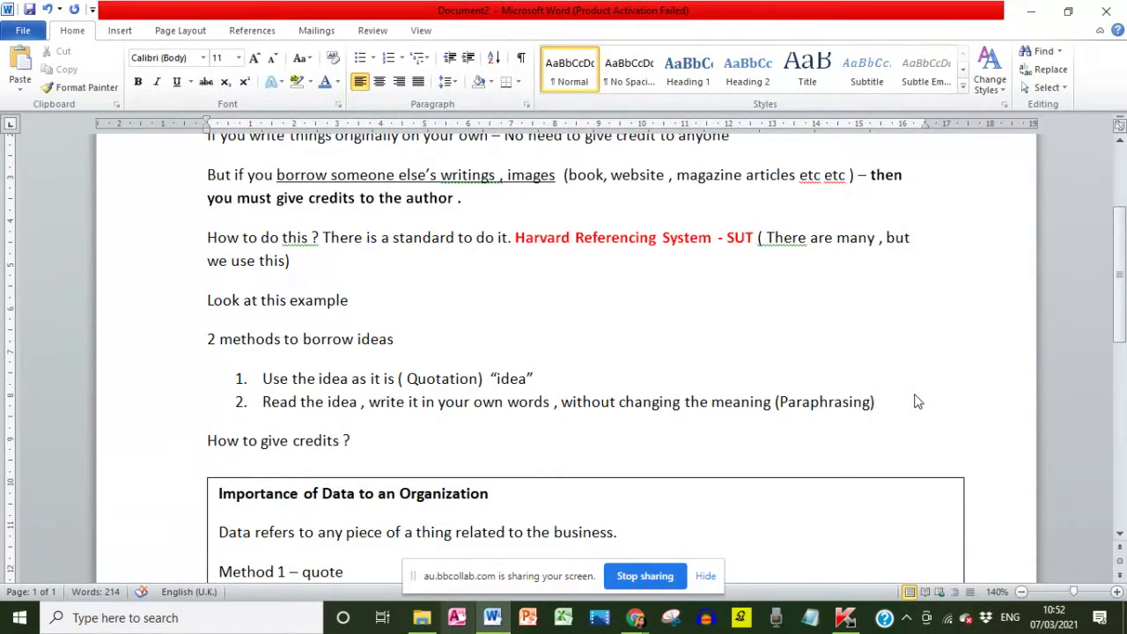
pyautogui.press('BackSpace')
pyautogui.press('BackSpace')
pyautogui.write('to auth')
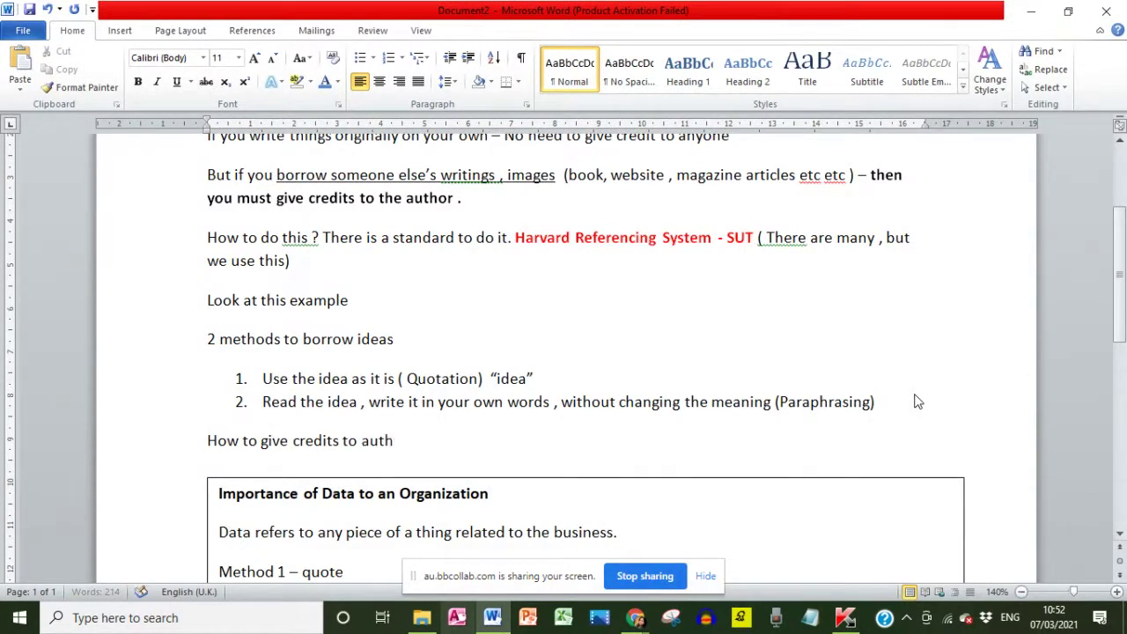
pyautogui.write('or ?')
pyautogui.press('Return')
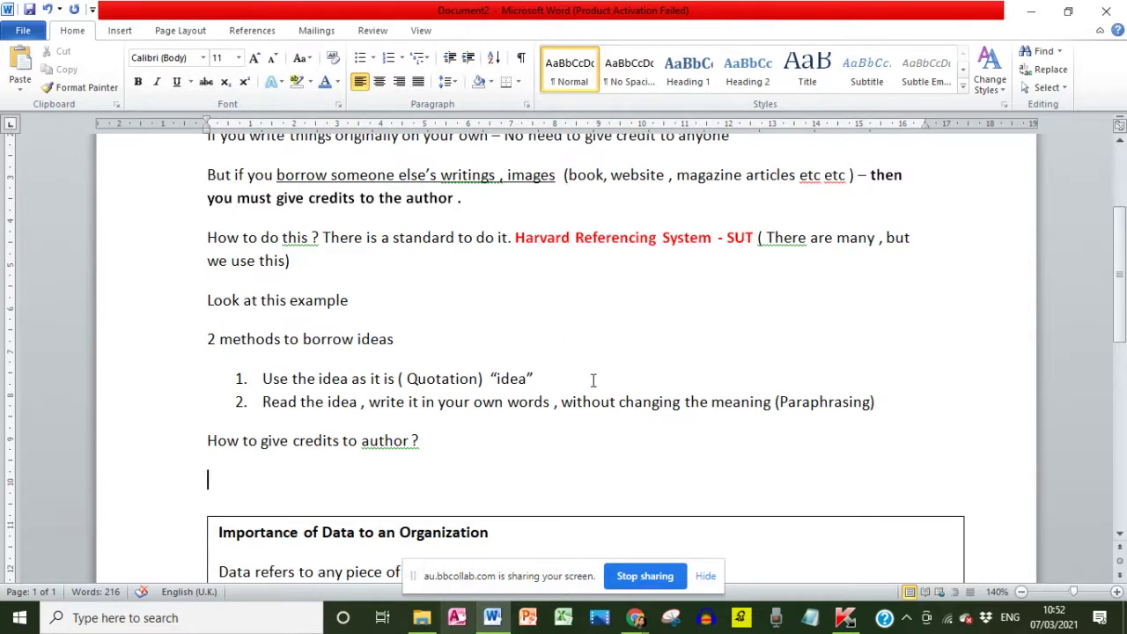
pyautogui.scroll(-3, 592, 379)
pyautogui.scroll(-2, 594, 378)
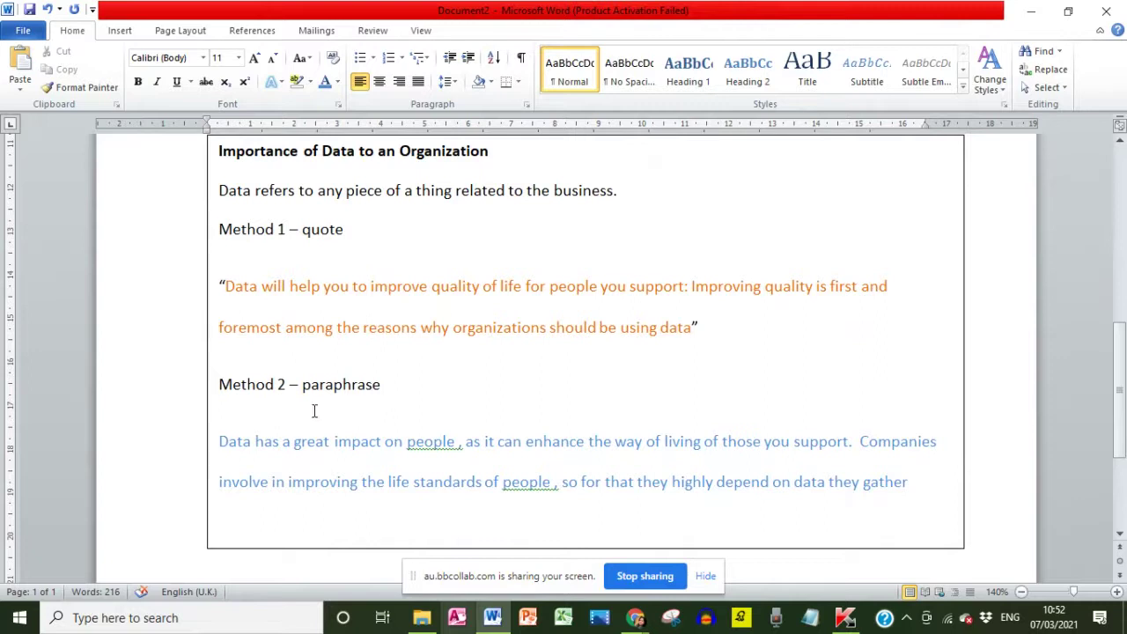
# Step: Put the insertion point at the end of the blue paraphrase in the Importance of Data box
pyautogui.click(223, 441)
pyautogui.click(909, 484)
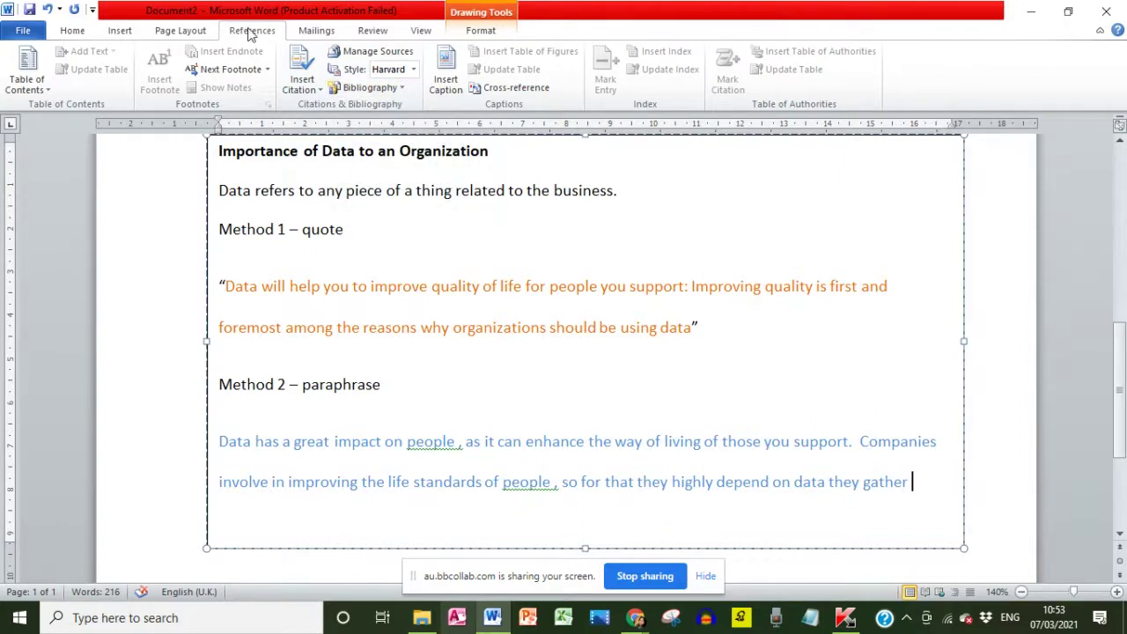
pyautogui.click(415, 72)
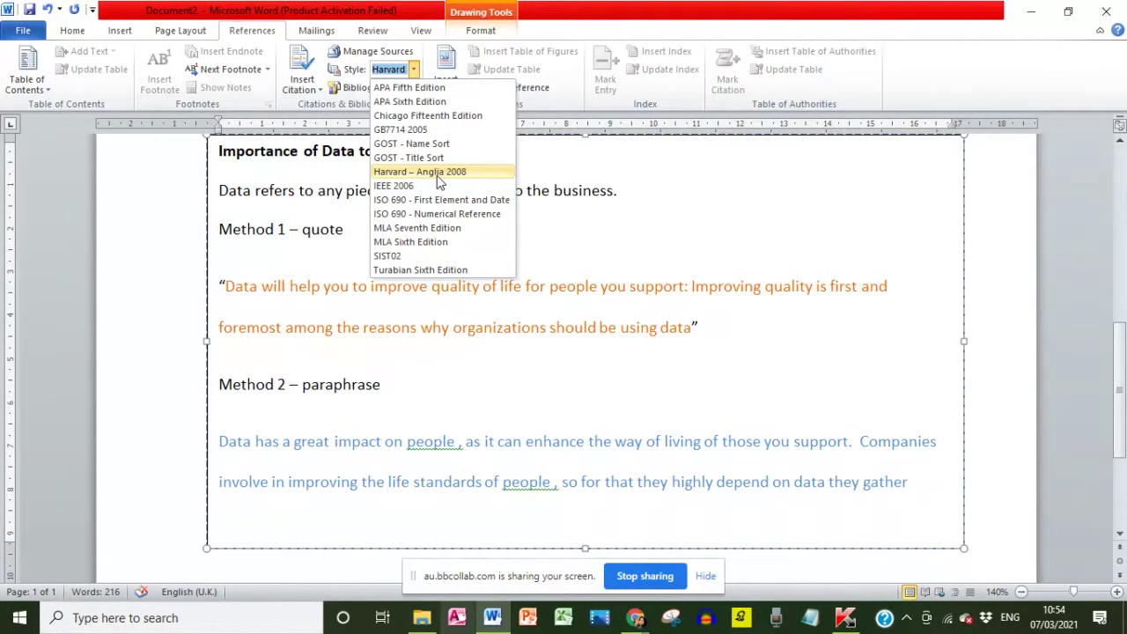
pyautogui.click(398, 174)
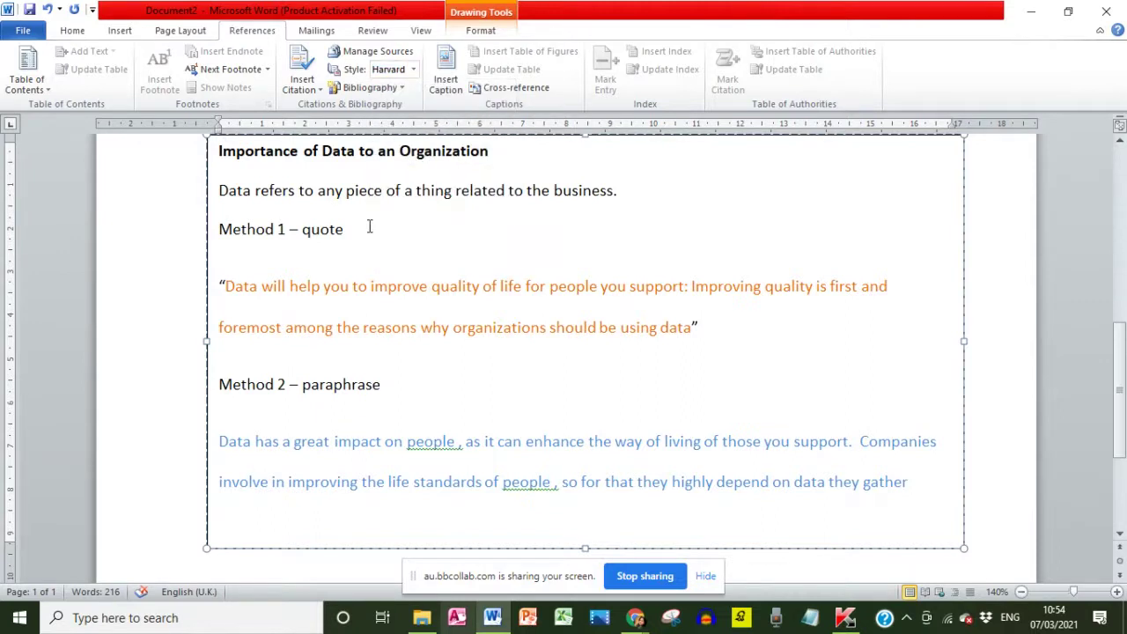
# Step: Start a new source via Insert Citation > Add New Source and view the source types
pyautogui.click(318, 91)
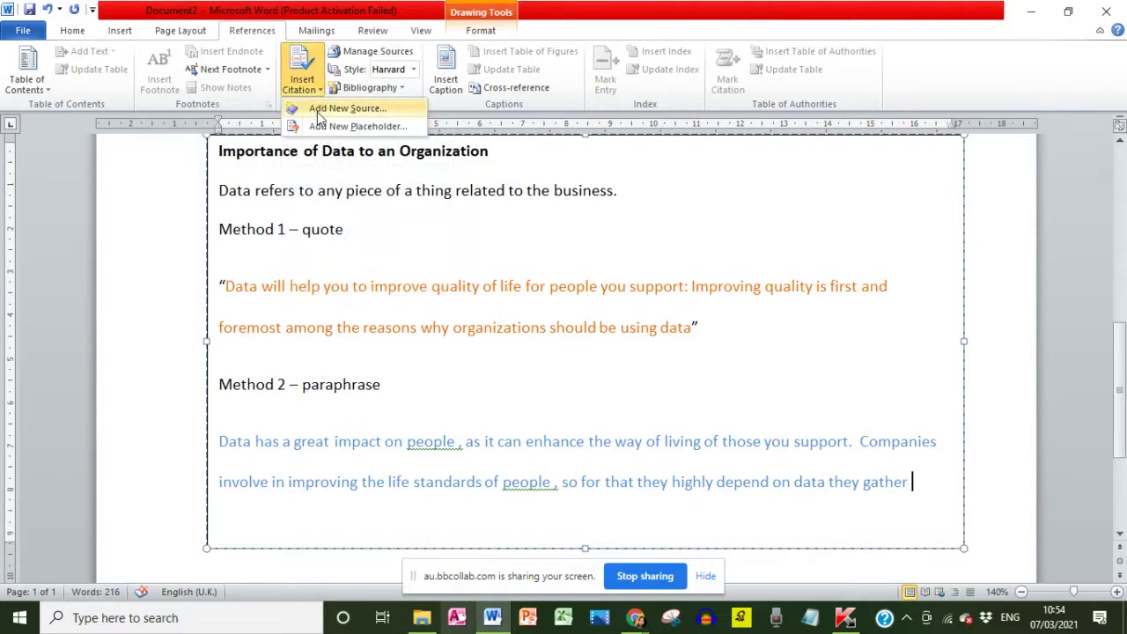
pyautogui.click(319, 109)
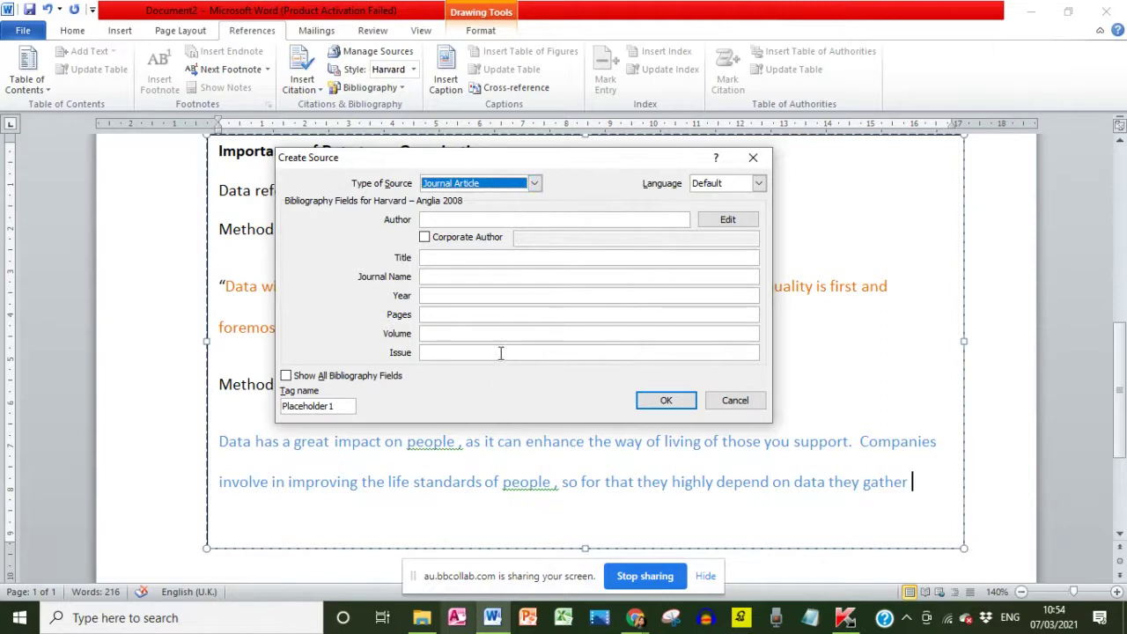
pyautogui.click(534, 184)
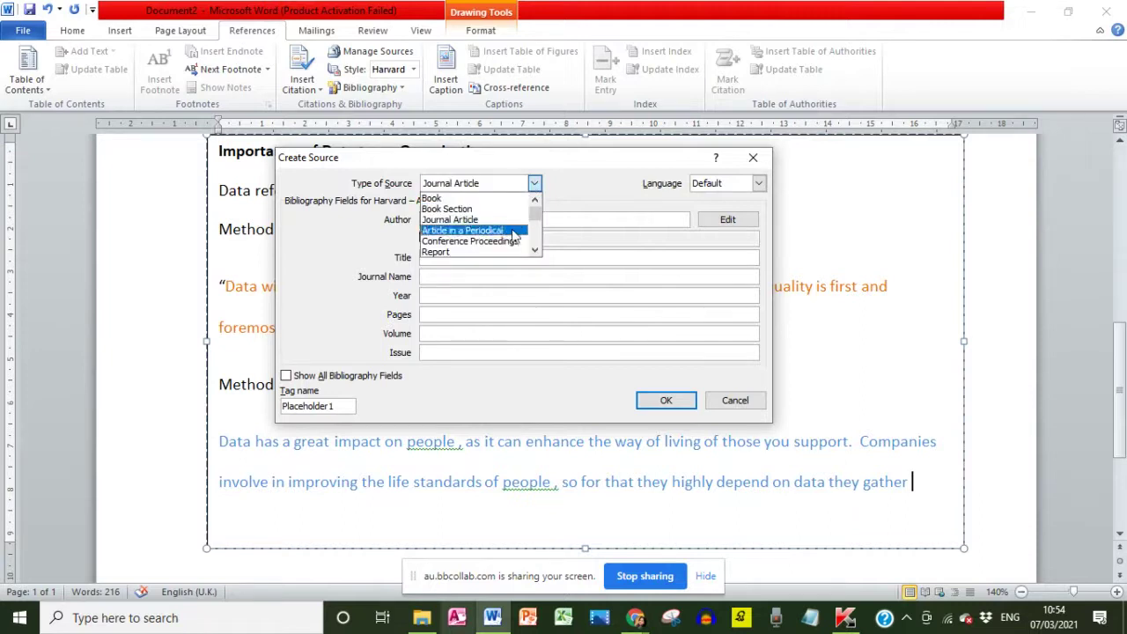
pyautogui.click(634, 617)
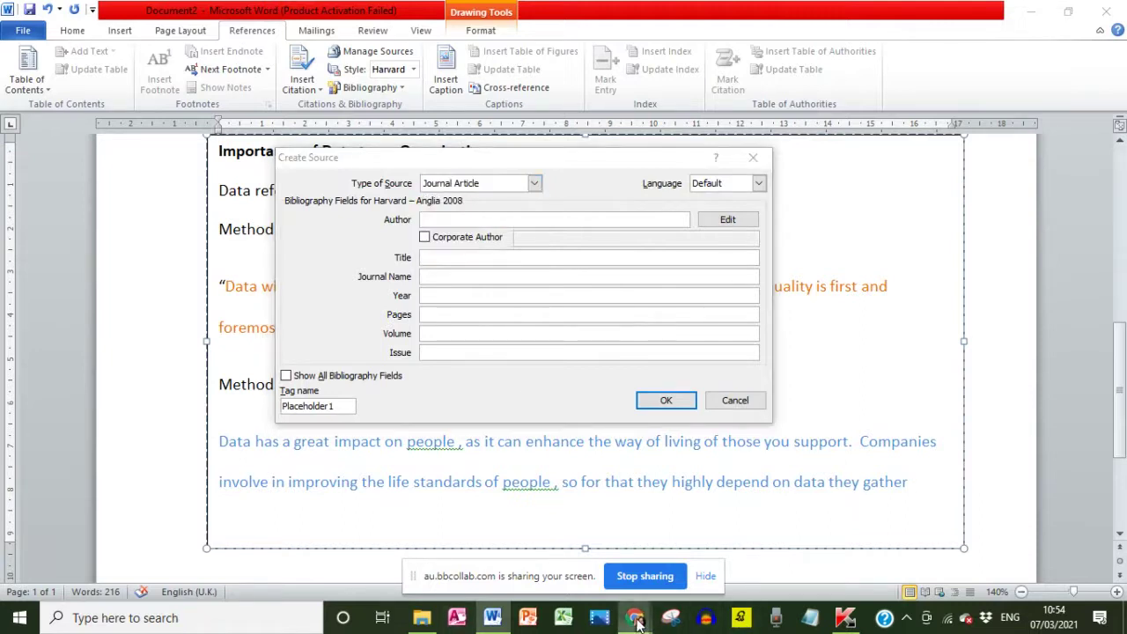
pyautogui.click(540, 573)
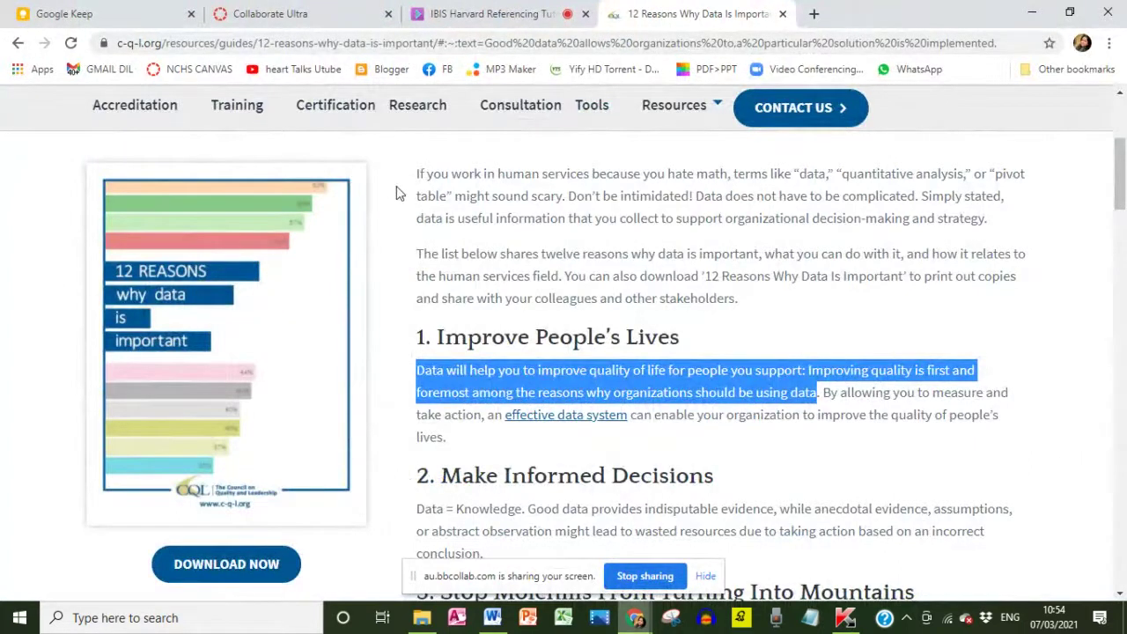
pyautogui.scroll(5, 405, 189)
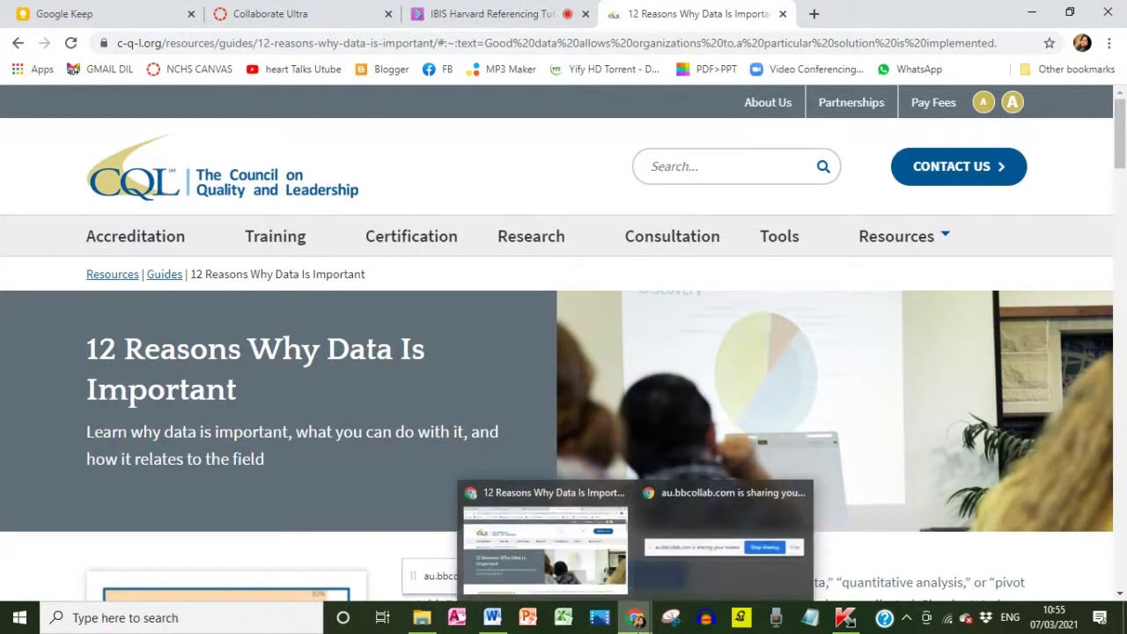
pyautogui.click(531, 546)
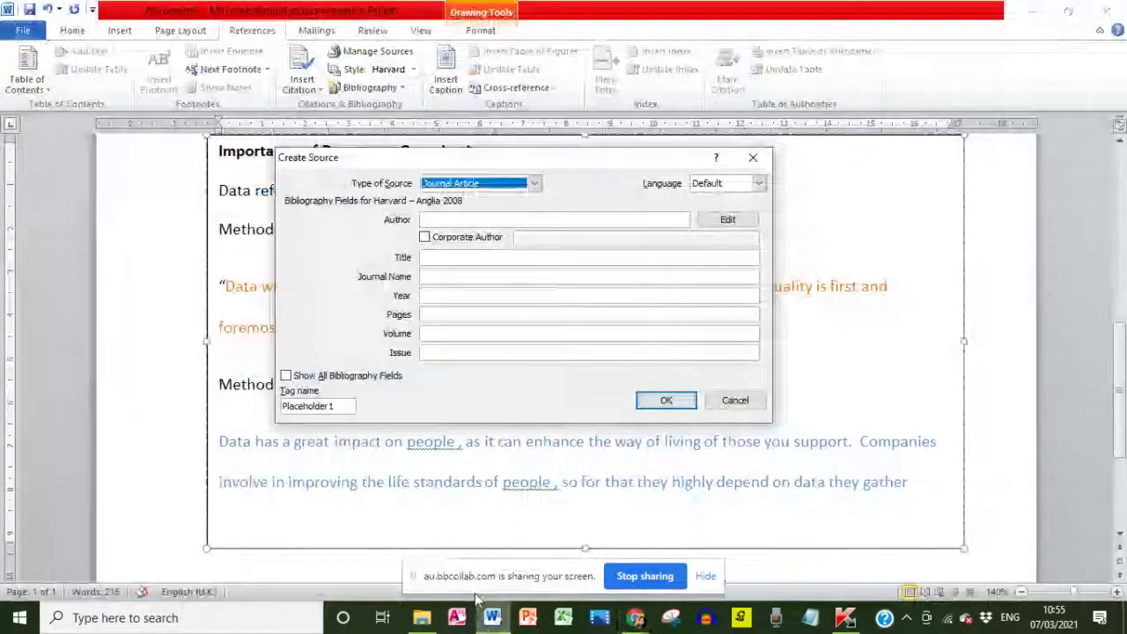
# Step: Set the new source's Type of Source to Web site
pyautogui.click(534, 185)
pyautogui.scroll(-3, 487, 219)
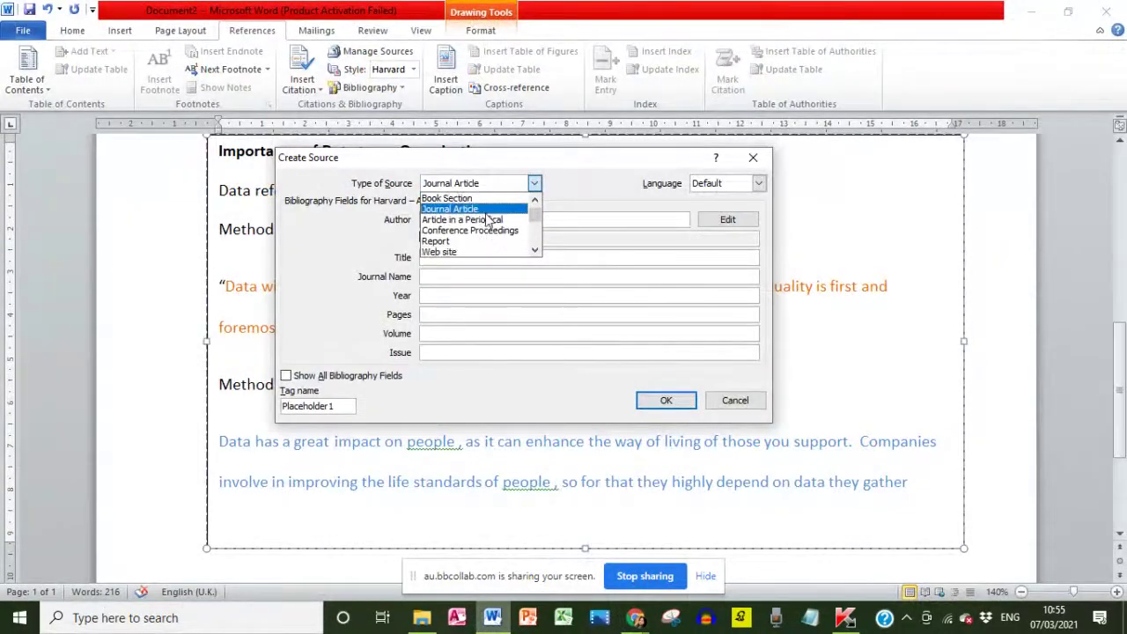
pyautogui.click(442, 230)
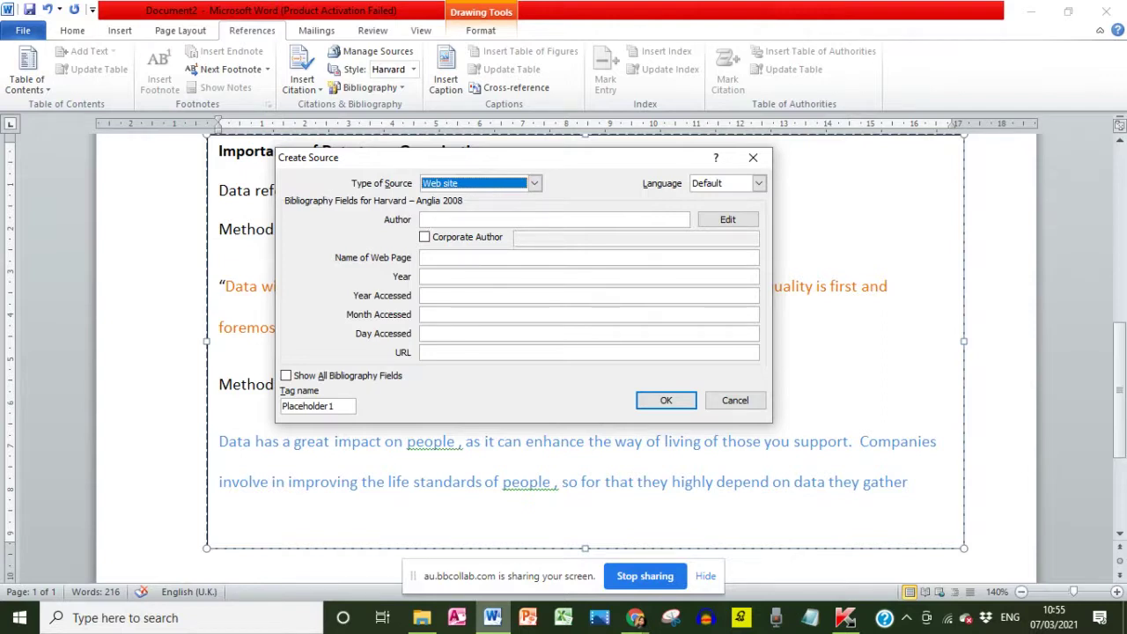
# Step: Bring up the CQL article '12 Reasons Why Data Is Important' in Chrome and scroll through it
pyautogui.moveTo(634, 619)
pyautogui.click(529, 559)
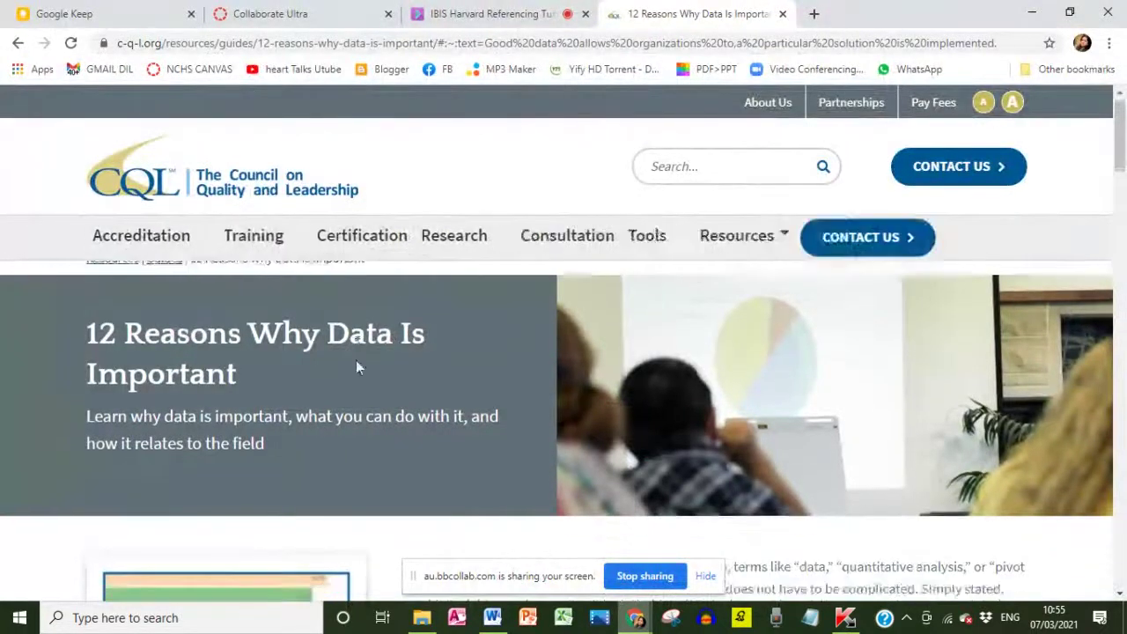
pyautogui.scroll(-20, 356, 361)
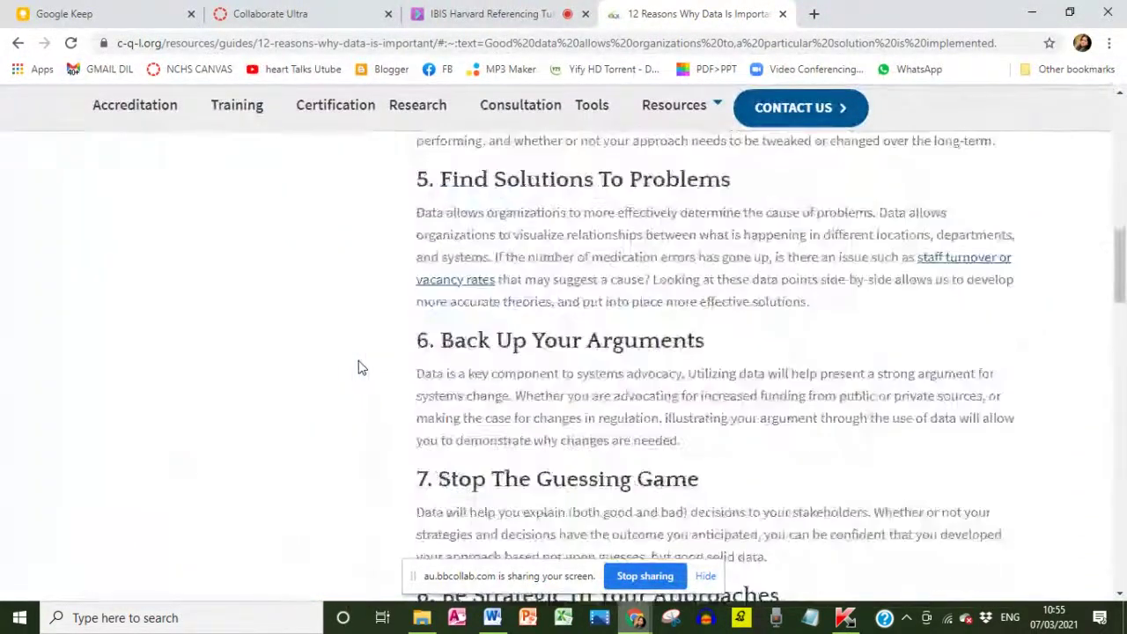
pyautogui.scroll(5, 357, 368)
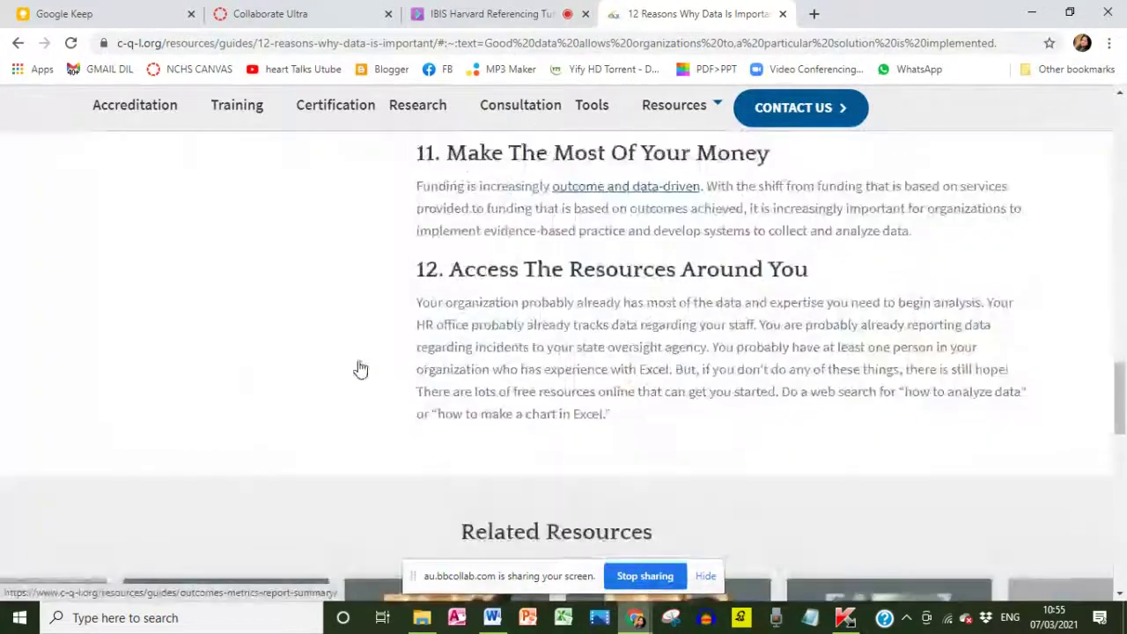
pyautogui.scroll(-10, 358, 368)
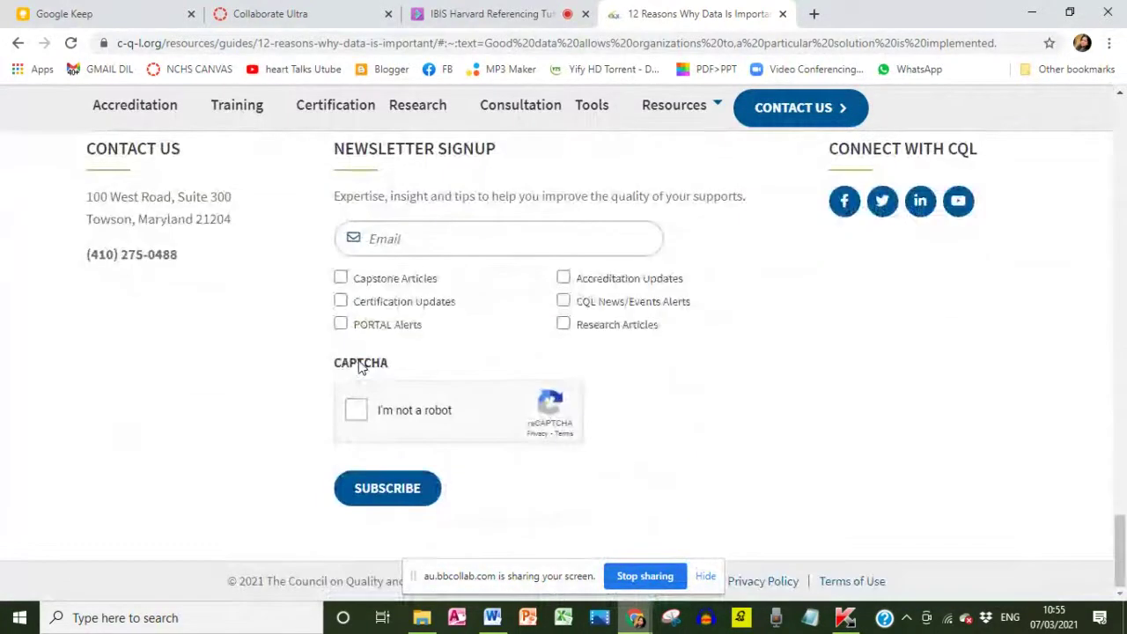
pyautogui.scroll(20, 358, 367)
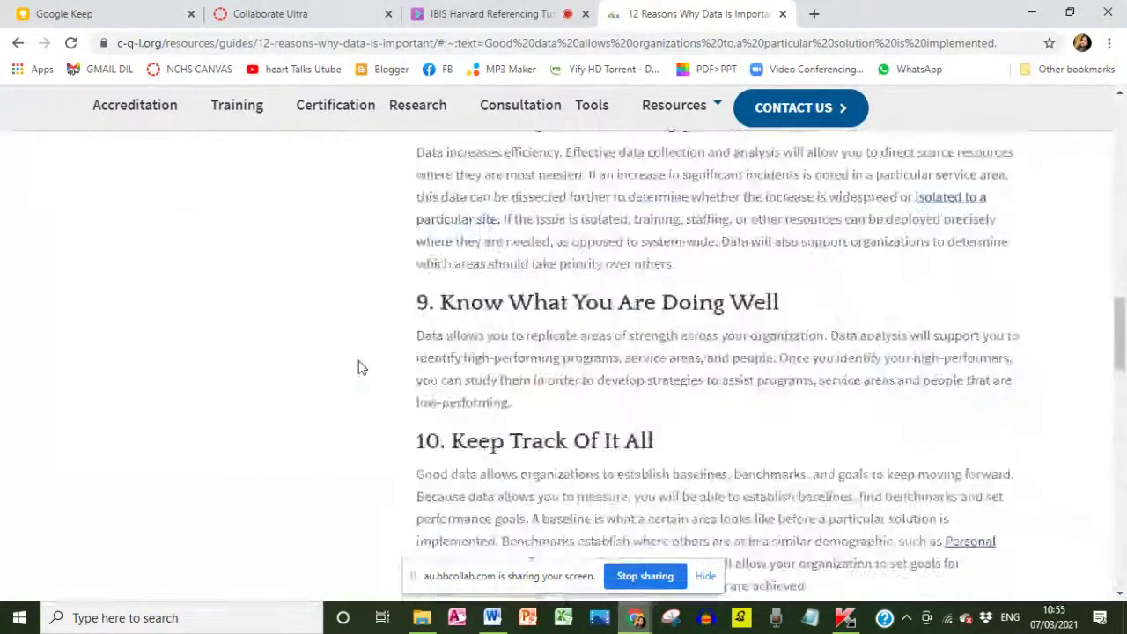
pyautogui.scroll(10, 359, 367)
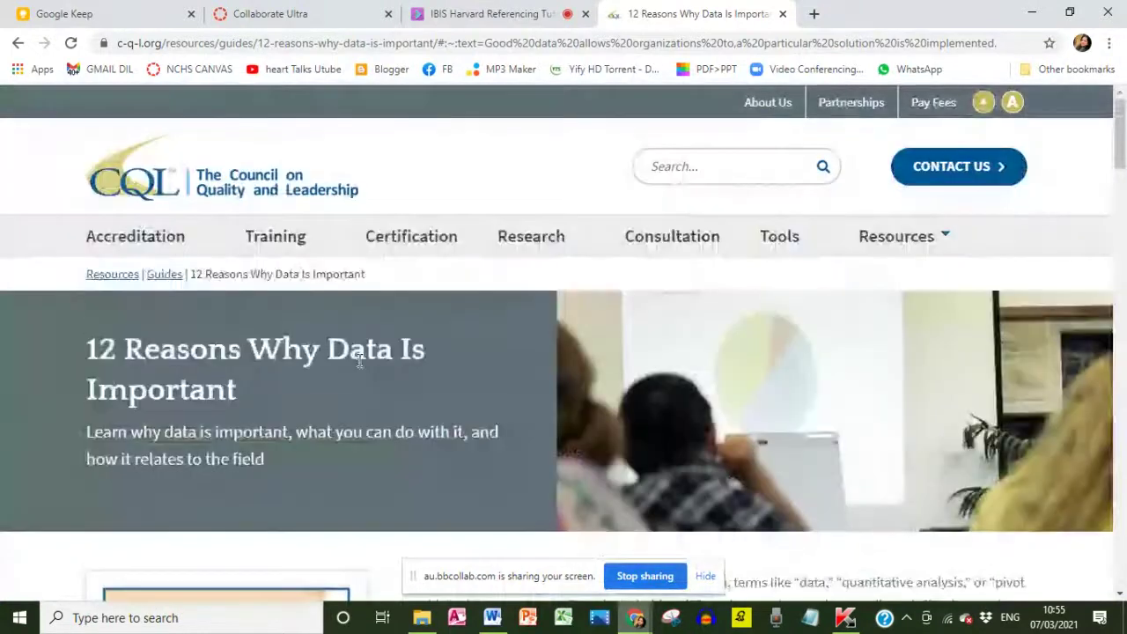
pyautogui.scroll(-2, 358, 367)
pyautogui.scroll(3, 358, 368)
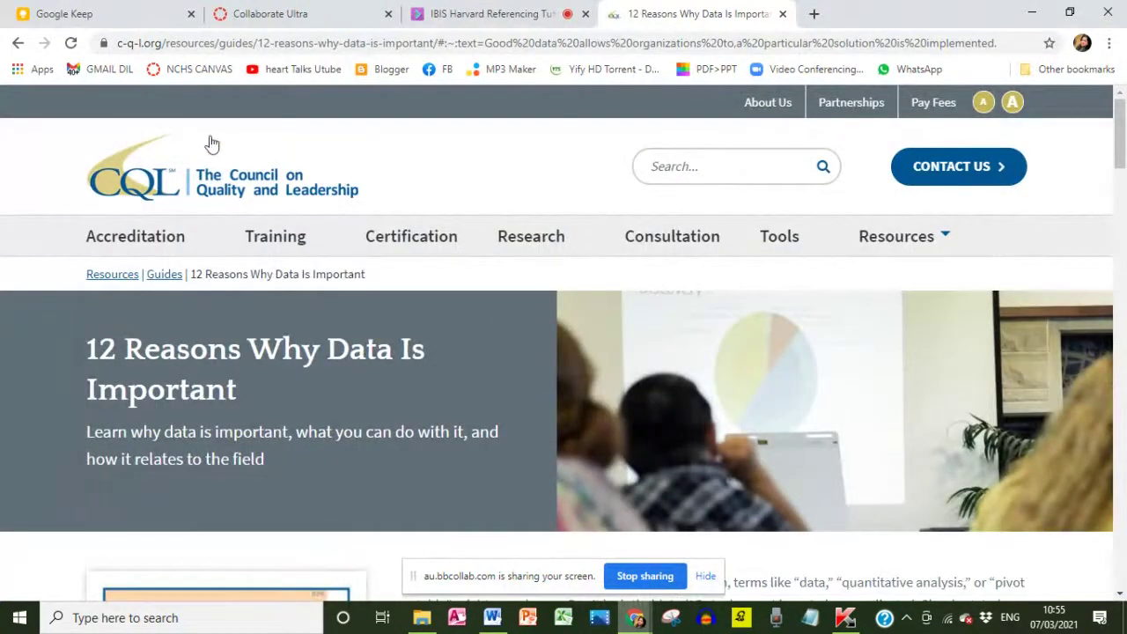
# Step: Mark the website source as having a Corporate Author and put the cursor in that field
pyautogui.moveTo(486, 623)
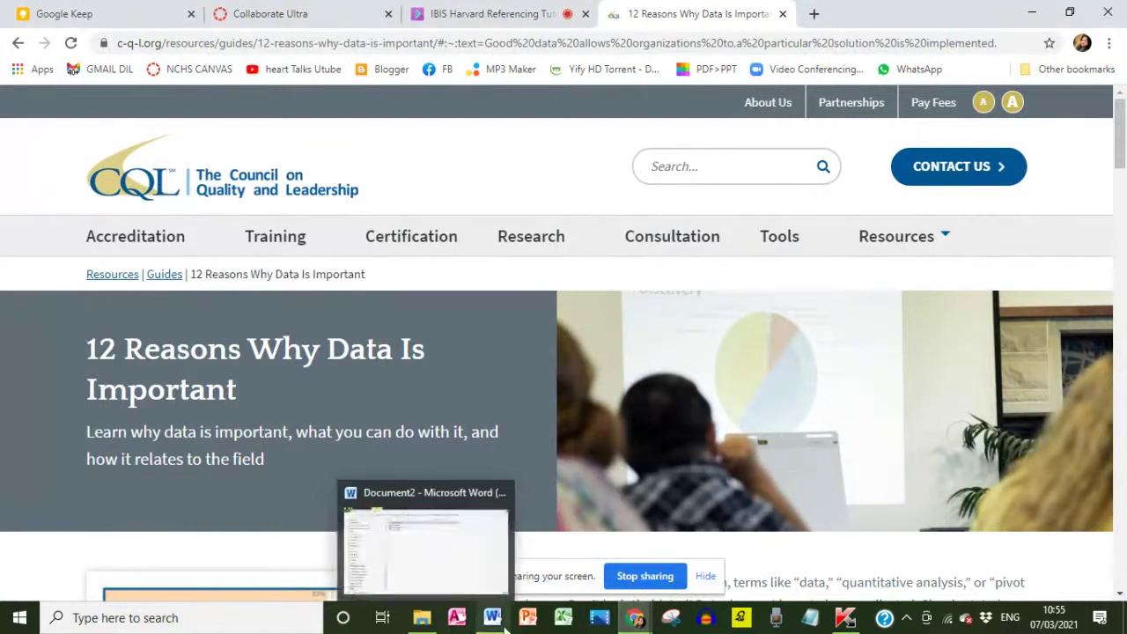
pyautogui.click(492, 620)
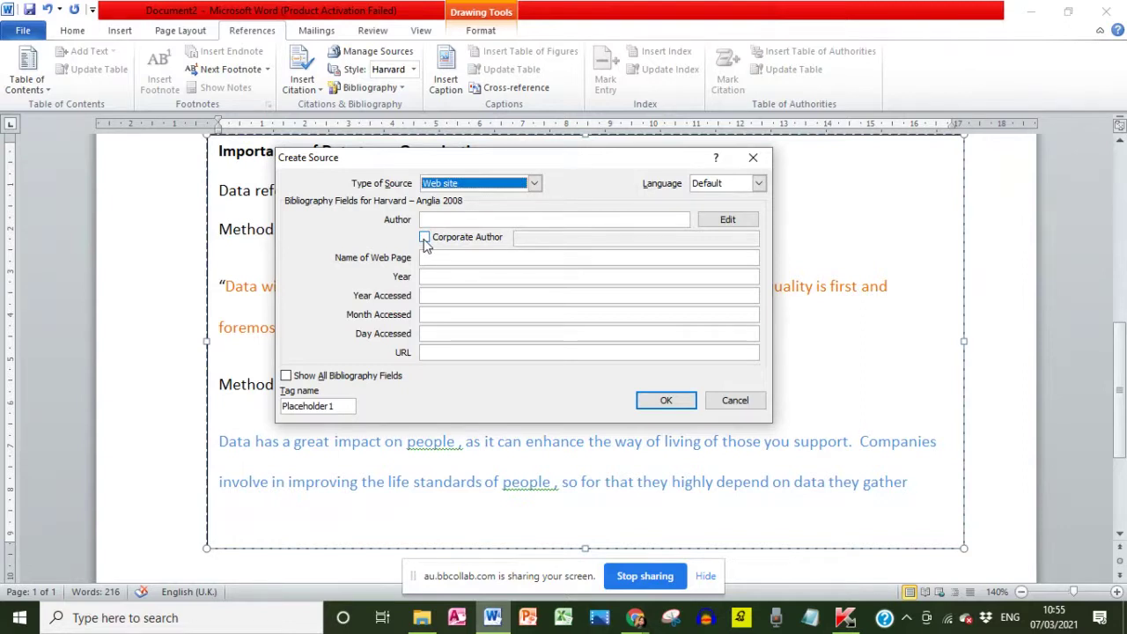
pyautogui.click(424, 238)
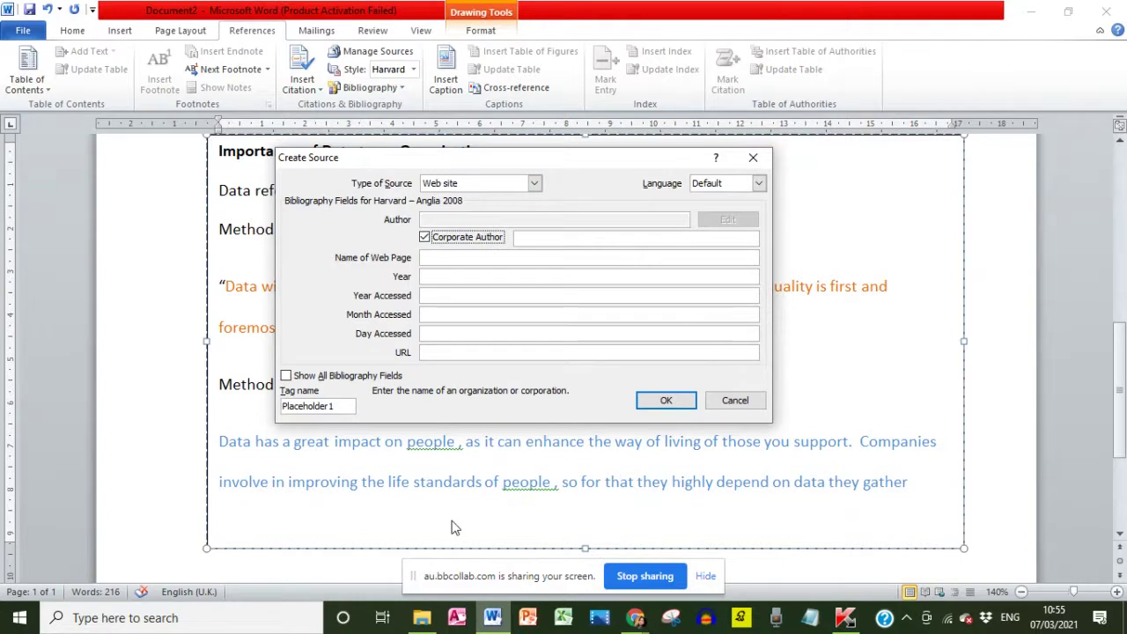
pyautogui.click(540, 236)
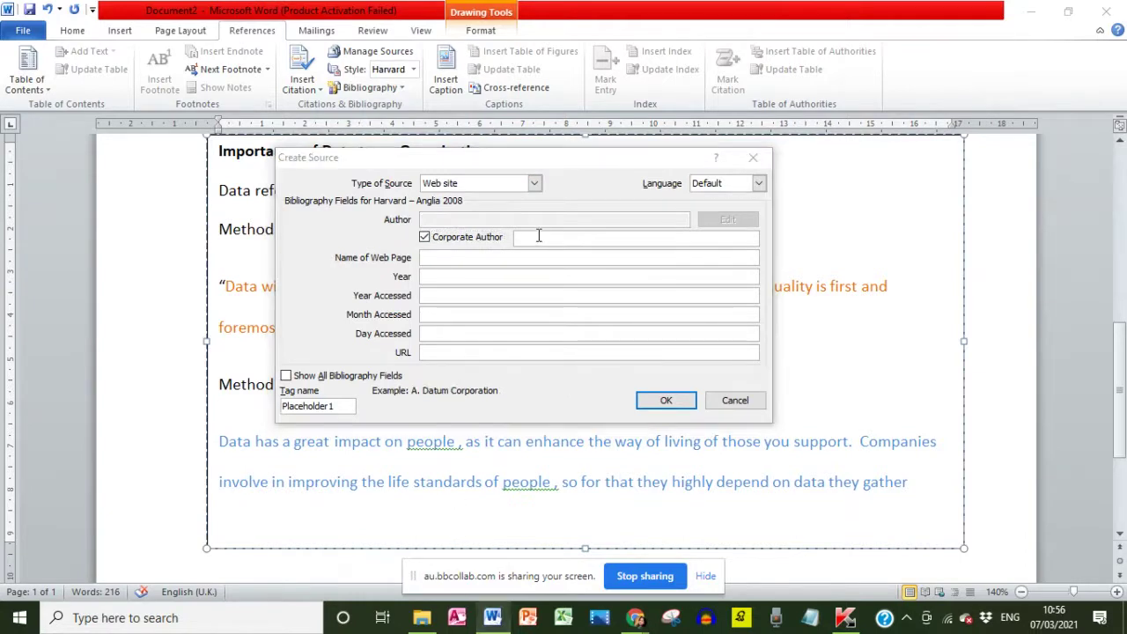
pyautogui.hotkey('alt', 'Tab')
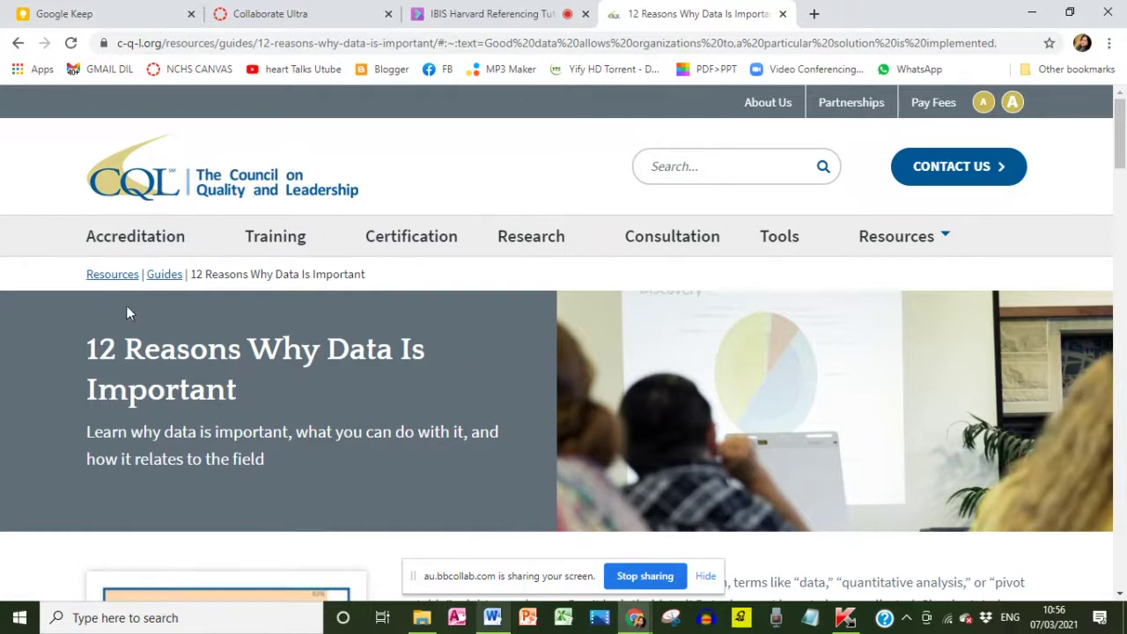
# Step: Enter 'The Council on Quality and Leadership' as the source's corporate author
pyautogui.moveTo(95, 252)
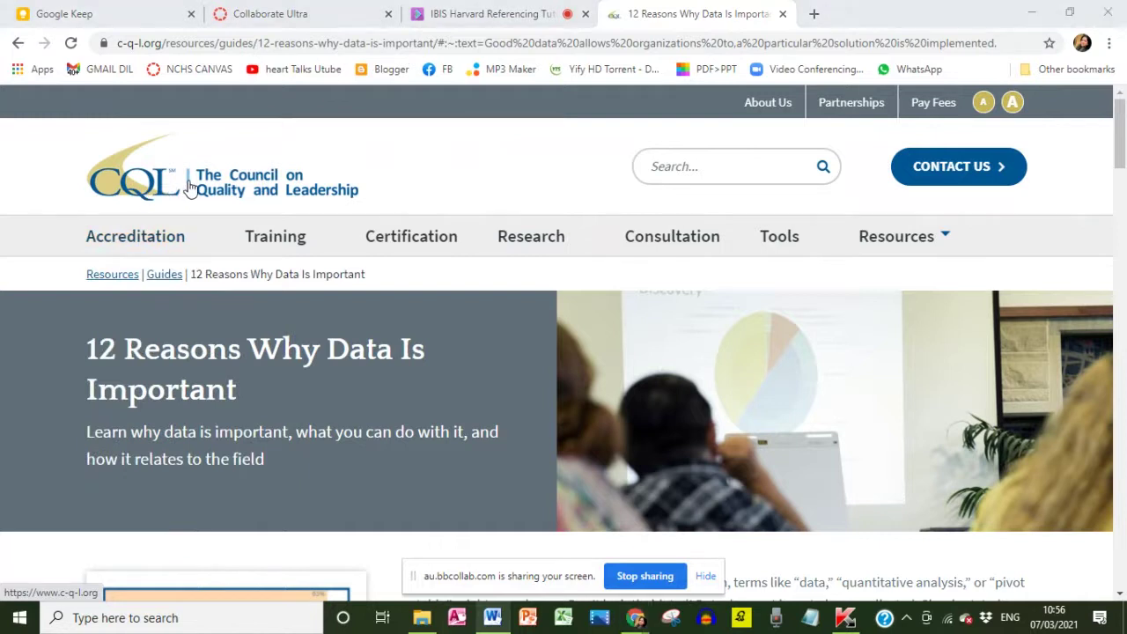
pyautogui.hotkey('alt', 'Tab')
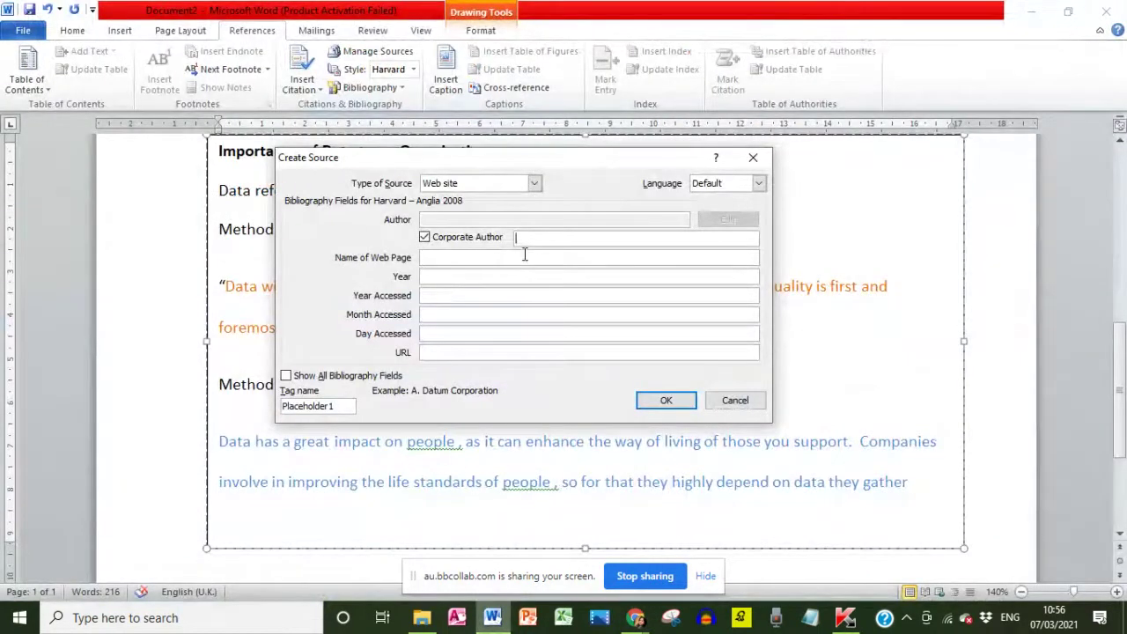
pyautogui.write('The Council on')
pyautogui.hotkey('alt', 'Tab')
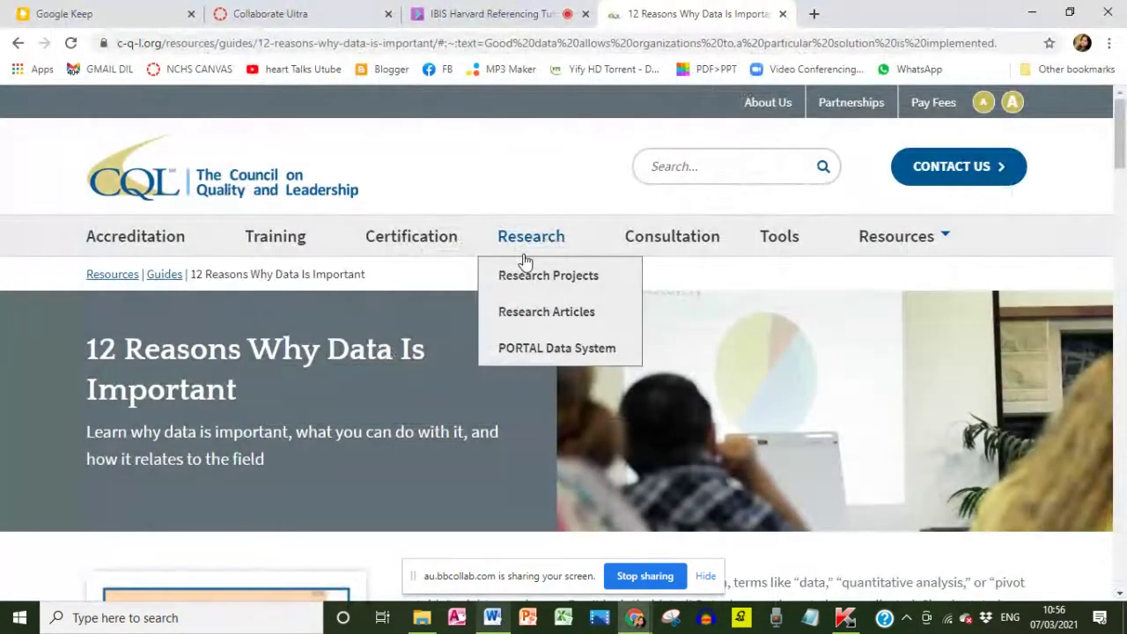
pyautogui.hotkey('alt', 'Tab')
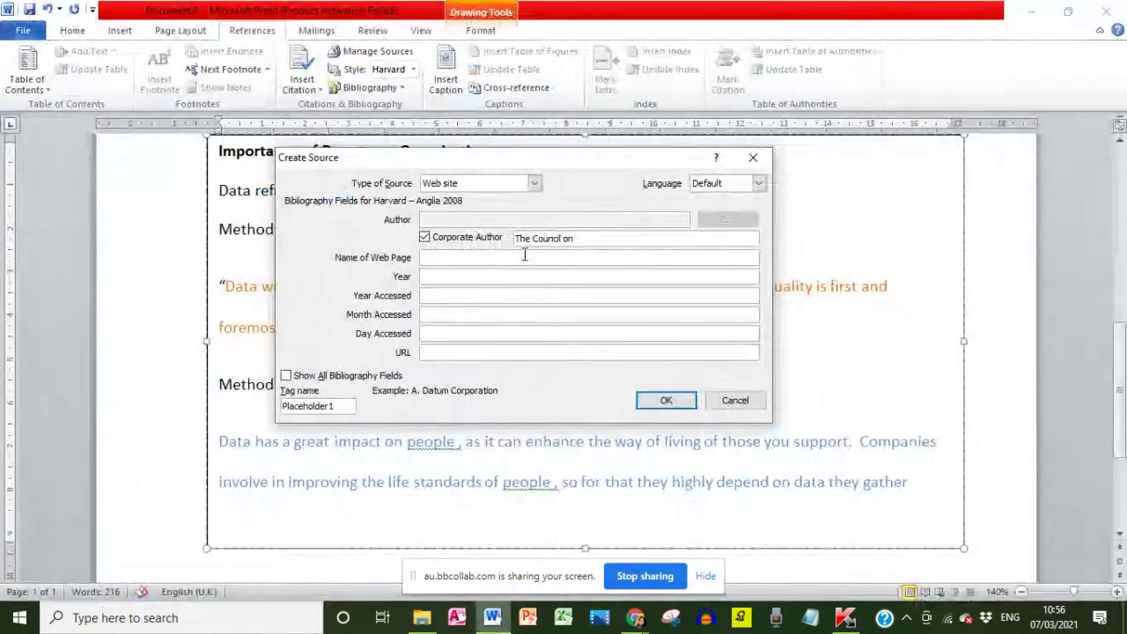
pyautogui.write('Quali')
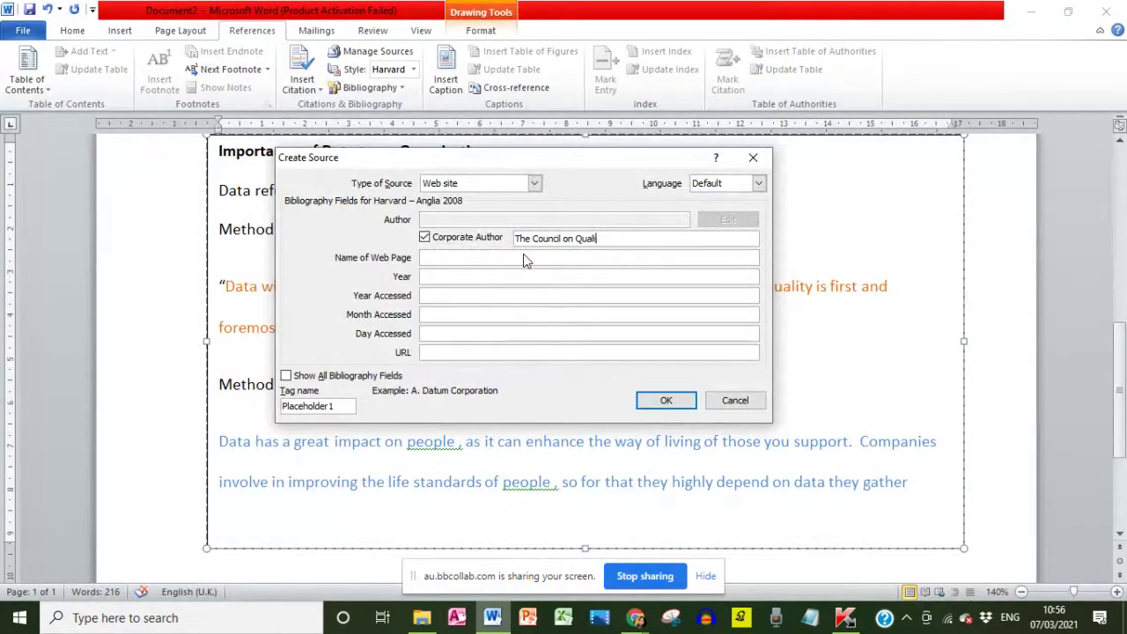
pyautogui.write('ty and Leadership')
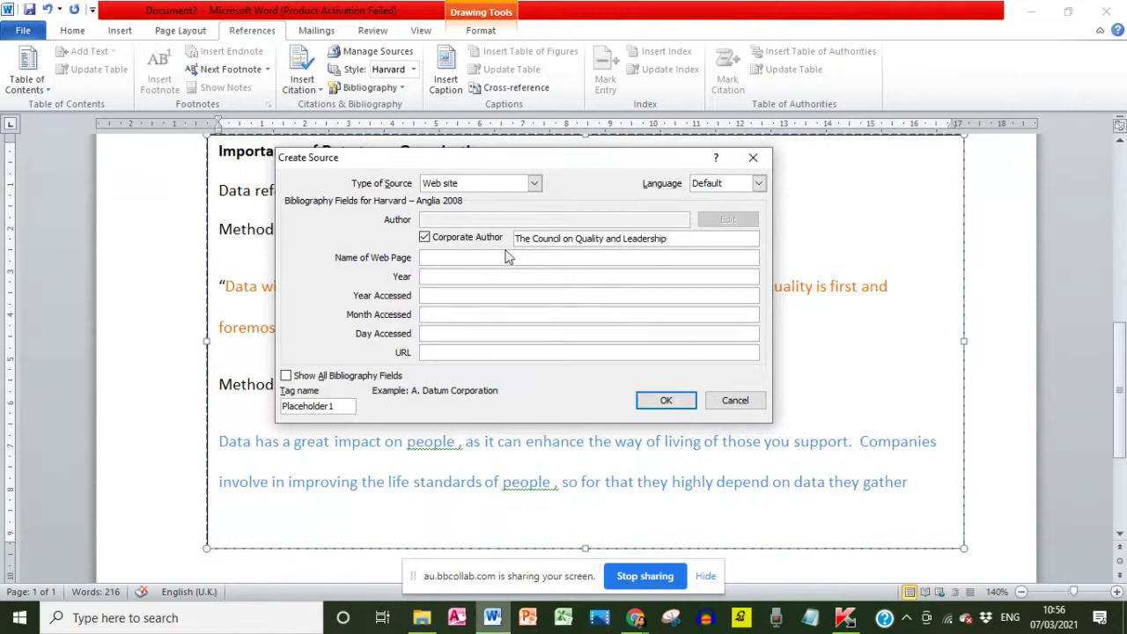
pyautogui.click(466, 257)
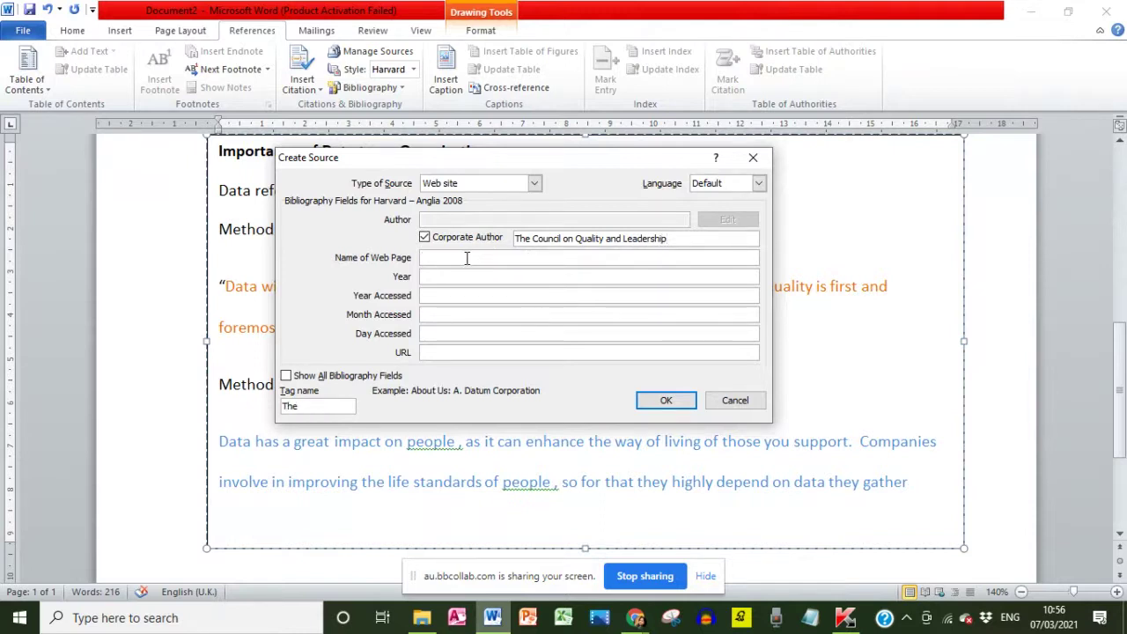
# Step: Copy the article title '12 Reasons Why Data Is Important' from Chrome into Name of Web Page
pyautogui.hotkey('alt', 'Tab')
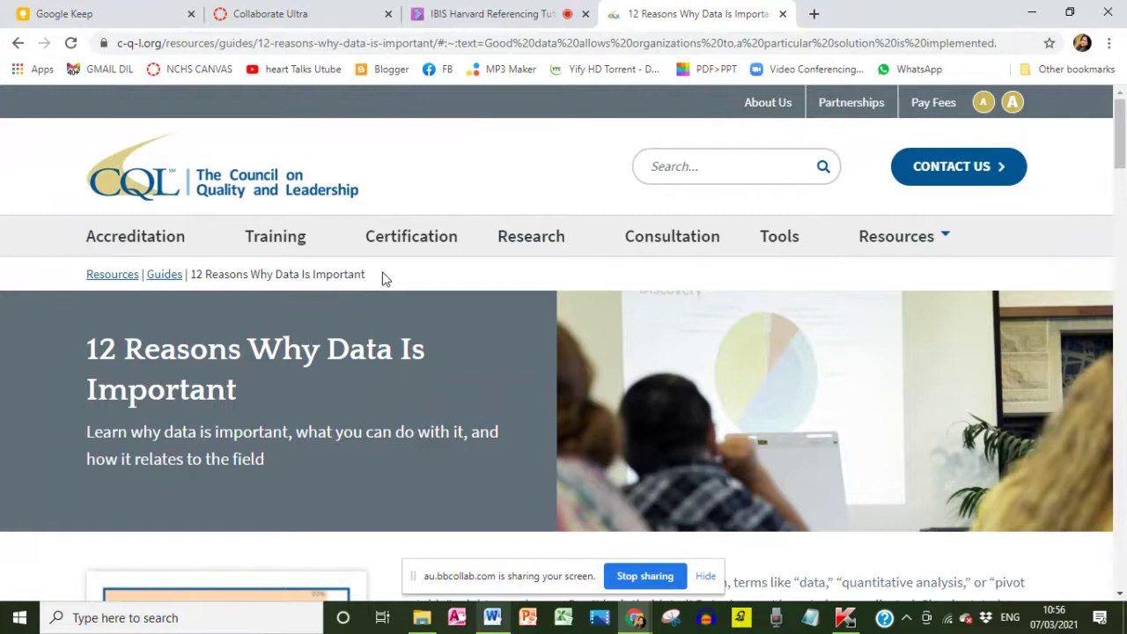
pyautogui.scroll(-2, 383, 278)
pyautogui.scroll(2, 339, 272)
pyautogui.moveTo(88, 350); pyautogui.dragTo(233, 416)
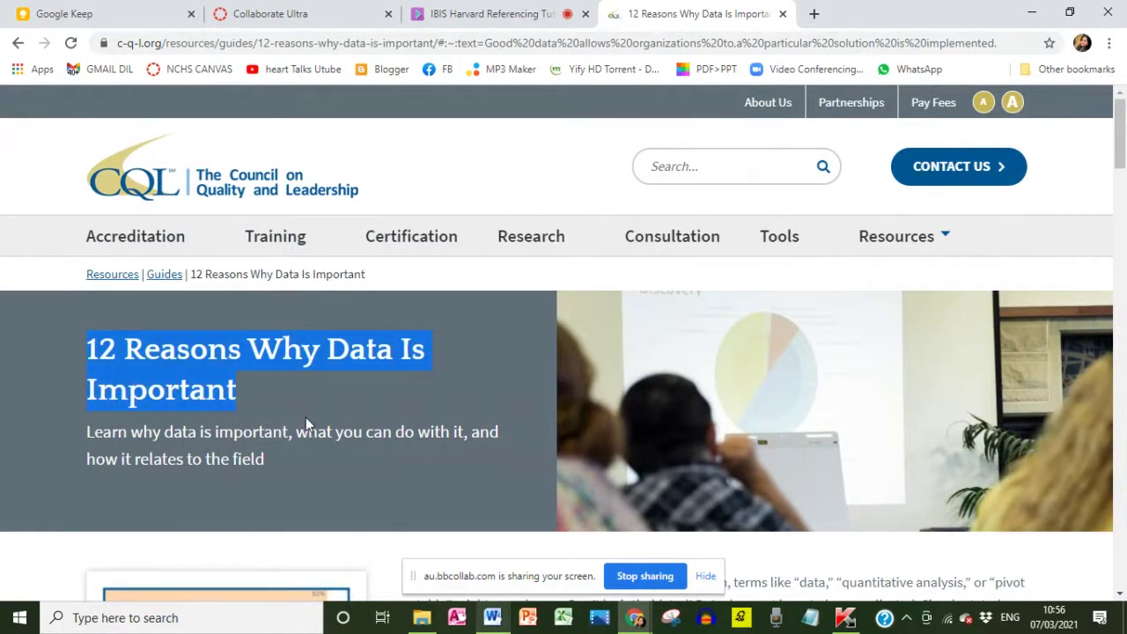
pyautogui.scroll(-5, 305, 419)
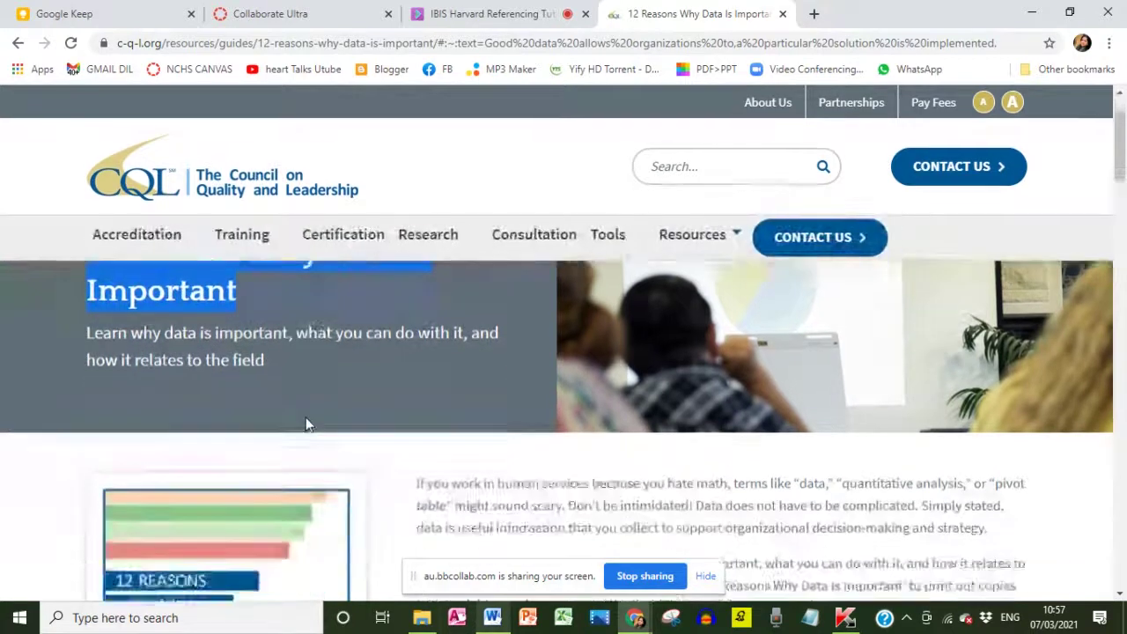
pyautogui.scroll(-8, 306, 425)
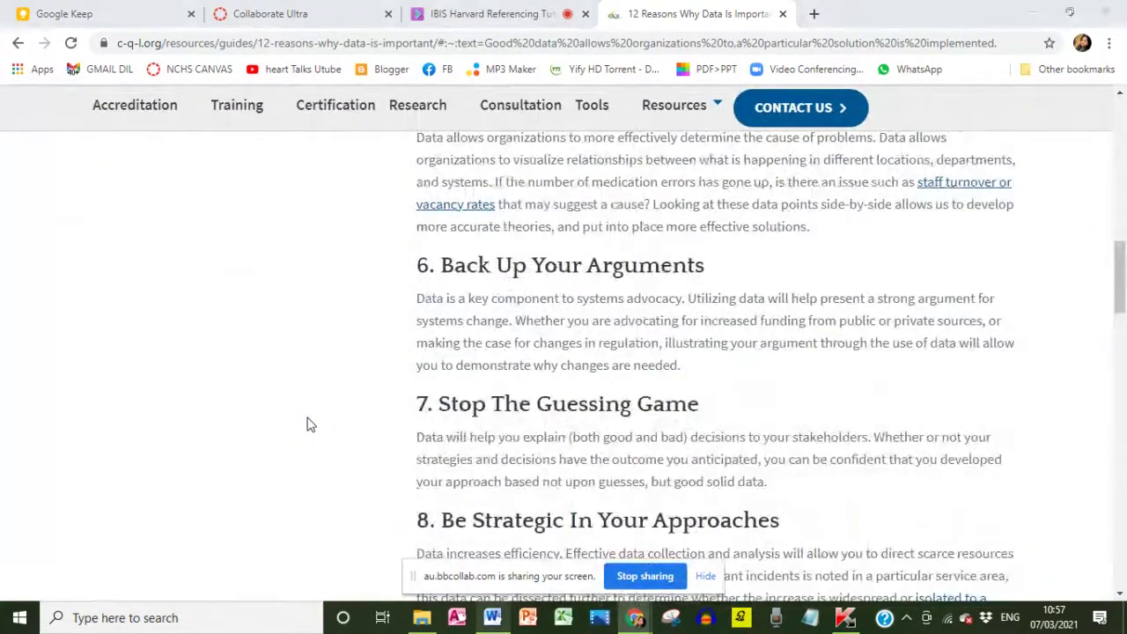
pyautogui.hotkey('alt', 'Tab')
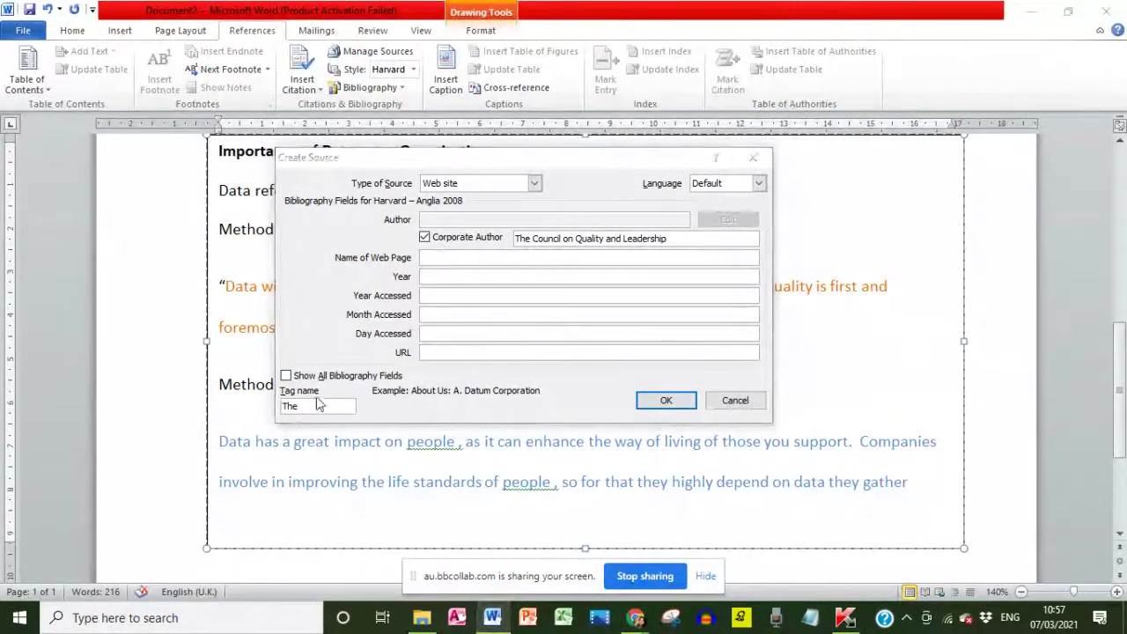
pyautogui.hotkey('alt', 'Tab')
pyautogui.scroll(15, 317, 398)
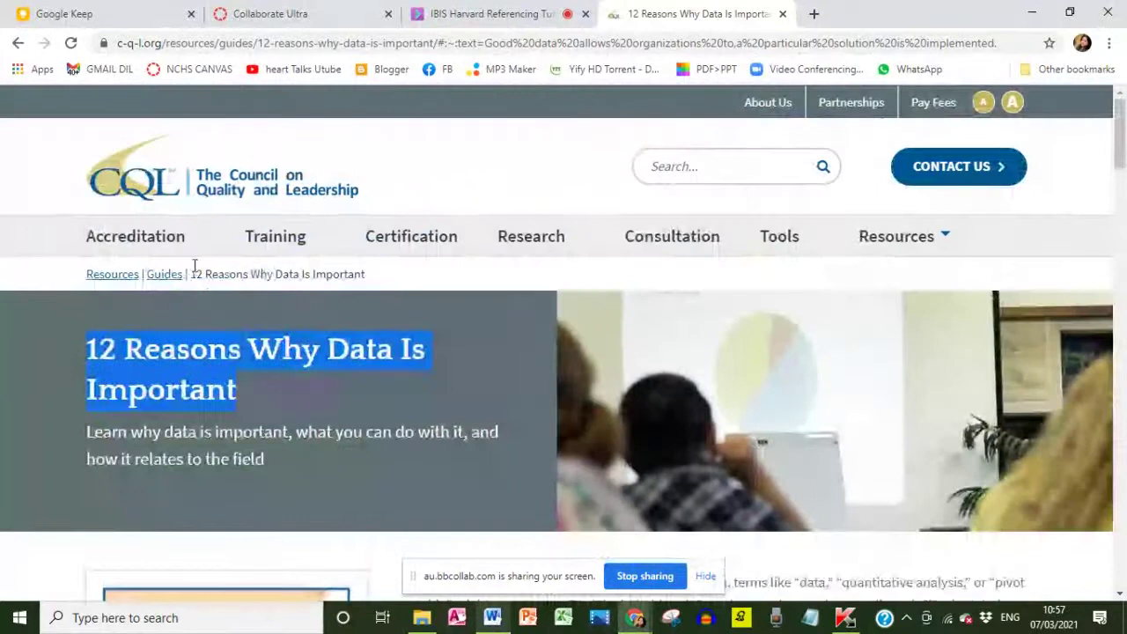
pyautogui.rightClick(184, 357)
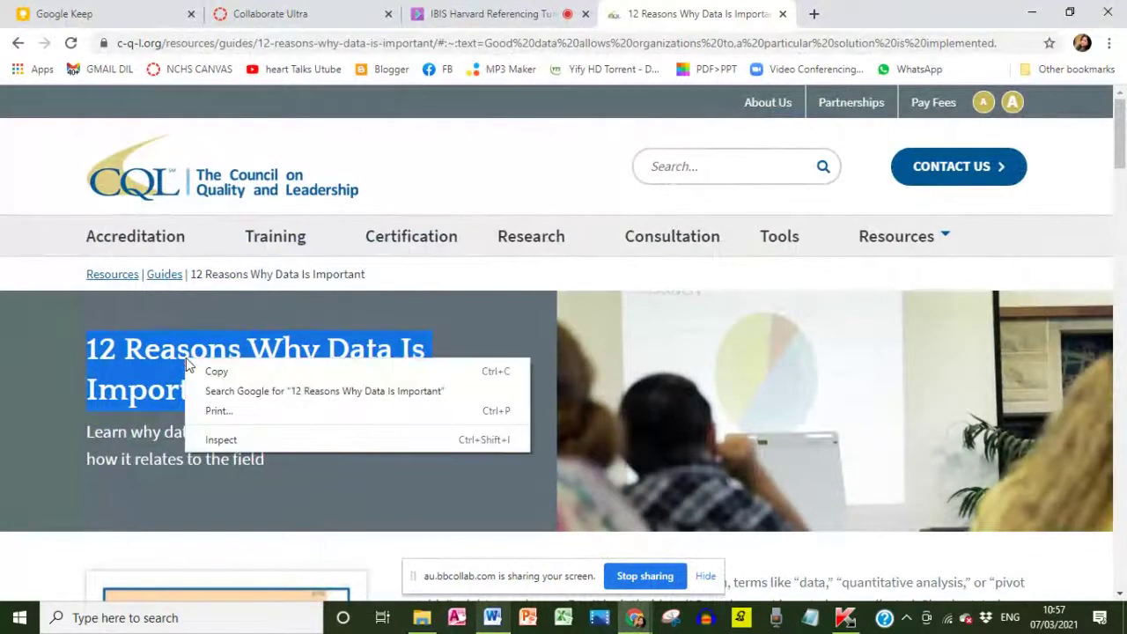
pyautogui.click(219, 377)
pyautogui.hotkey('alt', 'Tab')
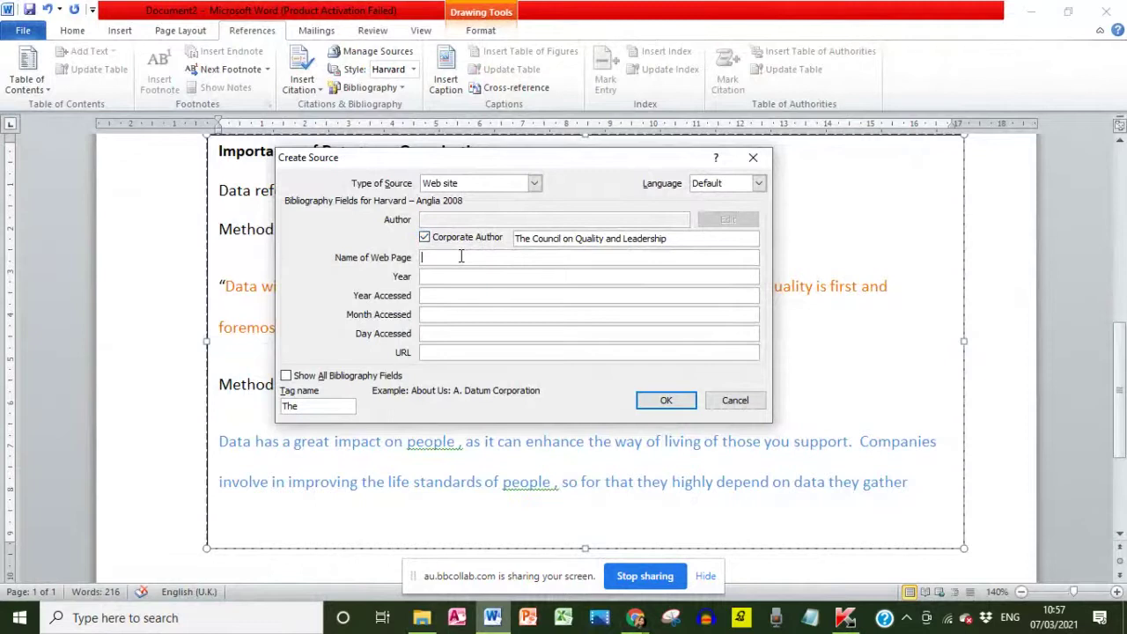
pyautogui.hotkey('ctrl', 'v')
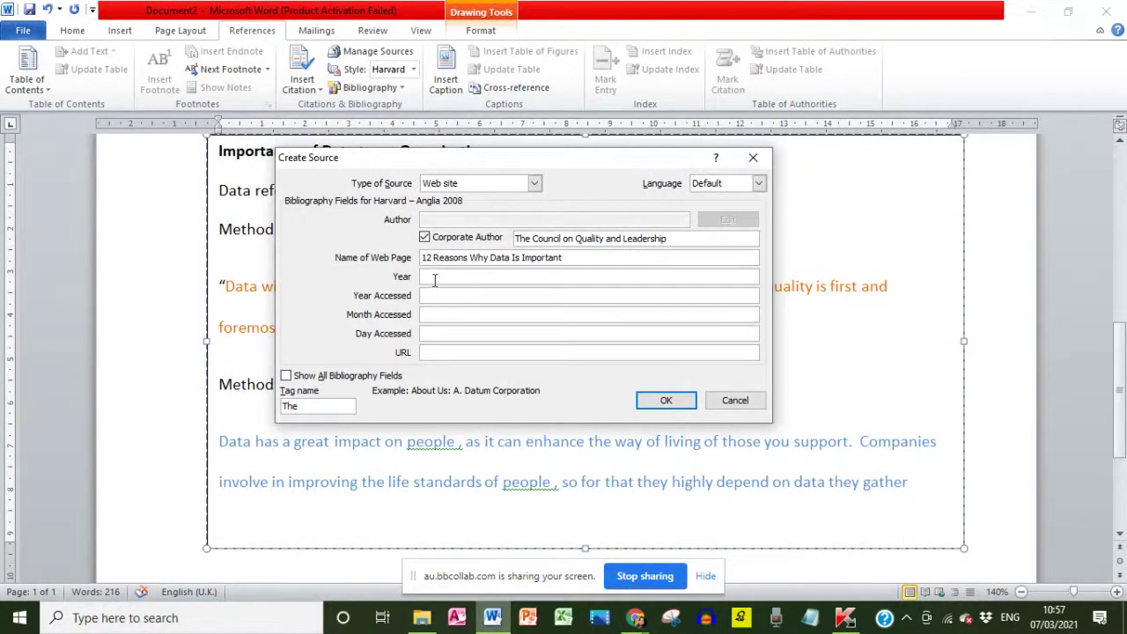
# Step: Check the CQL article's publication date in Chrome
pyautogui.click(434, 278)
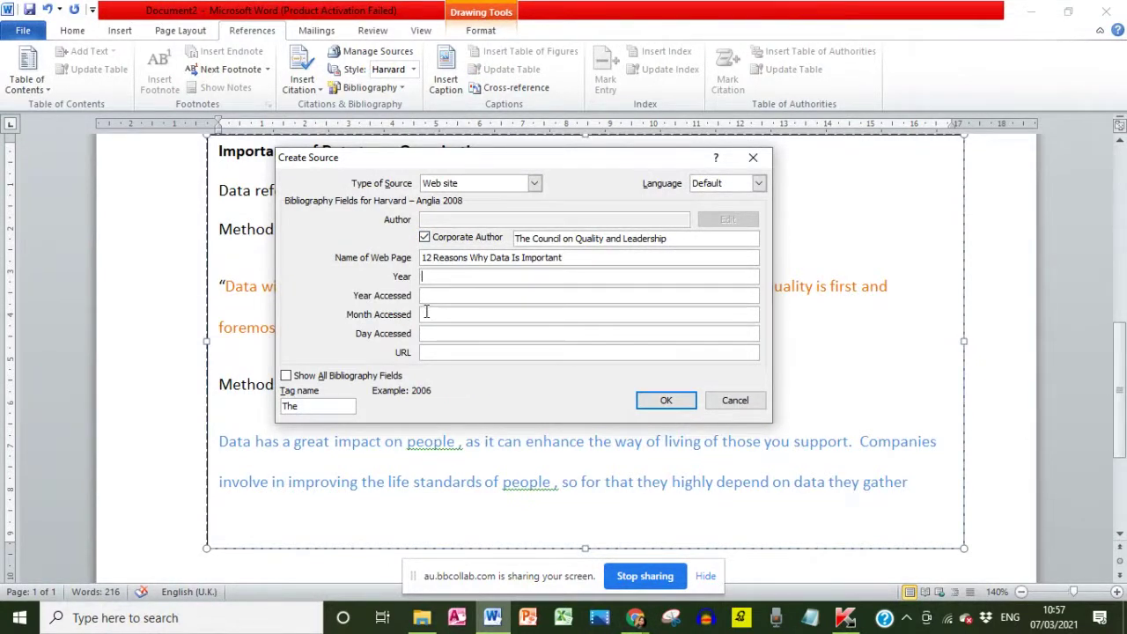
pyautogui.hotkey('alt', 'Tab')
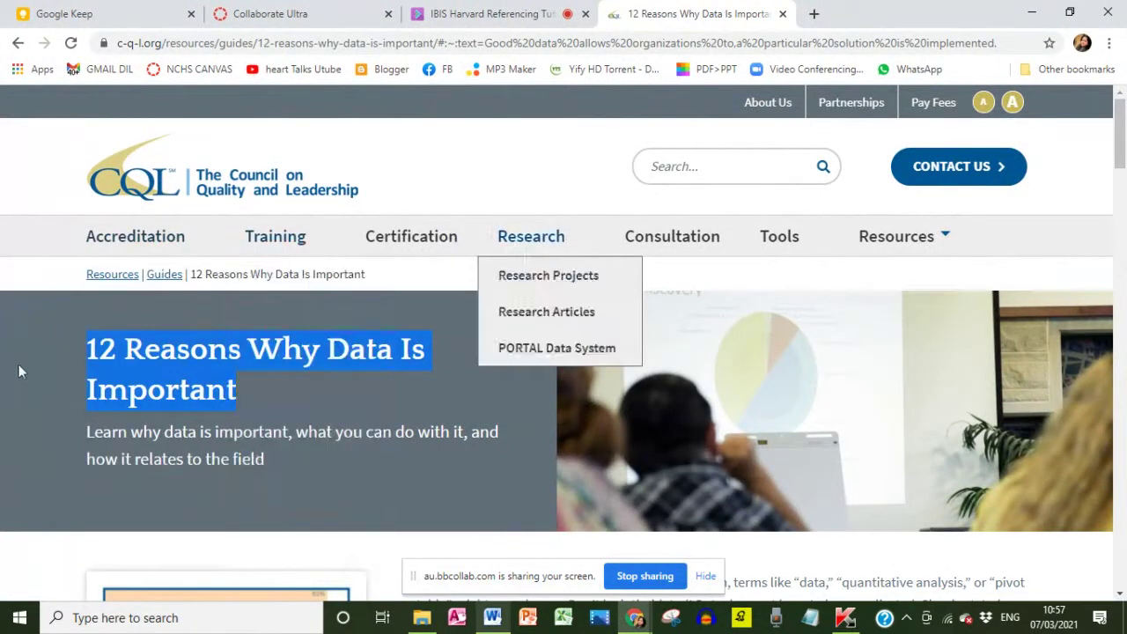
pyautogui.moveTo(134, 236)
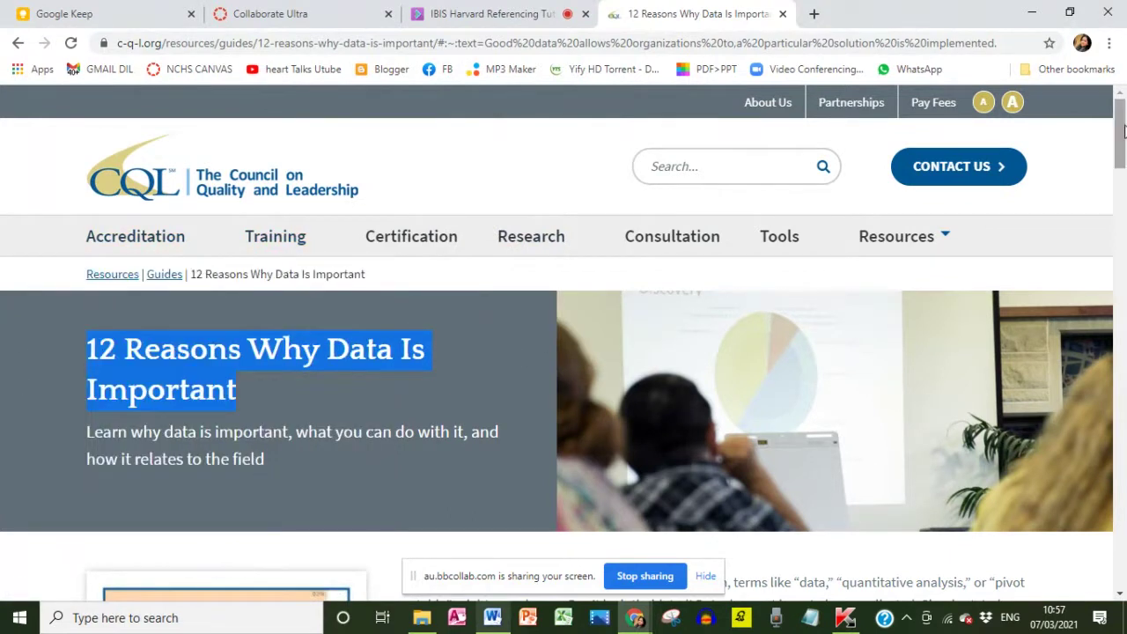
pyautogui.scroll(-1, 1121, 145)
pyautogui.moveTo(1123, 145); pyautogui.dragTo(1120, 562)
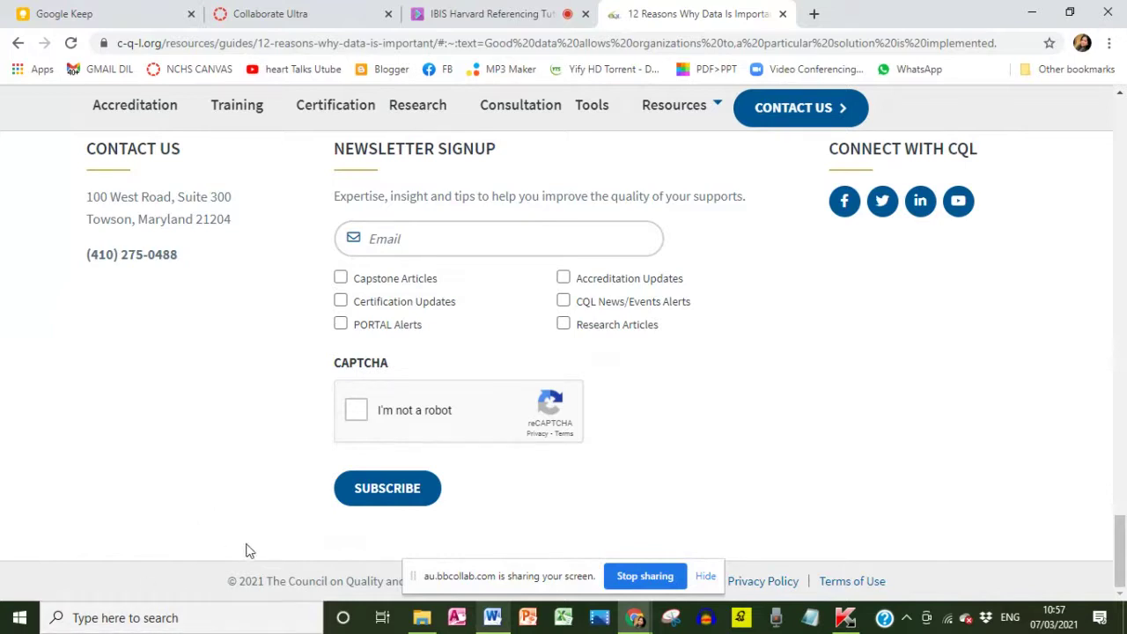
pyautogui.hotkey('alt', 'Tab')
# Step: Fill in Year 2021 and the access date 07 March 2021 in the source form
pyautogui.click(454, 277)
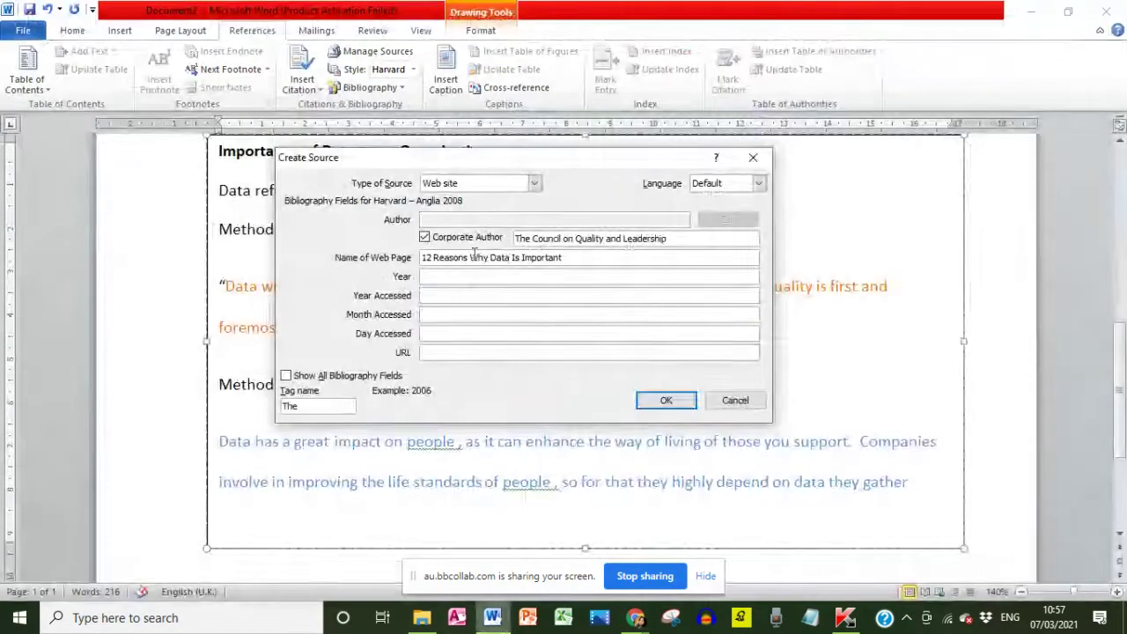
pyautogui.write('2021')
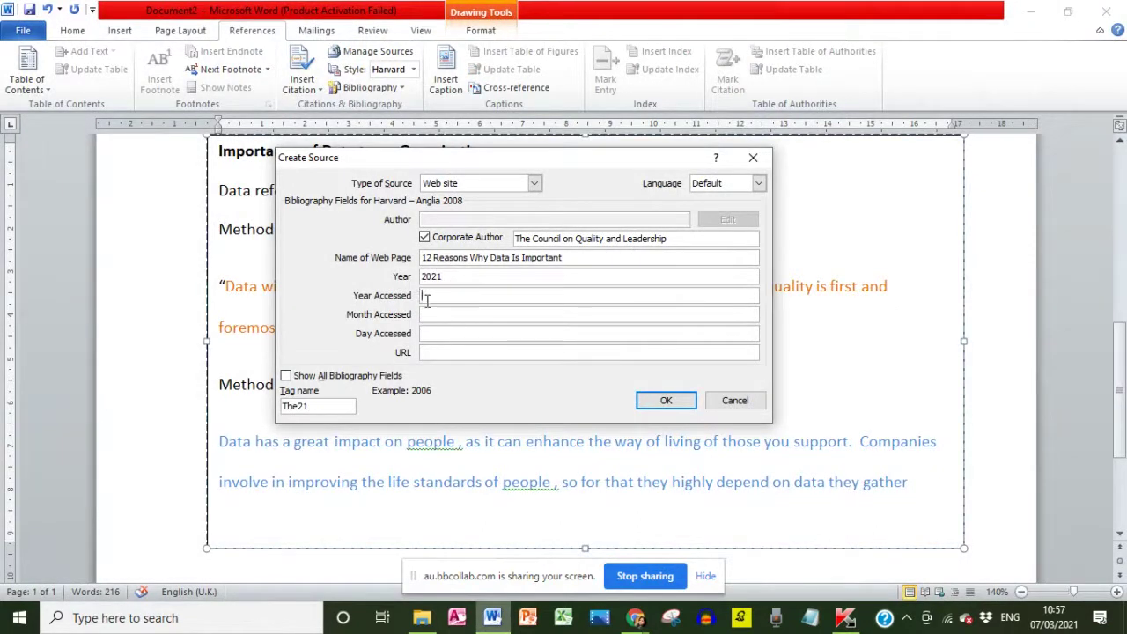
pyautogui.write('2021')
pyautogui.click(450, 315)
pyautogui.write('March')
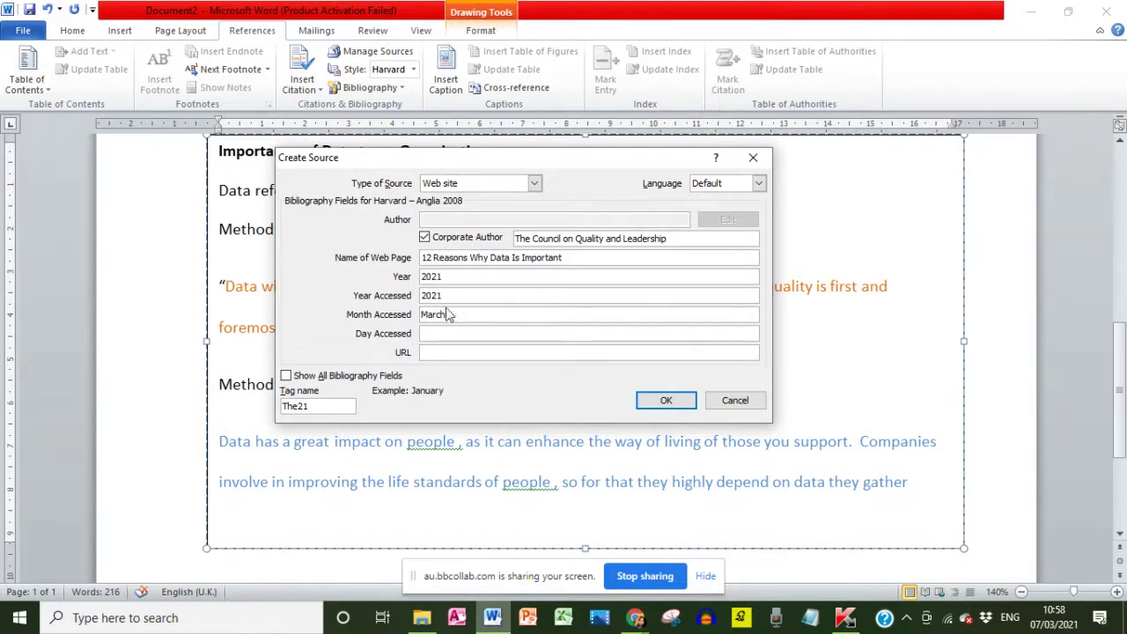
pyautogui.click(451, 333)
pyautogui.click(429, 353)
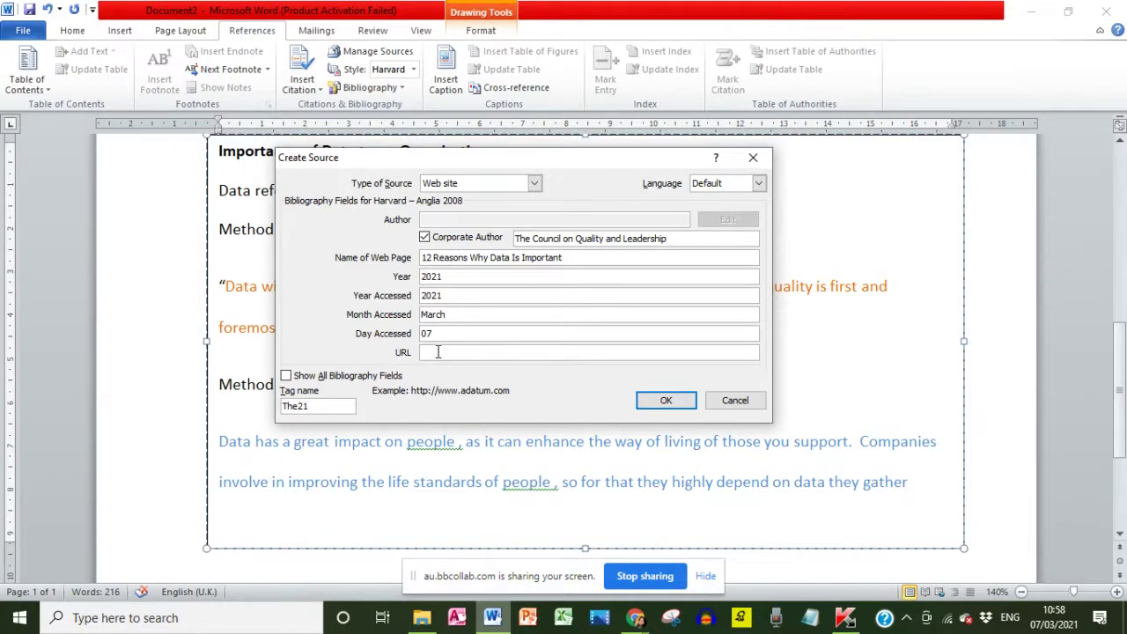
# Step: Copy the CQL article's web address from Chrome's address bar
pyautogui.hotkey('alt', 'Tab')
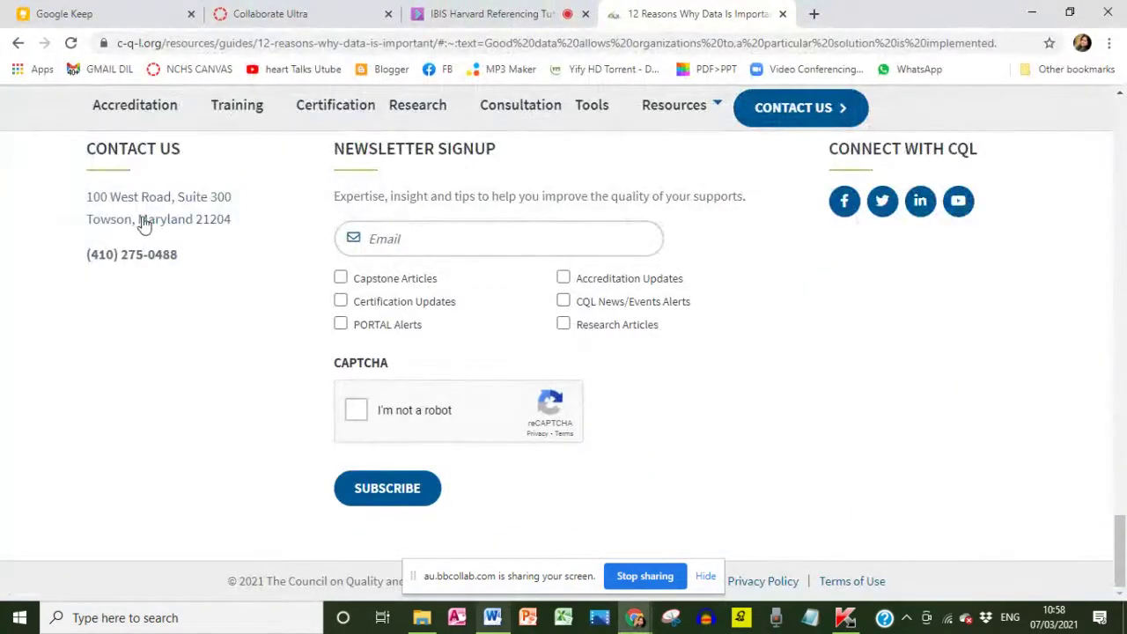
pyautogui.click(312, 44)
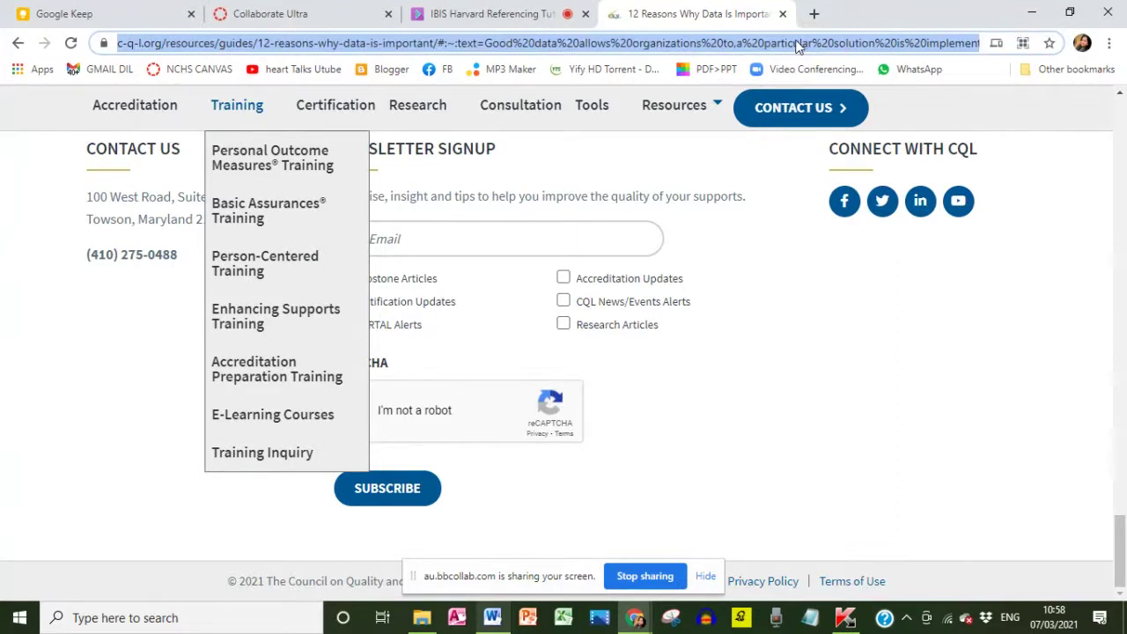
pyautogui.rightClick(353, 45)
pyautogui.click(396, 155)
# Step: Paste the address as the source URL and save, inserting (The Council on Quality and Leadership, 2021)
pyautogui.hotkey('alt', 'Tab')
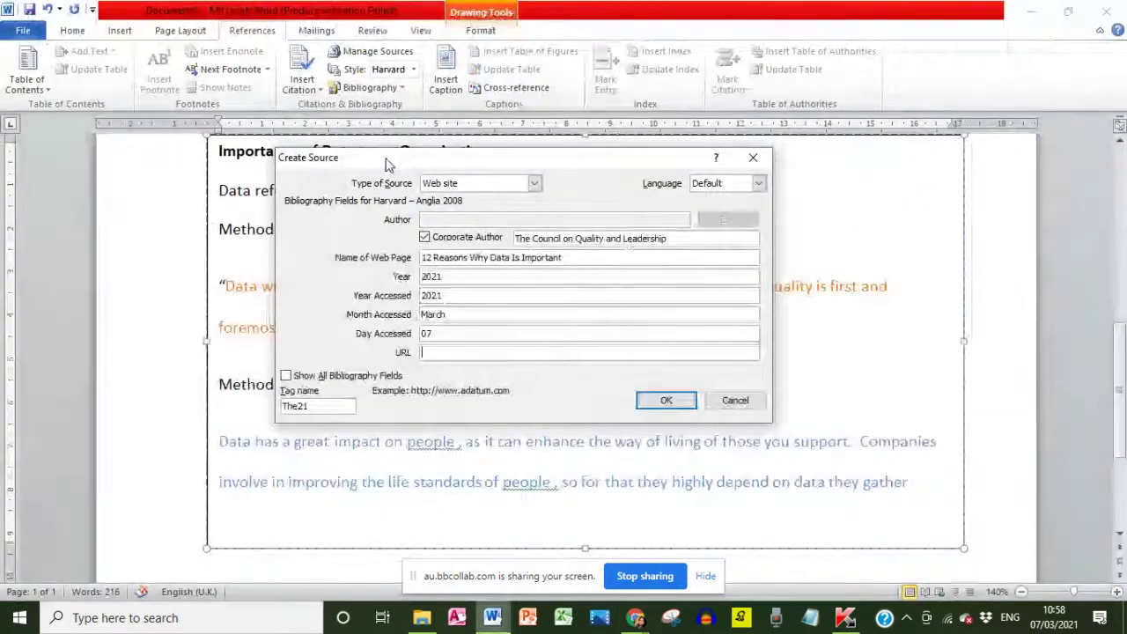
pyautogui.click(444, 353)
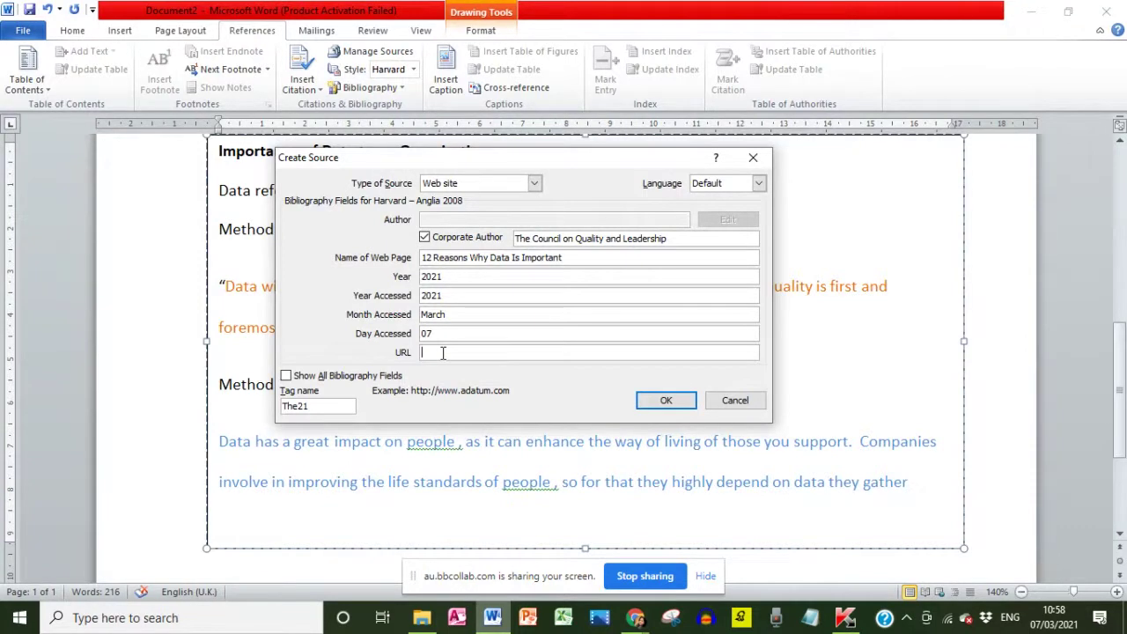
pyautogui.hotkey('ctrl', 'v')
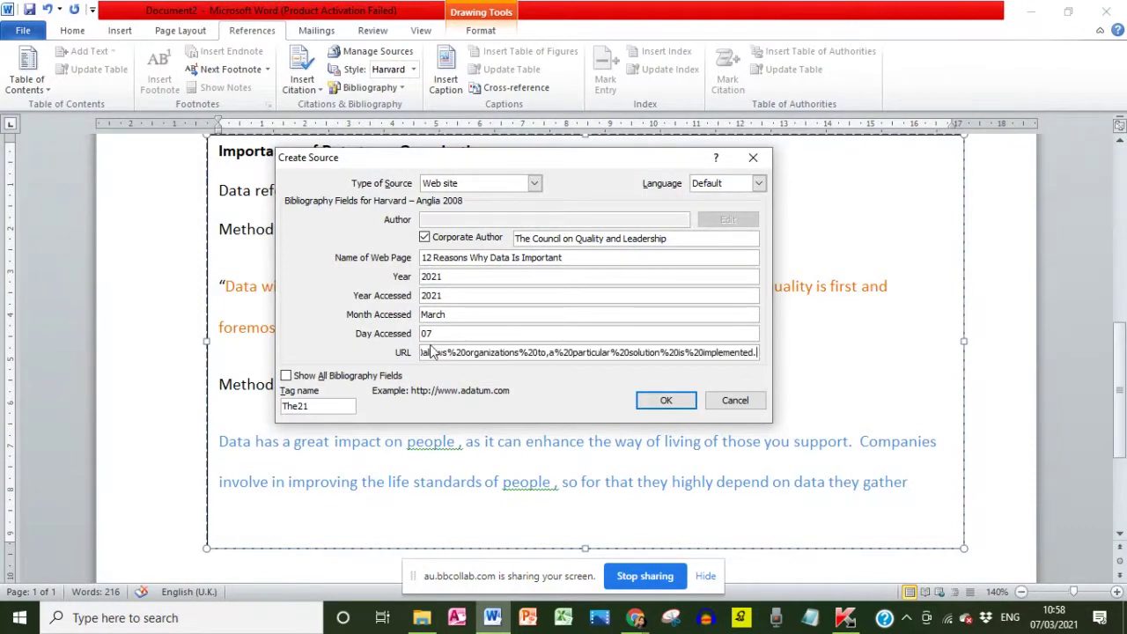
pyautogui.click(666, 401)
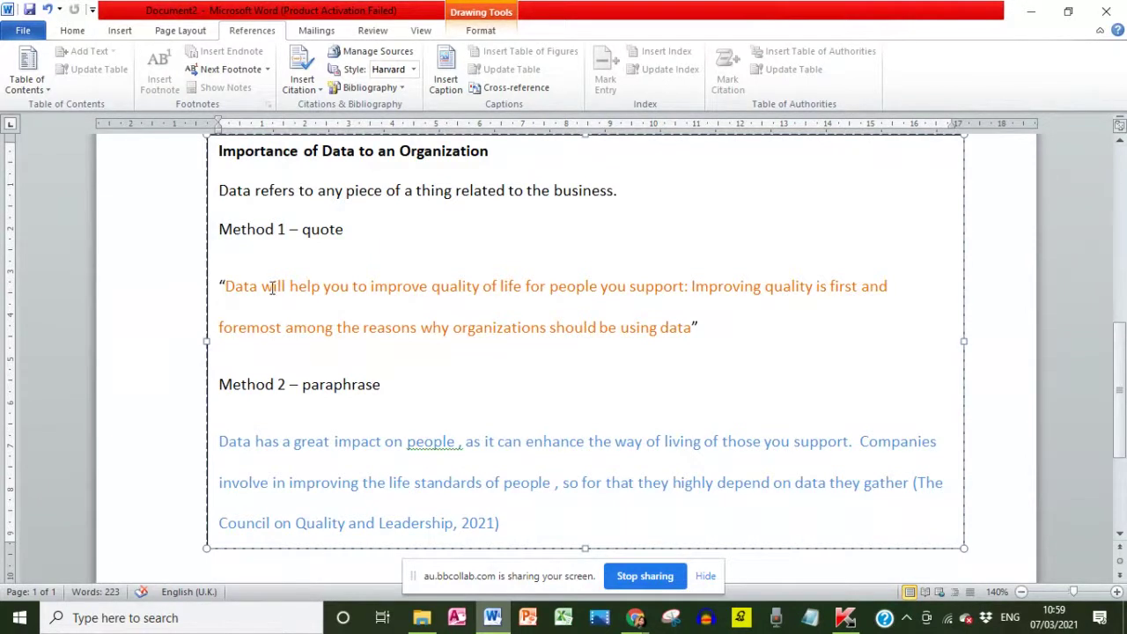
# Step: Insert a citation to The Council on Quality and Leadership (2021) right after the Method 1 quote
pyautogui.moveTo(219, 286); pyautogui.dragTo(701, 322)
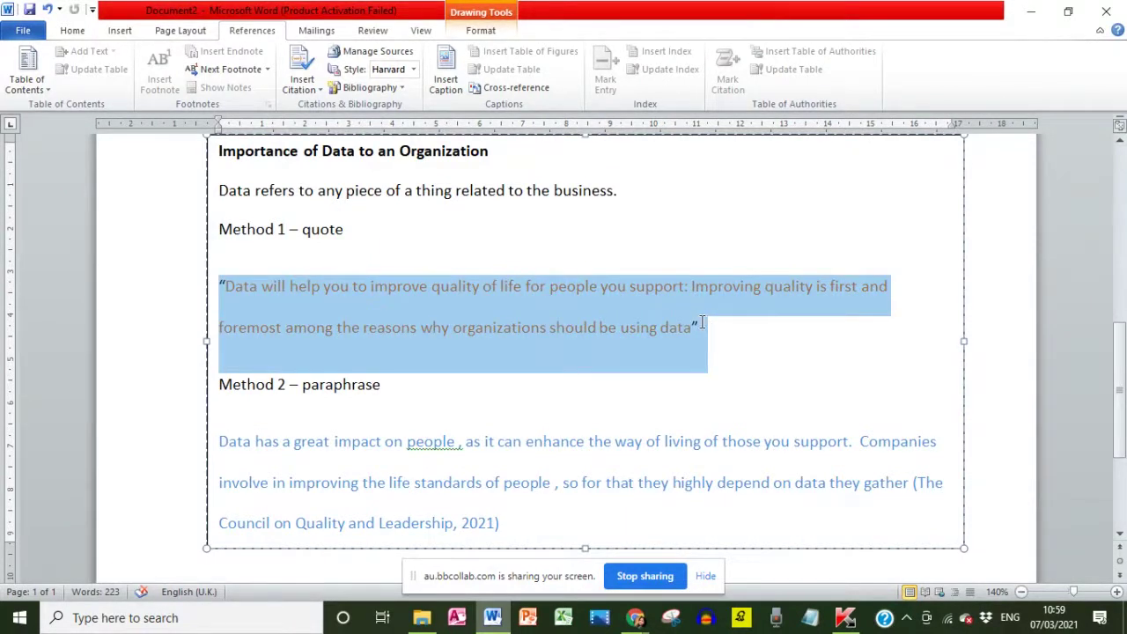
pyautogui.click(700, 324)
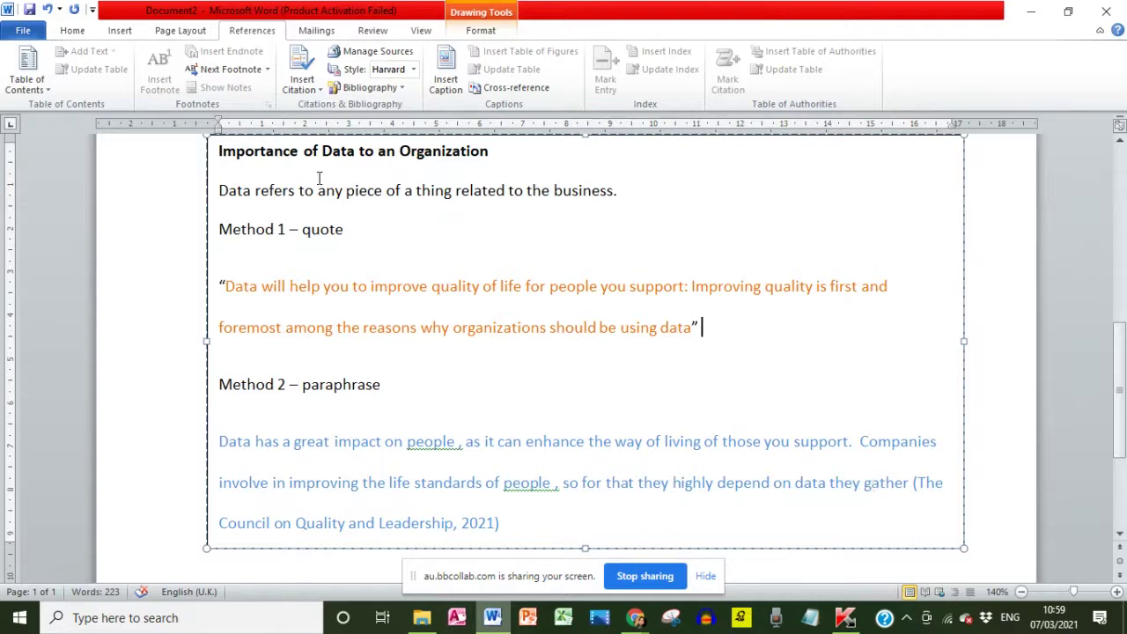
pyautogui.click(319, 92)
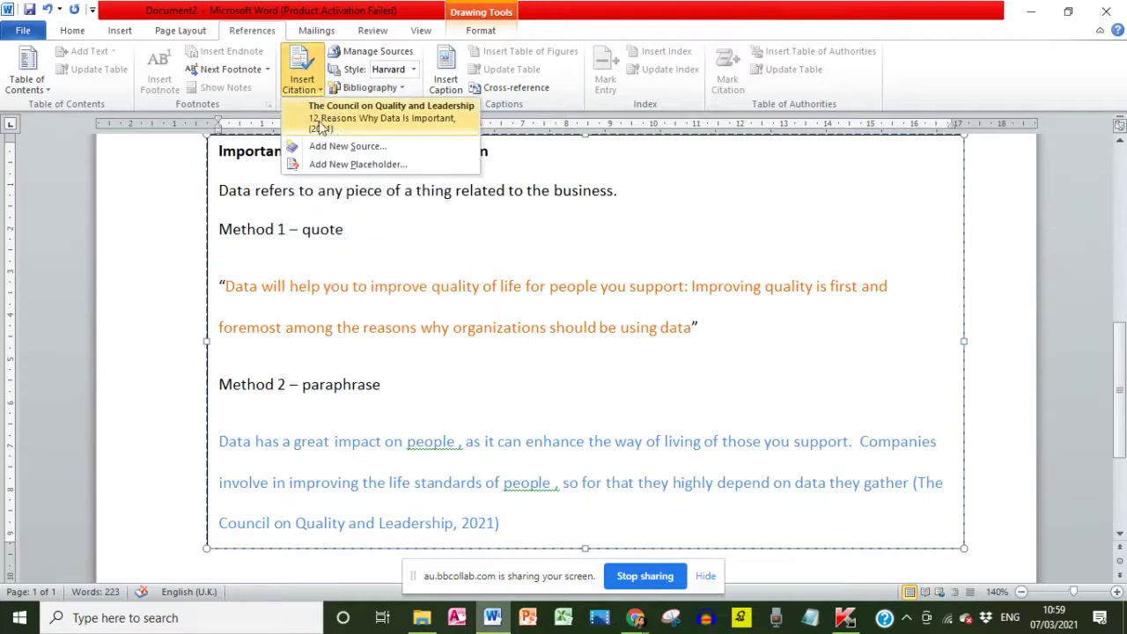
pyautogui.click(457, 117)
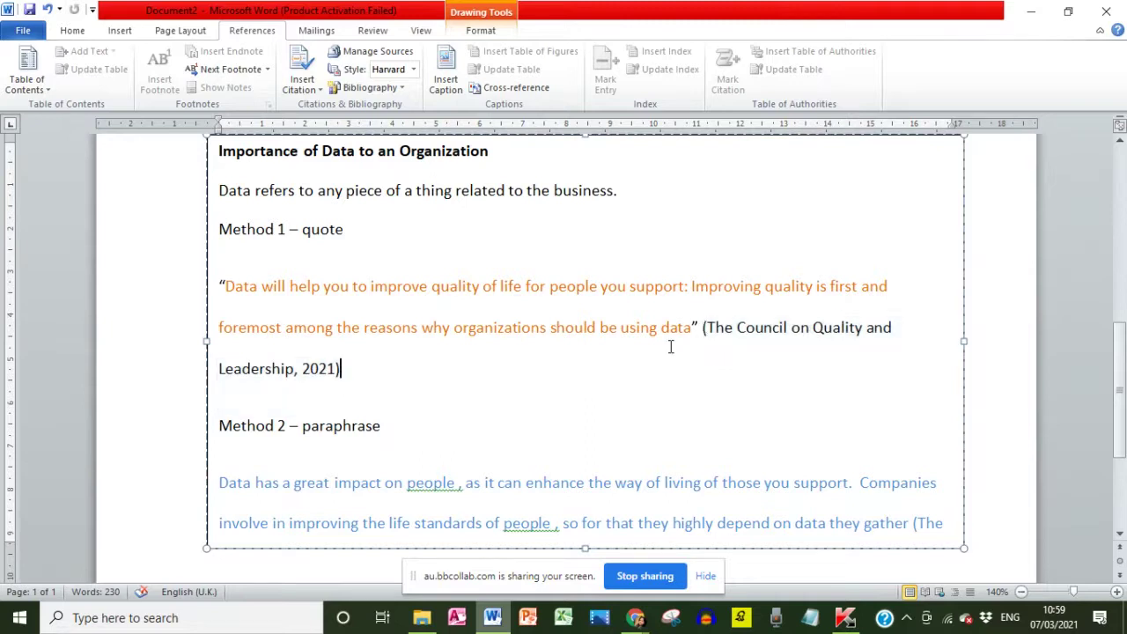
# Step: Stretch the paraphrase text box taller, then shrink it to end just below the citation
pyautogui.scroll(-2, 670, 346)
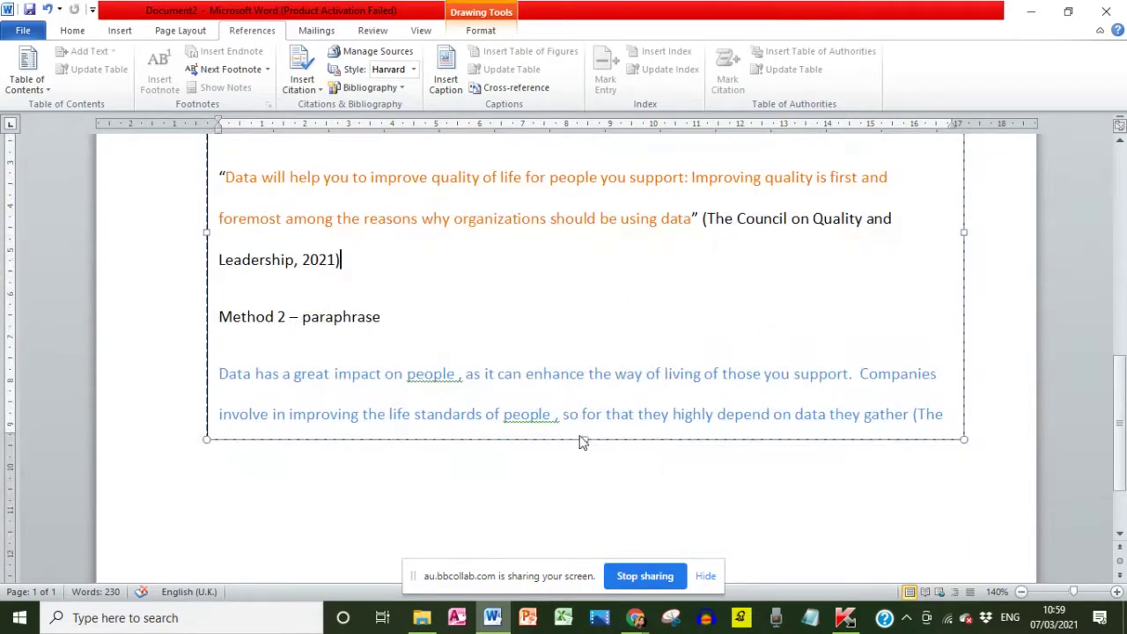
pyautogui.moveTo(585, 441); pyautogui.dragTo(576, 561)
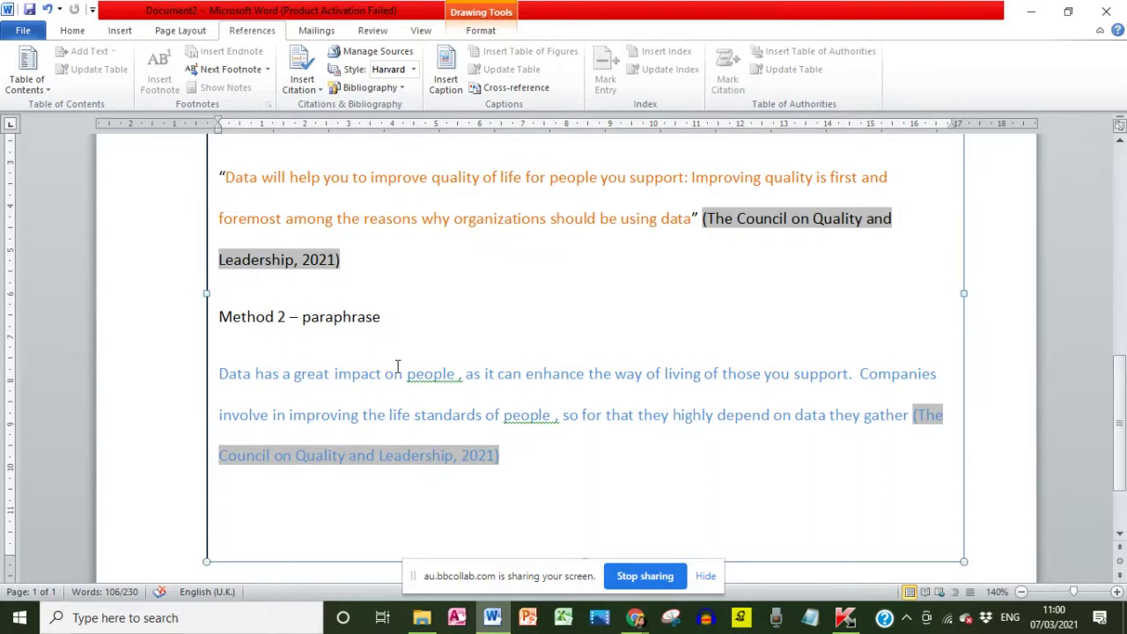
pyautogui.scroll(-2, 397, 366)
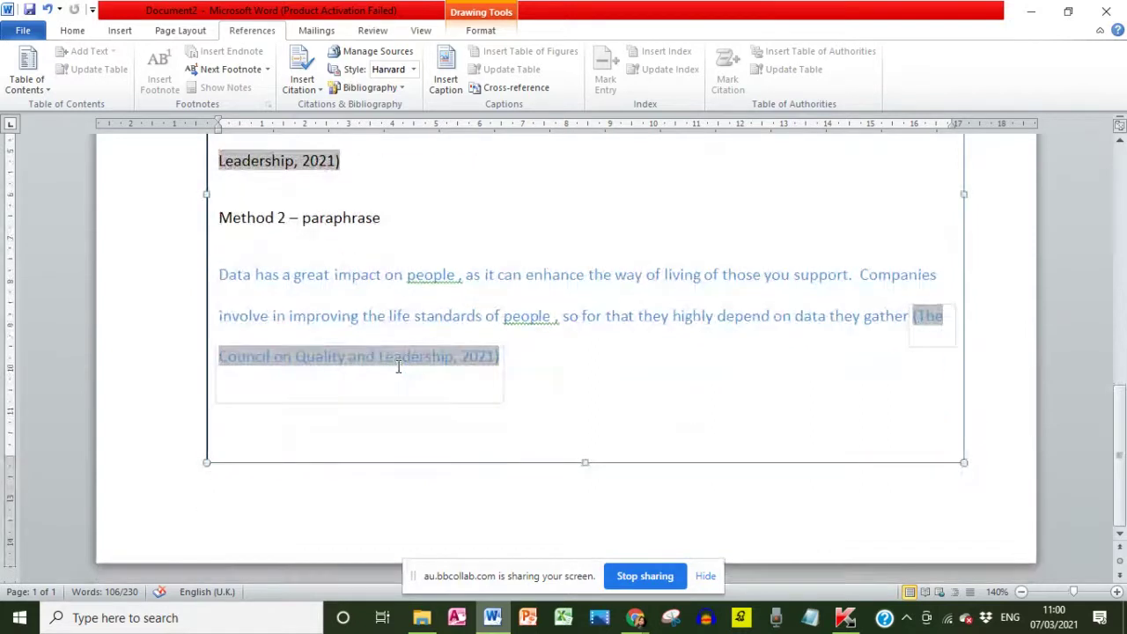
pyautogui.scroll(4, 399, 366)
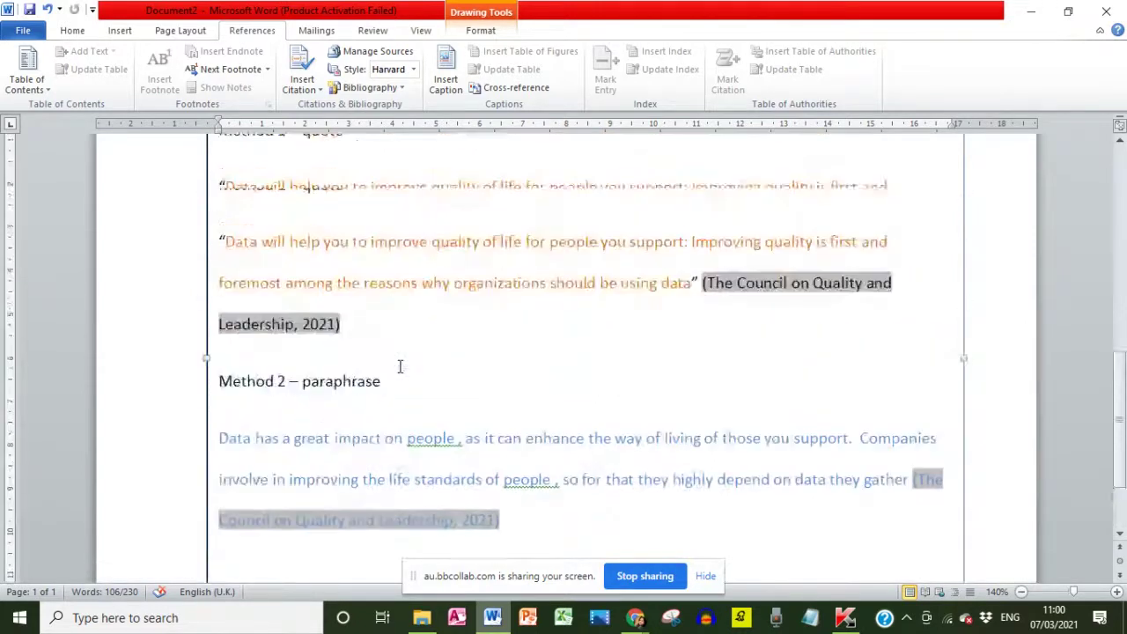
pyautogui.scroll(-4, 397, 367)
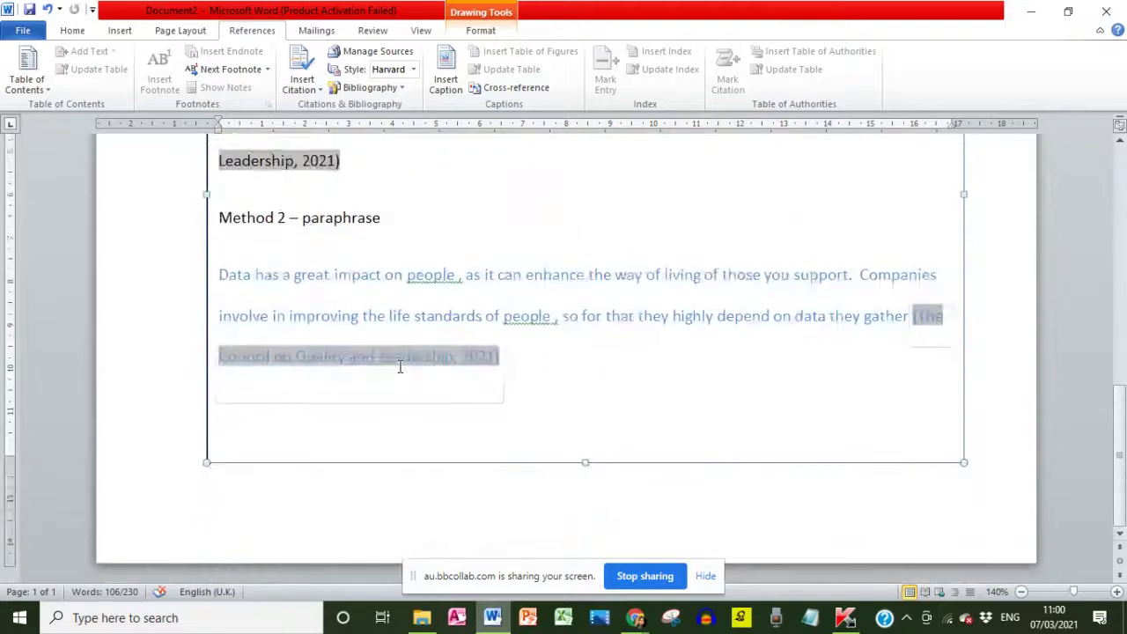
pyautogui.click(526, 361)
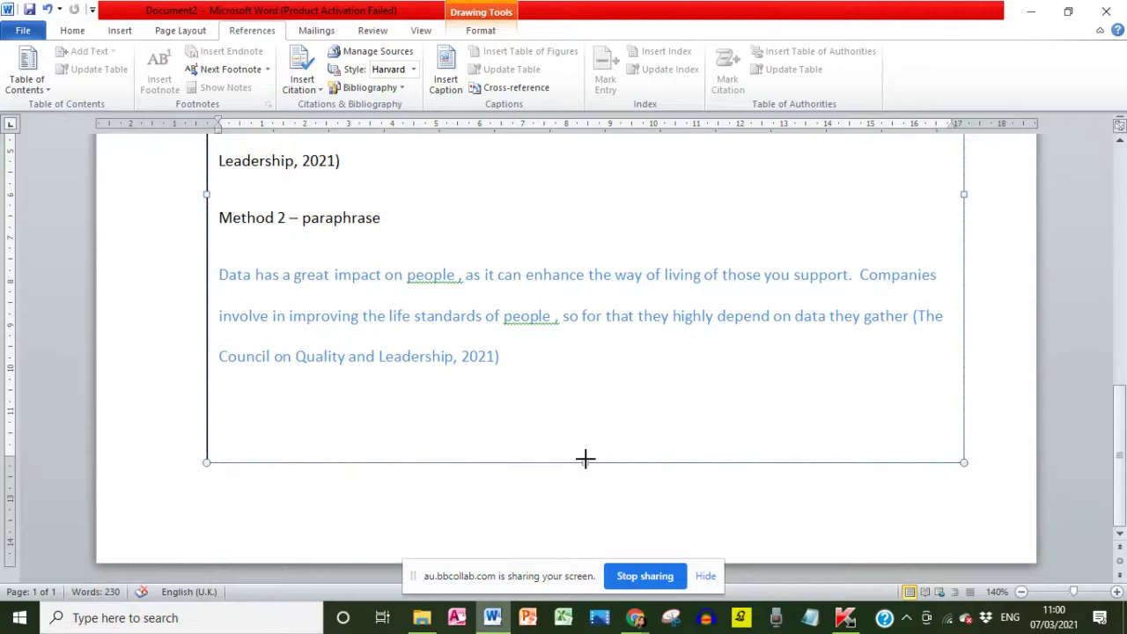
pyautogui.moveTo(586, 458); pyautogui.dragTo(579, 379)
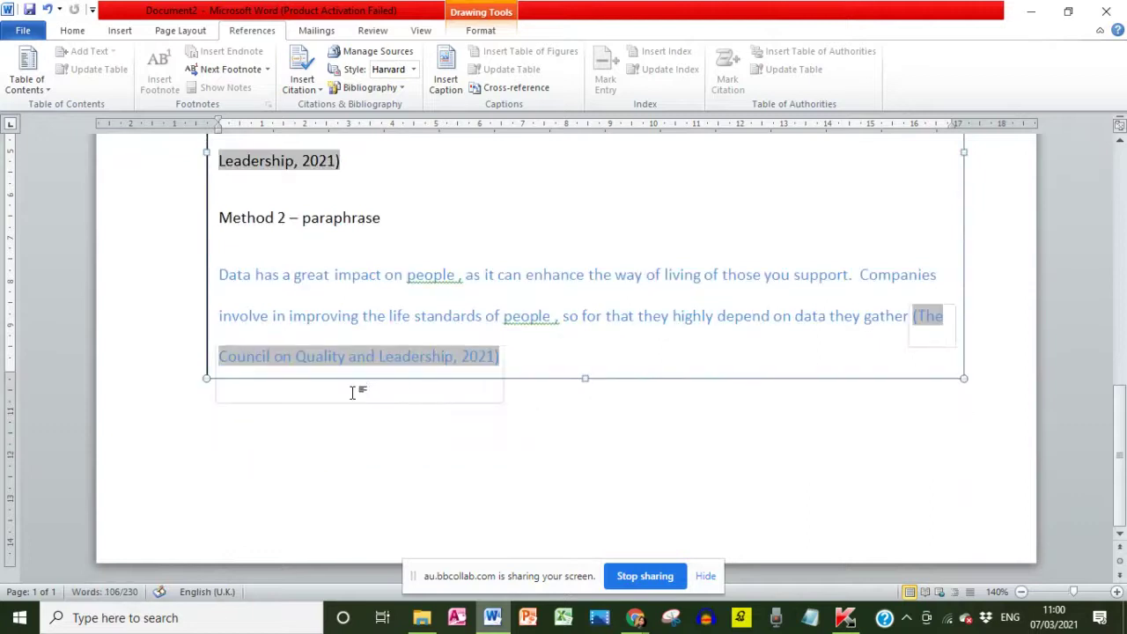
pyautogui.click(255, 421)
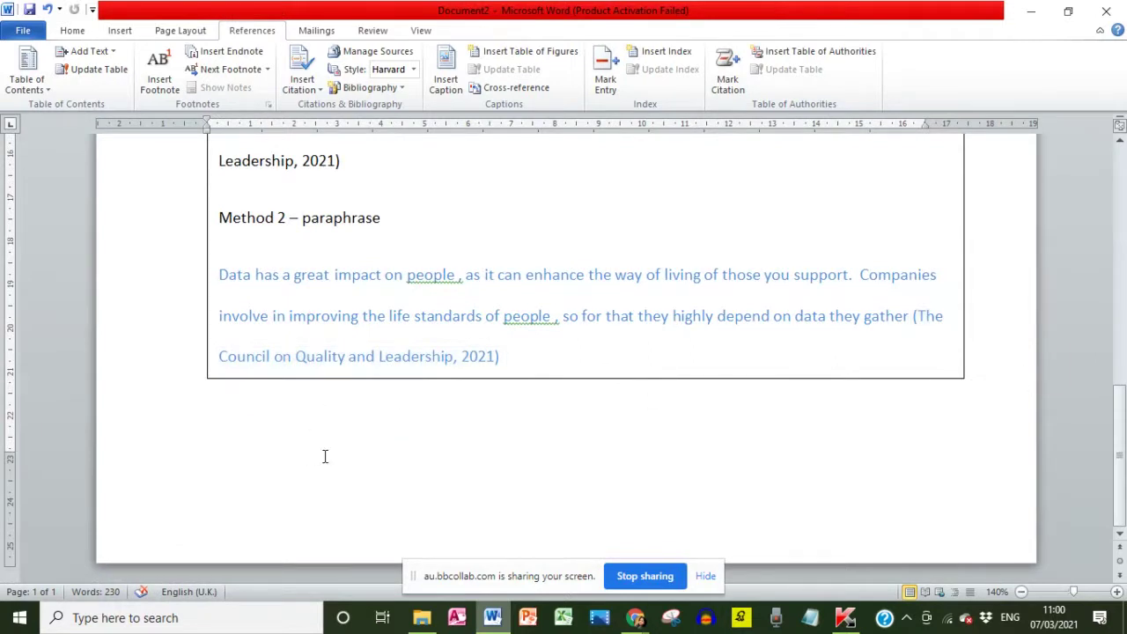
# Step: Insert a blank page before the content
pyautogui.click(119, 31)
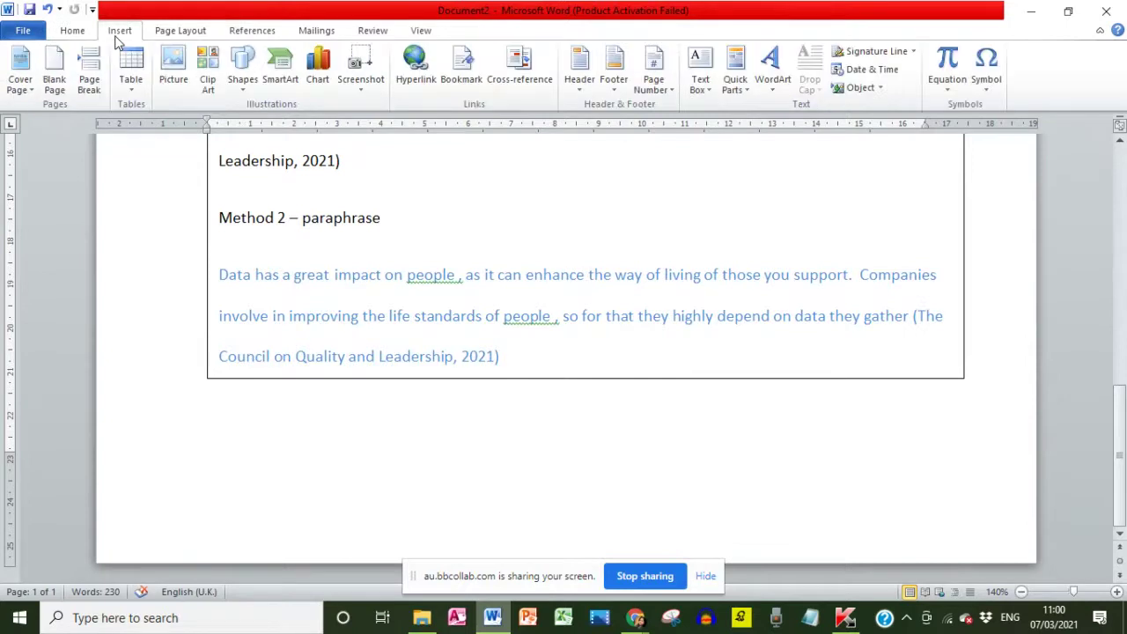
pyautogui.click(52, 77)
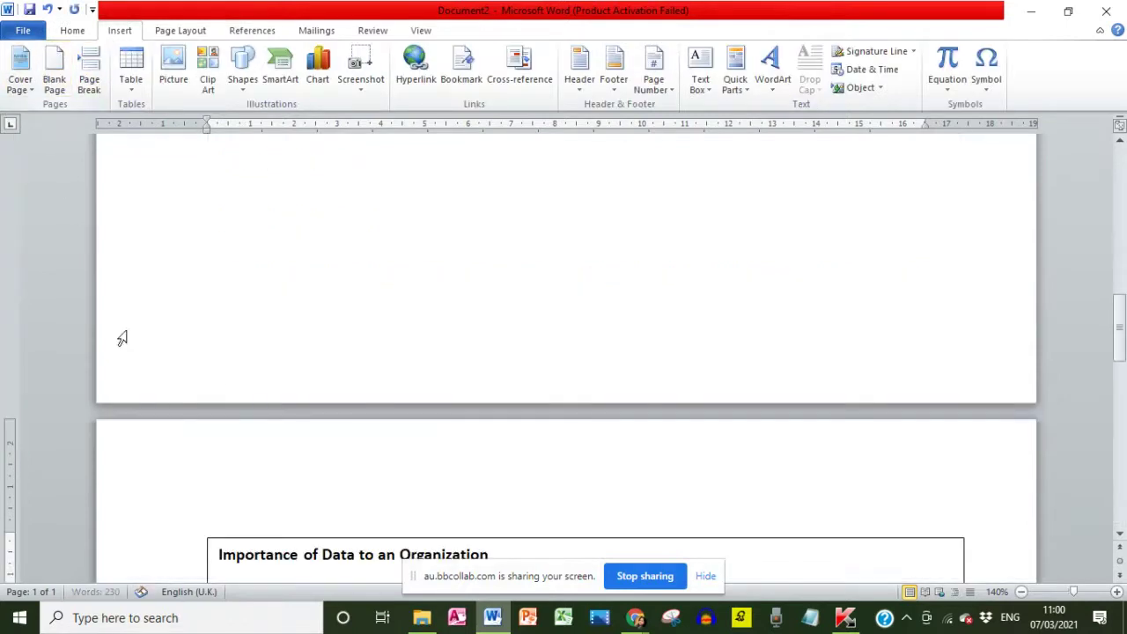
pyautogui.scroll(15, 230, 385)
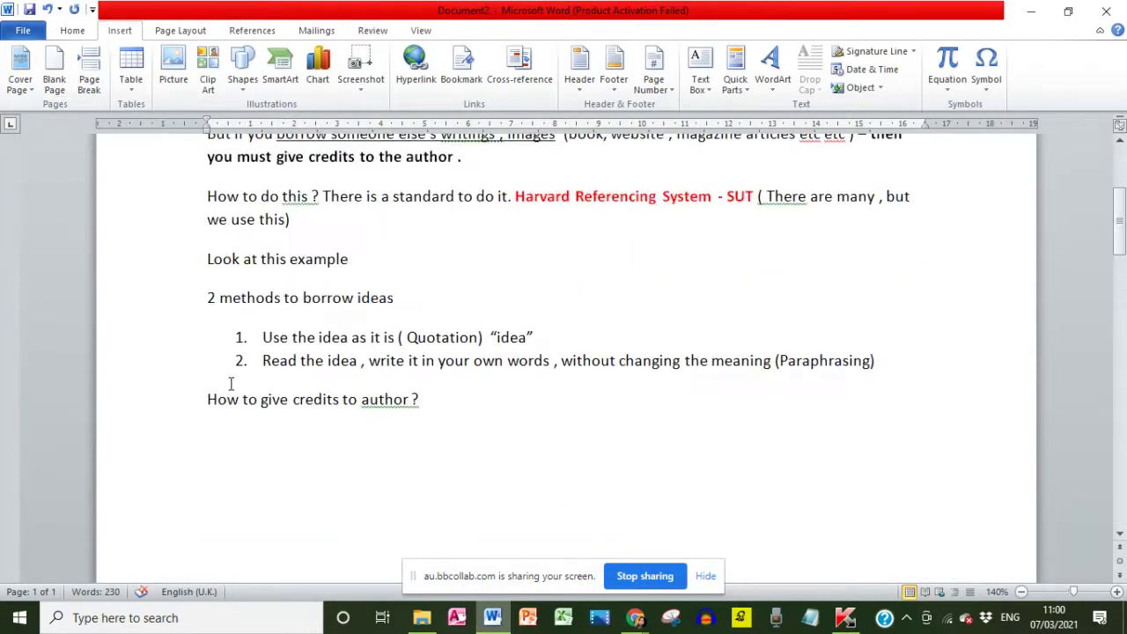
pyautogui.scroll(-15, 232, 382)
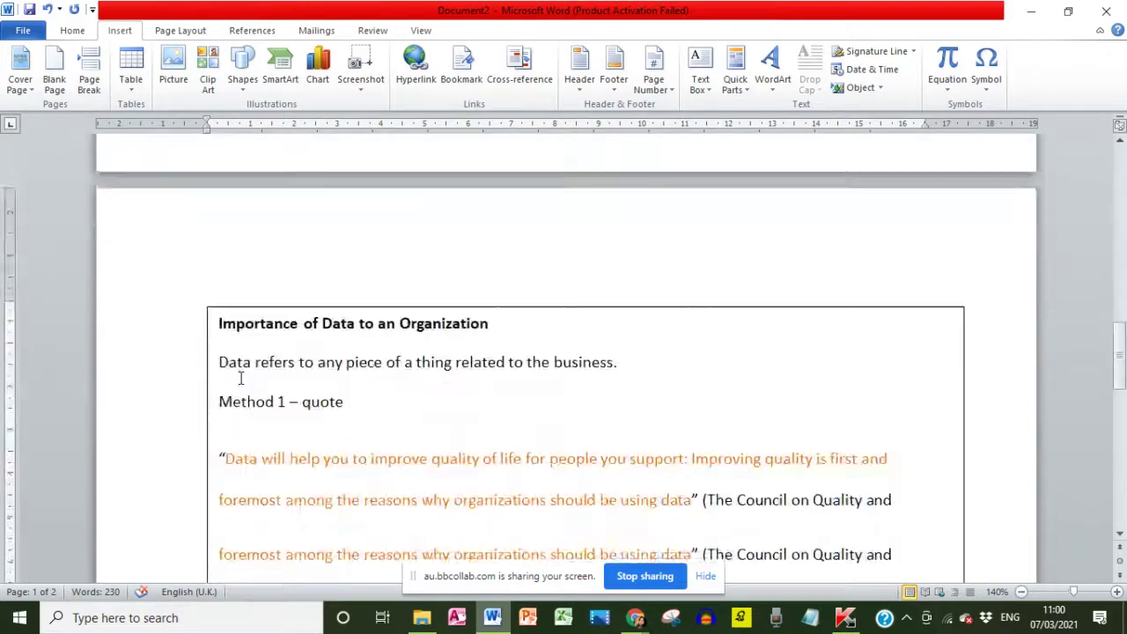
pyautogui.scroll(1, 237, 369)
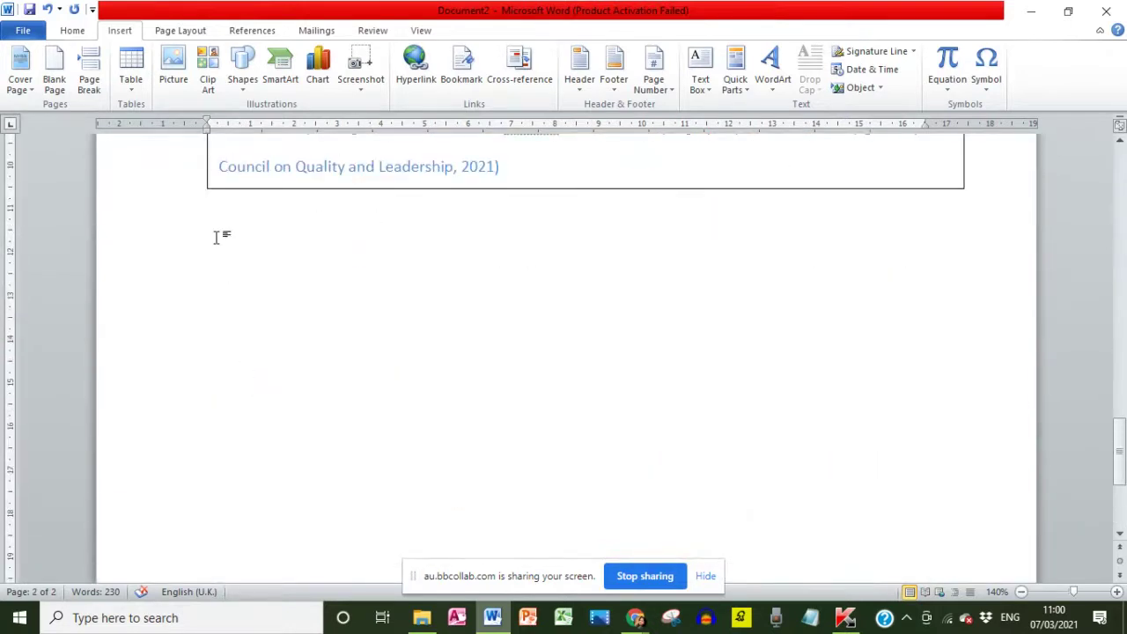
# Step: Below the text box, type 'Enf of your assignment' and 'last page - Full rer=ferences' on two lines
pyautogui.click(218, 239)
pyautogui.write('Data has a great impact on people , as it can enhance the way of living of those you support.  Companies involve in improving the life standards of people , so for that they highly depend on data they gather (The Council on Quality and Leadership, 2021)')
pyautogui.scroll(6, 232, 321)
pyautogui.scroll(-8, 232, 322)
pyautogui.write('Enf ')
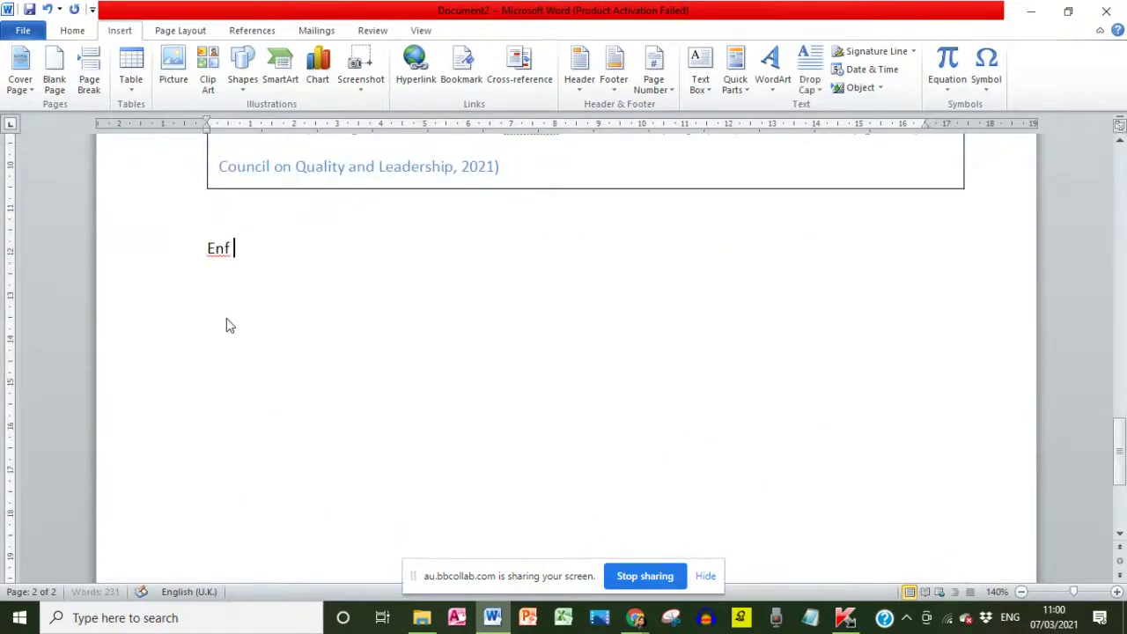
pyautogui.write('of your assignment')
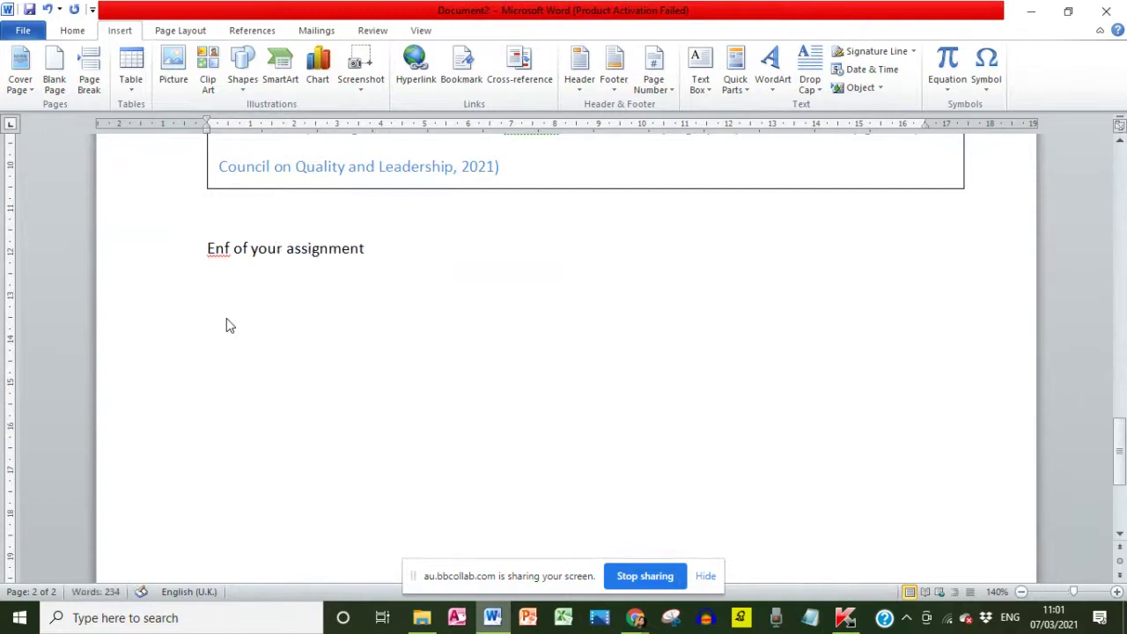
pyautogui.press('Return')
pyautogui.write('last page -')
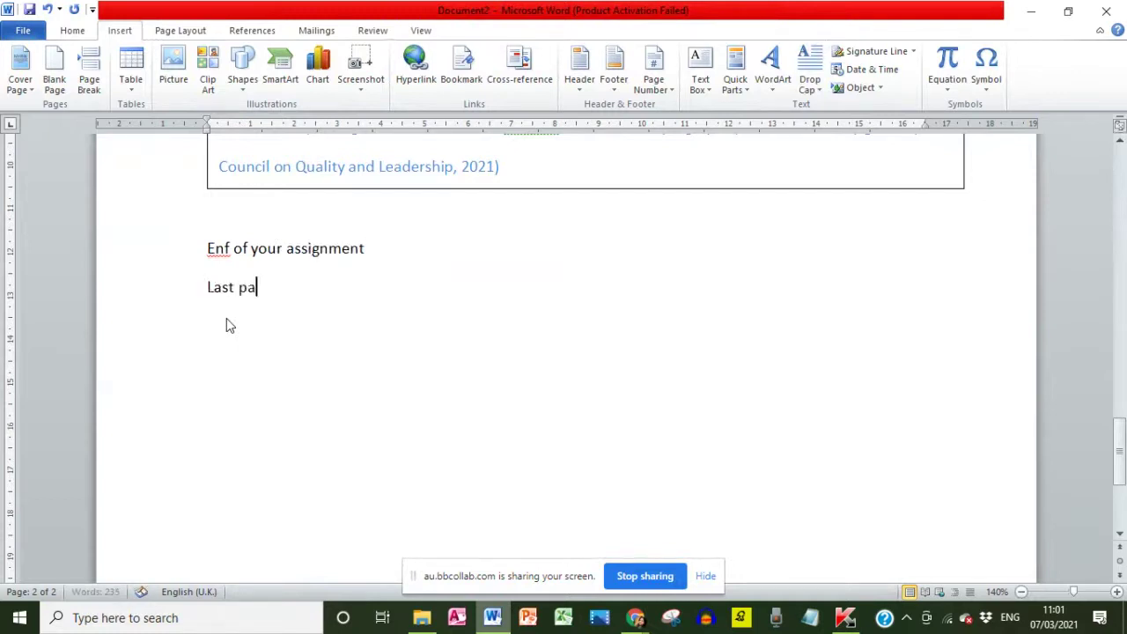
pyautogui.write(' Full rer=ferences')
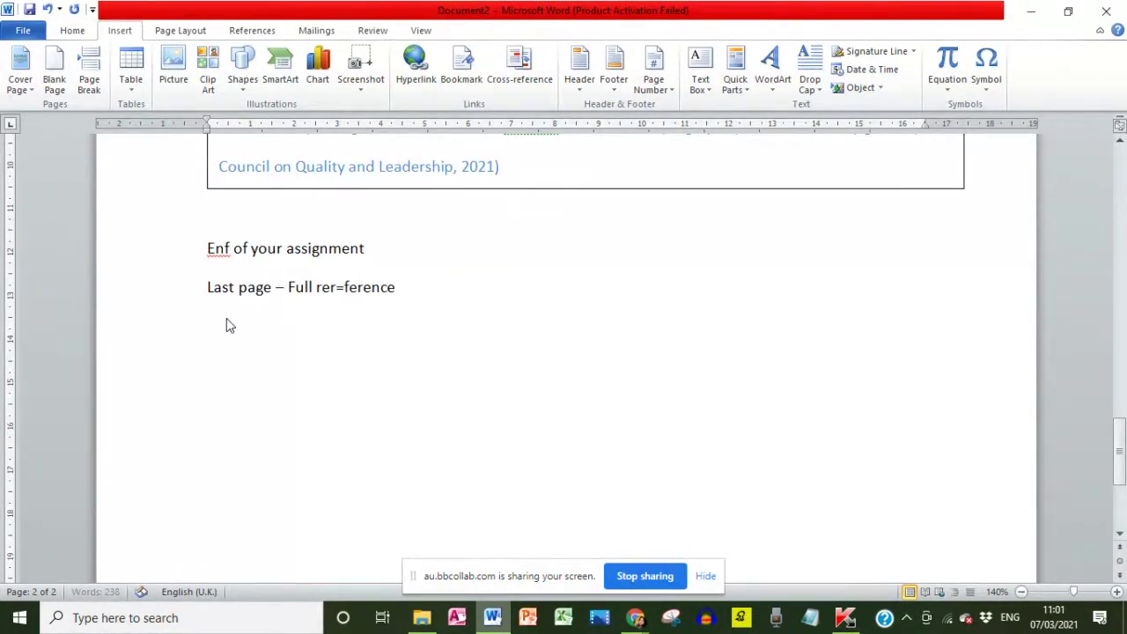
# Step: Fix the typos: remove the stray '=', change 'Enf' to 'End' and 'rerferences' to 'references'
pyautogui.click(344, 298)
pyautogui.press('BackSpace')
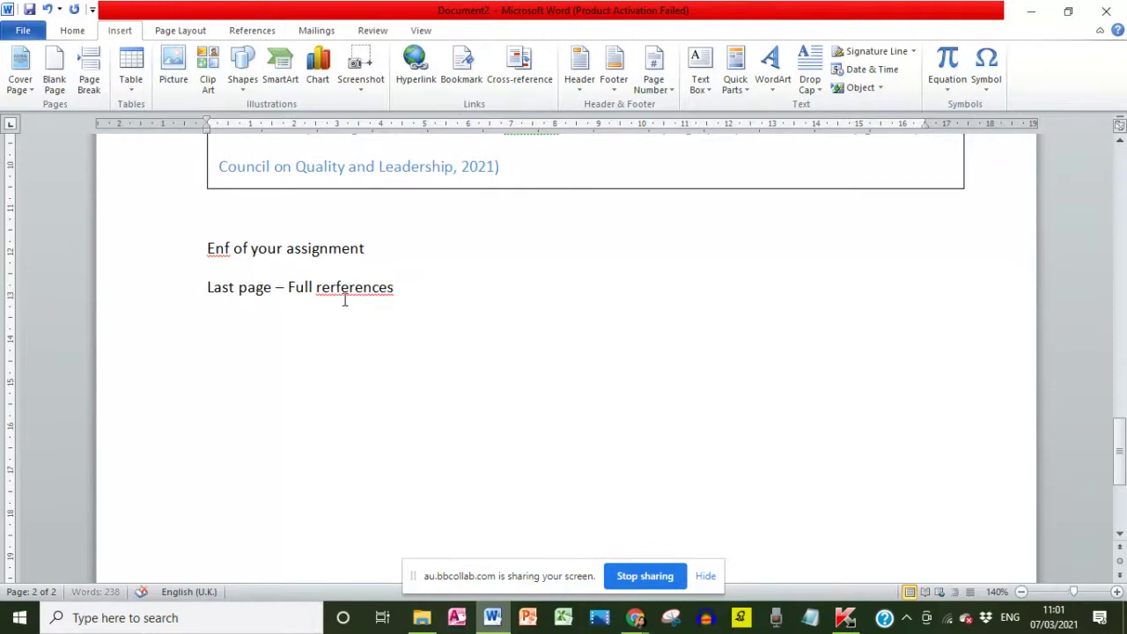
pyautogui.click(231, 248)
pyautogui.press('BackSpace')
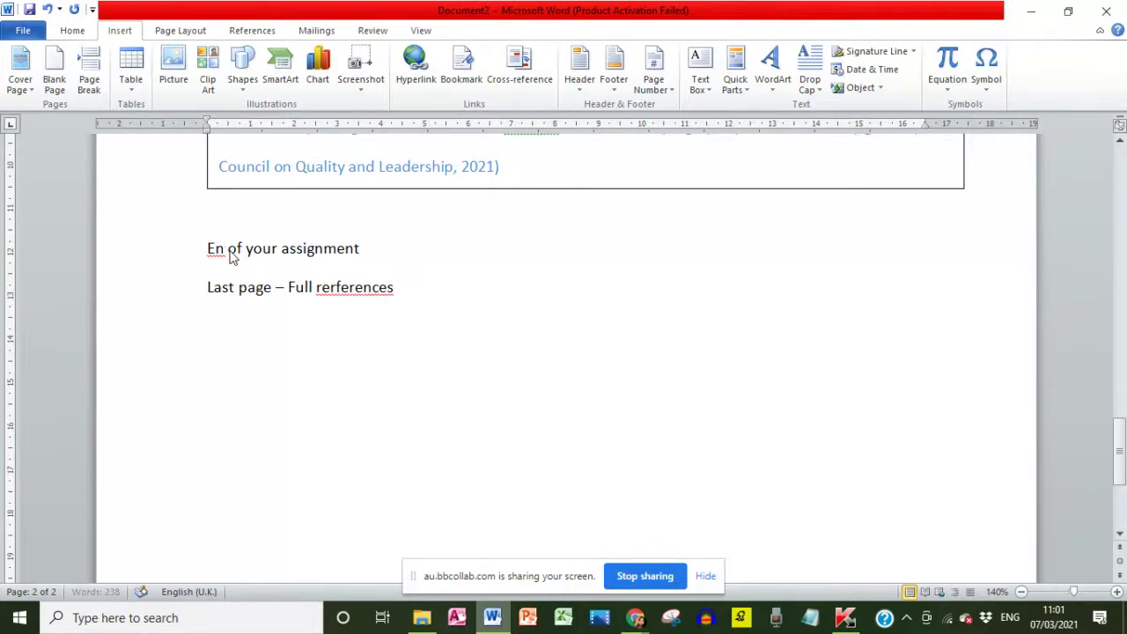
pyautogui.write('d')
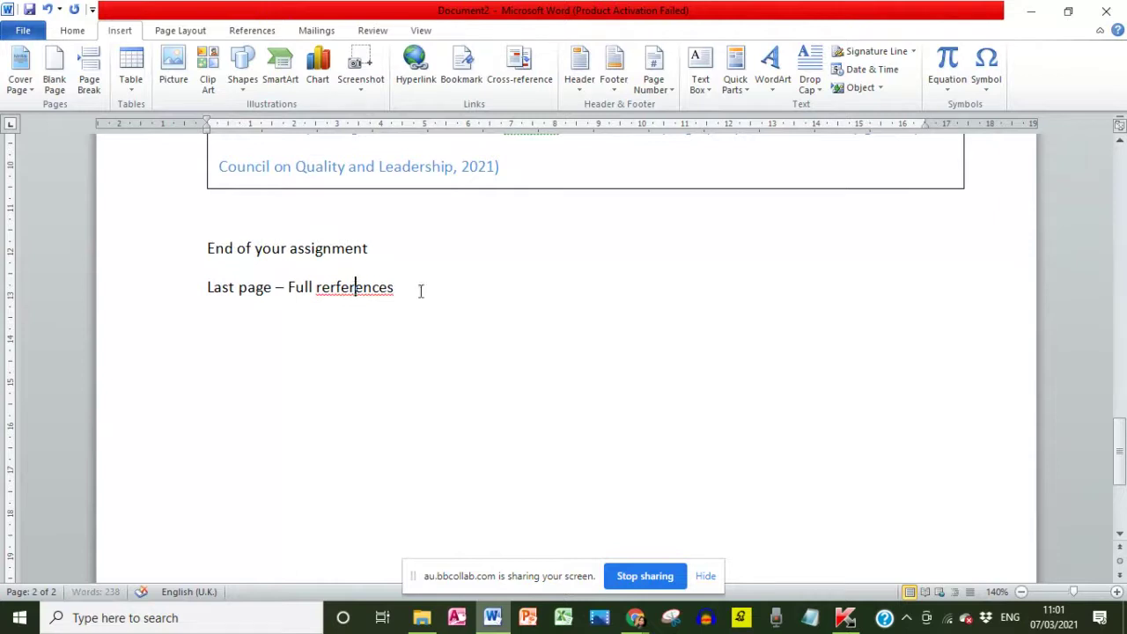
pyautogui.rightClick(421, 290)
pyautogui.click(445, 307)
# Step: Check the quote's citation, then return the cursor to the end of 'Full references'
pyautogui.scroll(5, 780, 405)
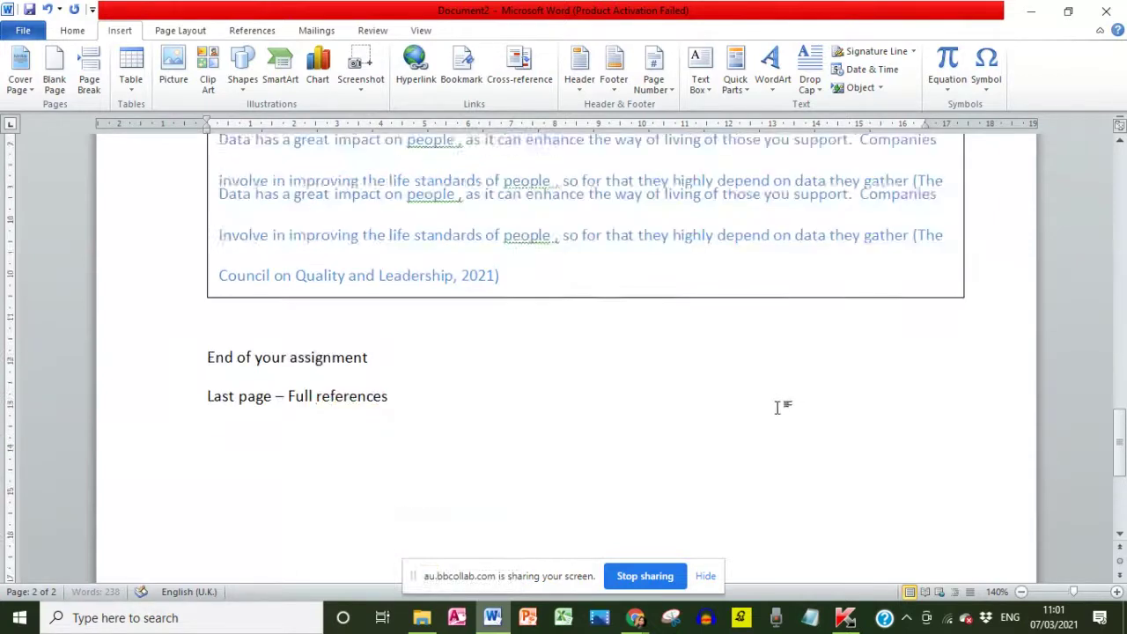
pyautogui.click(705, 311)
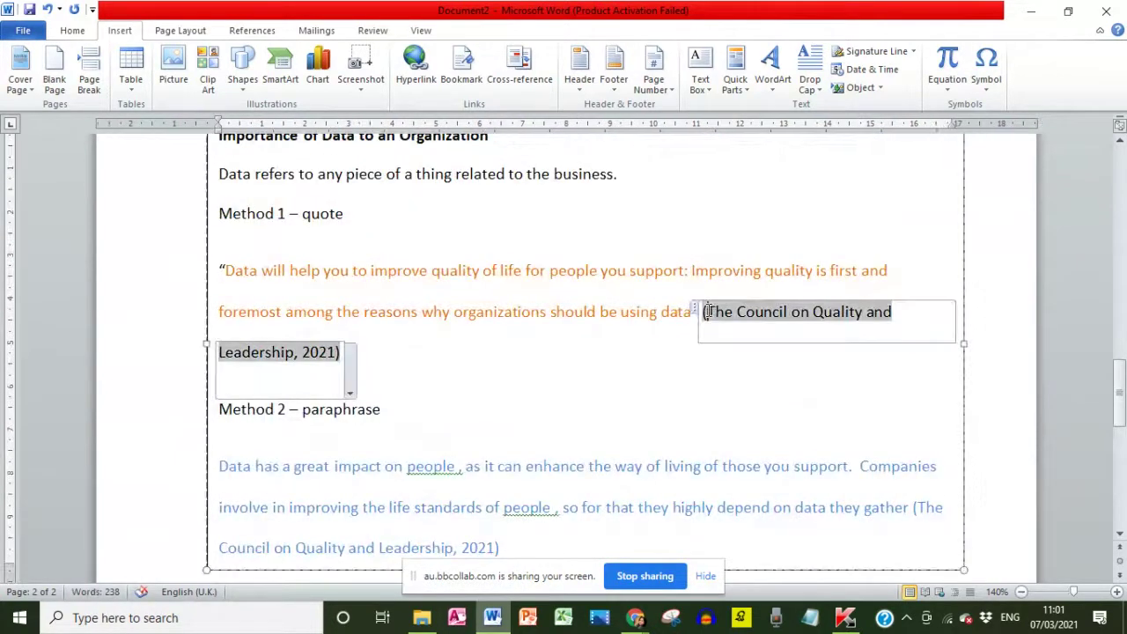
pyautogui.scroll(-3, 645, 367)
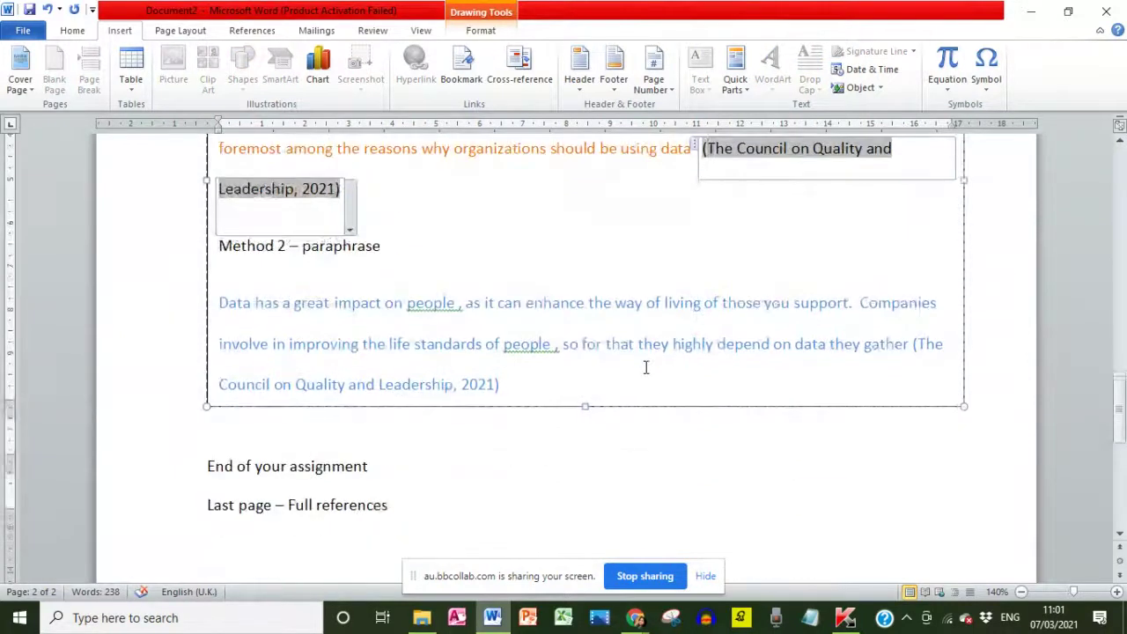
pyautogui.scroll(-3, 646, 367)
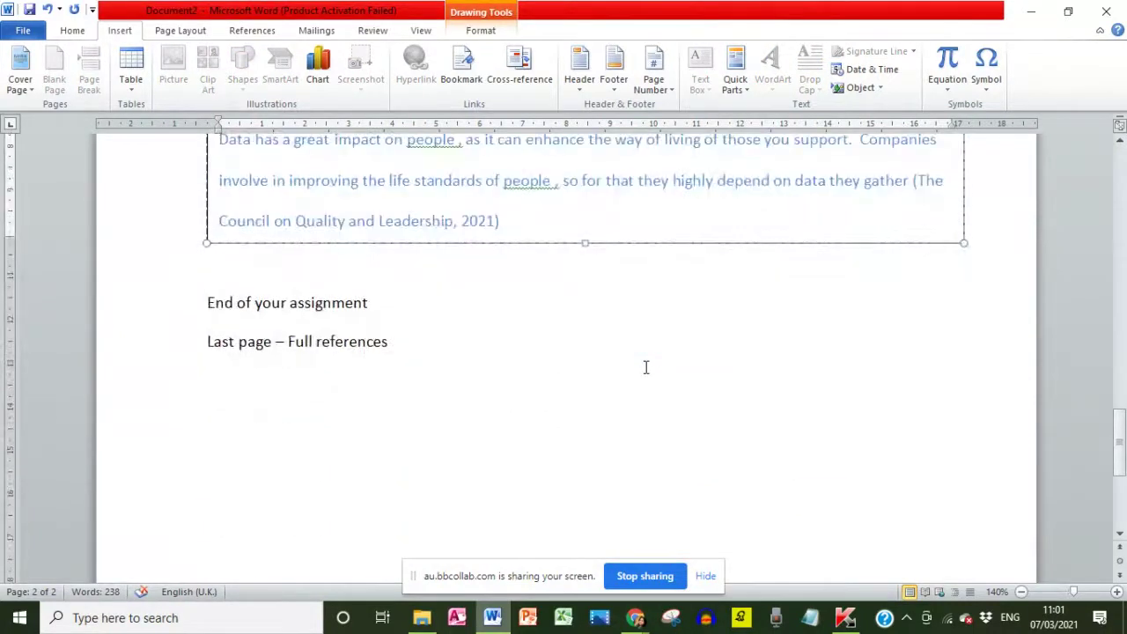
pyautogui.scroll(-1, 646, 367)
pyautogui.click(403, 292)
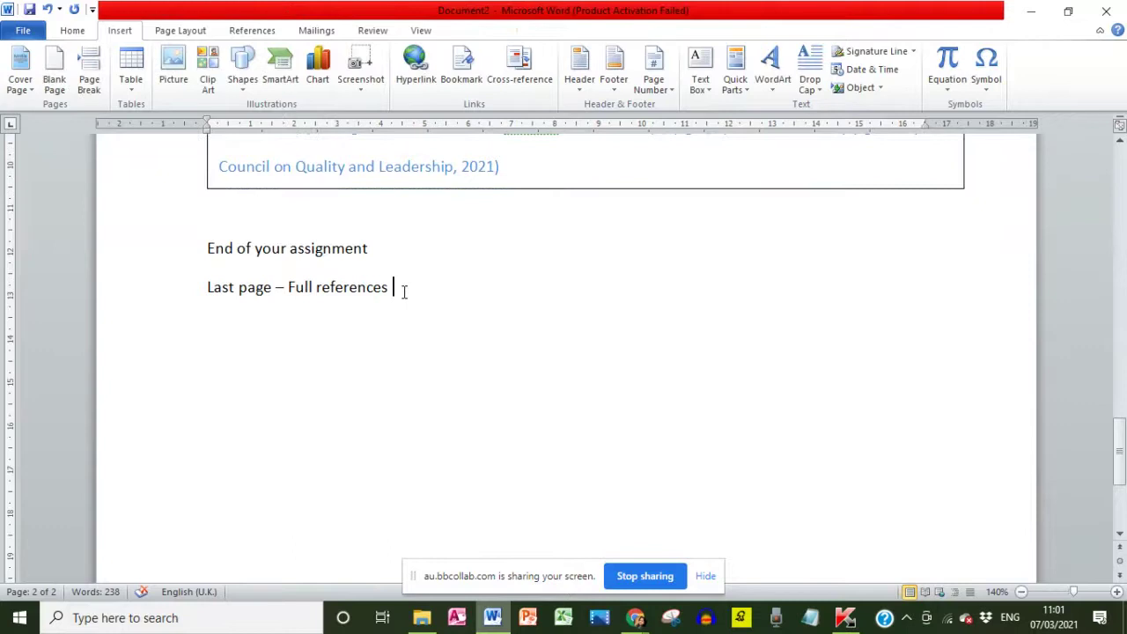
# Step: Start a new page for the references and inspect the quote's in-text citation
pyautogui.hotkey('ctrl', 'Return')
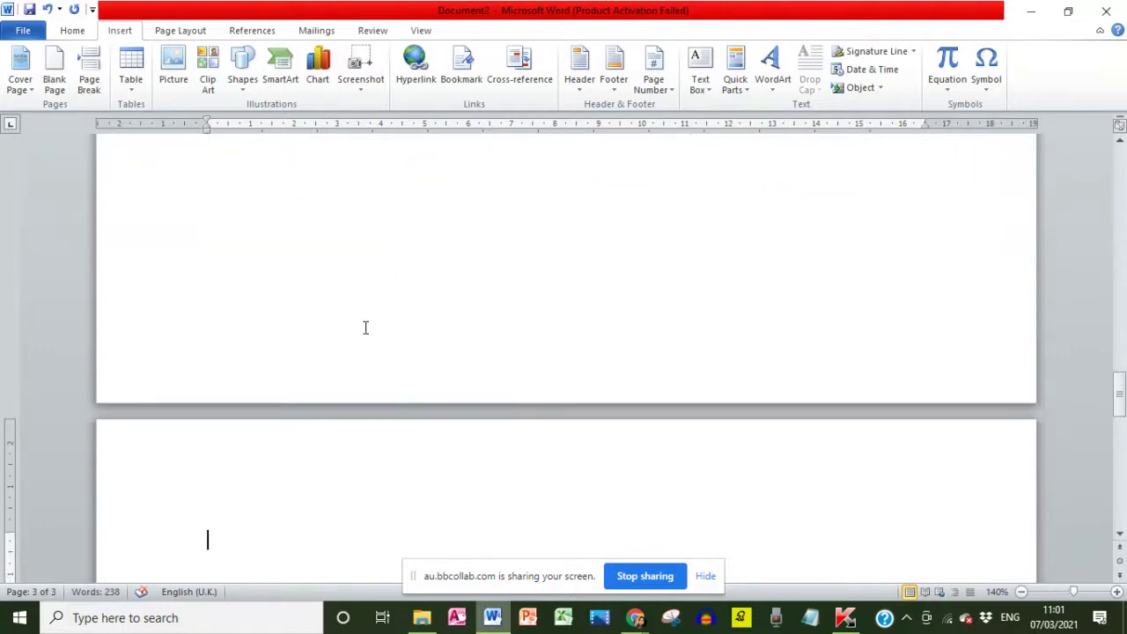
pyautogui.scroll(-4, 364, 327)
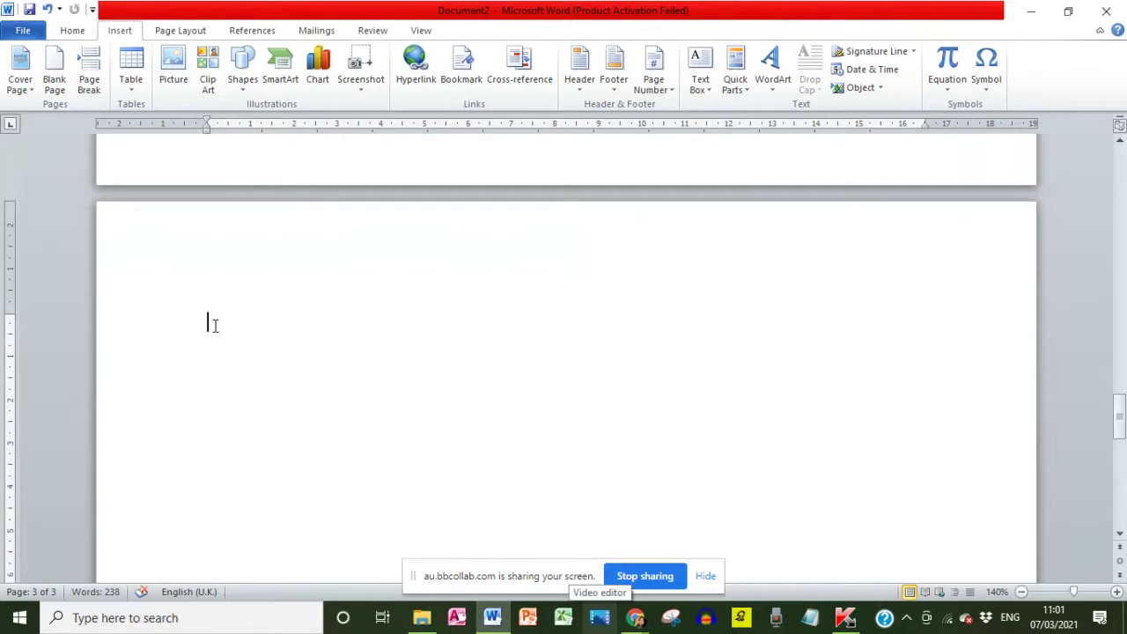
pyautogui.scroll(10, 237, 344)
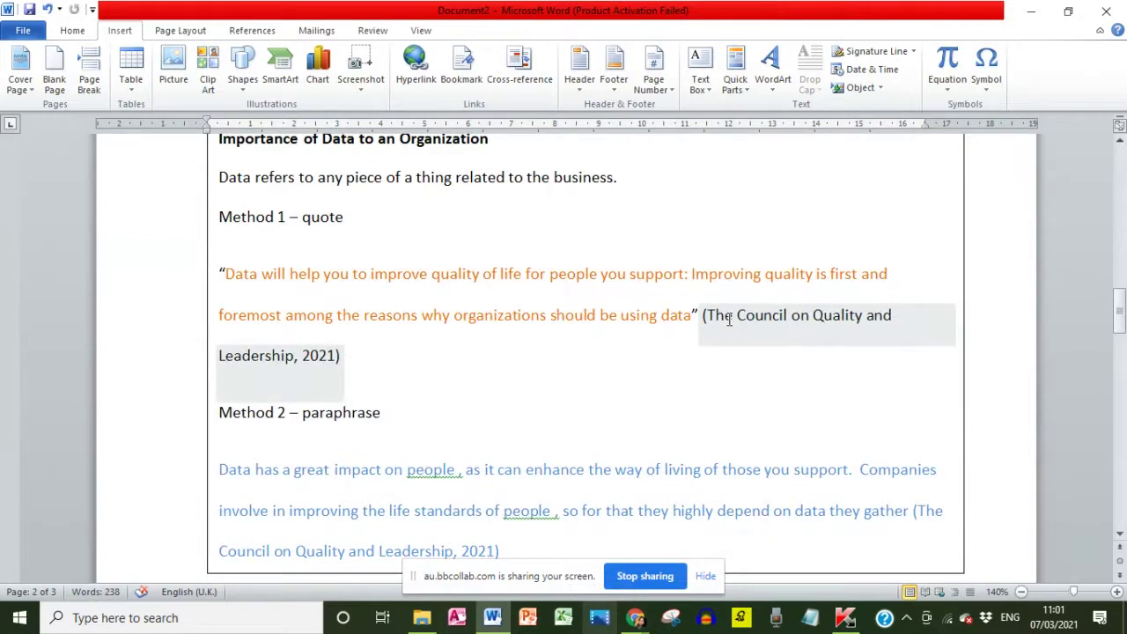
pyautogui.click(733, 315)
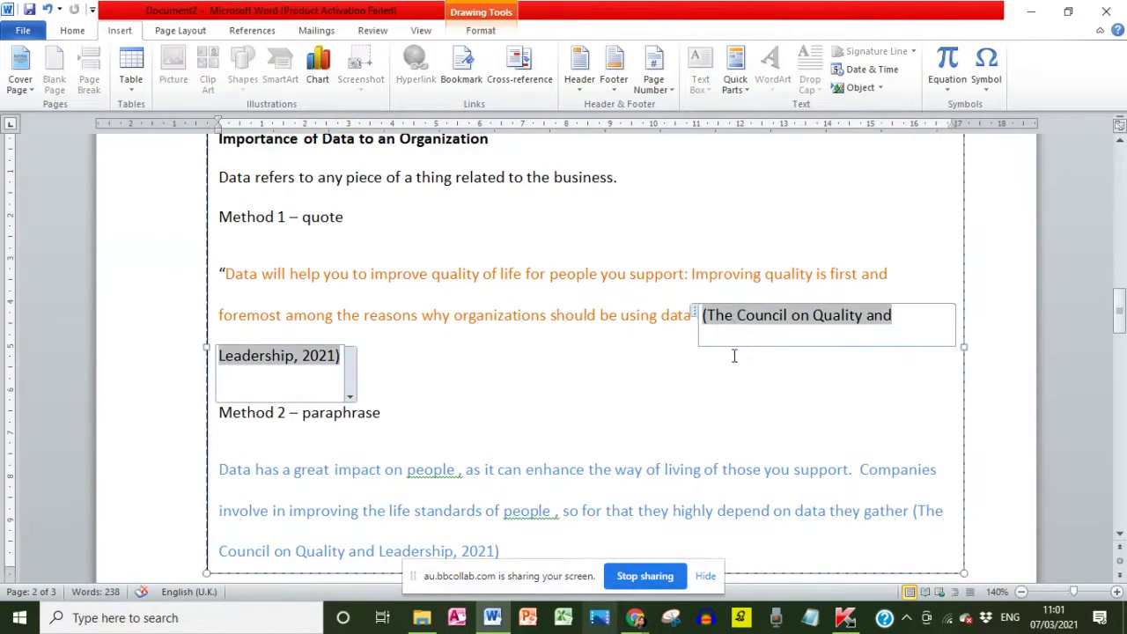
pyautogui.scroll(-2, 713, 385)
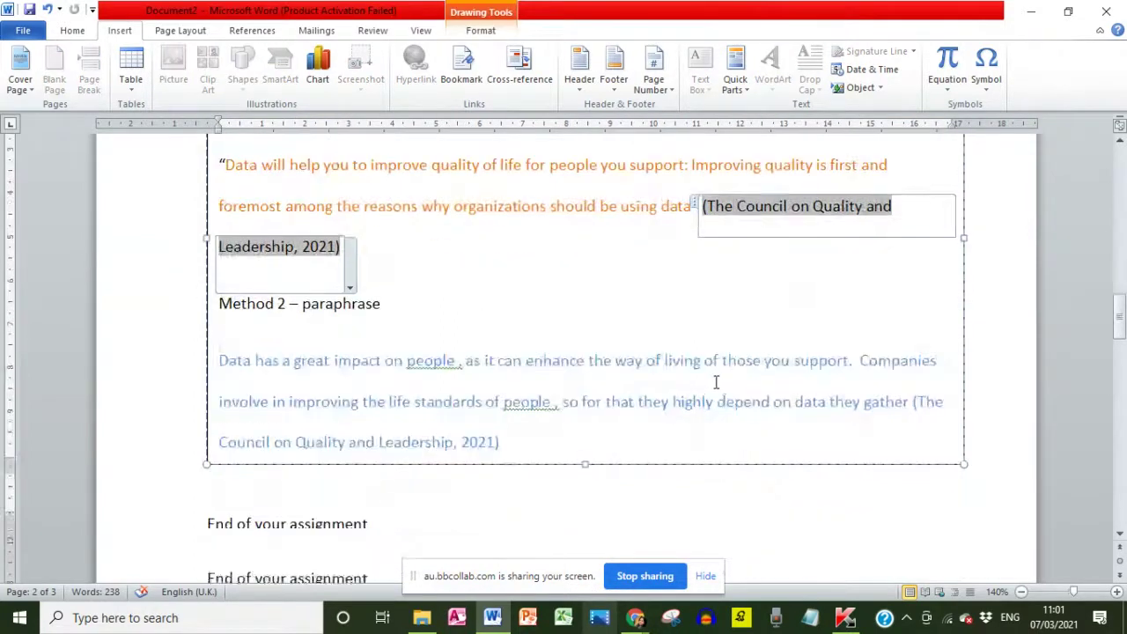
pyautogui.scroll(5, 637, 309)
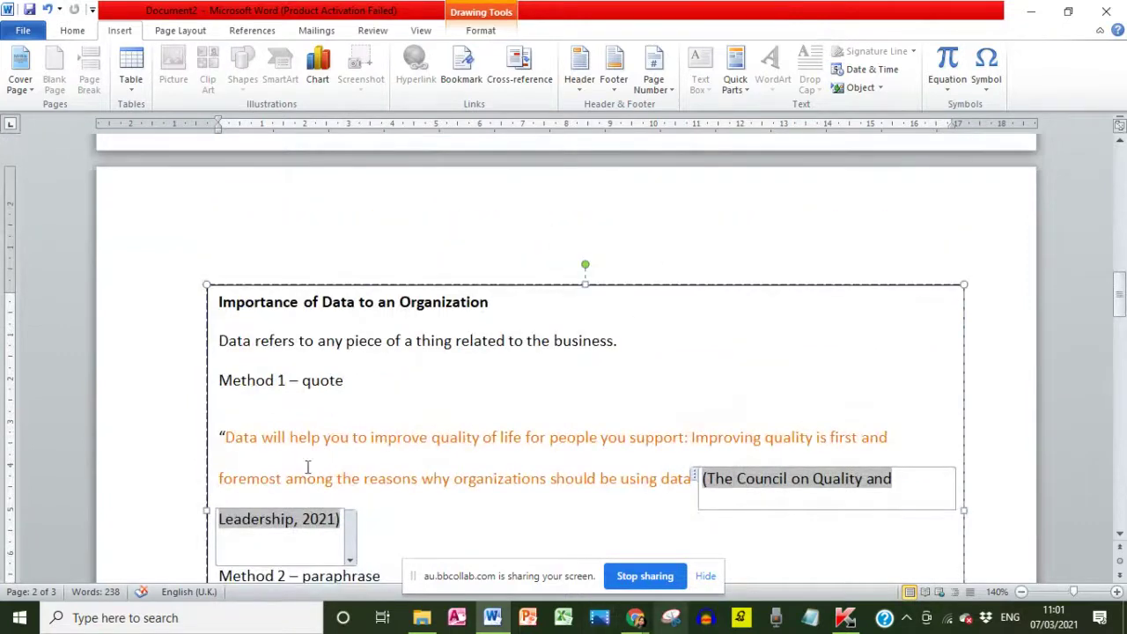
pyautogui.scroll(-1, 272, 320)
pyautogui.scroll(-3, 492, 339)
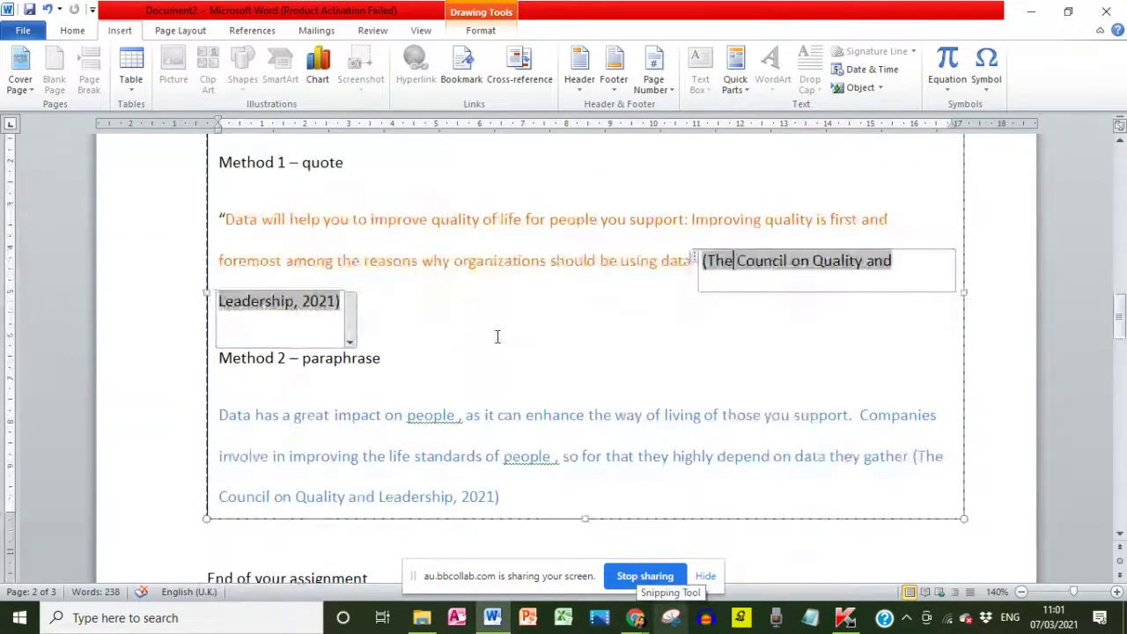
# Step: Inspect the paraphrase's in-text citation, then go to blank page 3 and the References tab
pyautogui.click(413, 495)
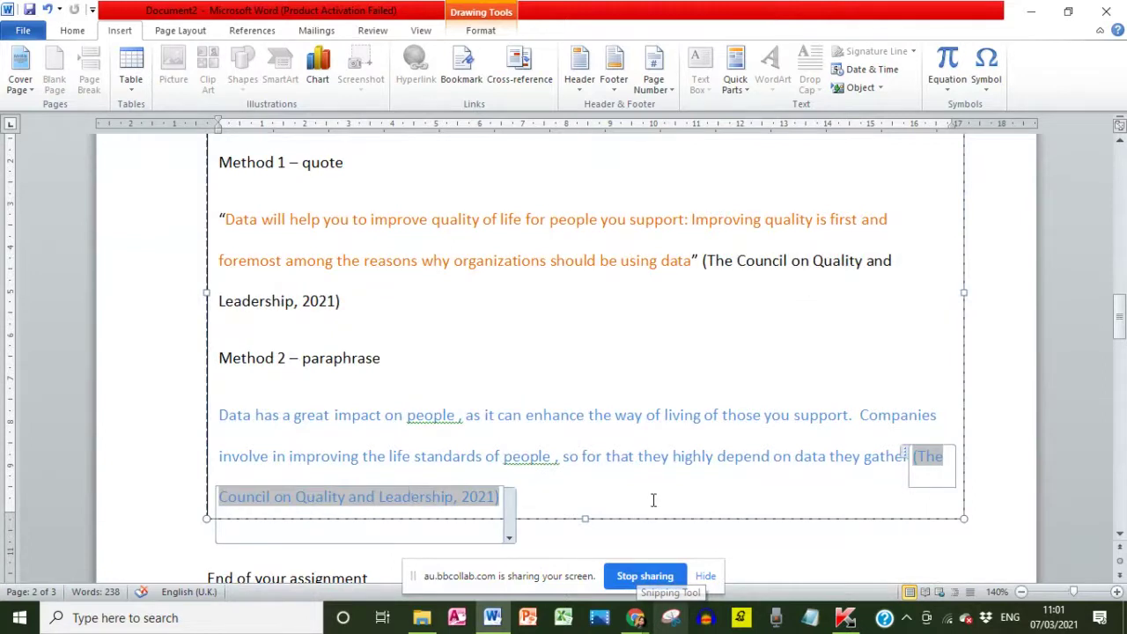
pyautogui.scroll(-1, 654, 500)
pyautogui.scroll(-10, 653, 500)
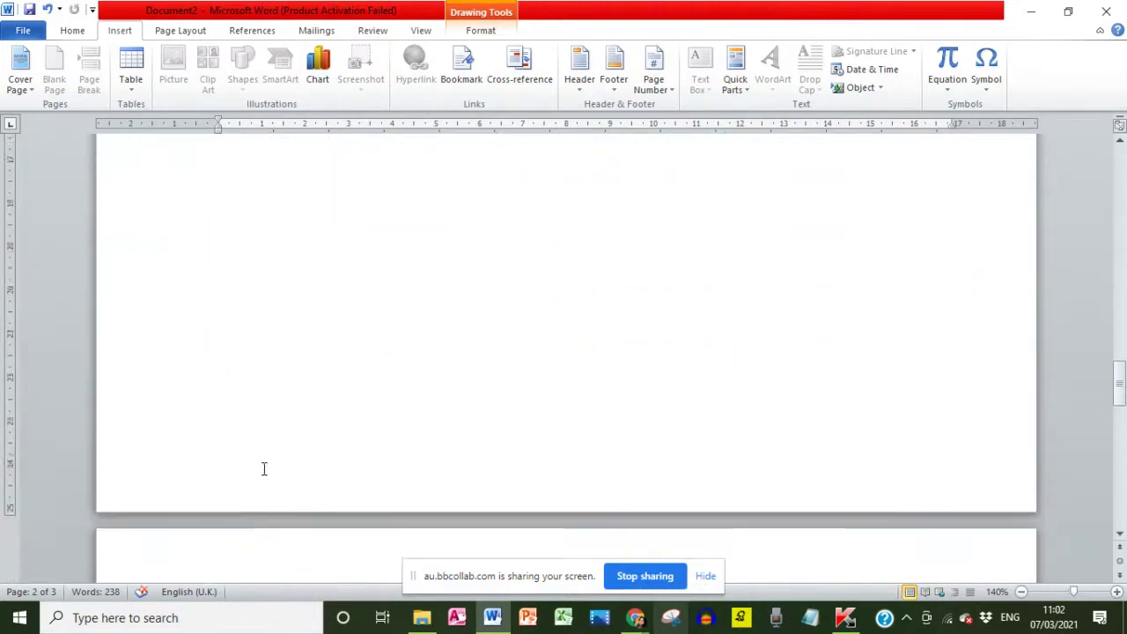
pyautogui.scroll(-2, 264, 468)
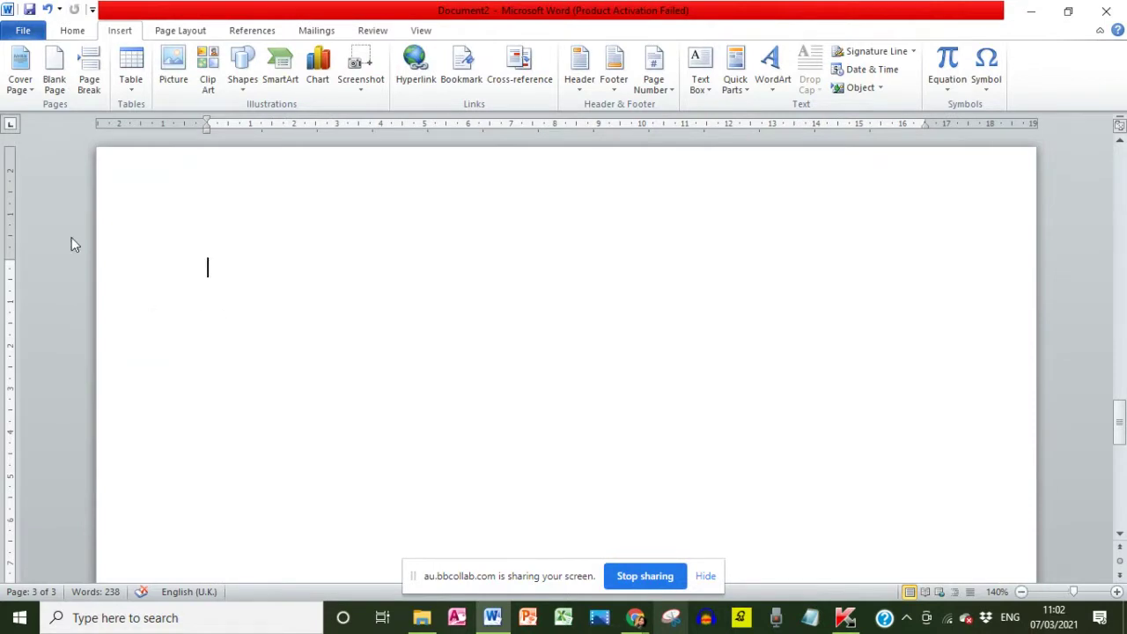
pyautogui.click(251, 31)
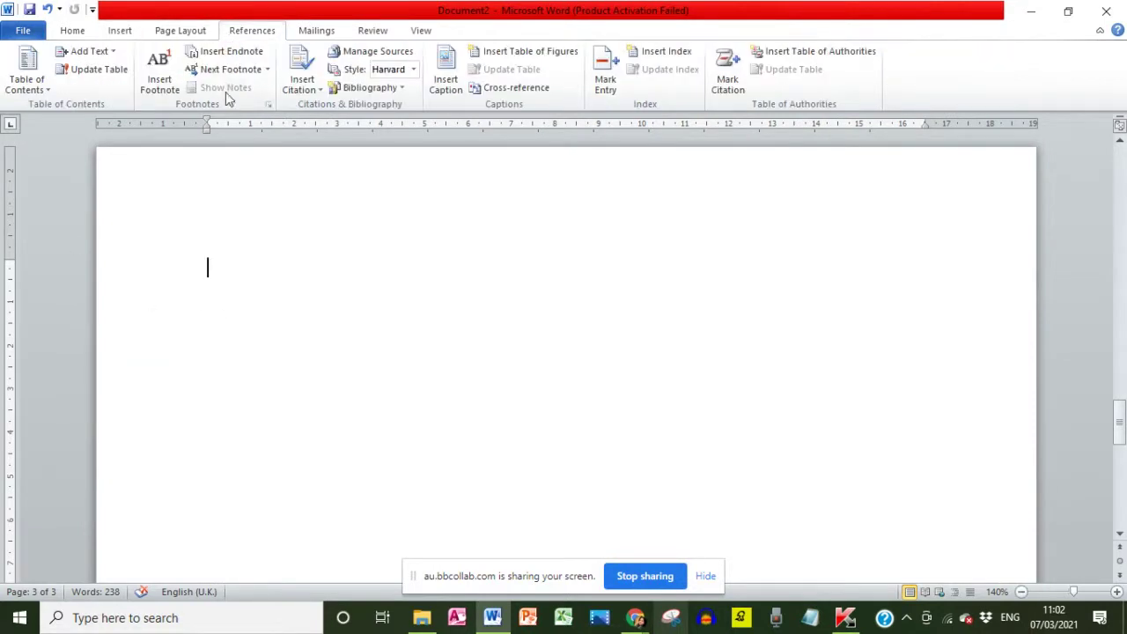
# Step: Insert the built-in Bibliography on page 3 and add a full stop after 2021
pyautogui.click(402, 89)
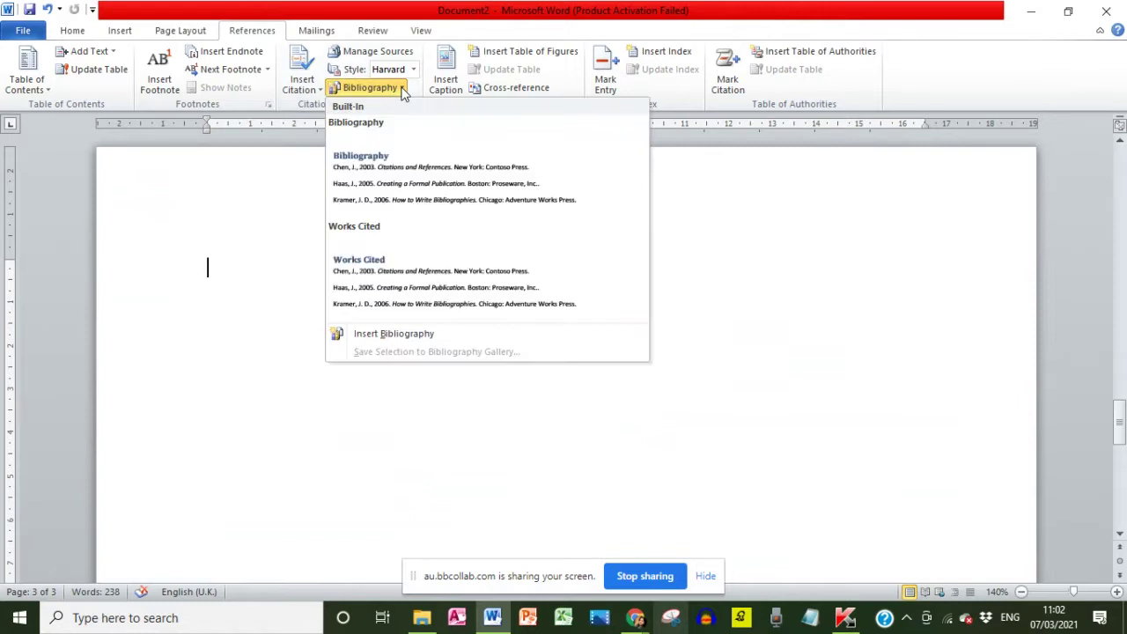
pyautogui.click(398, 179)
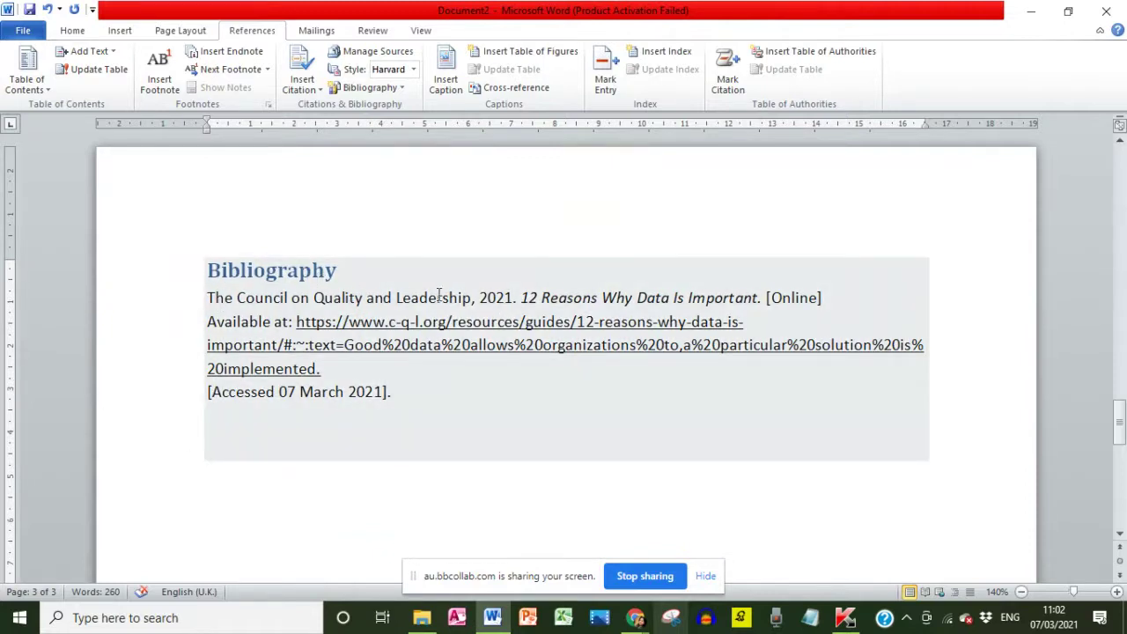
pyautogui.click(513, 297)
pyautogui.write('.')
pyautogui.click(794, 298)
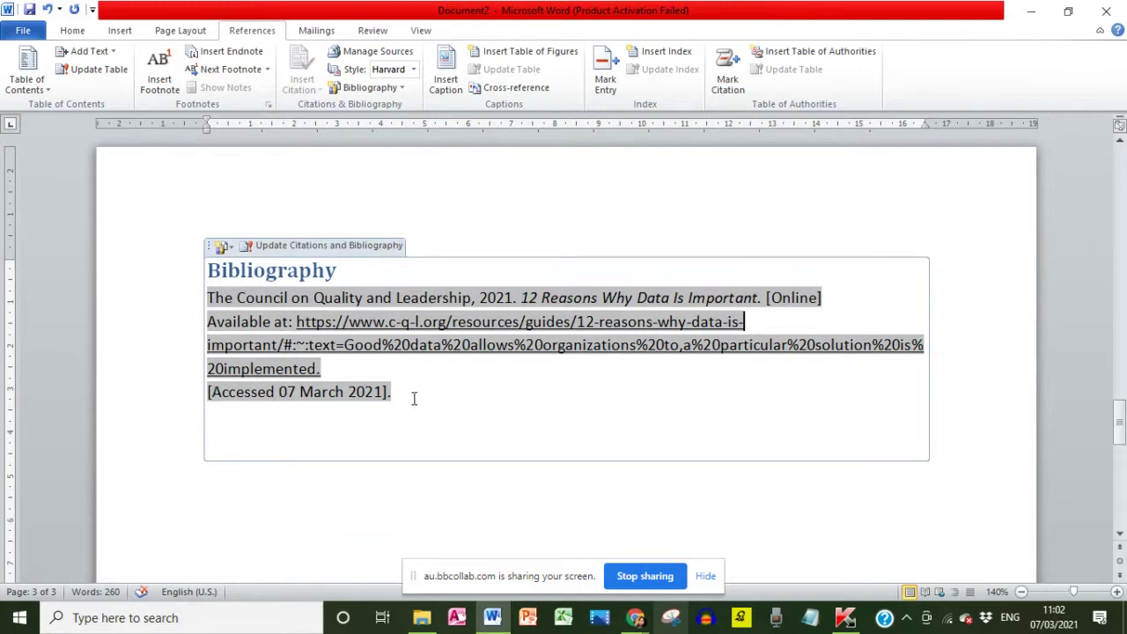
# Step: Enlarge the paraphrase text box and type 'Hello world 2021 , corona free !' beneath its citation
pyautogui.scroll(1, 410, 395)
pyautogui.scroll(15, 411, 395)
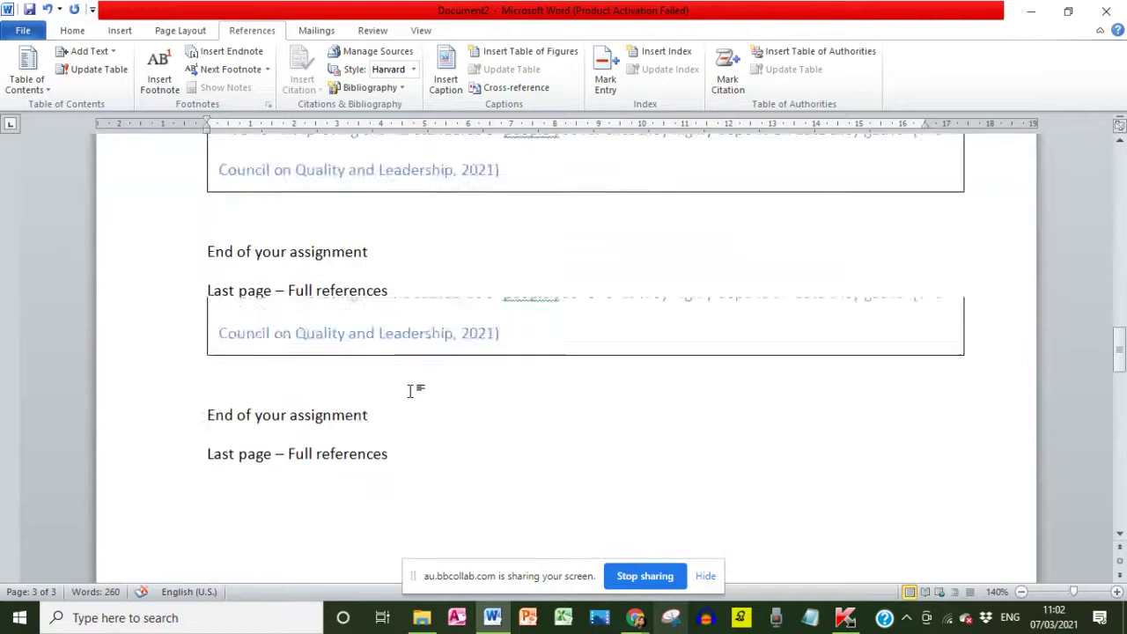
pyautogui.scroll(-4, 411, 392)
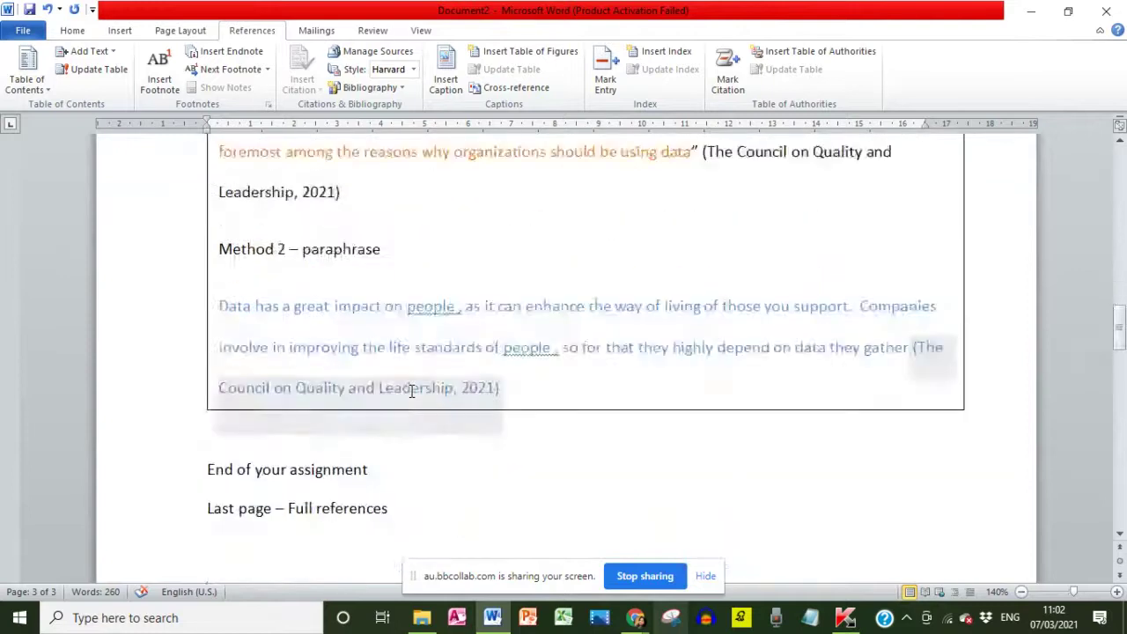
pyautogui.click(546, 384)
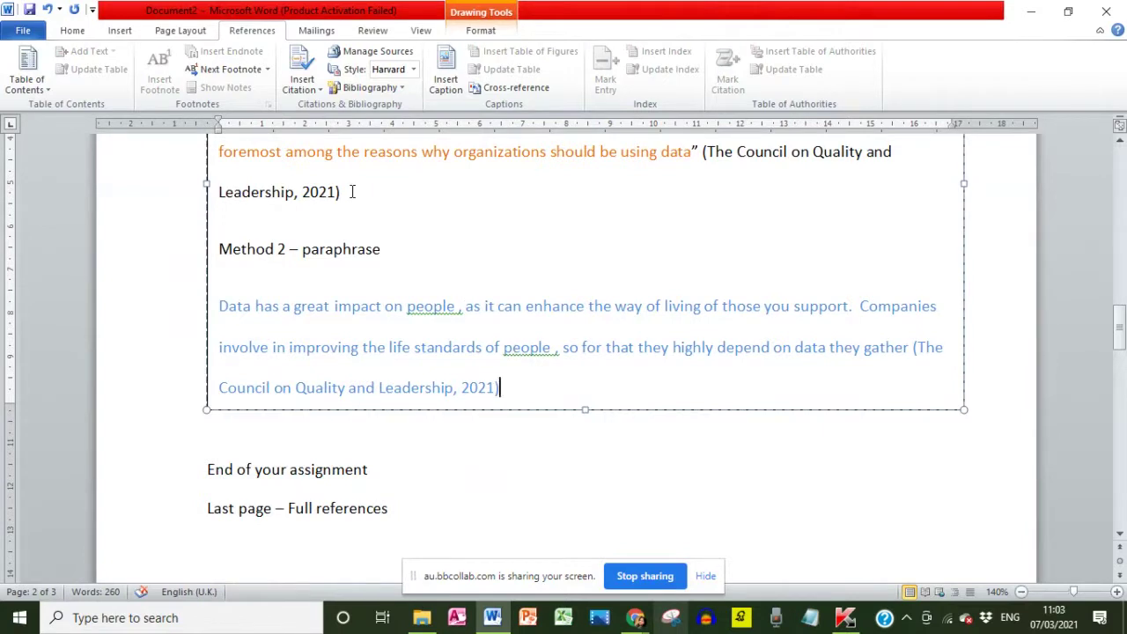
pyautogui.click(307, 95)
pyautogui.click(307, 95)
pyautogui.moveTo(587, 407); pyautogui.dragTo(590, 506)
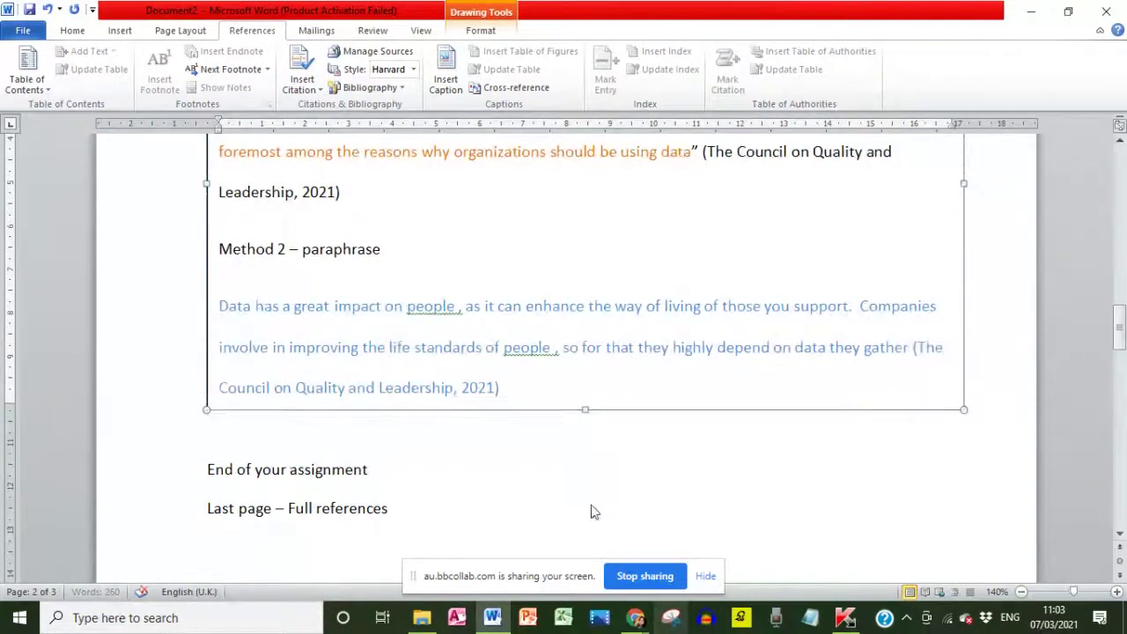
pyautogui.click(251, 451)
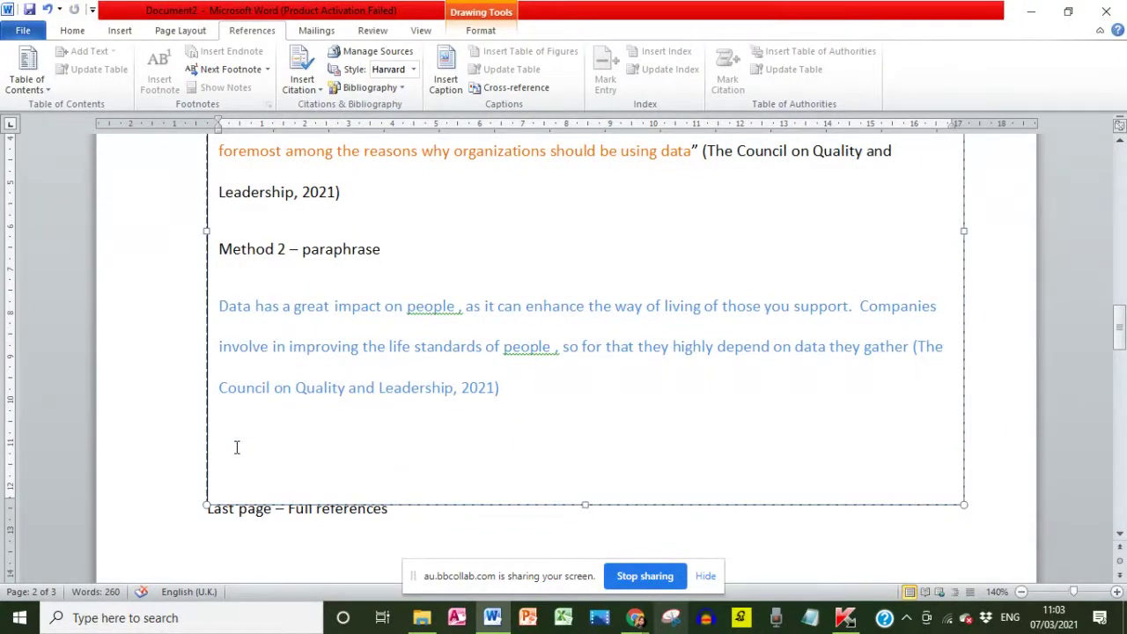
pyautogui.write('Hello world 2021 ')
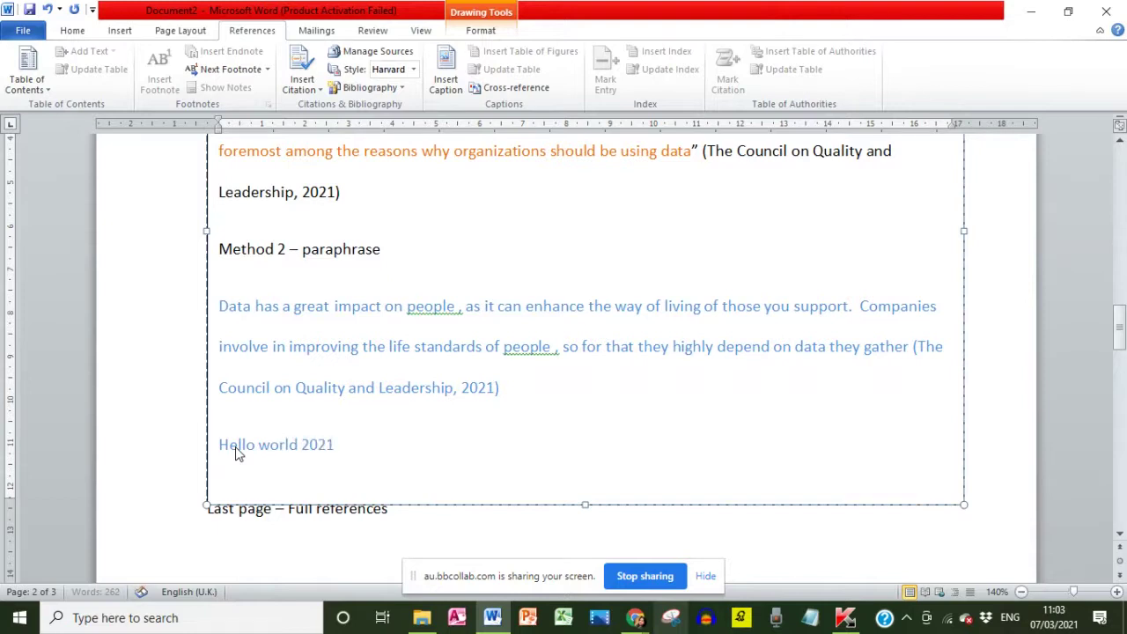
pyautogui.write(', corona free')
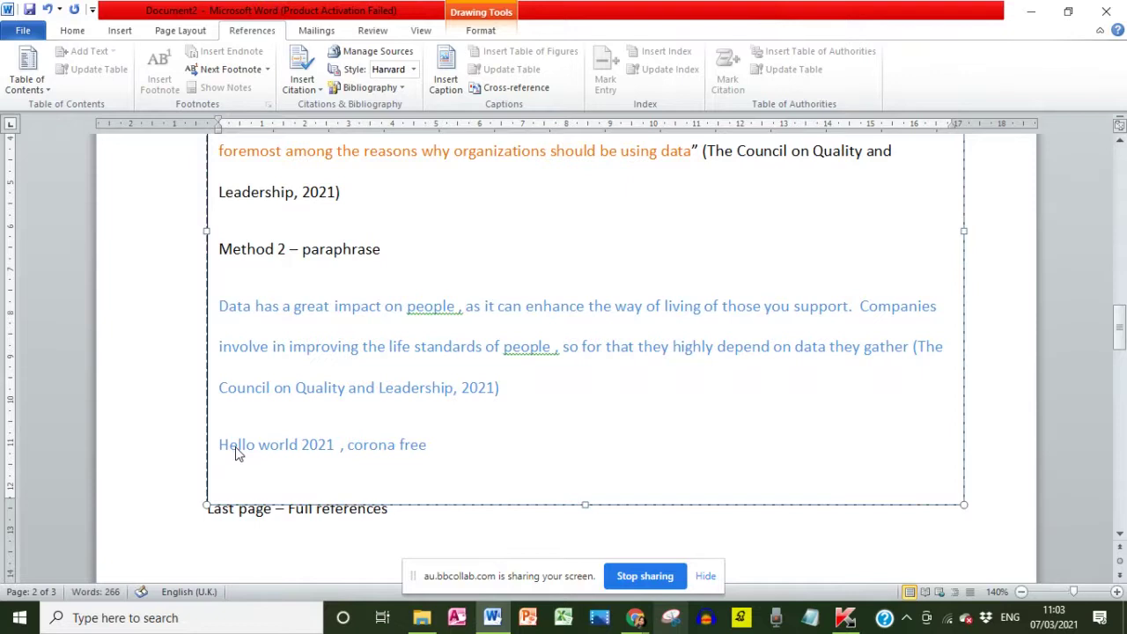
pyautogui.write(' !')
# Step: Create a new citation source of type Book and open its Author name editor
pyautogui.click(297, 88)
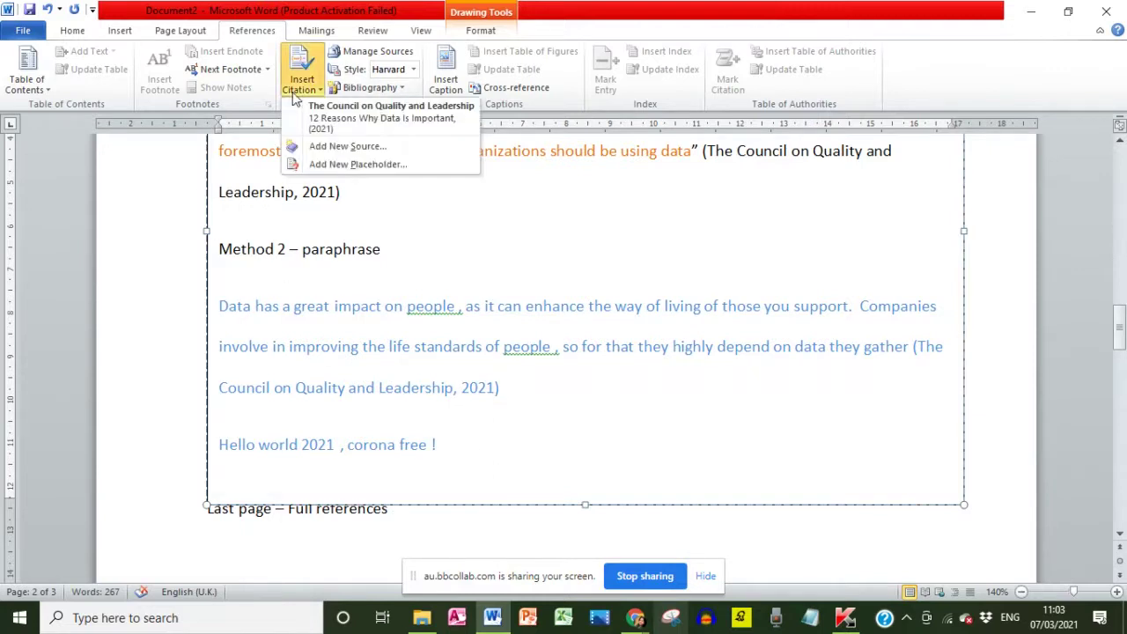
pyautogui.click(310, 151)
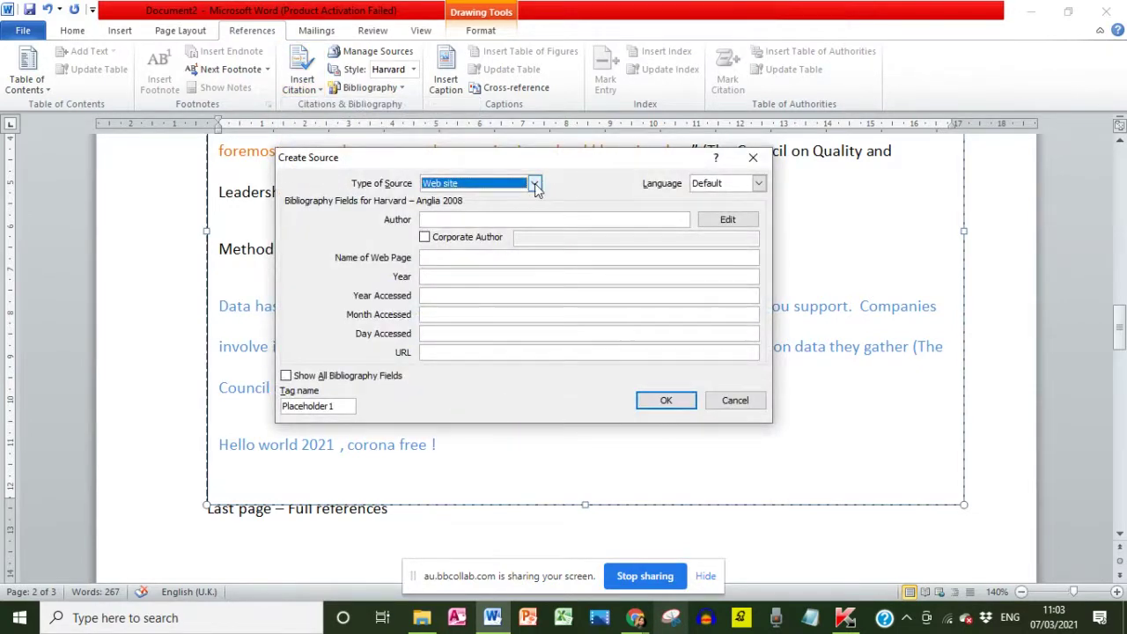
pyautogui.click(534, 184)
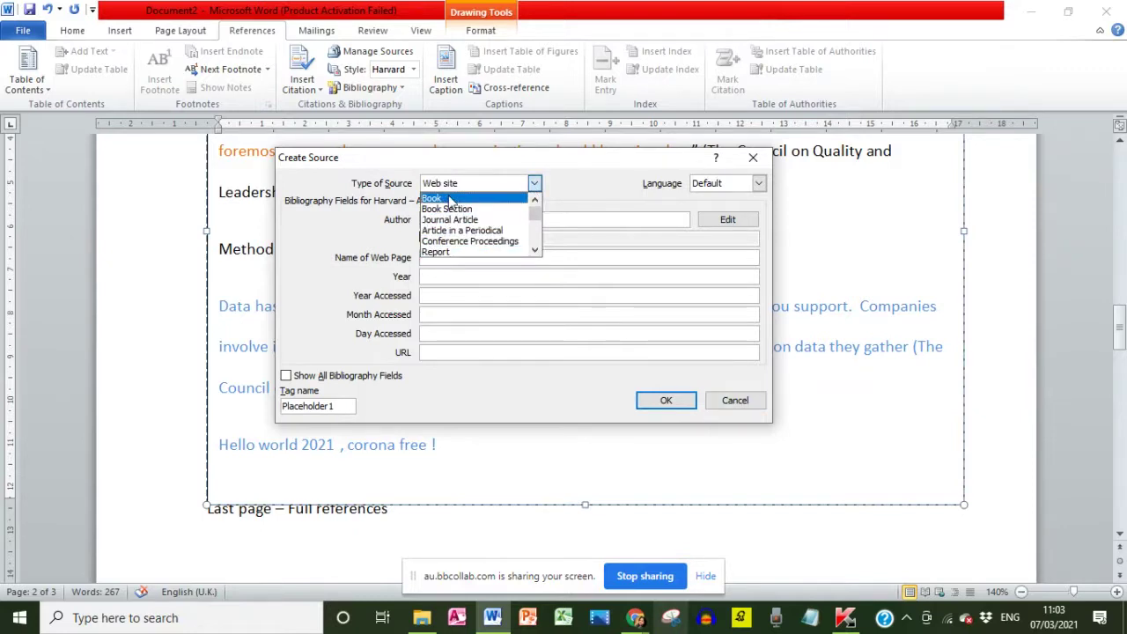
pyautogui.click(449, 199)
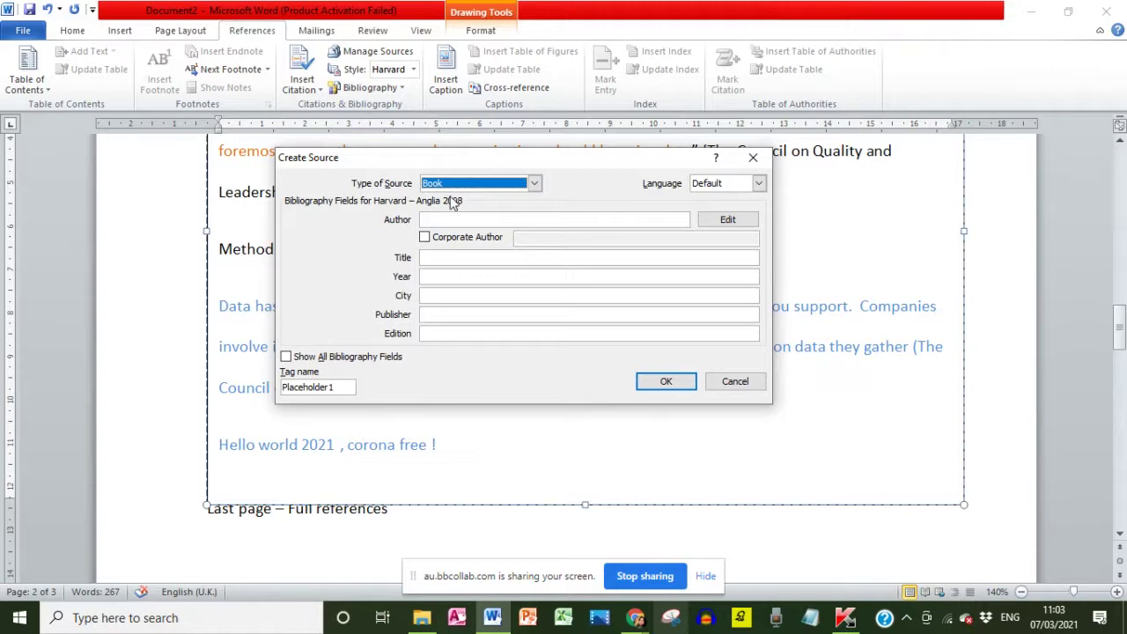
pyautogui.click(448, 220)
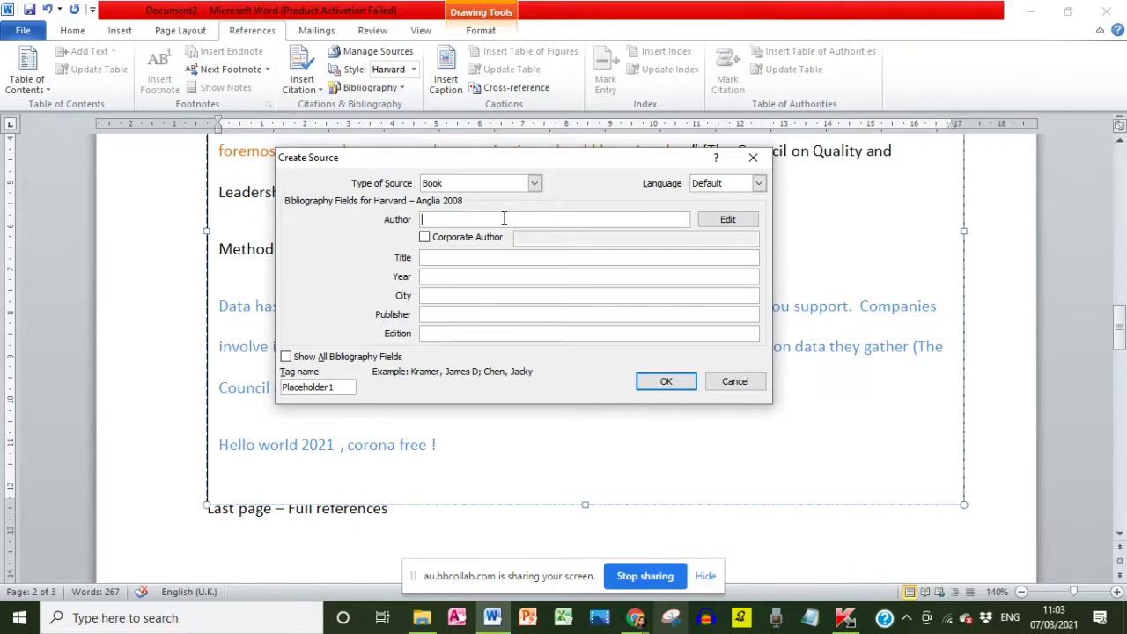
pyautogui.click(736, 221)
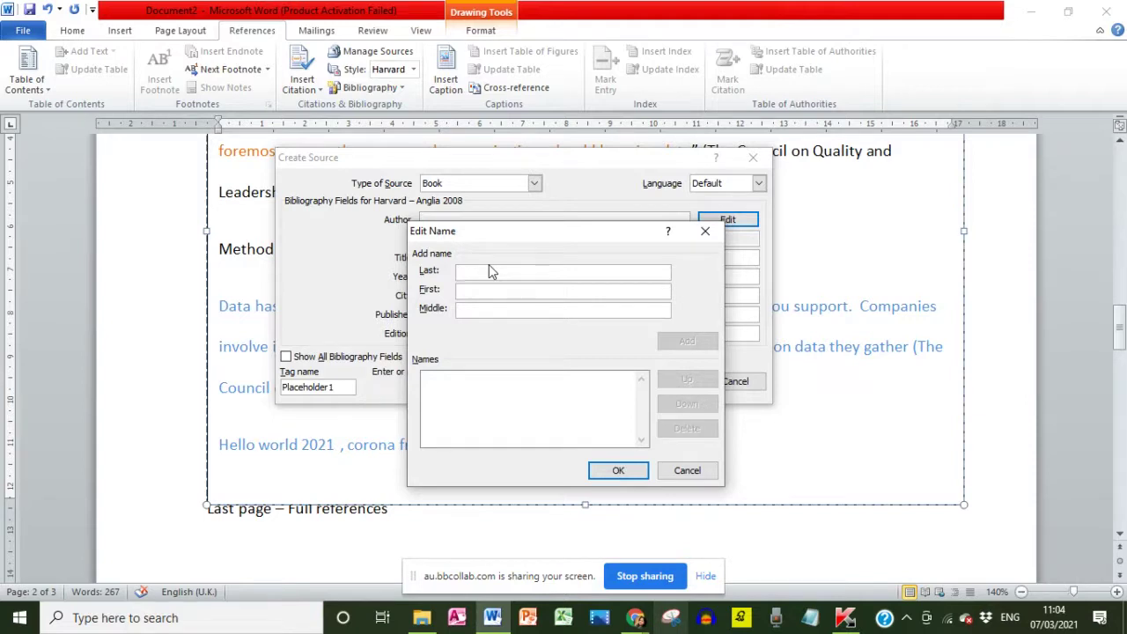
# Step: Add the first author, Smith, with middle initial B
pyautogui.write('Smith')
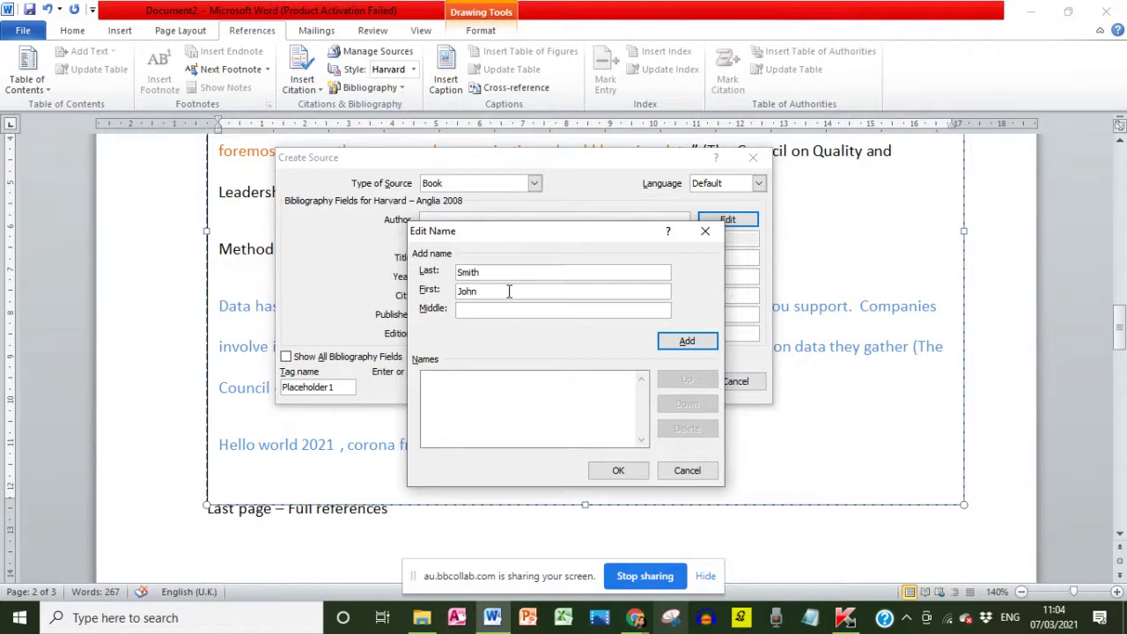
pyautogui.click(510, 304)
pyautogui.write('B')
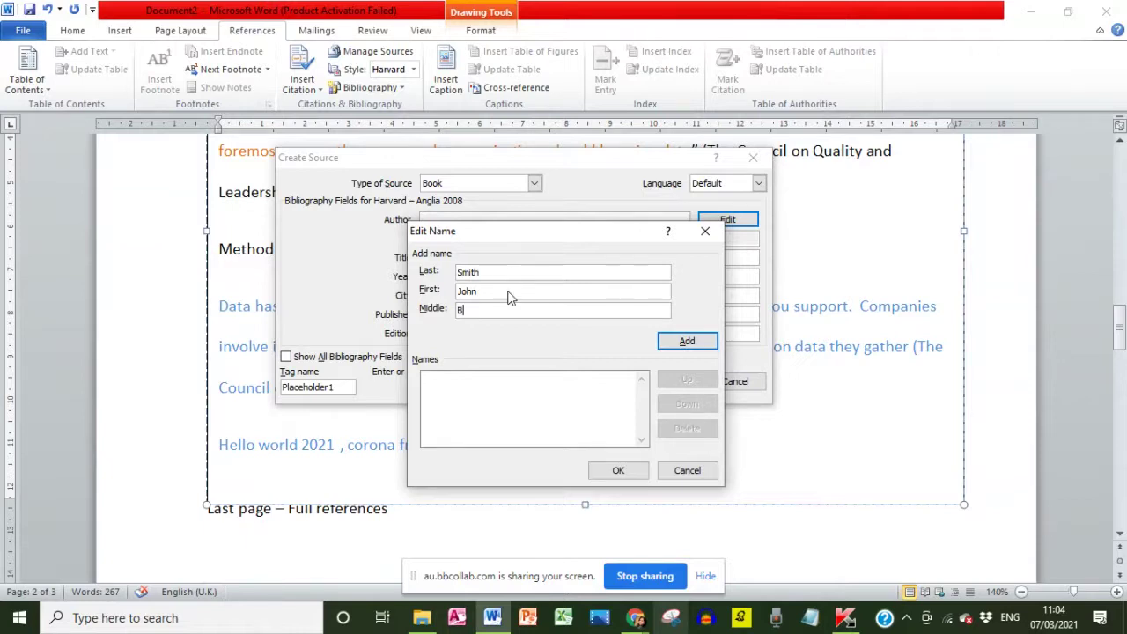
pyautogui.click(691, 343)
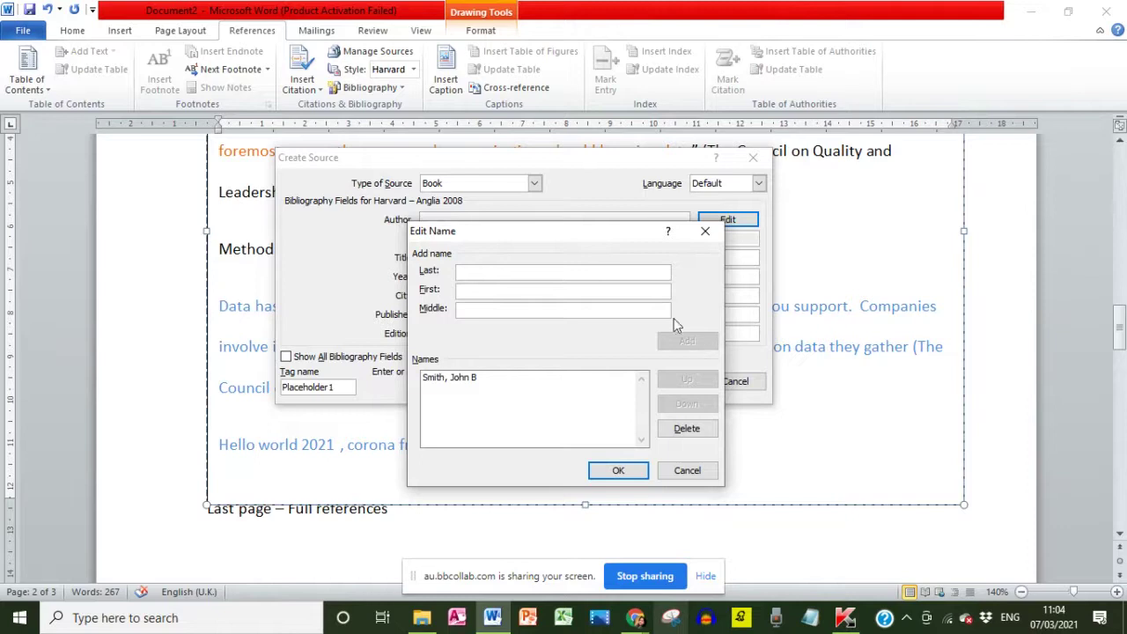
# Step: Add the second author Steel, first name H, middle initial K, and confirm the list
pyautogui.write('Henry')
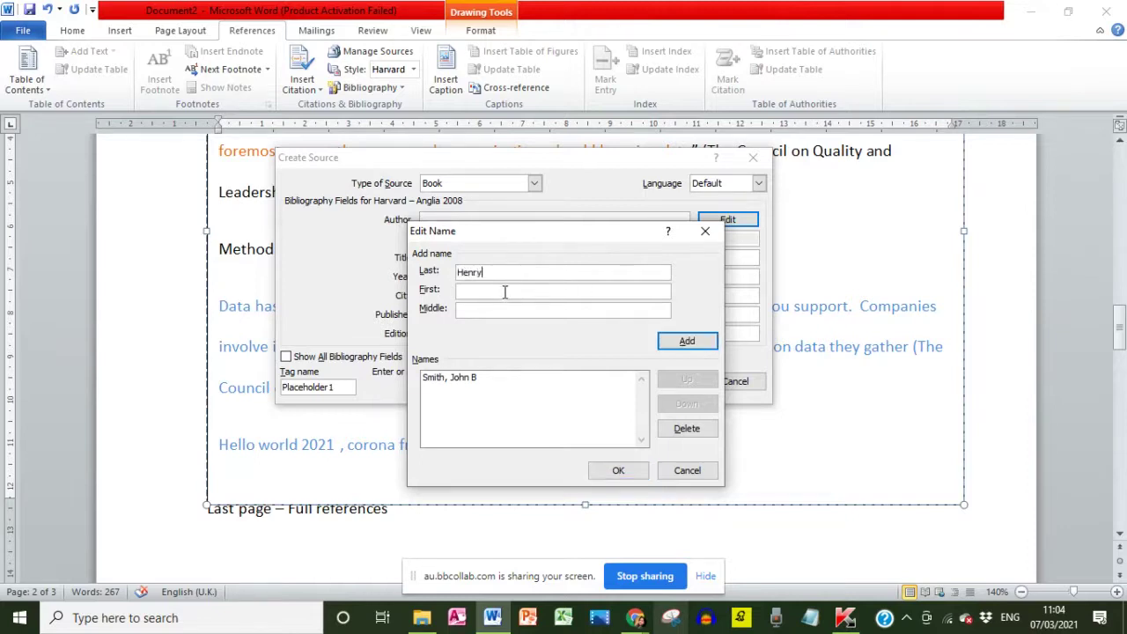
pyautogui.moveTo(495, 276); pyautogui.dragTo(349, 278)
pyautogui.hotkey('ctrl', 'x')
pyautogui.press('Tab')
pyautogui.hotkey('ctrl', 'v')
pyautogui.click(471, 273)
pyautogui.write('Steel')
pyautogui.click(494, 308)
pyautogui.write('K')
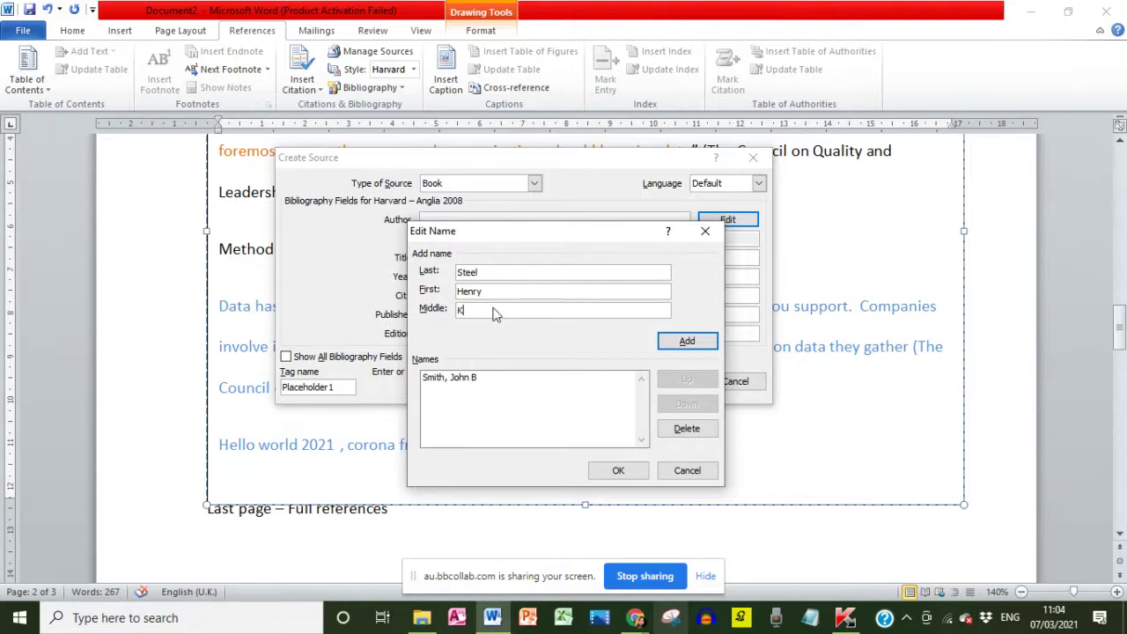
pyautogui.click(689, 343)
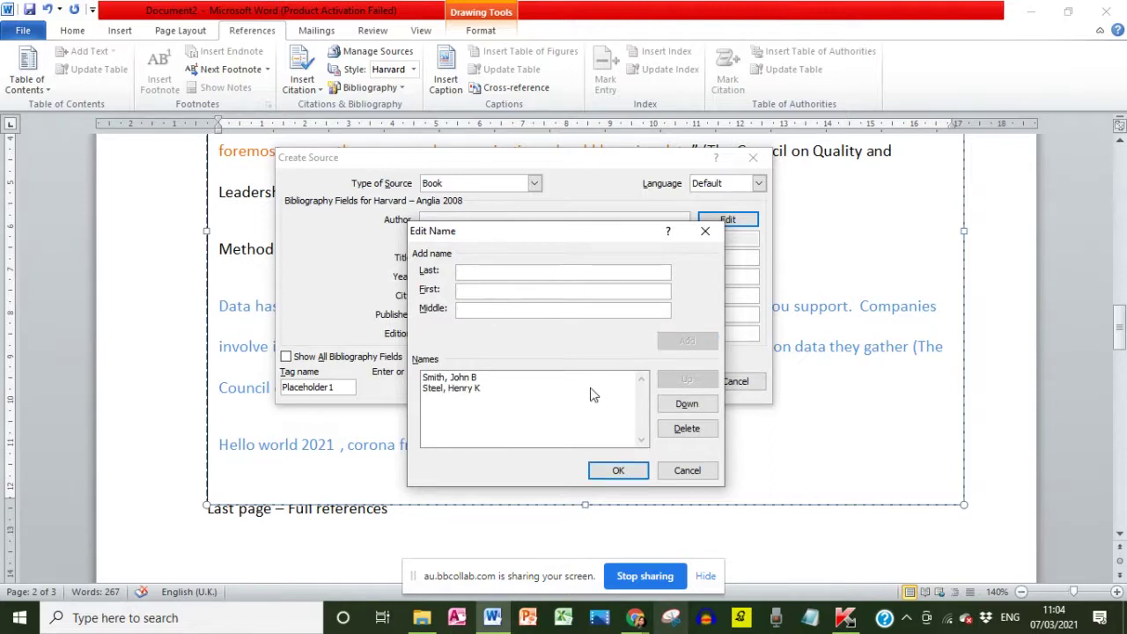
pyautogui.click(463, 391)
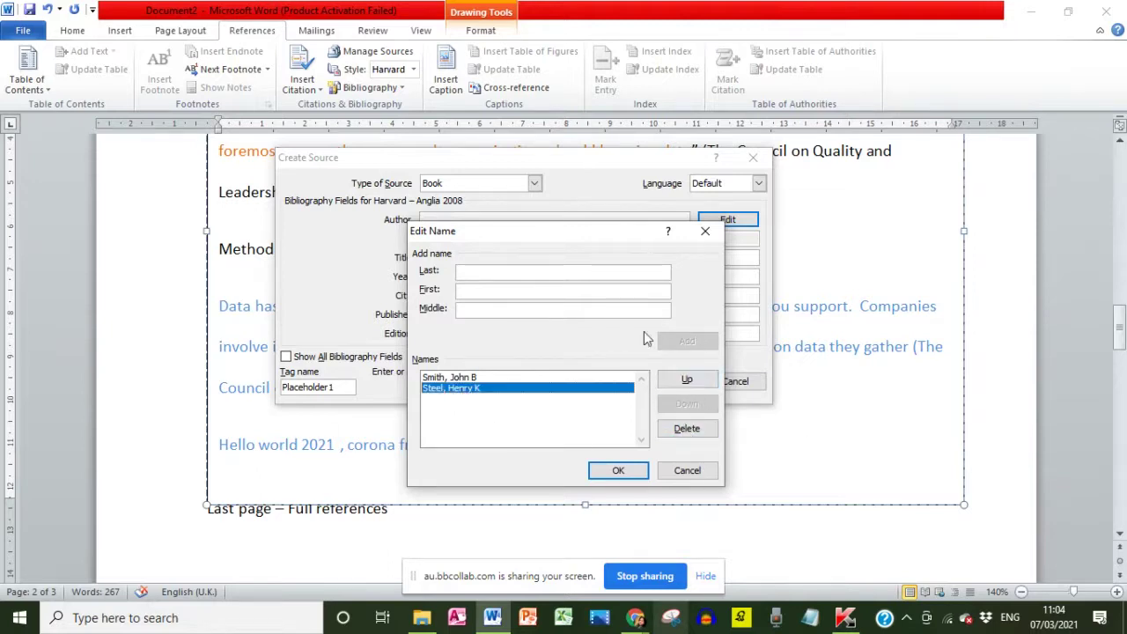
pyautogui.press('Return')
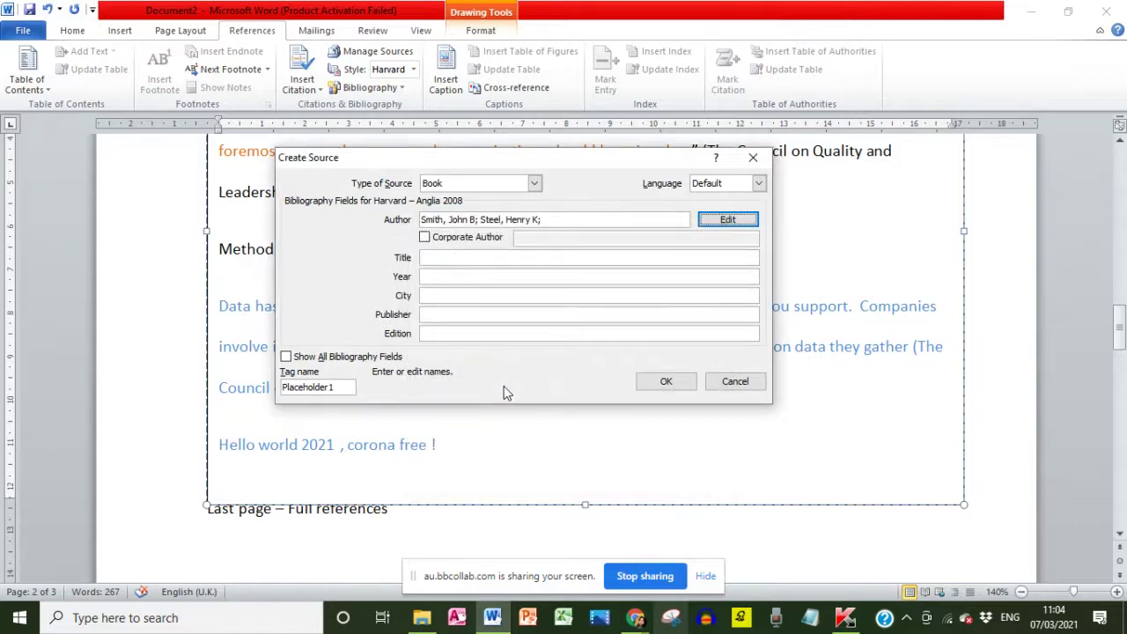
# Step: Reorder the authors to test it, then restore the original first author to the top
pyautogui.click(727, 220)
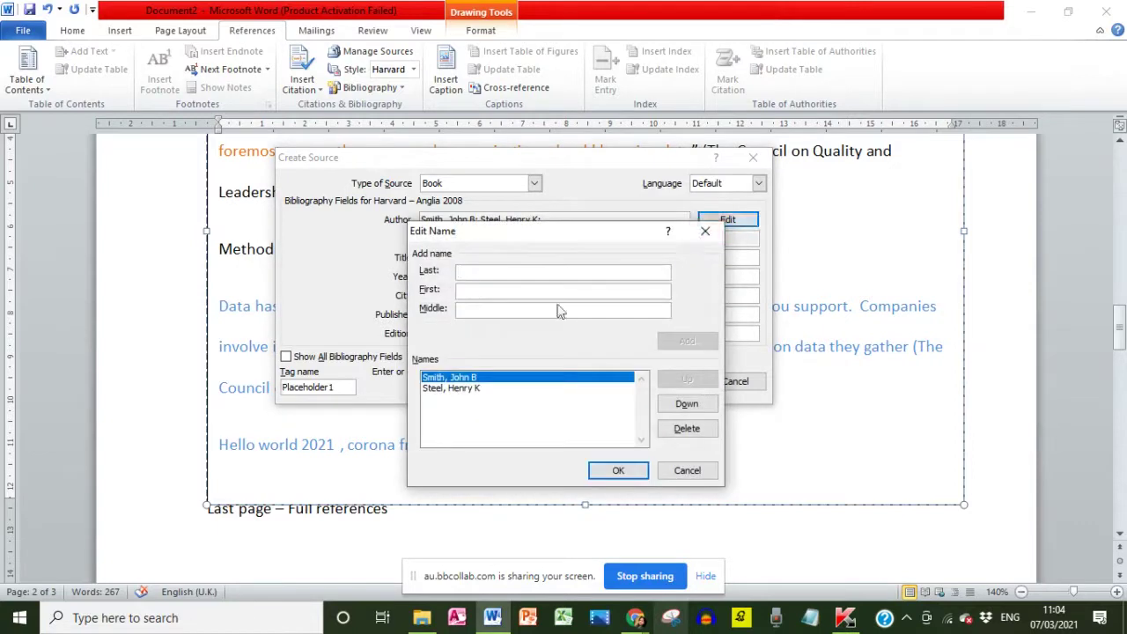
pyautogui.click(451, 389)
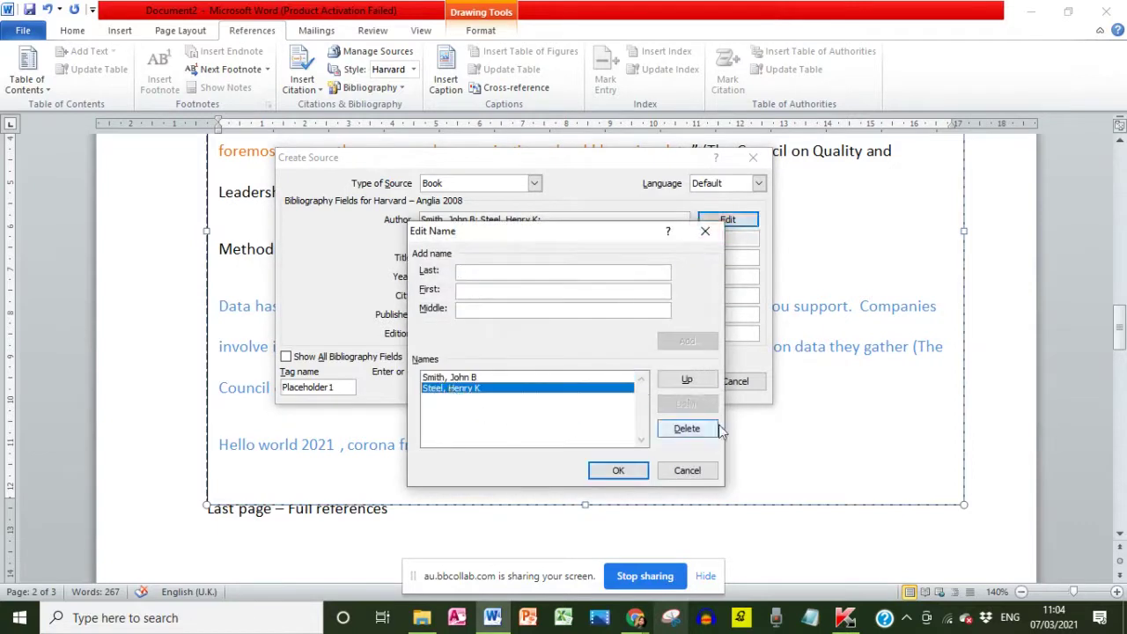
pyautogui.click(687, 384)
pyautogui.click(458, 390)
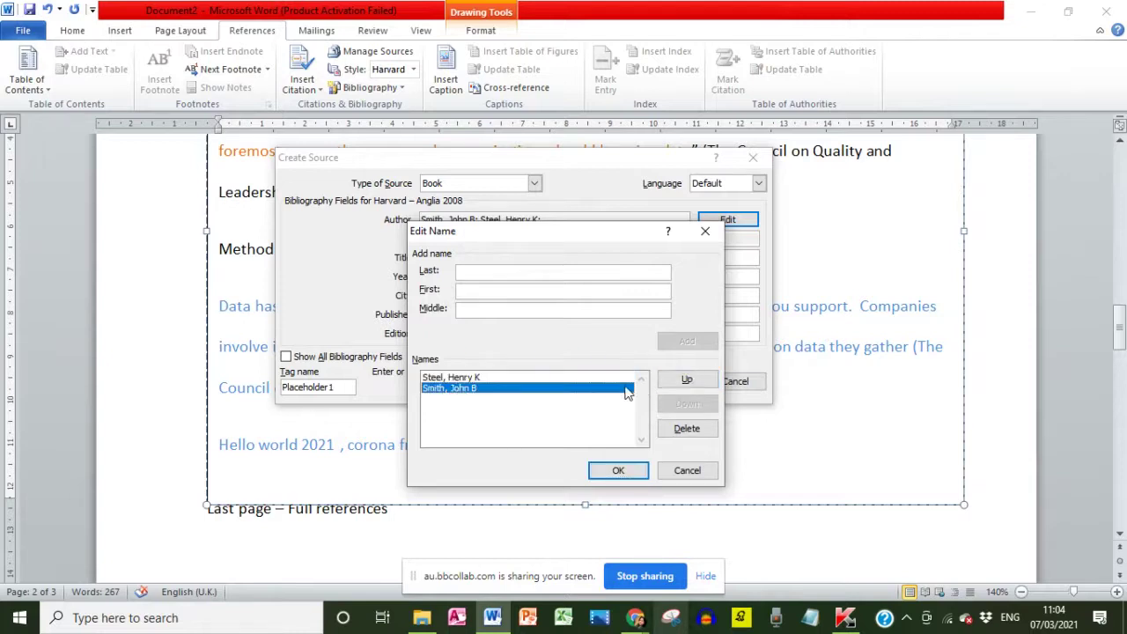
pyautogui.click(679, 380)
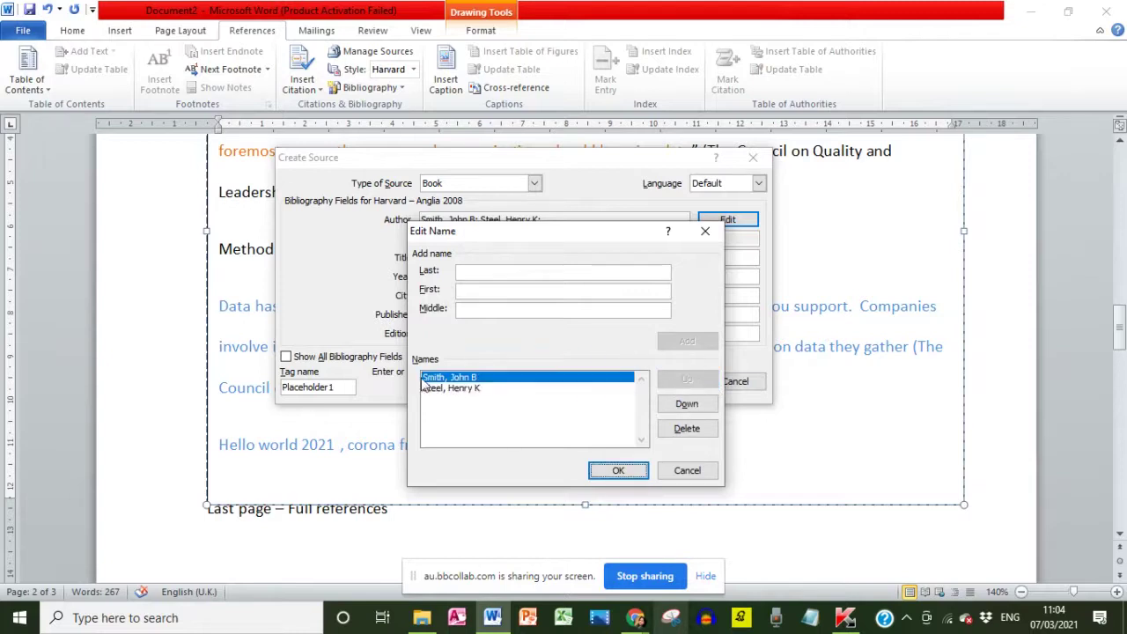
pyautogui.click(465, 390)
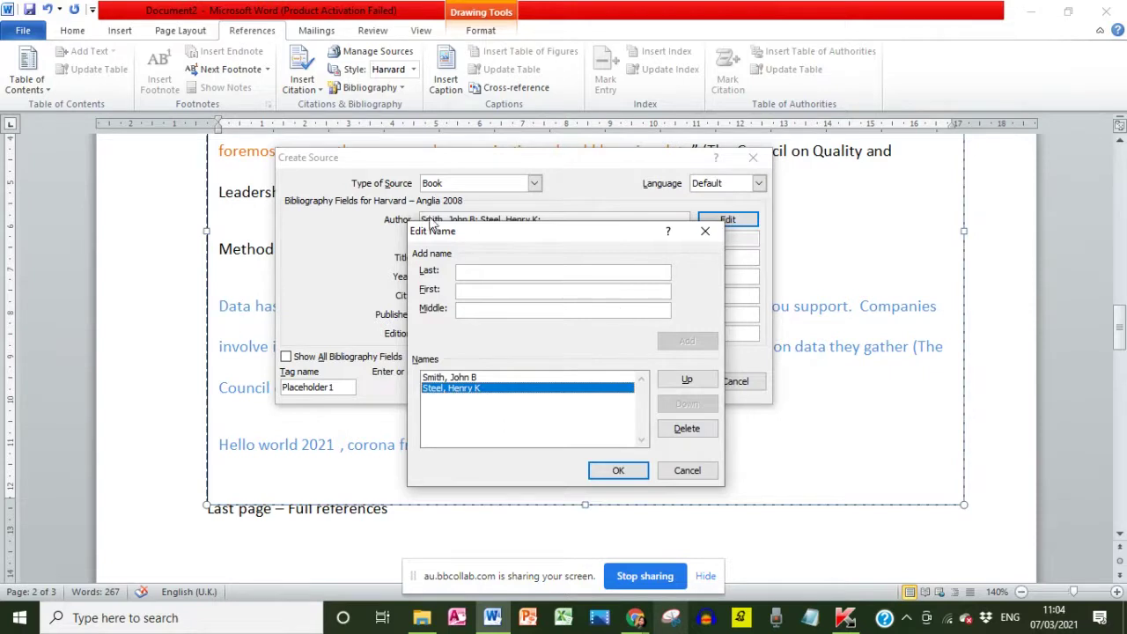
# Step: Add a third author with the names K and Mary, then confirm the three-author list
pyautogui.click(490, 272)
pyautogui.write('Kamy')
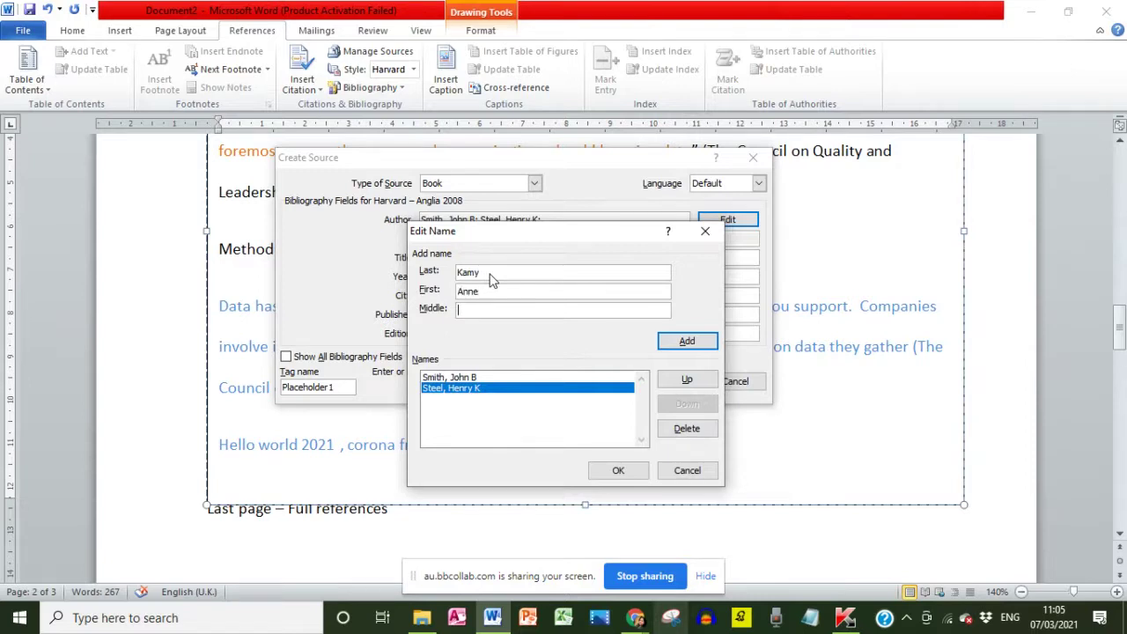
pyautogui.press('Tab')
pyautogui.write('Mary')
pyautogui.click(691, 339)
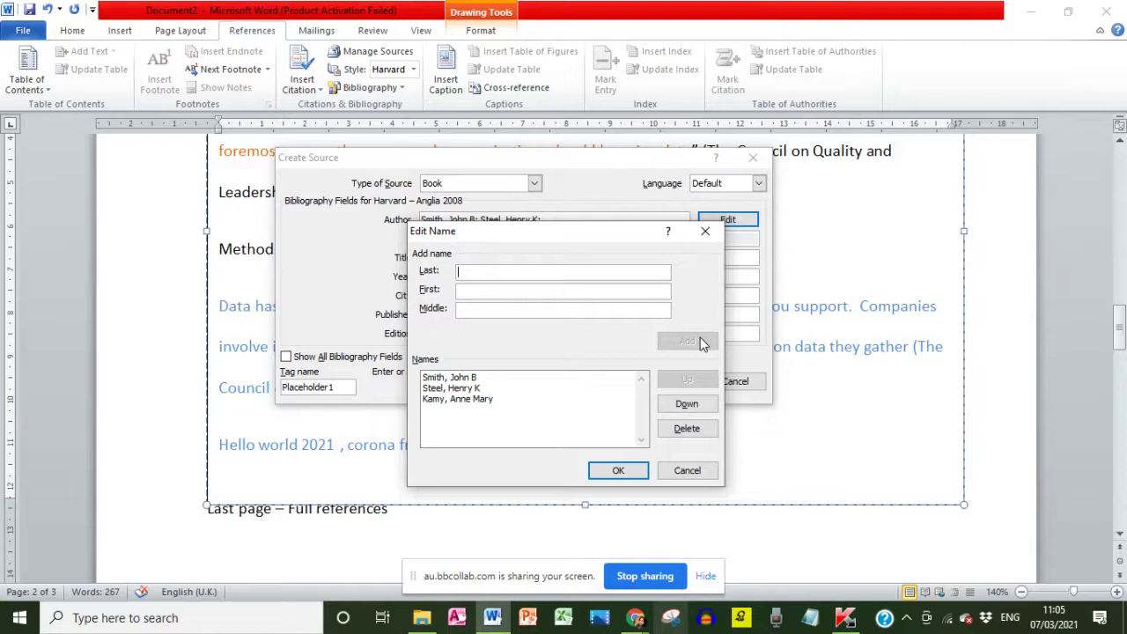
pyautogui.click(617, 471)
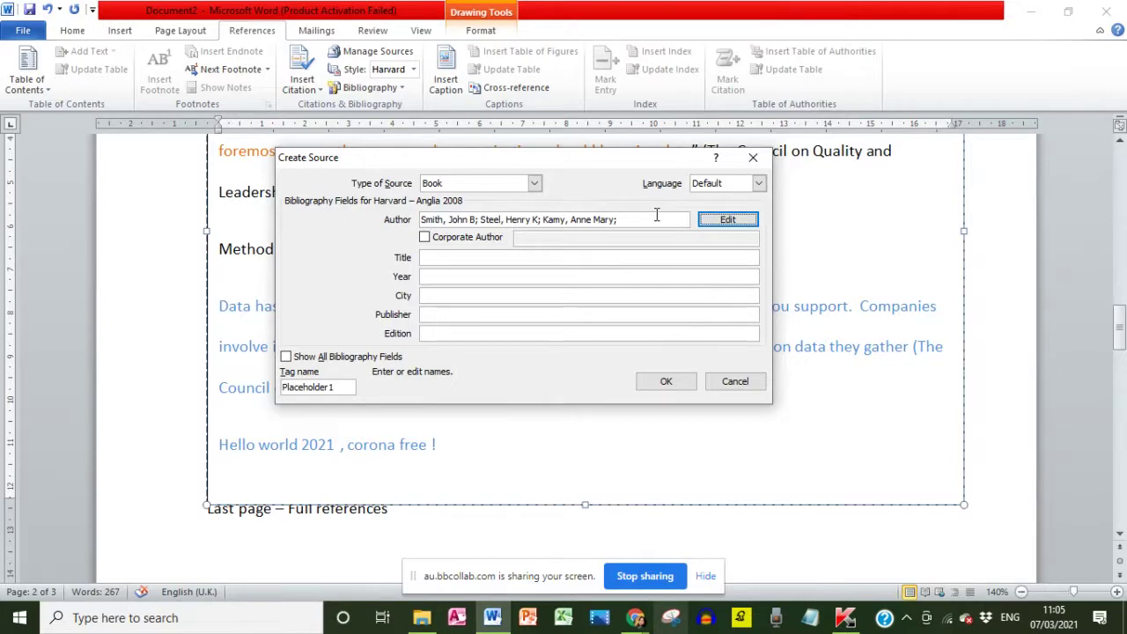
# Step: Enter the book title 'Corona Life on Earth' and year 2020
pyautogui.click(449, 258)
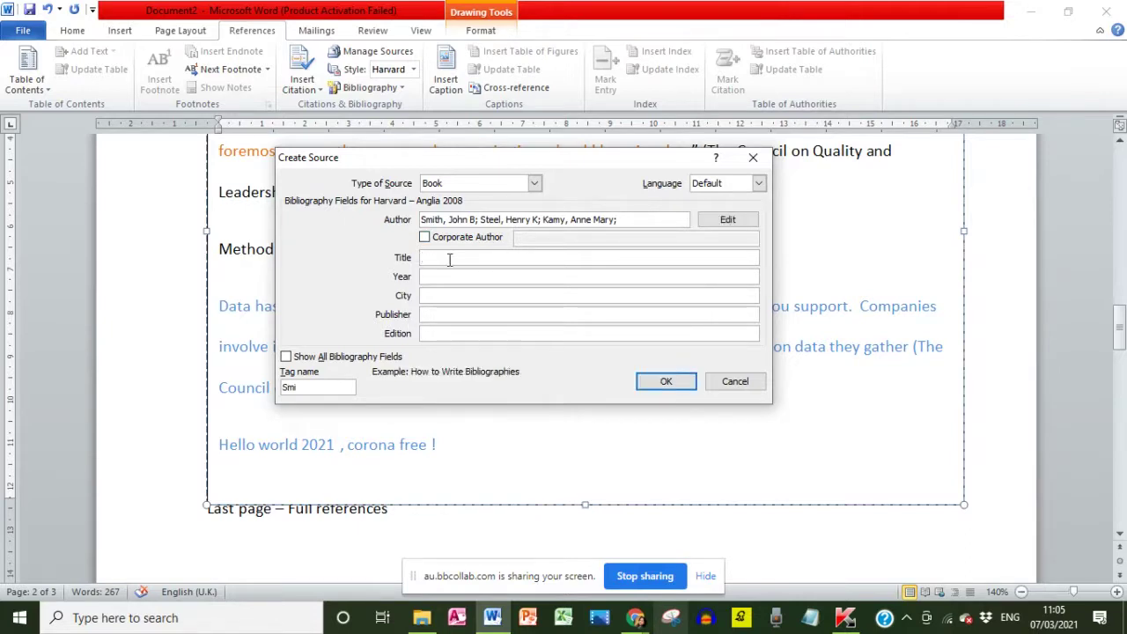
pyautogui.write('Corona ')
pyautogui.write('Life')
pyautogui.write(' in')
pyautogui.press('BackSpace')
pyautogui.press('BackSpace')
pyautogui.press('BackSpace')
pyautogui.write('on Earth')
pyautogui.click(445, 278)
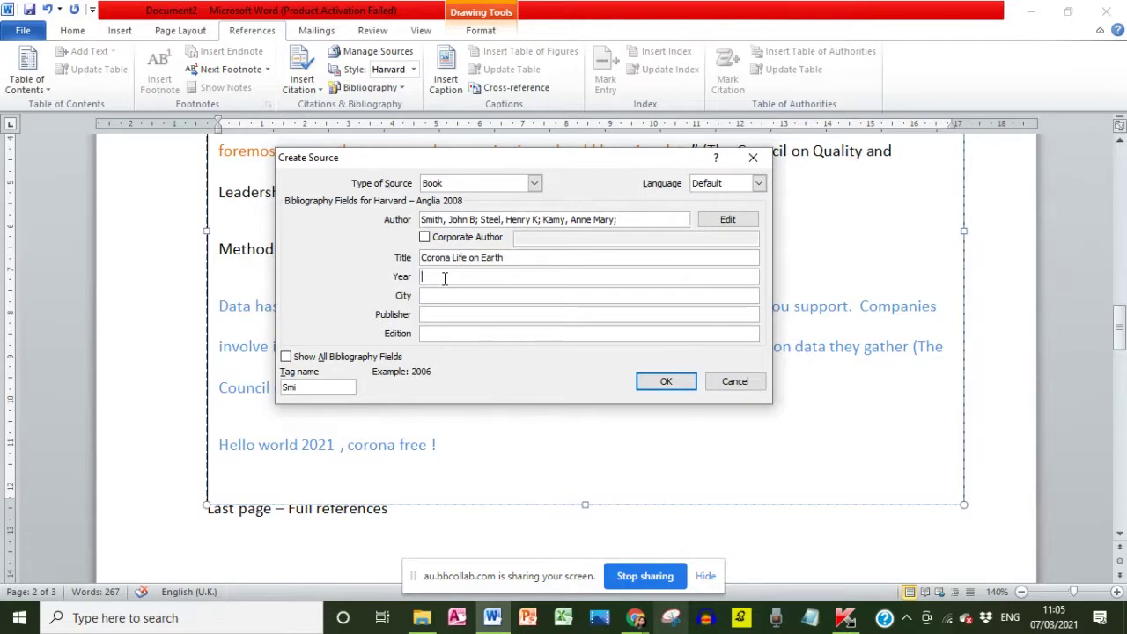
pyautogui.write('2020')
# Step: Enter city London, publisher McMillan Publishers and edition 1st
pyautogui.click(440, 296)
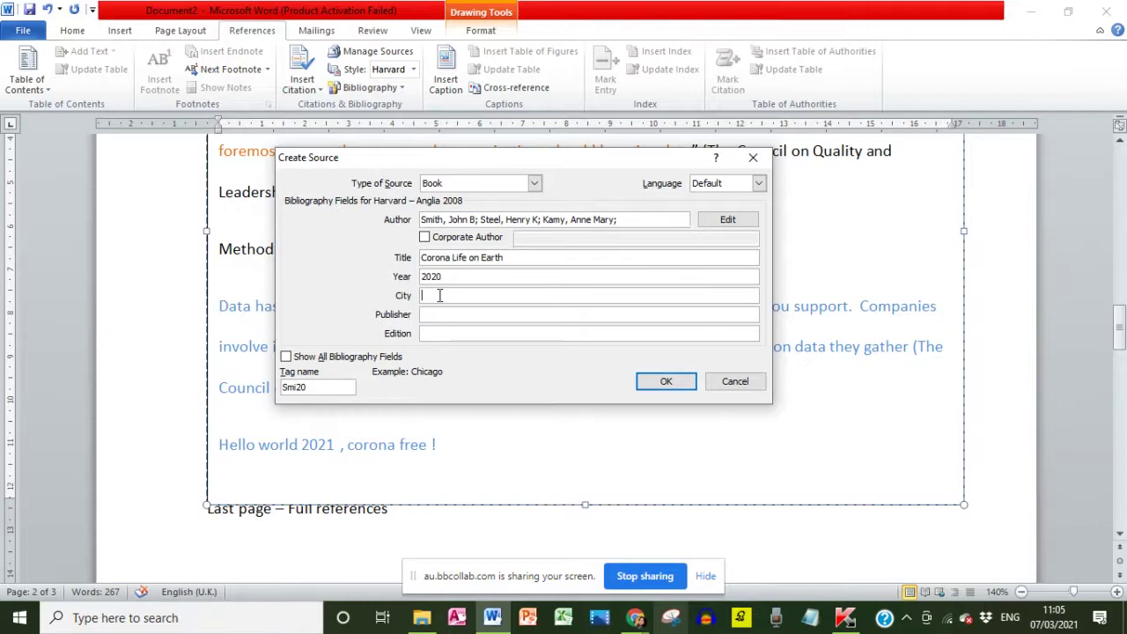
pyautogui.write('London')
pyautogui.click(442, 317)
pyautogui.write('McMillan Publishers')
pyautogui.click(436, 332)
pyautogui.write('1st')
# Step: Save the book source to insert the (Smith, et al., 2020) citation, then scroll to the Bibliography page
pyautogui.click(662, 385)
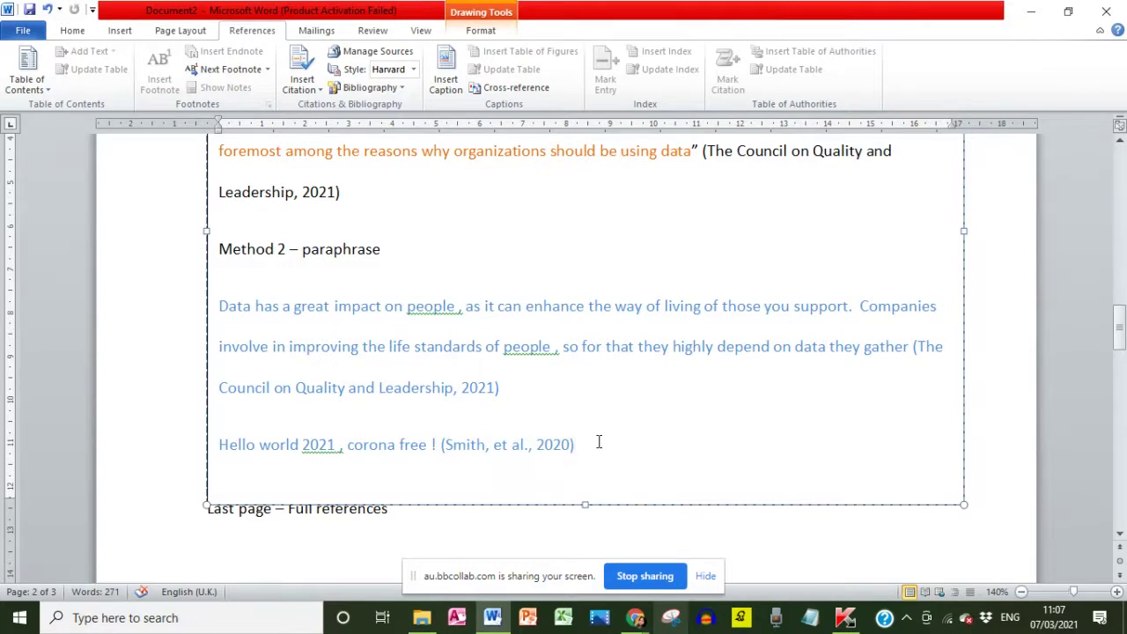
pyautogui.scroll(-10, 598, 441)
# Step: Add '/ References' and then 'List of' to the Bibliography heading, making 'Bibliography/ List of References'
pyautogui.scroll(-5, 599, 440)
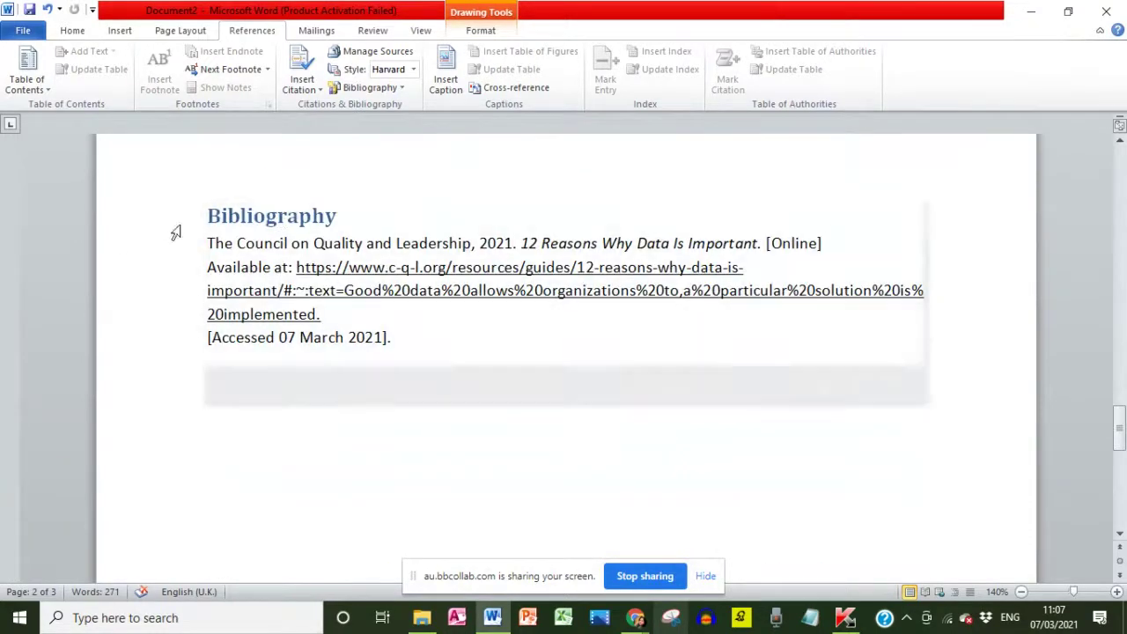
pyautogui.click(343, 212)
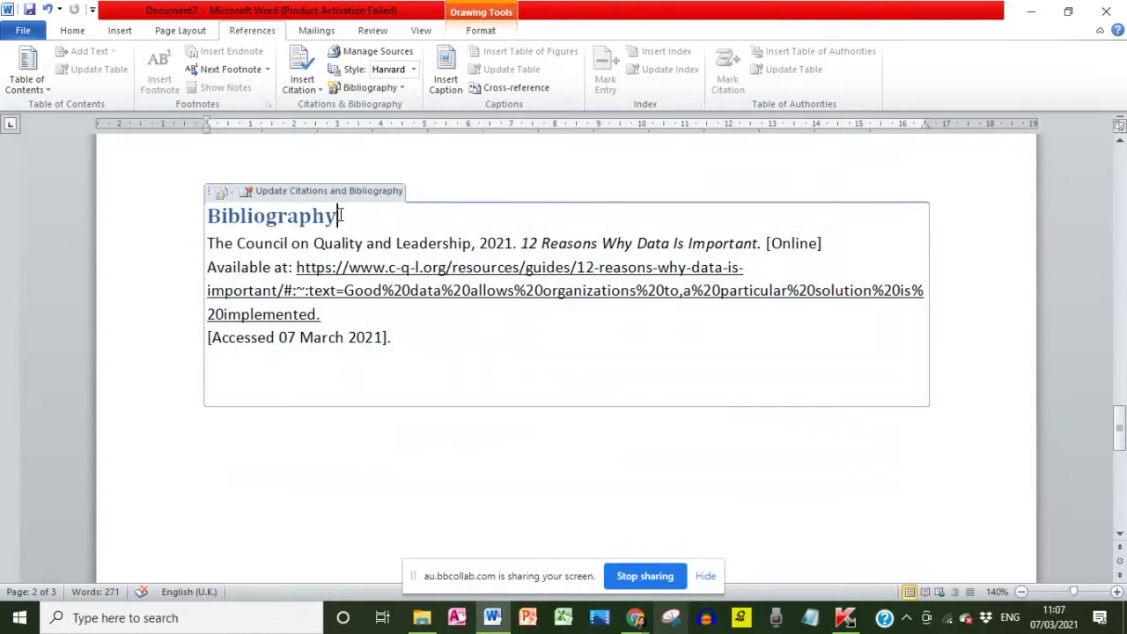
pyautogui.write('/')
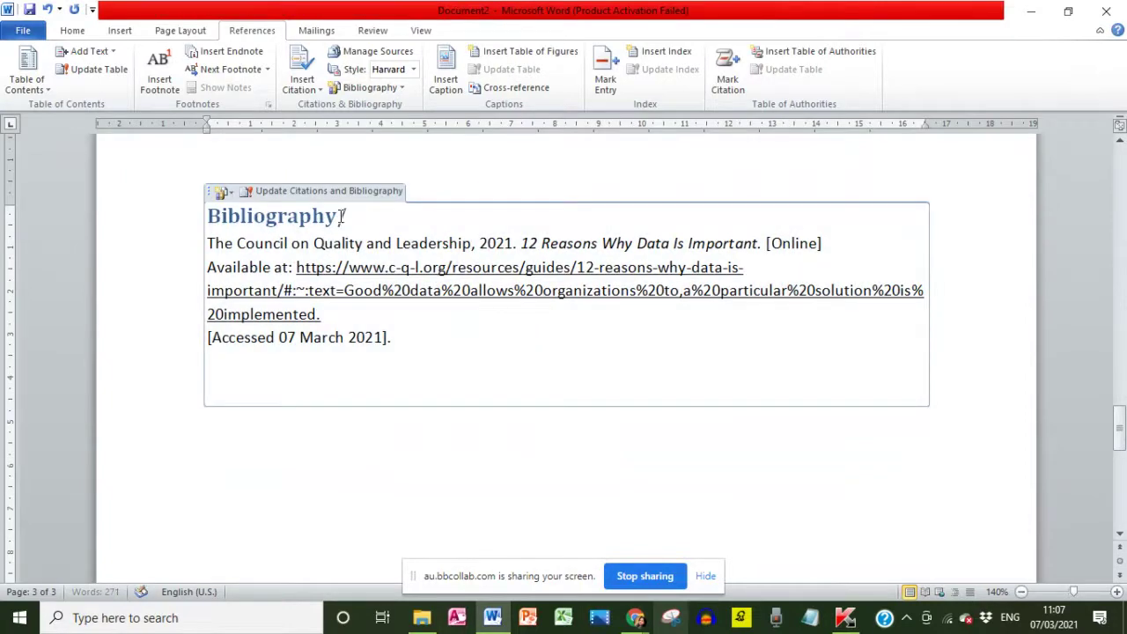
pyautogui.write(' References')
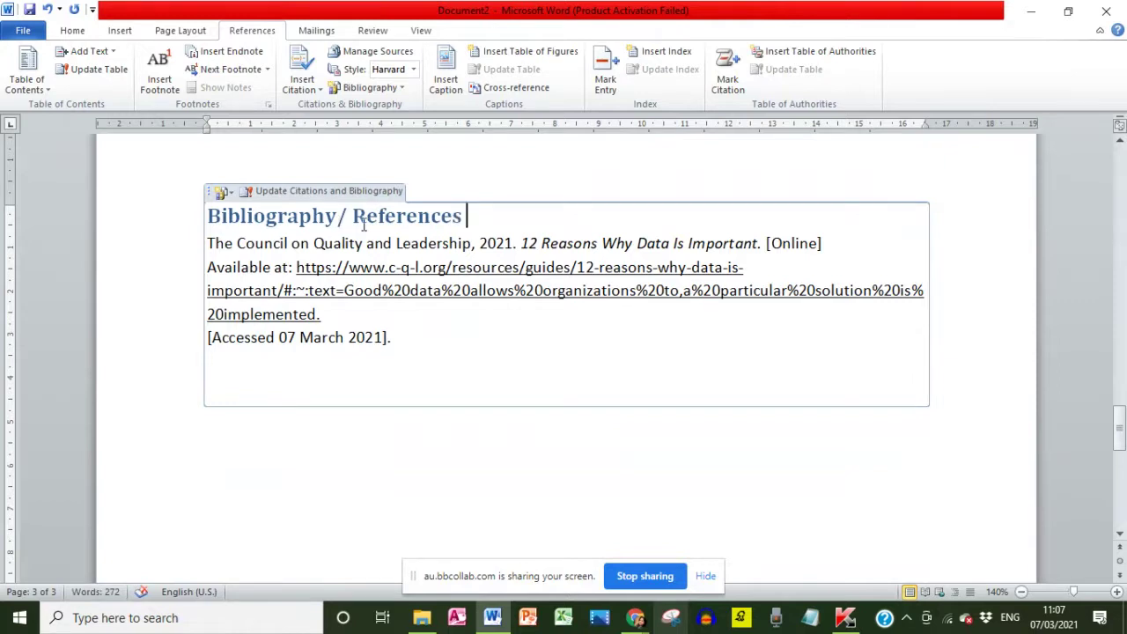
pyautogui.click(353, 217)
pyautogui.write('List o')
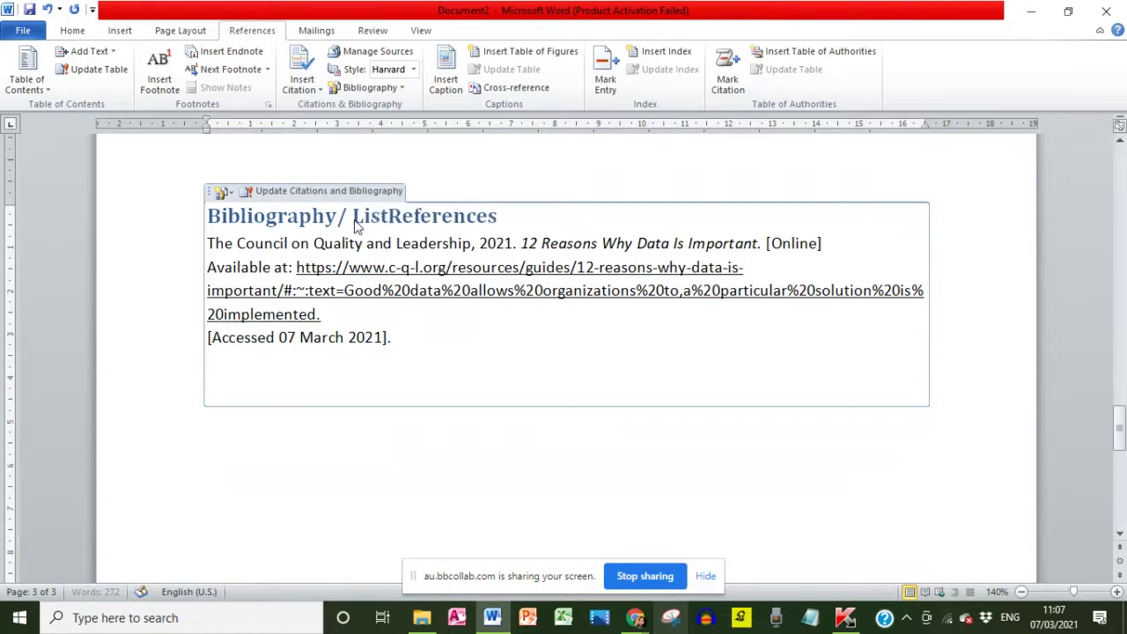
pyautogui.write('f')
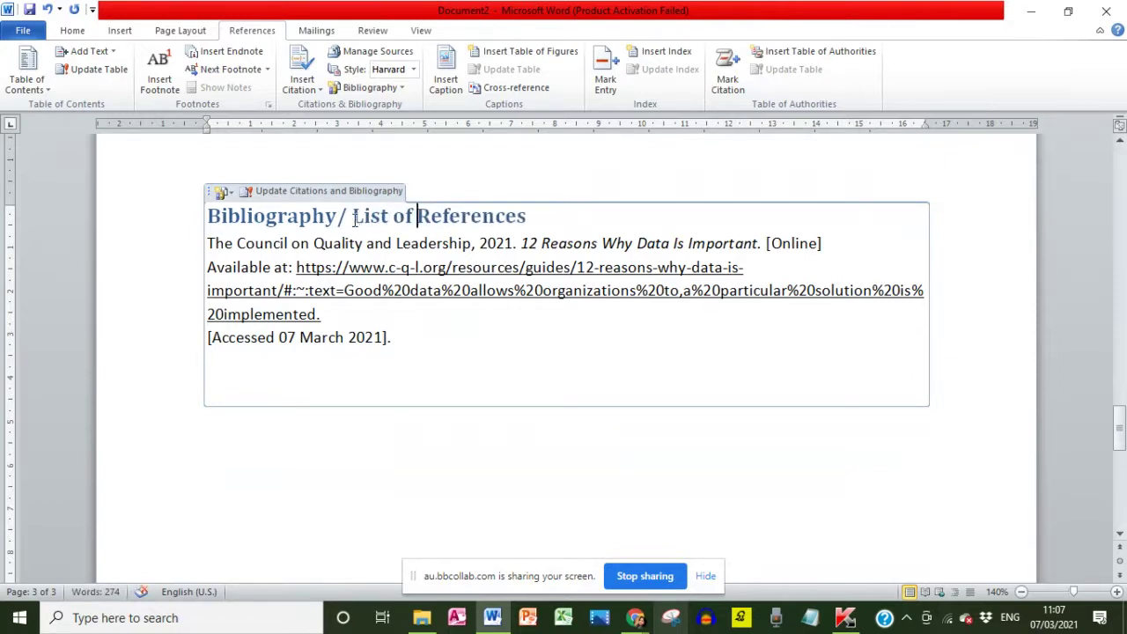
pyautogui.click(438, 462)
pyautogui.scroll(10, 302, 319)
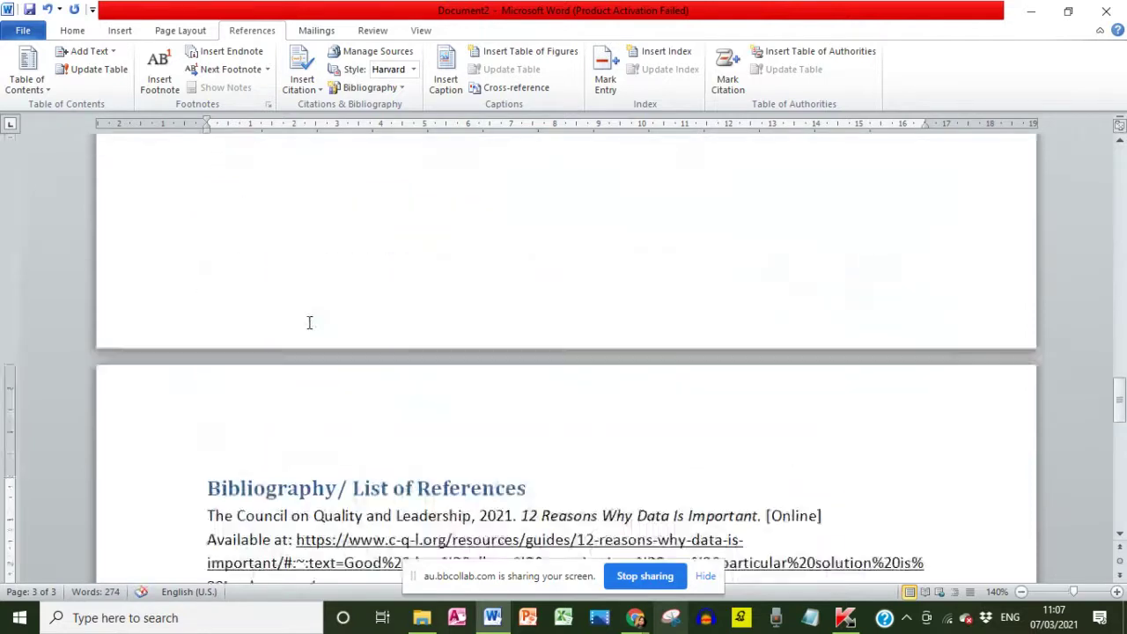
# Step: Refresh the bibliography so the Smith 2020 Corona Life on Earth entry appears above the Council entry
pyautogui.click(302, 88)
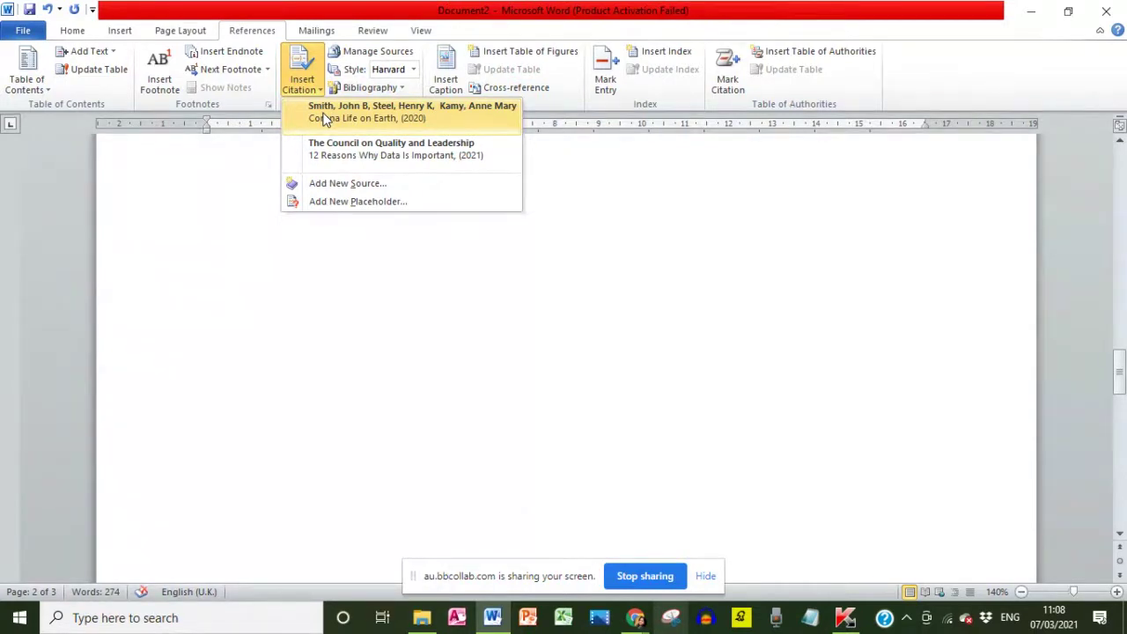
pyautogui.click(340, 356)
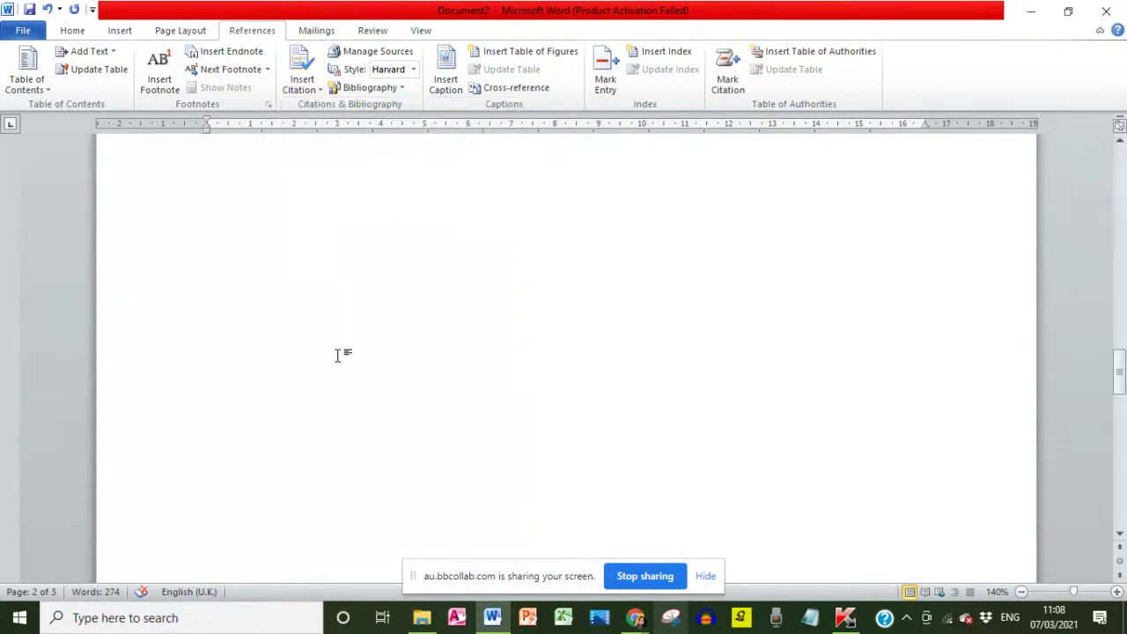
pyautogui.scroll(-5, 340, 354)
pyautogui.click(343, 320)
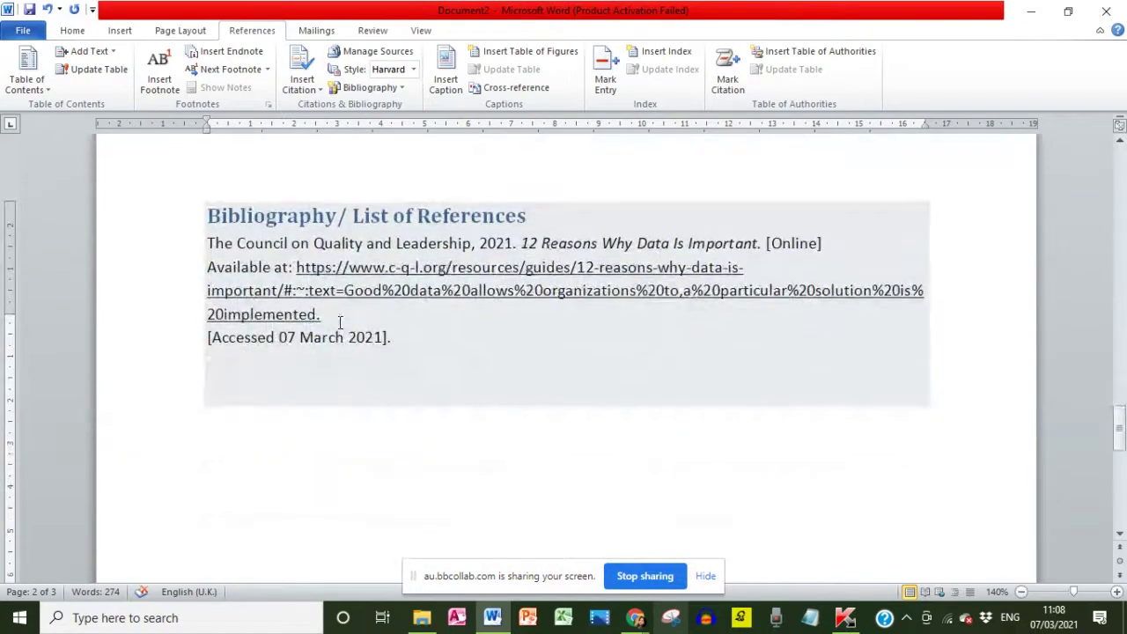
pyautogui.moveTo(400, 339); pyautogui.dragTo(260, 192)
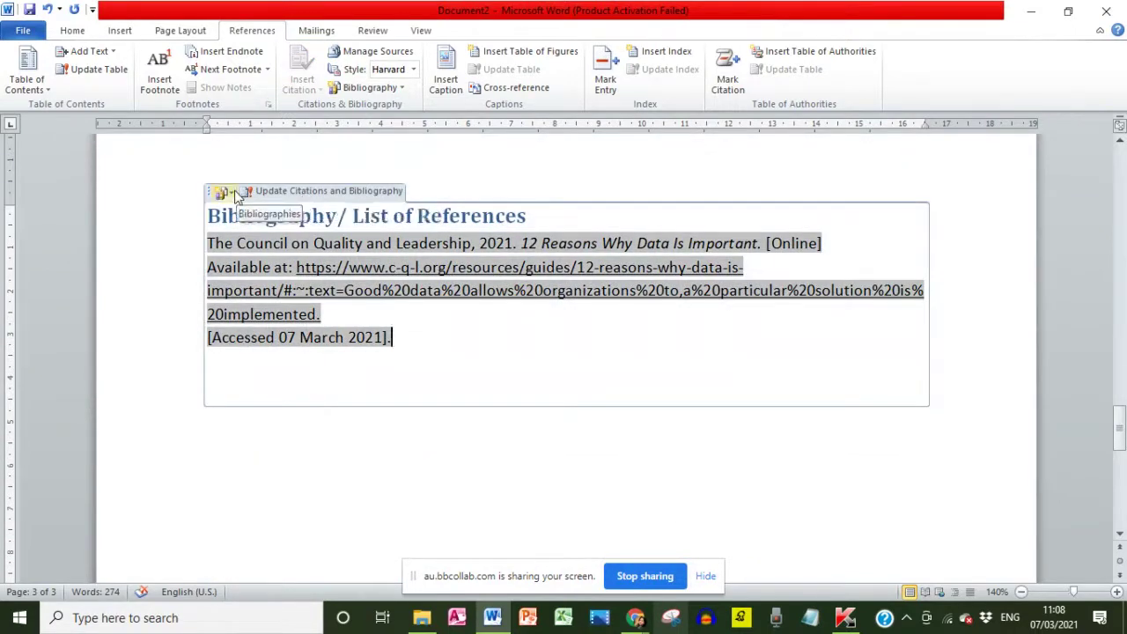
pyautogui.click(224, 192)
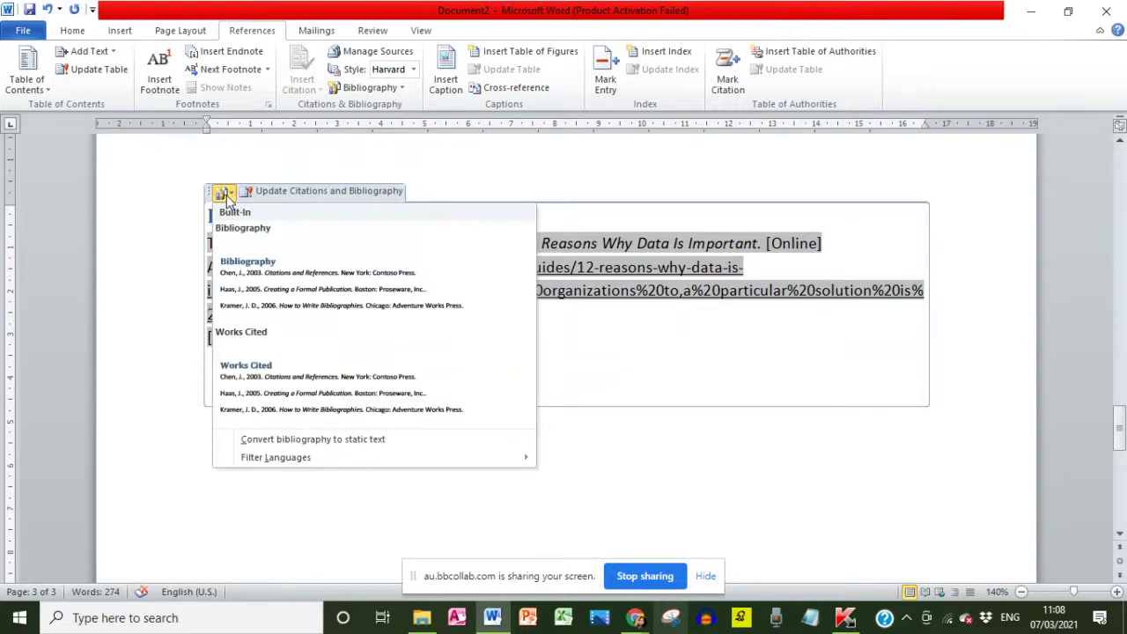
pyautogui.click(247, 191)
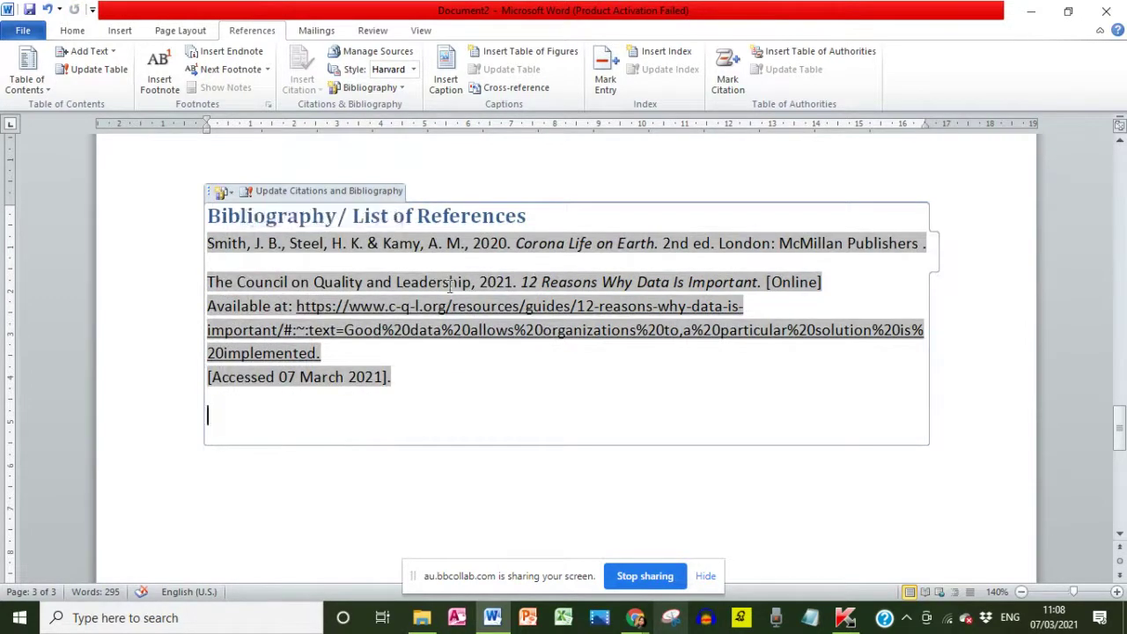
# Step: Delete the old bibliography's text, leaving an empty bibliography box
pyautogui.moveTo(364, 396); pyautogui.dragTo(227, 215)
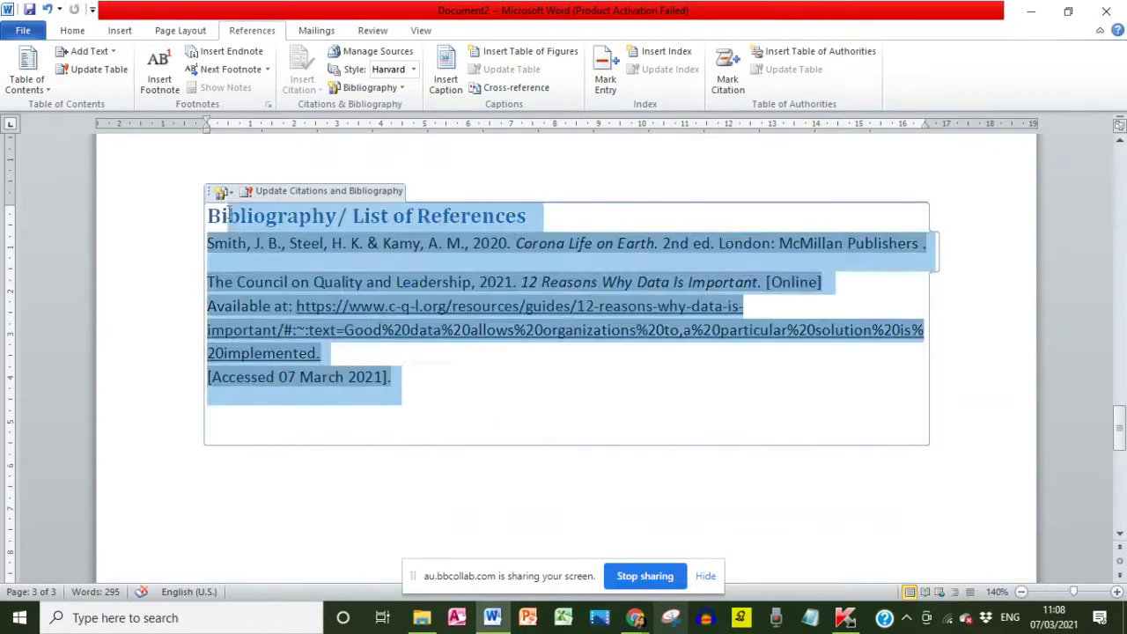
pyautogui.press('Delete')
pyautogui.click(309, 405)
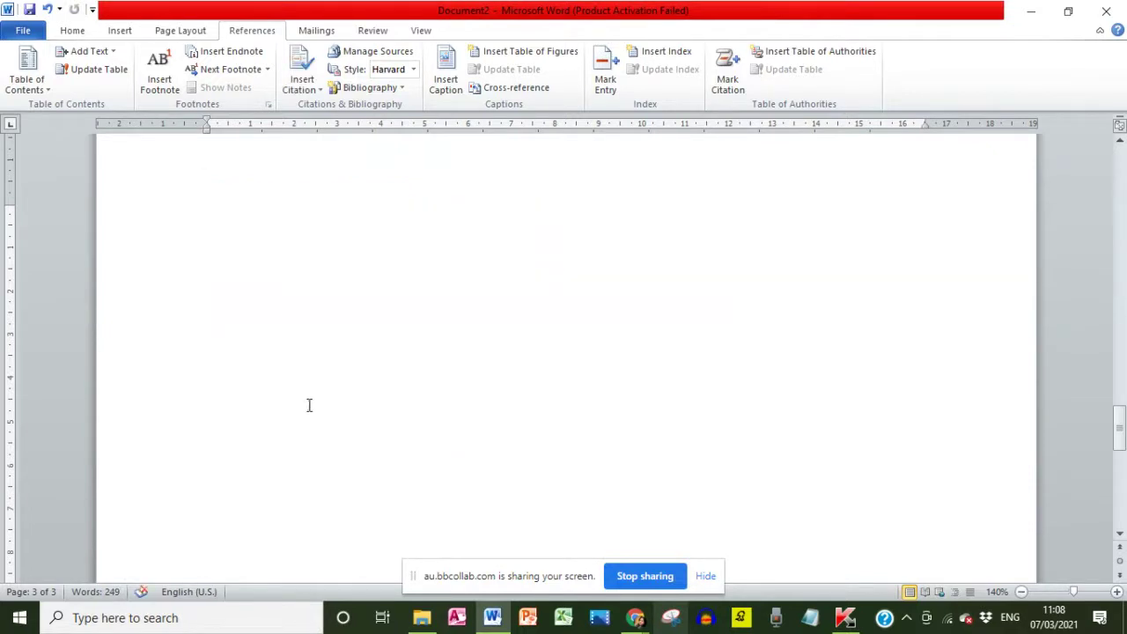
pyautogui.click(230, 254)
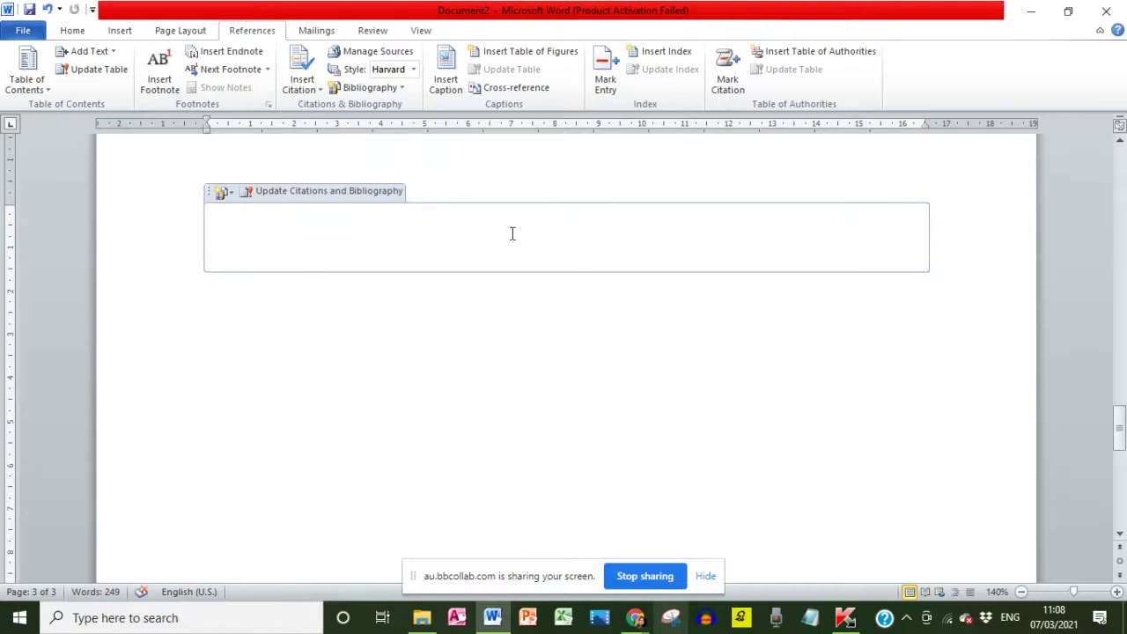
pyautogui.rightClick(659, 226)
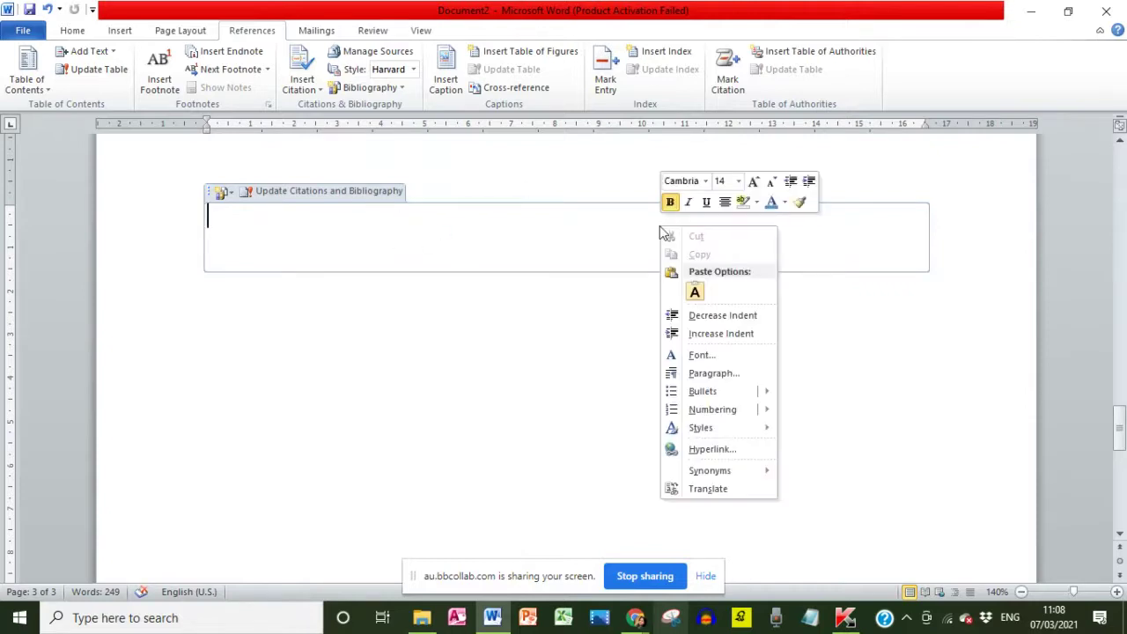
pyautogui.click(445, 261)
# Step: Remove the empty bibliography block and insert the built-in Bibliography listing both sources
pyautogui.click(389, 89)
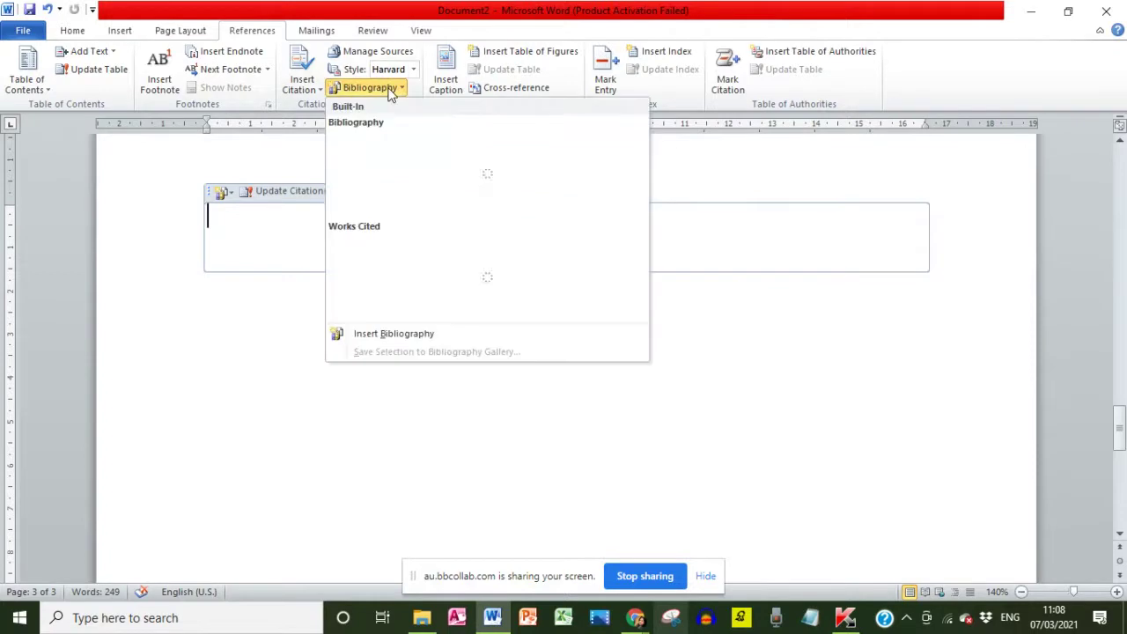
pyautogui.click(220, 316)
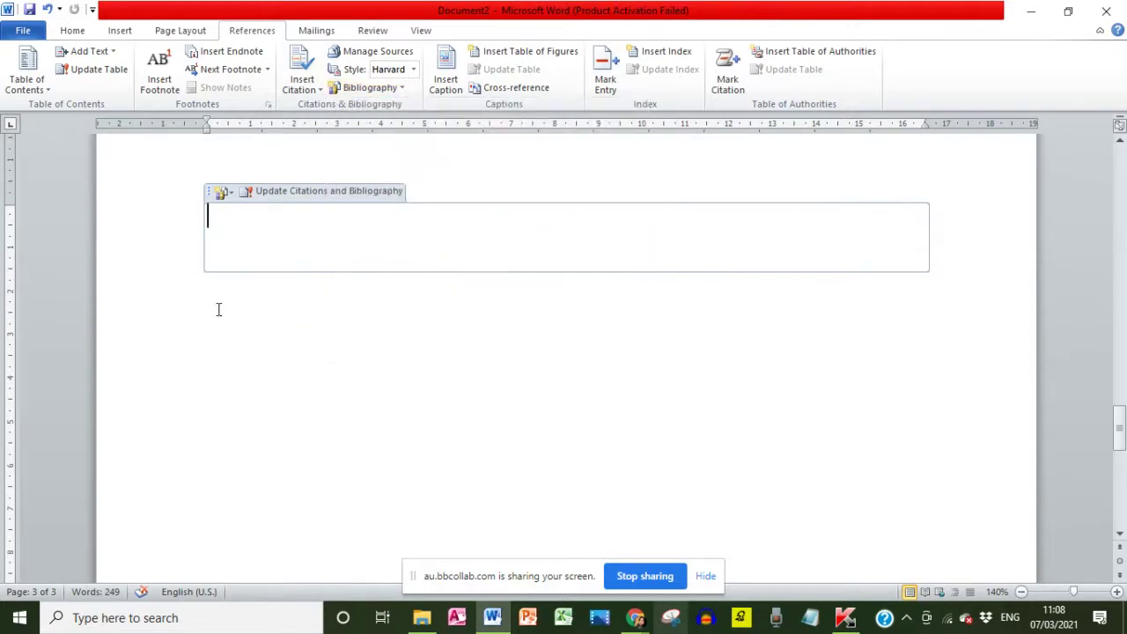
pyautogui.click(212, 195)
pyautogui.press('Delete')
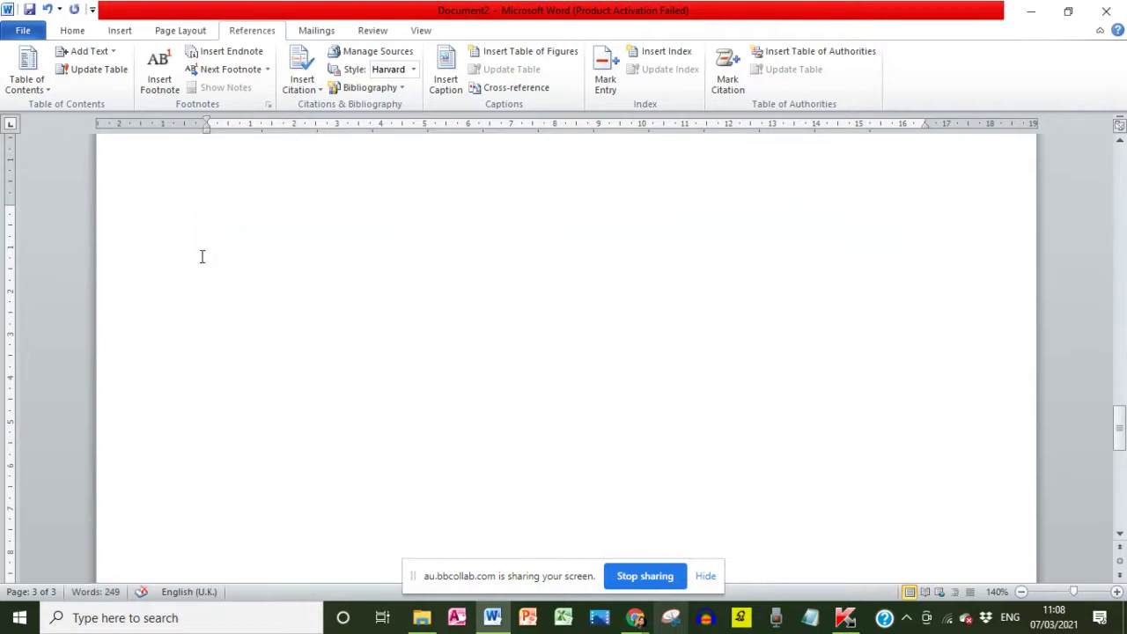
pyautogui.click(381, 94)
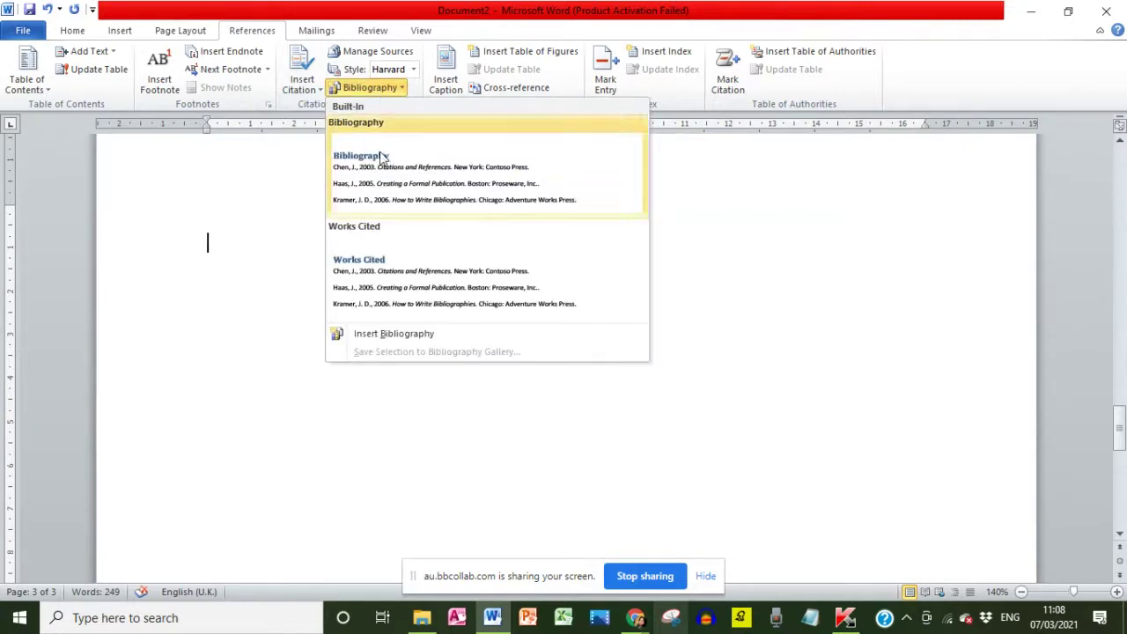
pyautogui.click(379, 202)
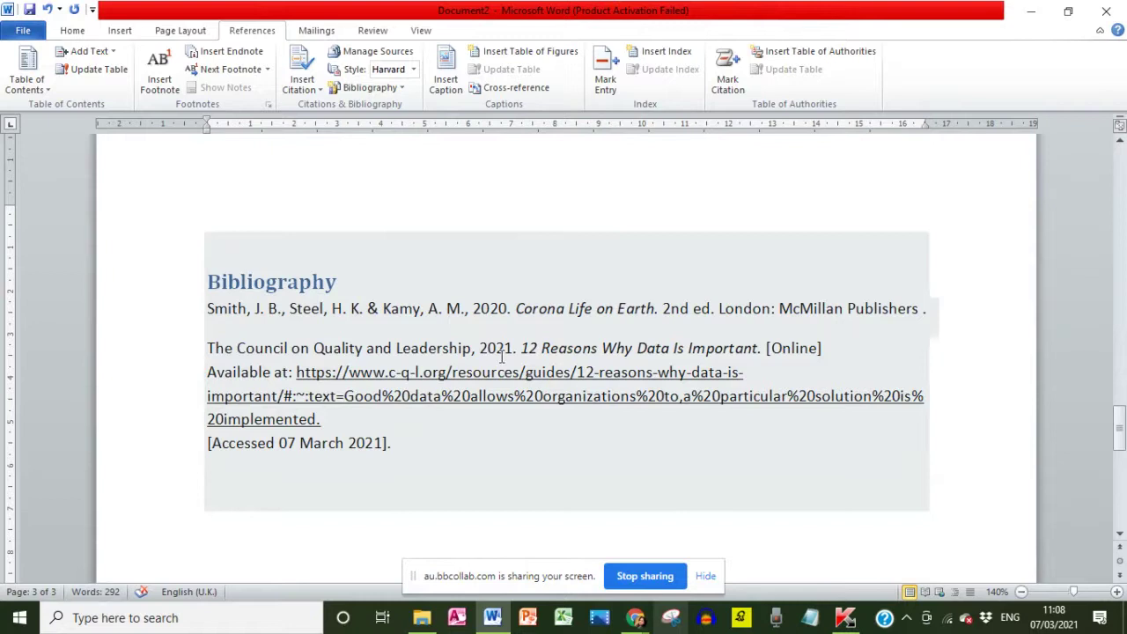
pyautogui.scroll(10, 503, 354)
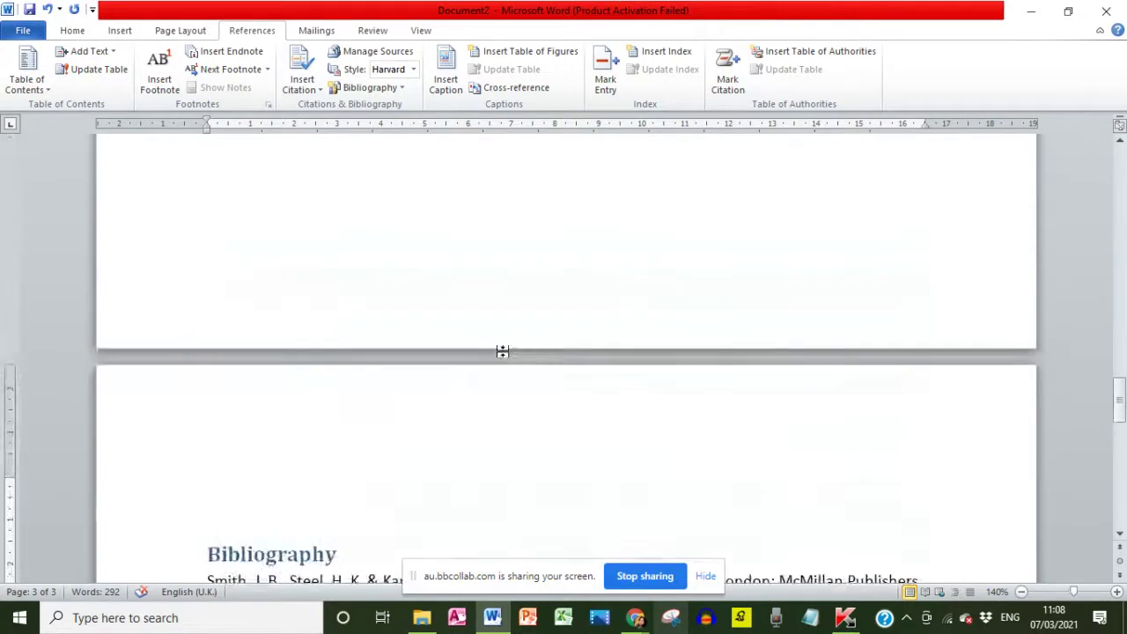
pyautogui.scroll(-1, 503, 352)
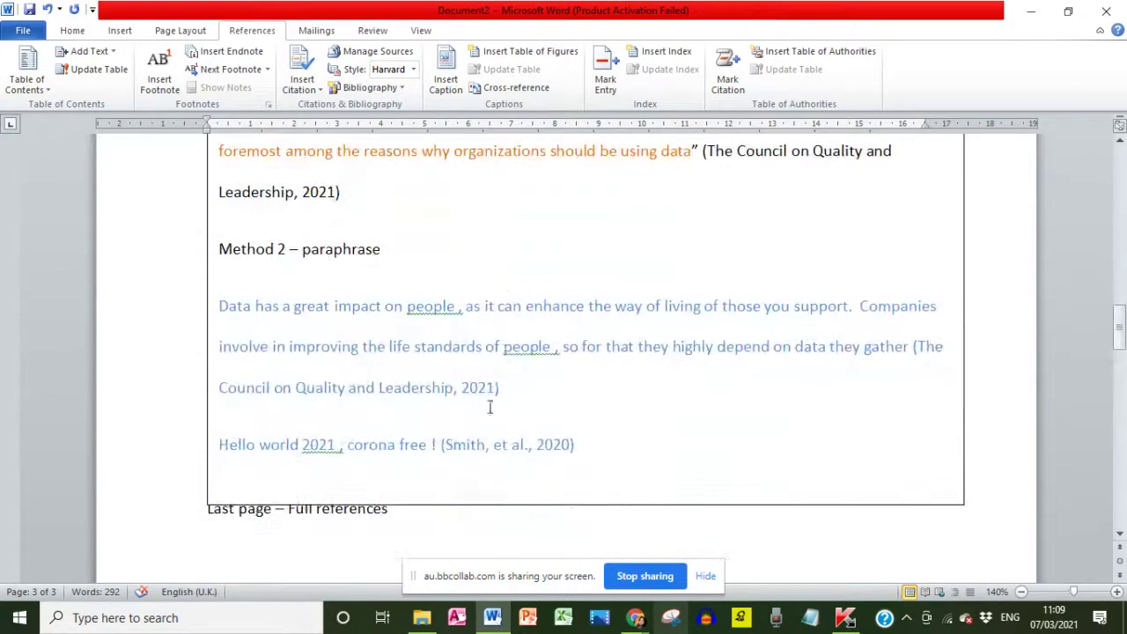
pyautogui.click(511, 442)
pyautogui.scroll(5, 493, 396)
pyautogui.scroll(1, 235, 396)
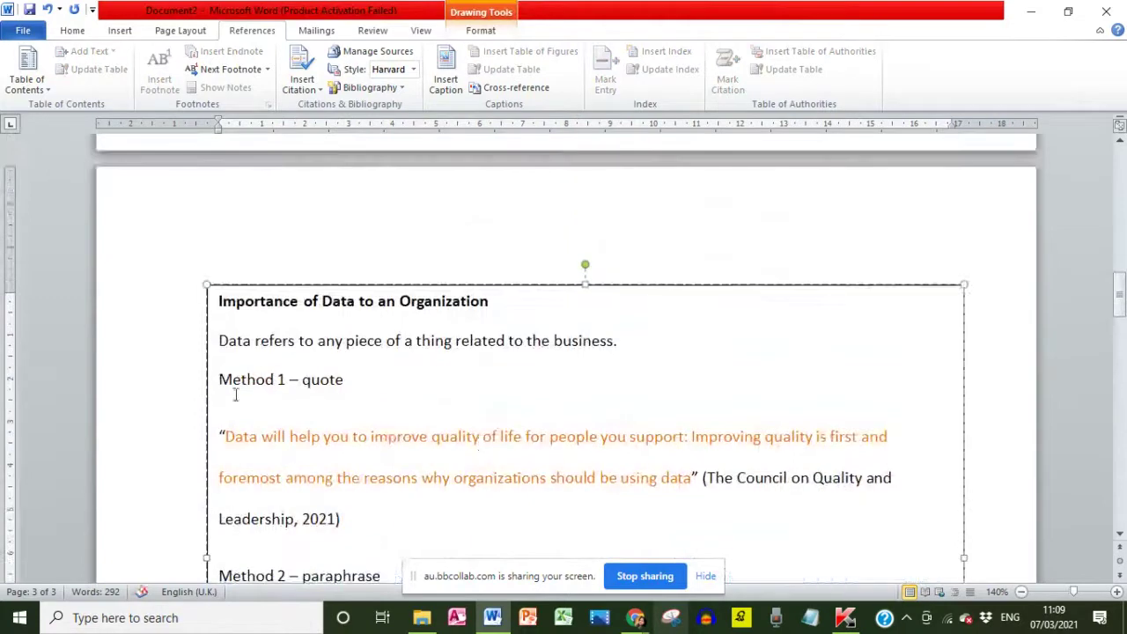
pyautogui.scroll(-1, 232, 345)
pyautogui.scroll(-2, 232, 344)
pyautogui.click(272, 355)
pyautogui.scroll(-15, 326, 393)
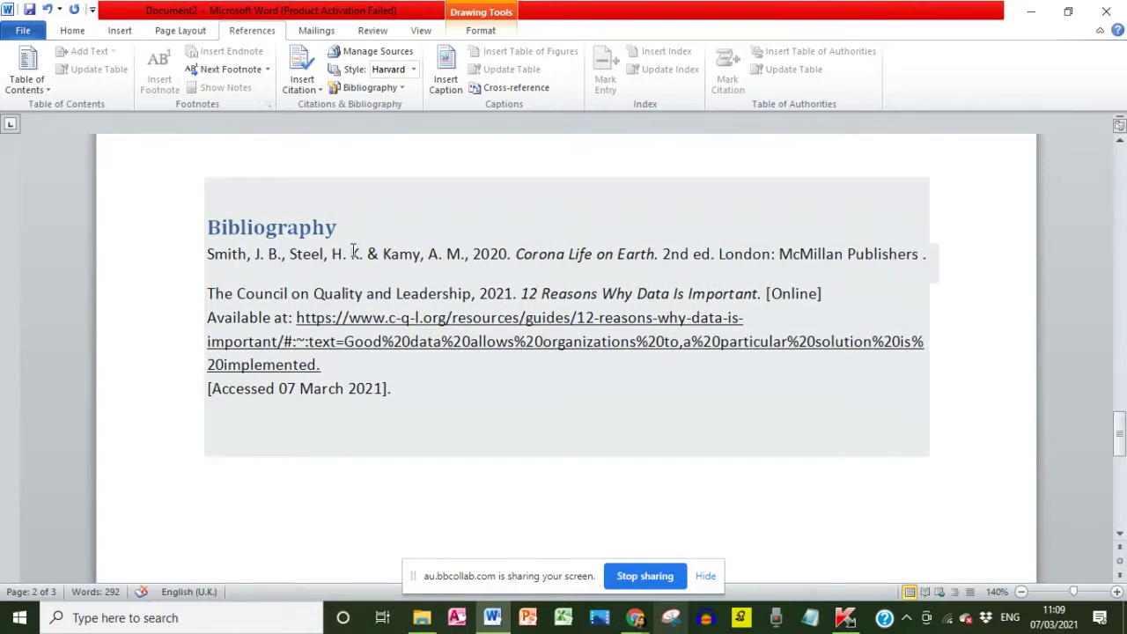
pyautogui.scroll(15, 354, 252)
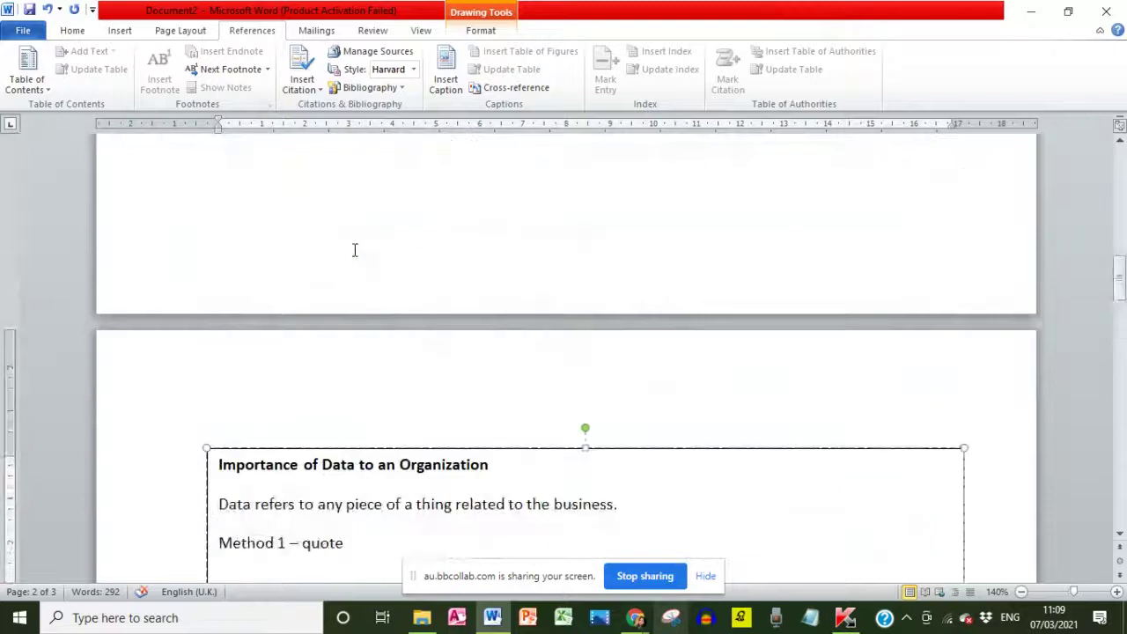
pyautogui.scroll(10, 354, 250)
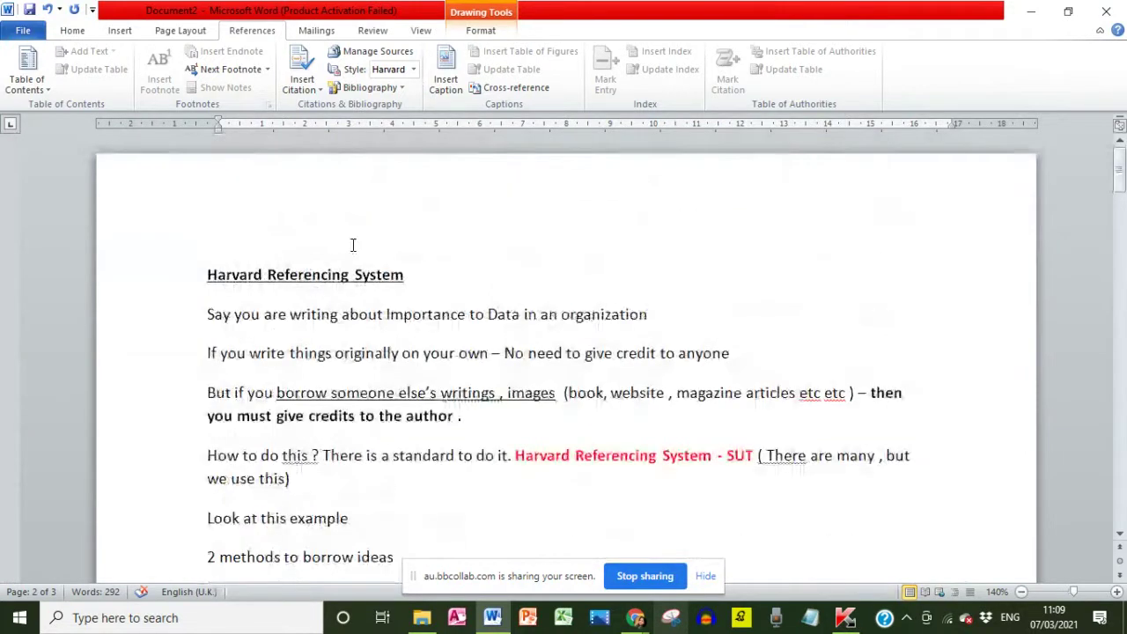
pyautogui.scroll(-5, 353, 245)
pyautogui.scroll(5, 353, 245)
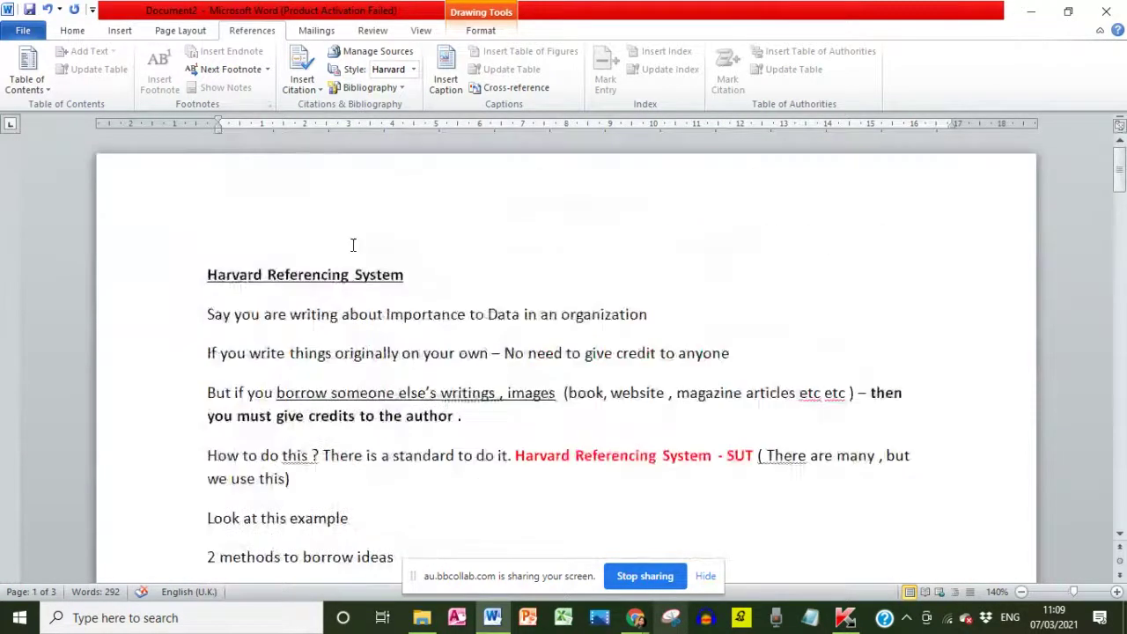
pyautogui.scroll(-20, 353, 245)
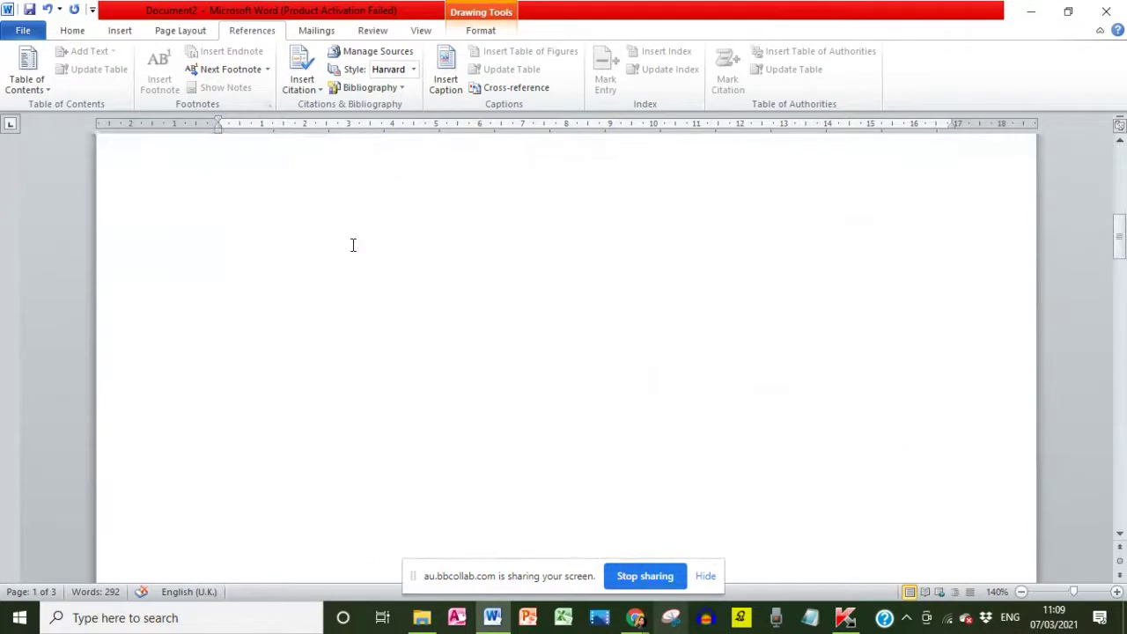
pyautogui.scroll(-3, 355, 245)
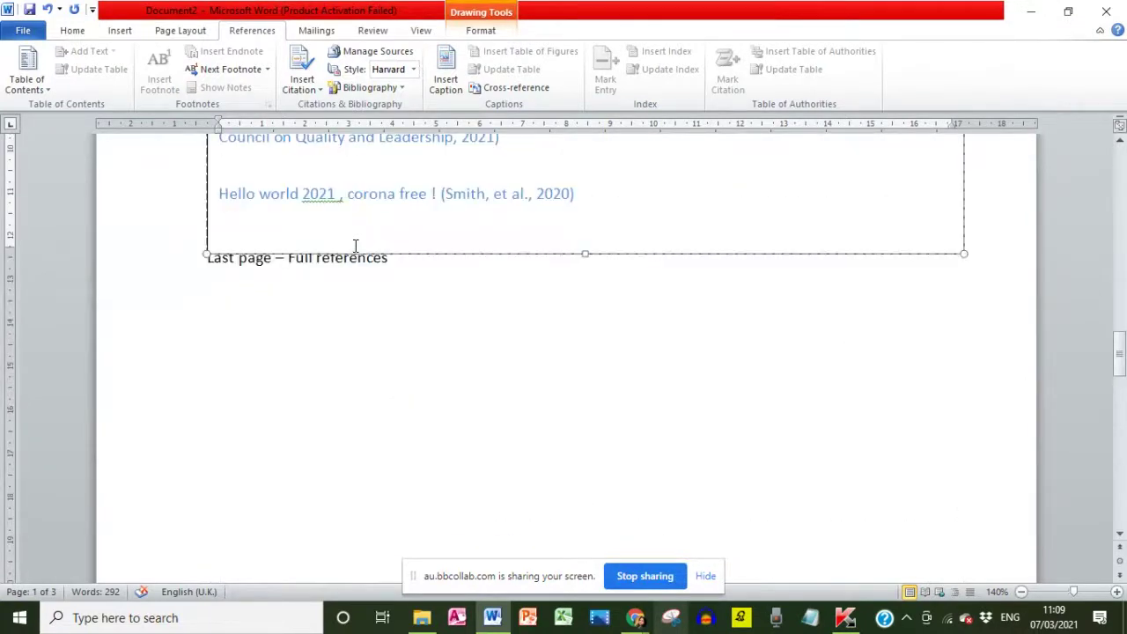
# Step: In Chrome, copy the '12 Reasons why data is important' cover image from the CQL article
pyautogui.moveTo(636, 616)
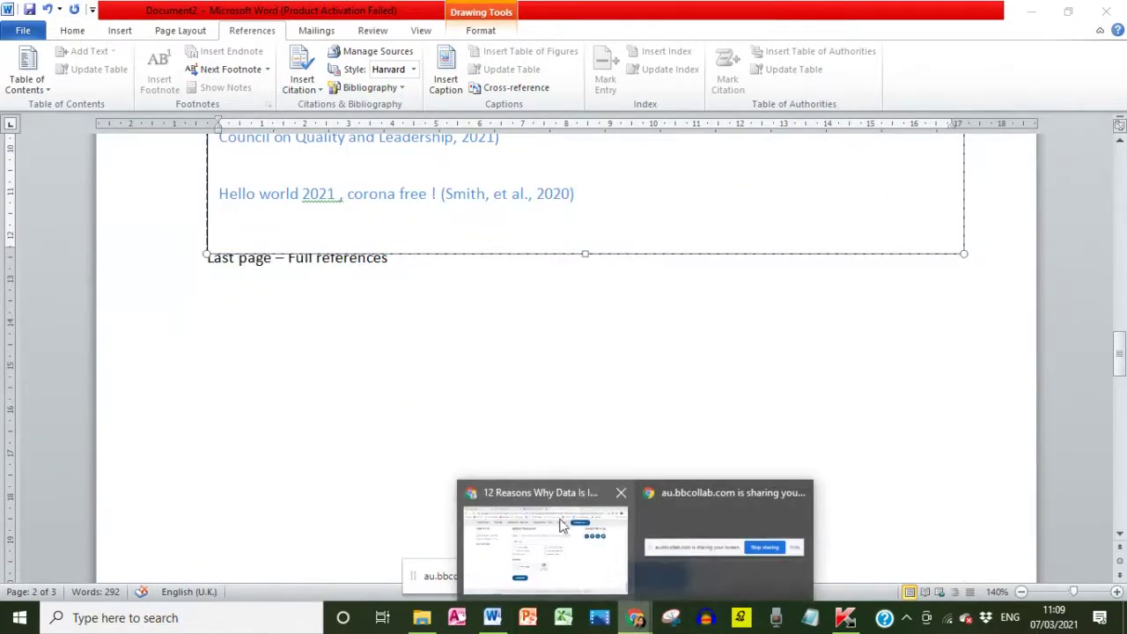
pyautogui.click(563, 531)
pyautogui.scroll(10, 543, 358)
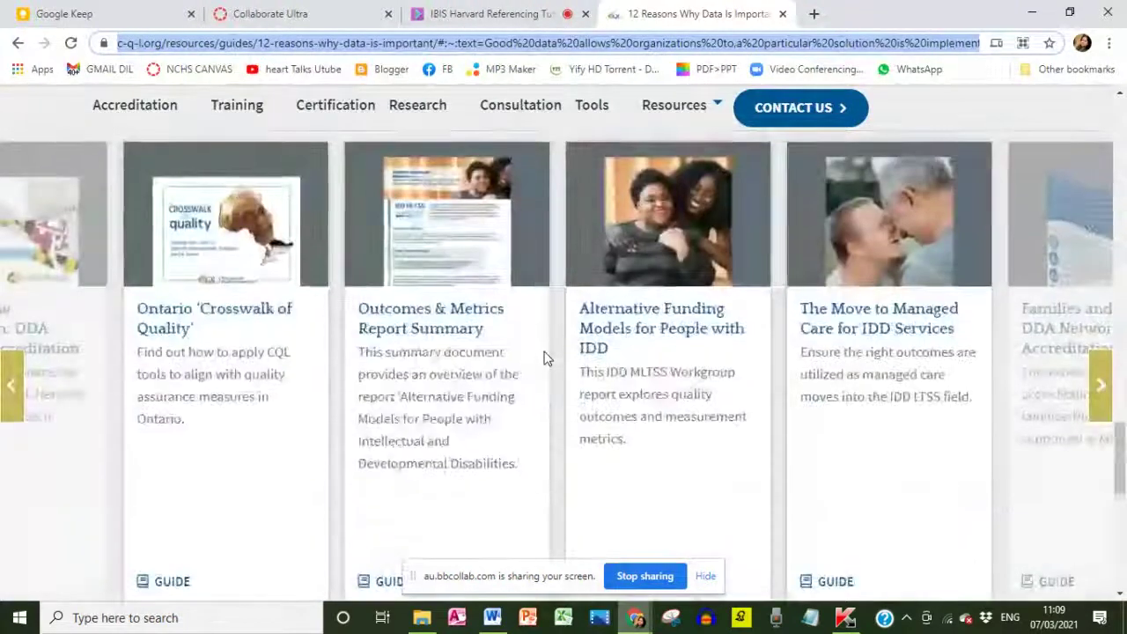
pyautogui.scroll(15, 543, 358)
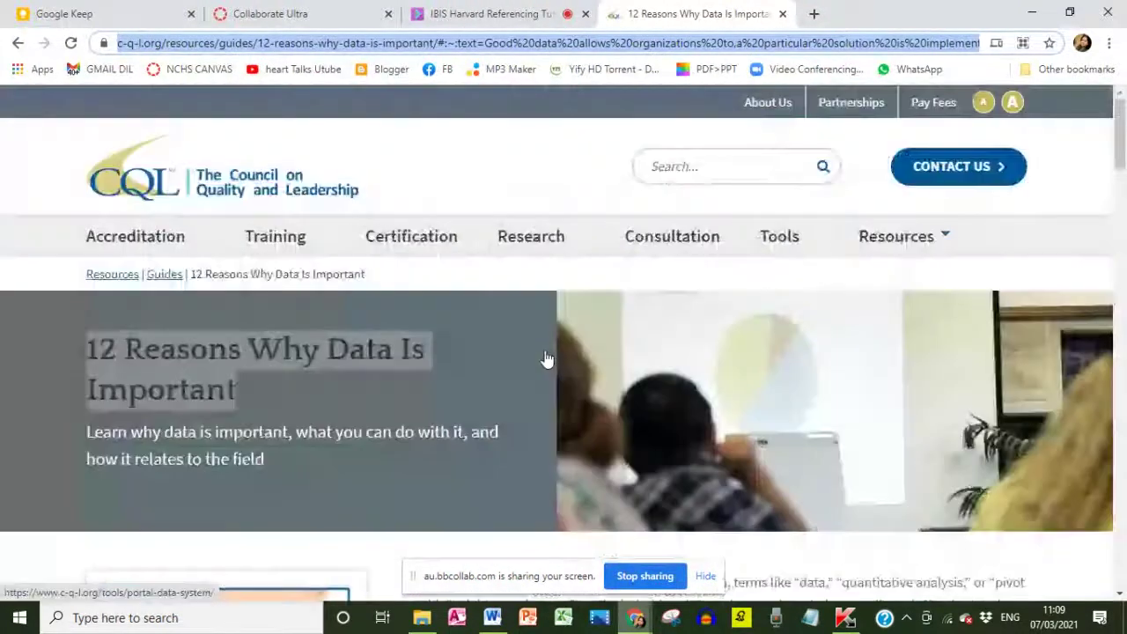
pyautogui.scroll(-5, 546, 358)
pyautogui.scroll(2, 546, 356)
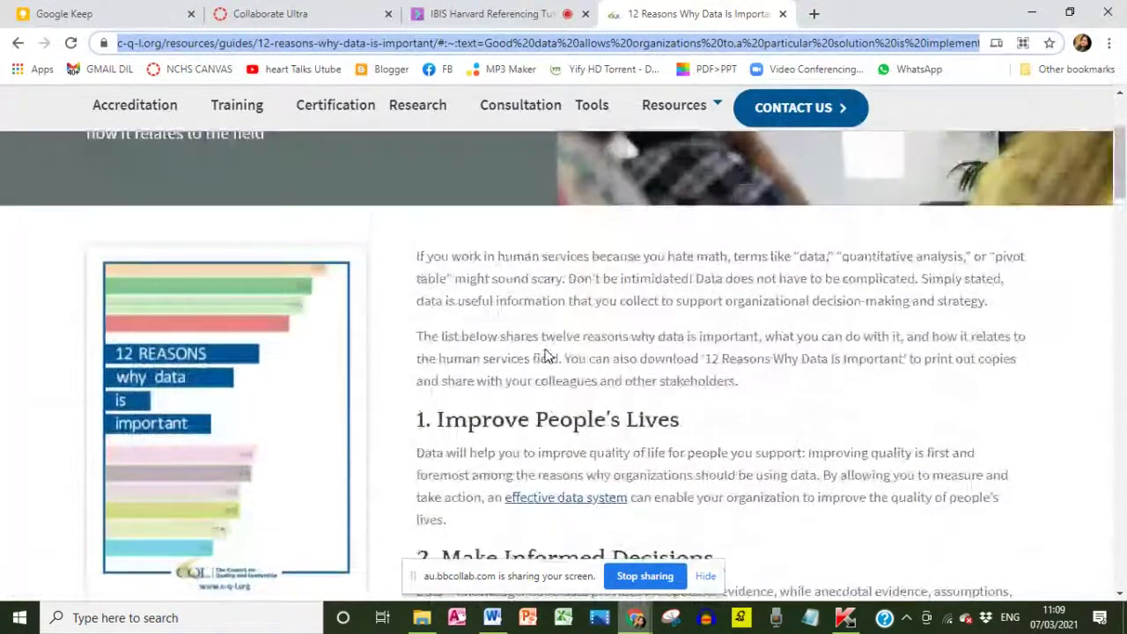
pyautogui.scroll(4, 545, 354)
pyautogui.scroll(-5, 546, 352)
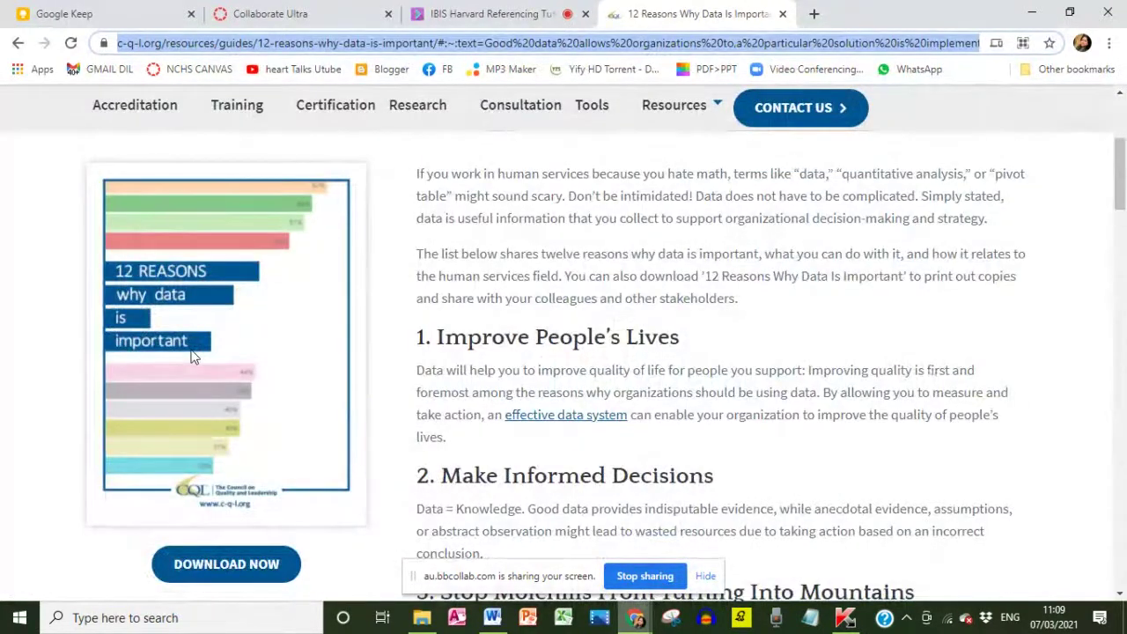
pyautogui.rightClick(194, 356)
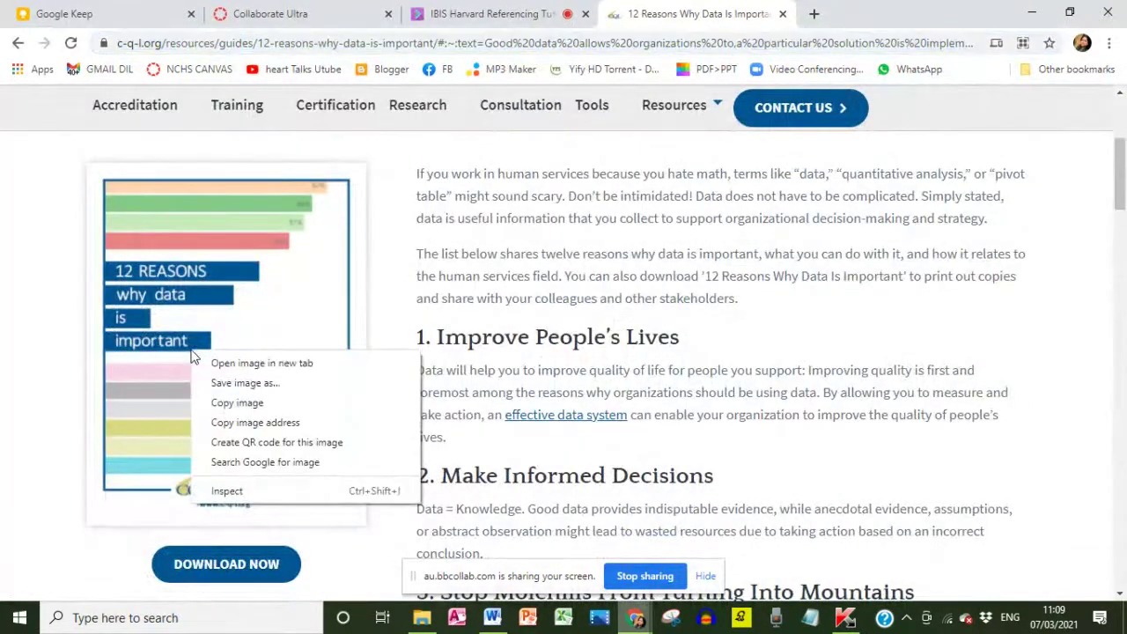
pyautogui.click(230, 403)
# Step: Back in Word, lengthen the text box downward to leave blank space beneath the cited line
pyautogui.click(491, 619)
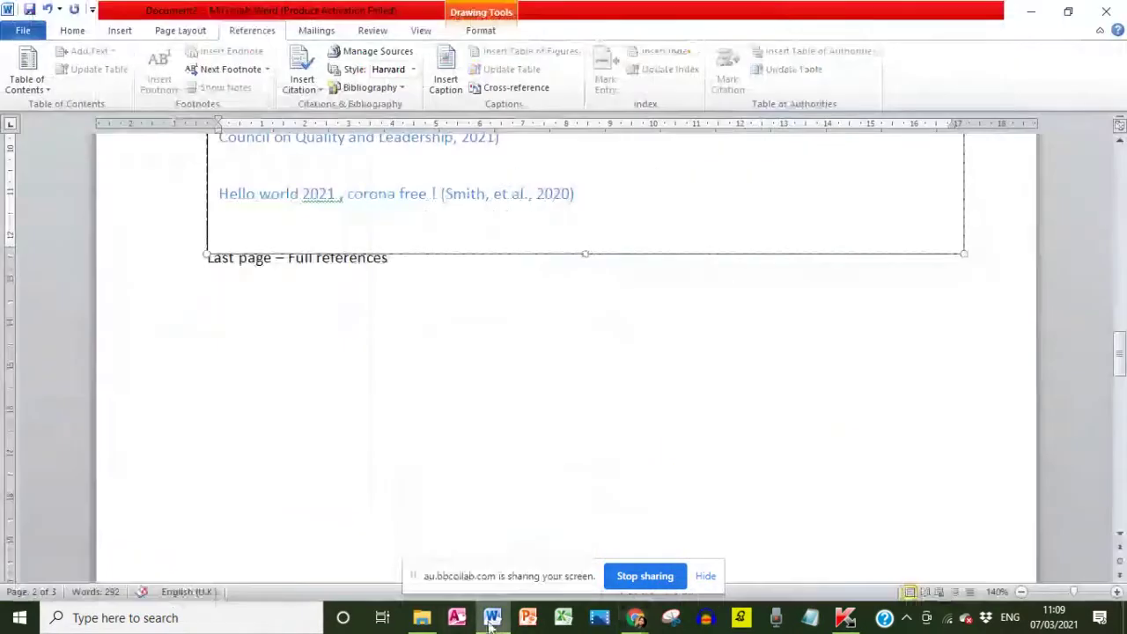
pyautogui.scroll(10, 485, 468)
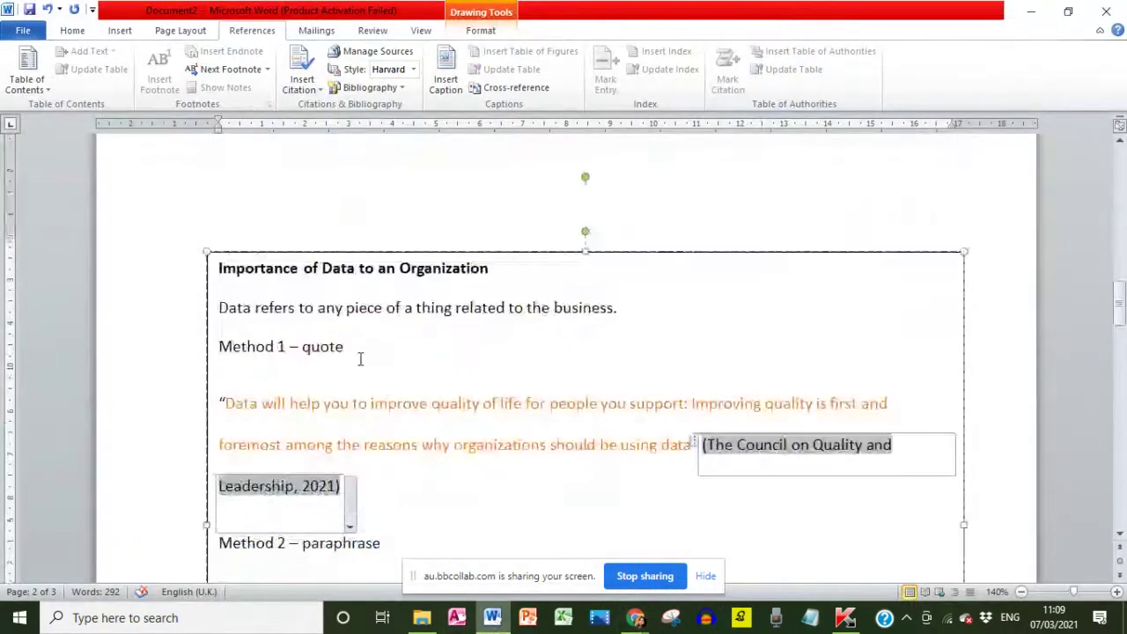
pyautogui.scroll(1, 360, 358)
pyautogui.scroll(-9, 528, 361)
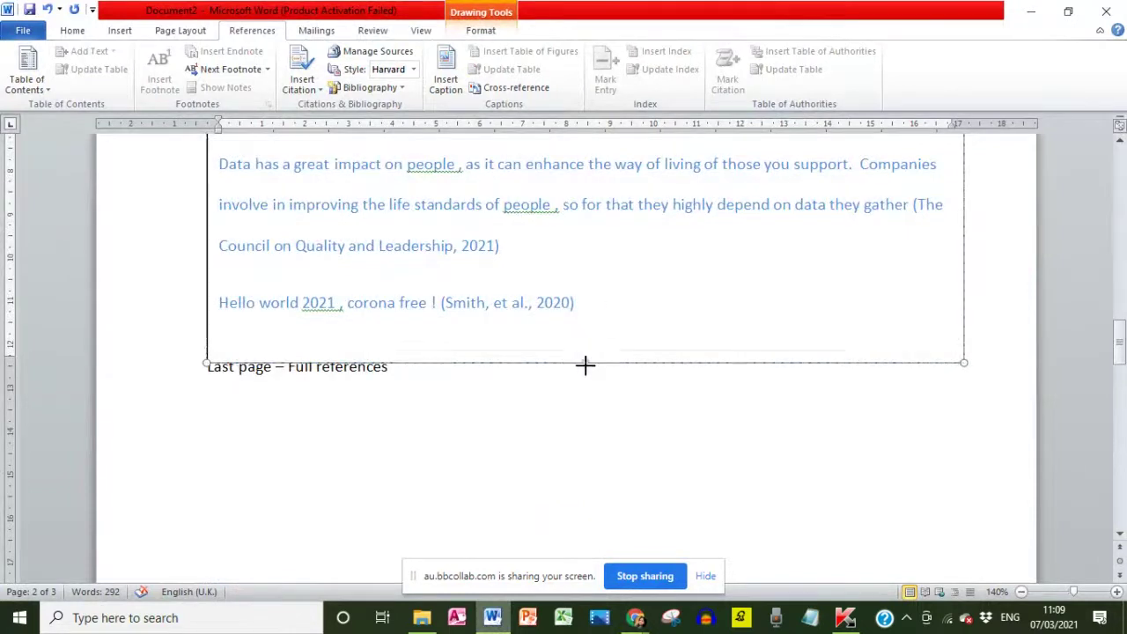
pyautogui.moveTo(586, 362); pyautogui.dragTo(603, 561)
pyautogui.scroll(-2, 604, 528)
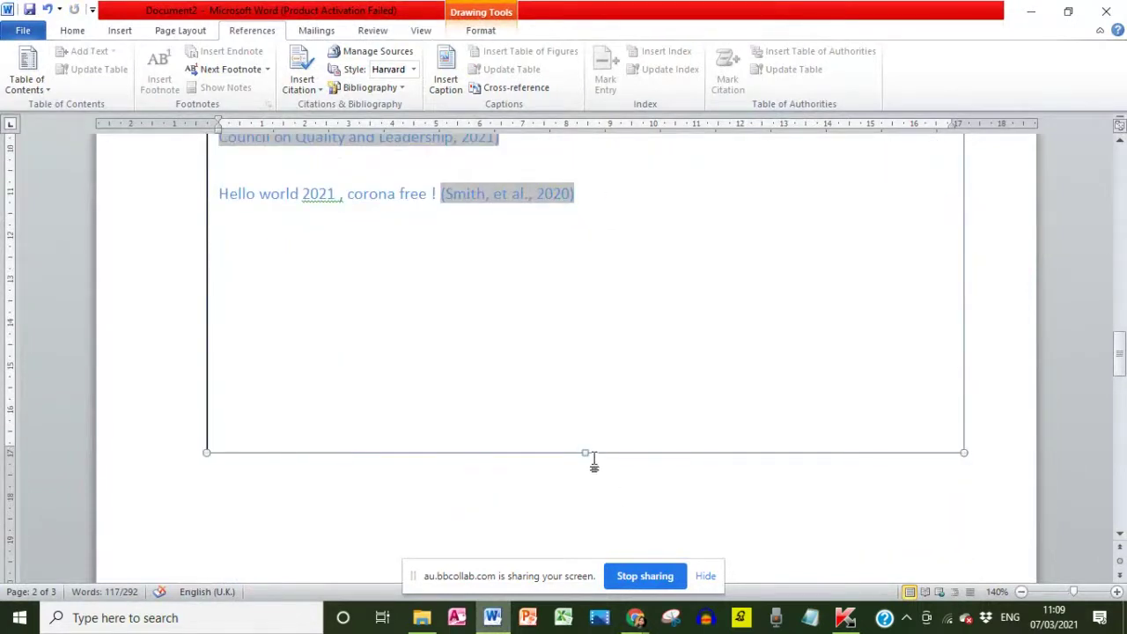
# Step: Adjust the text box and place the caret on the empty line inside it
pyautogui.moveTo(586, 498); pyautogui.dragTo(589, 551)
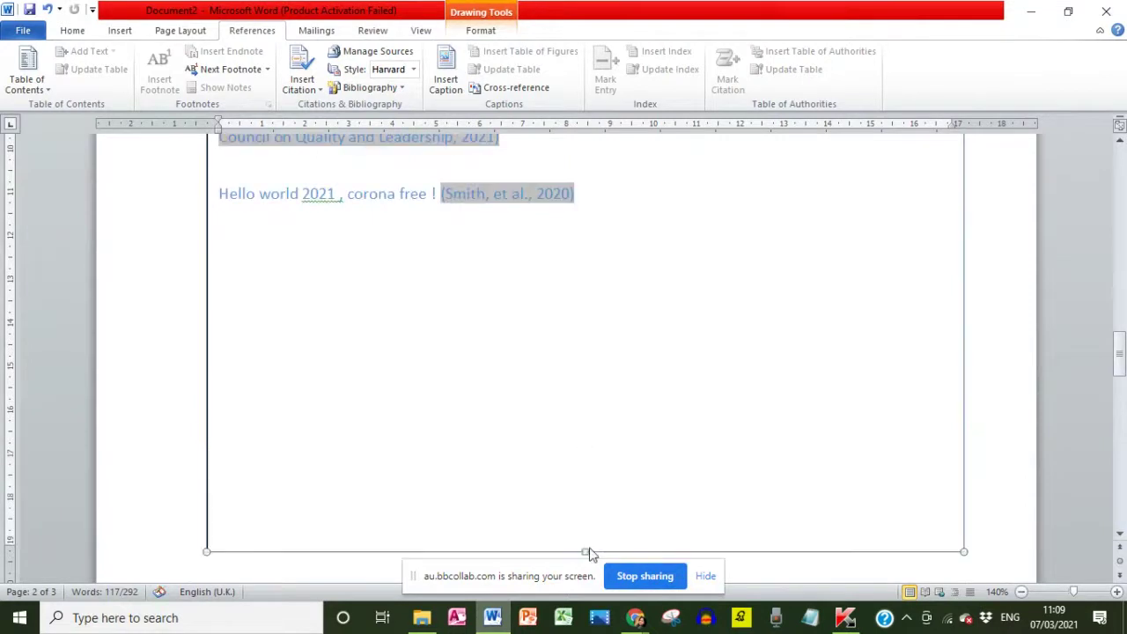
pyautogui.scroll(-2, 589, 546)
pyautogui.moveTo(588, 443); pyautogui.dragTo(588, 498)
pyautogui.click(588, 401)
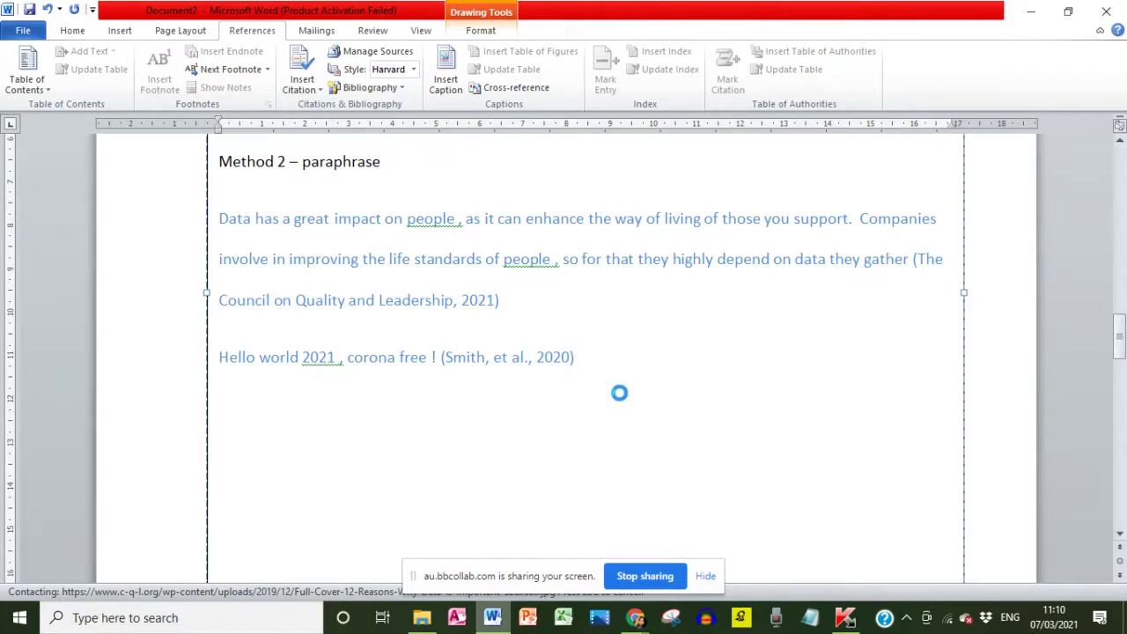
pyautogui.scroll(-5, 621, 400)
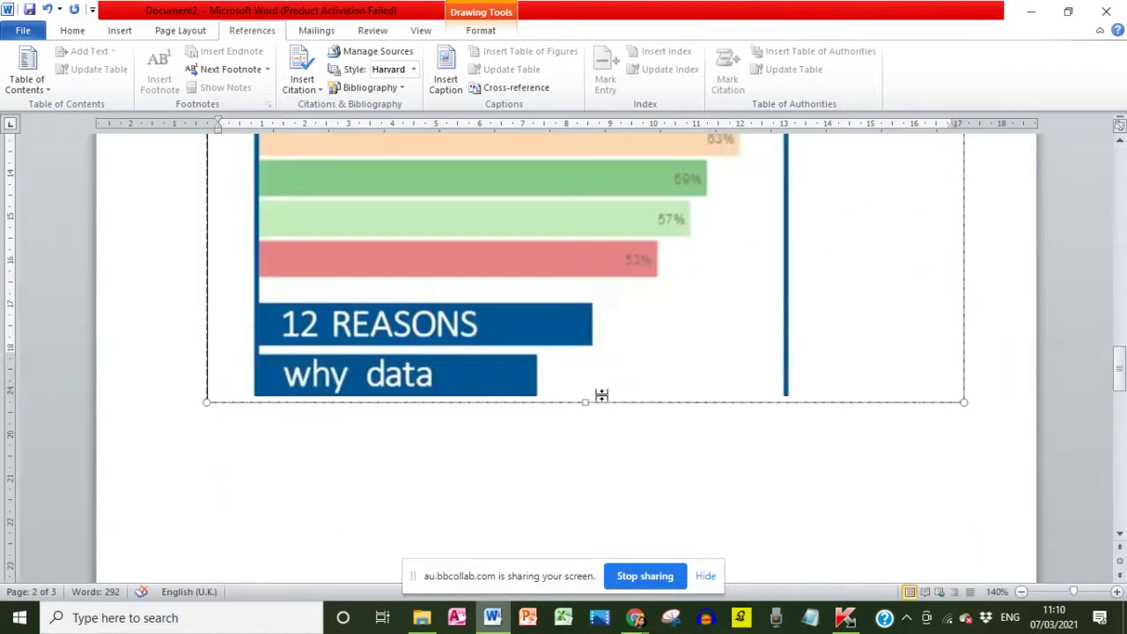
pyautogui.scroll(3, 601, 398)
# Step: Shrink the pasted 12 REASONS chart image to a smaller size
pyautogui.click(312, 488)
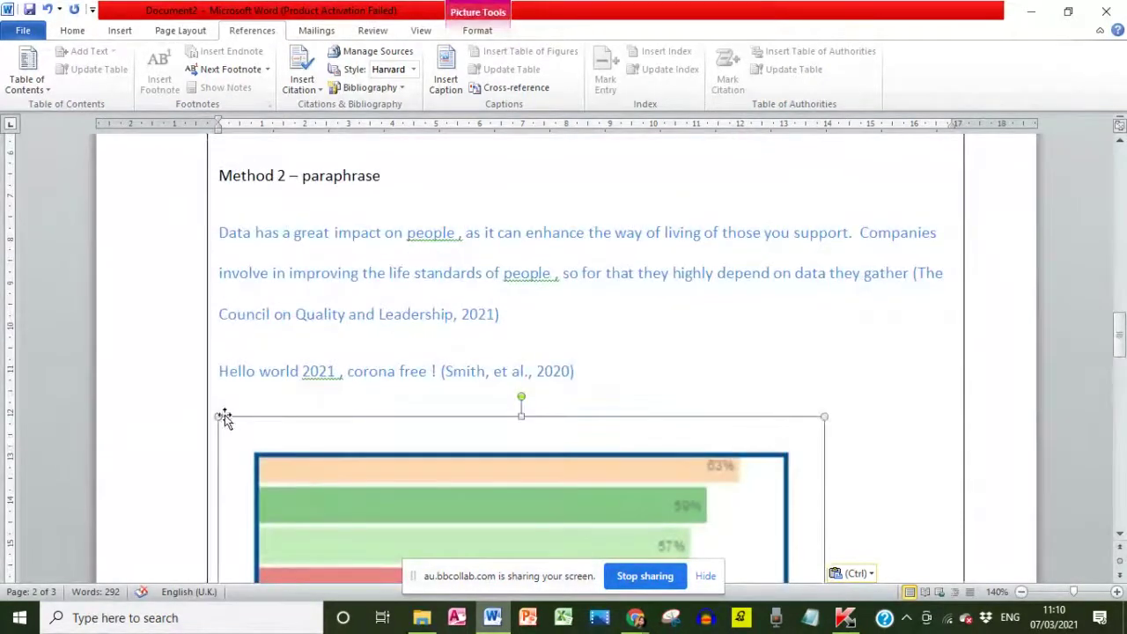
pyautogui.moveTo(220, 419); pyautogui.dragTo(395, 475)
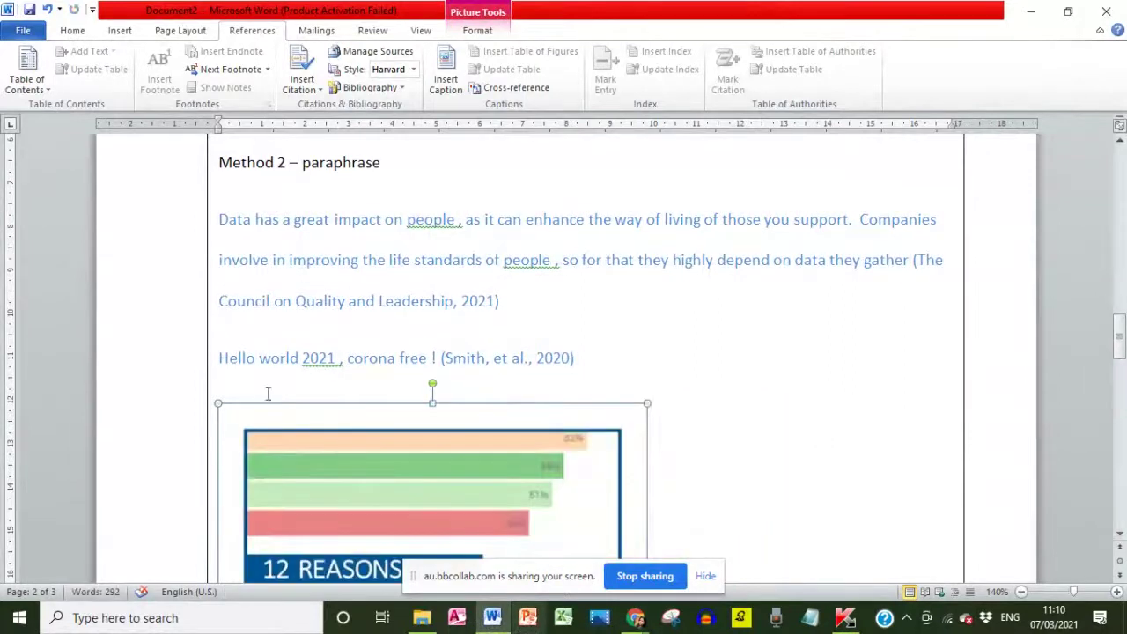
pyautogui.moveTo(223, 407); pyautogui.dragTo(337, 504)
pyautogui.scroll(-3, 347, 449)
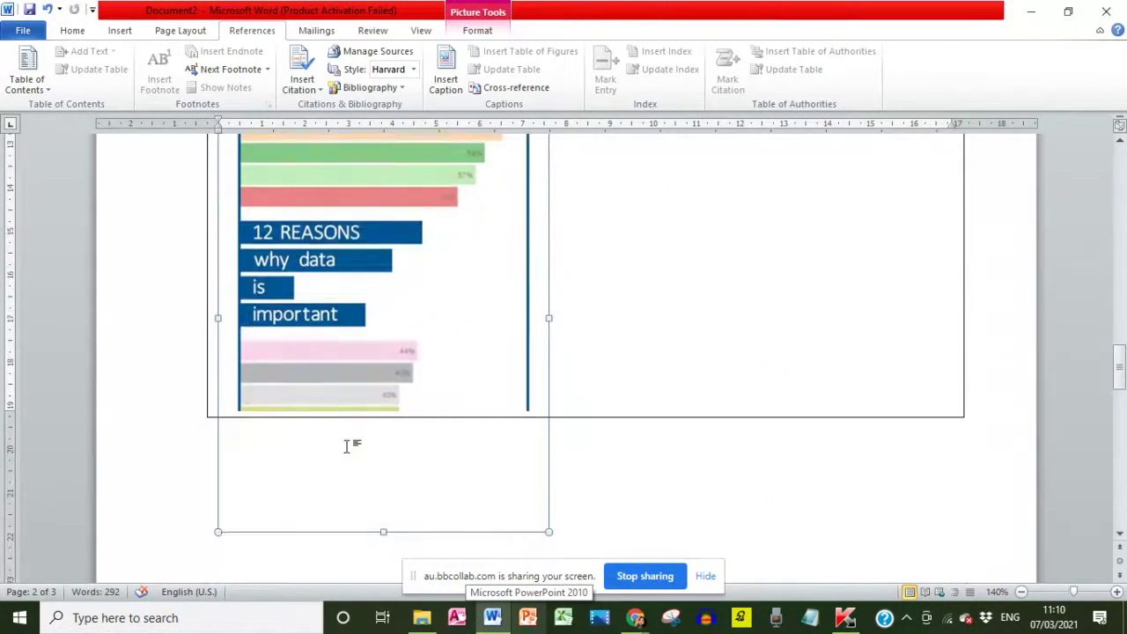
pyautogui.scroll(3, 346, 446)
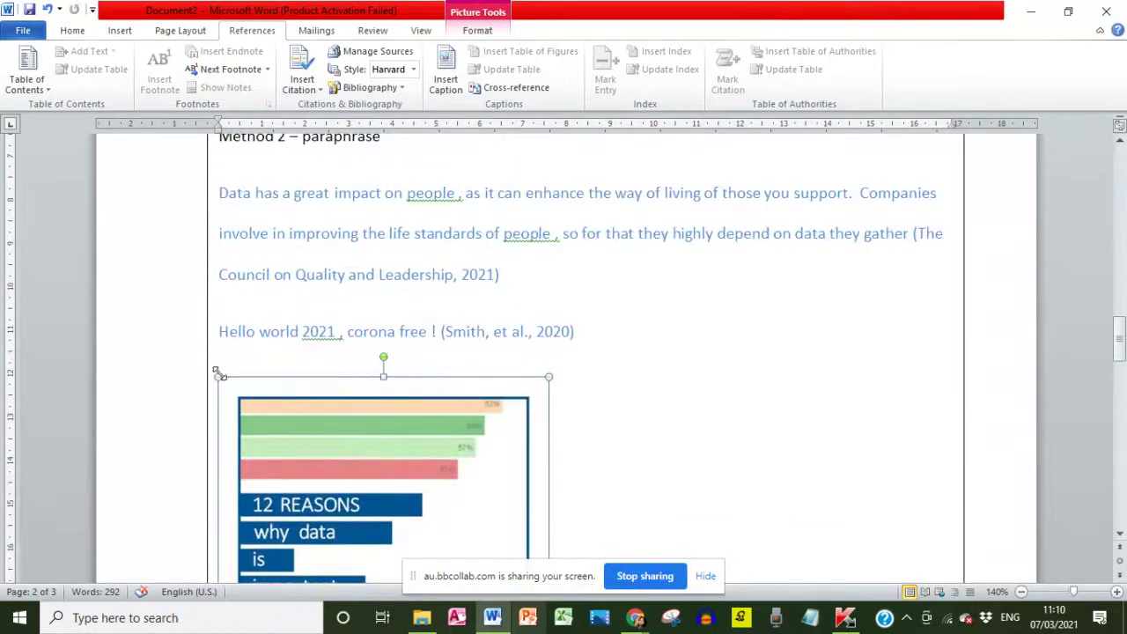
pyautogui.moveTo(218, 379); pyautogui.dragTo(347, 549)
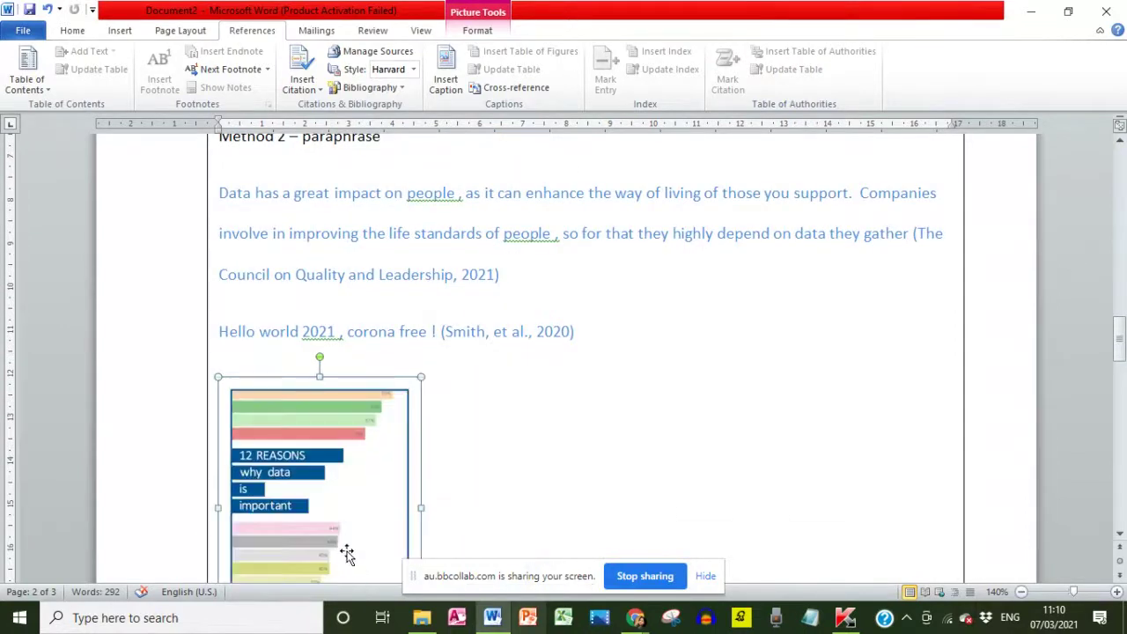
pyautogui.scroll(-3, 358, 515)
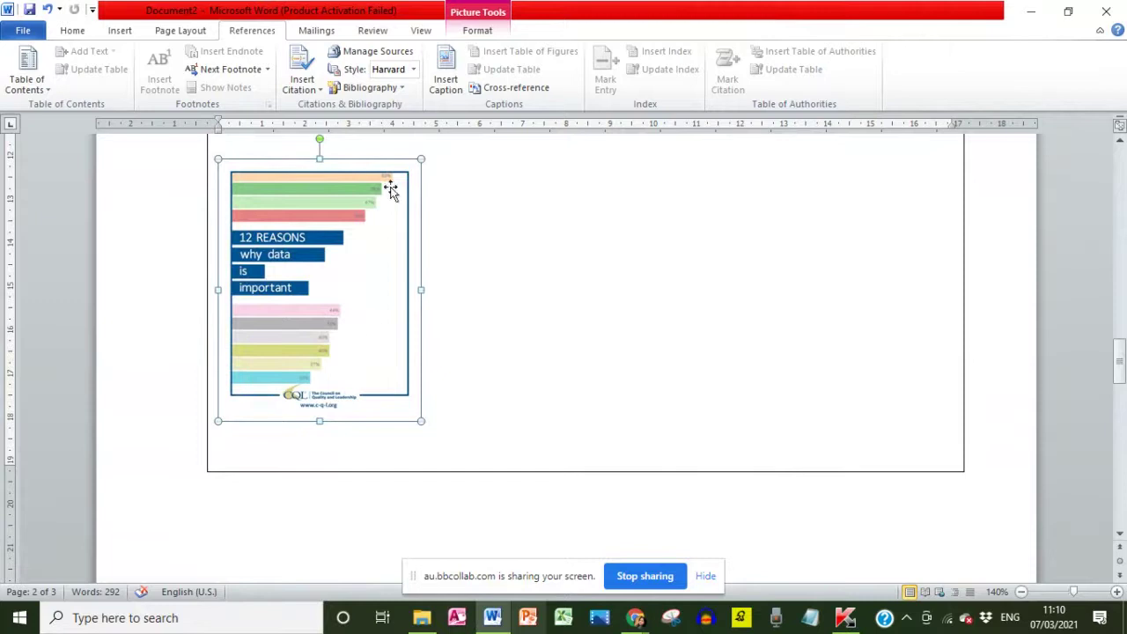
# Step: Centre the chart horizontally on the page
pyautogui.click(119, 32)
pyautogui.click(71, 31)
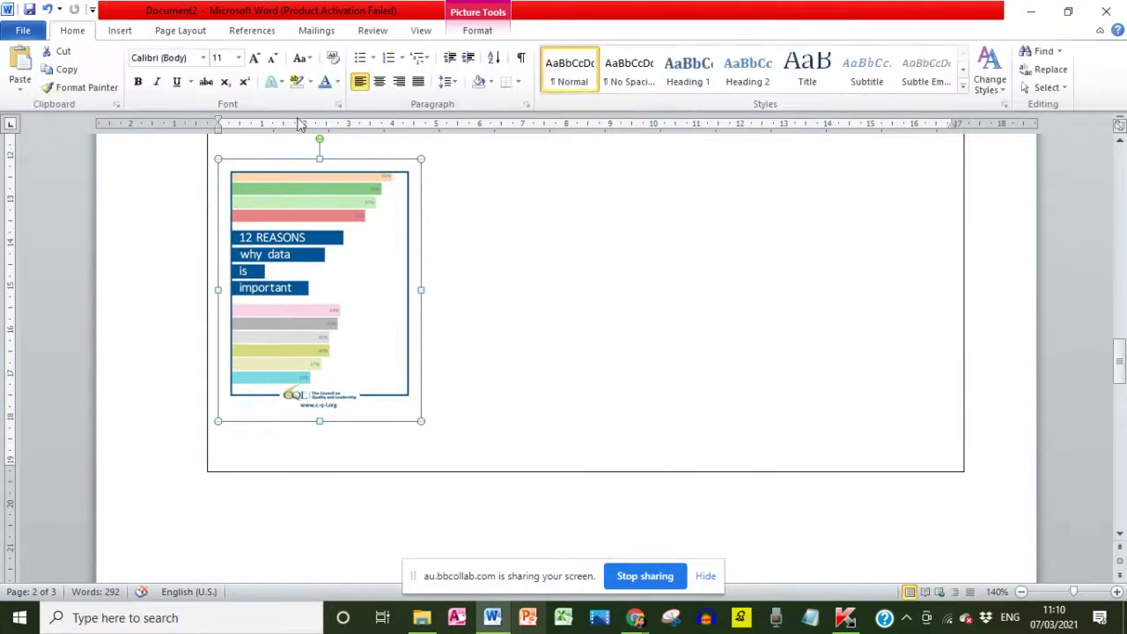
pyautogui.click(379, 82)
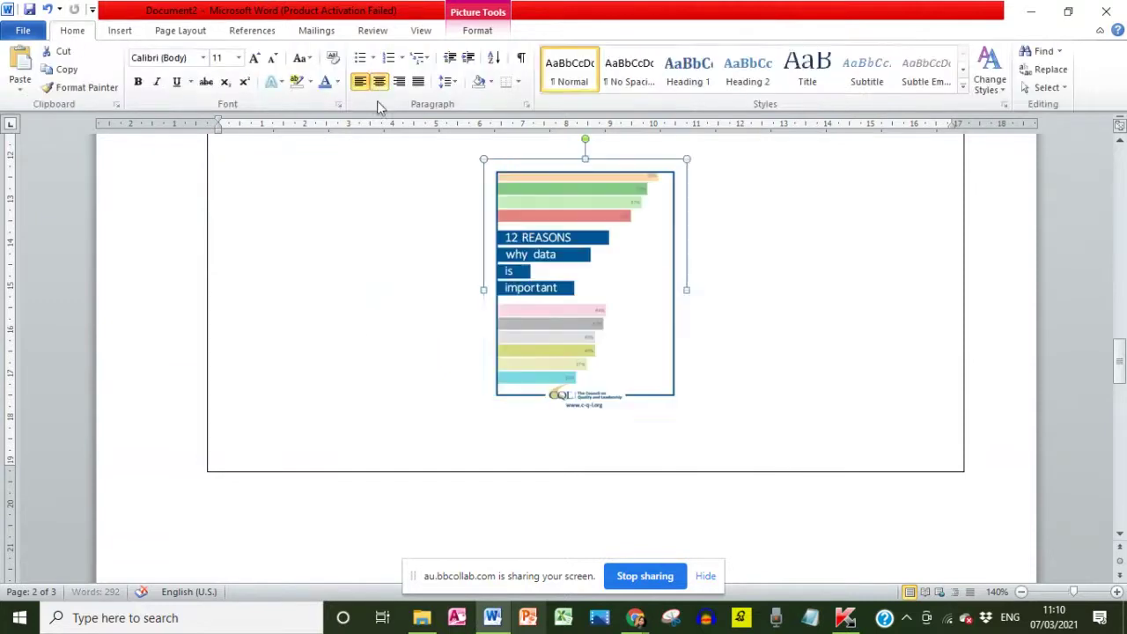
# Step: Insert a Figure caption below the chart ending with 'Importance of Data'
pyautogui.rightClick(599, 377)
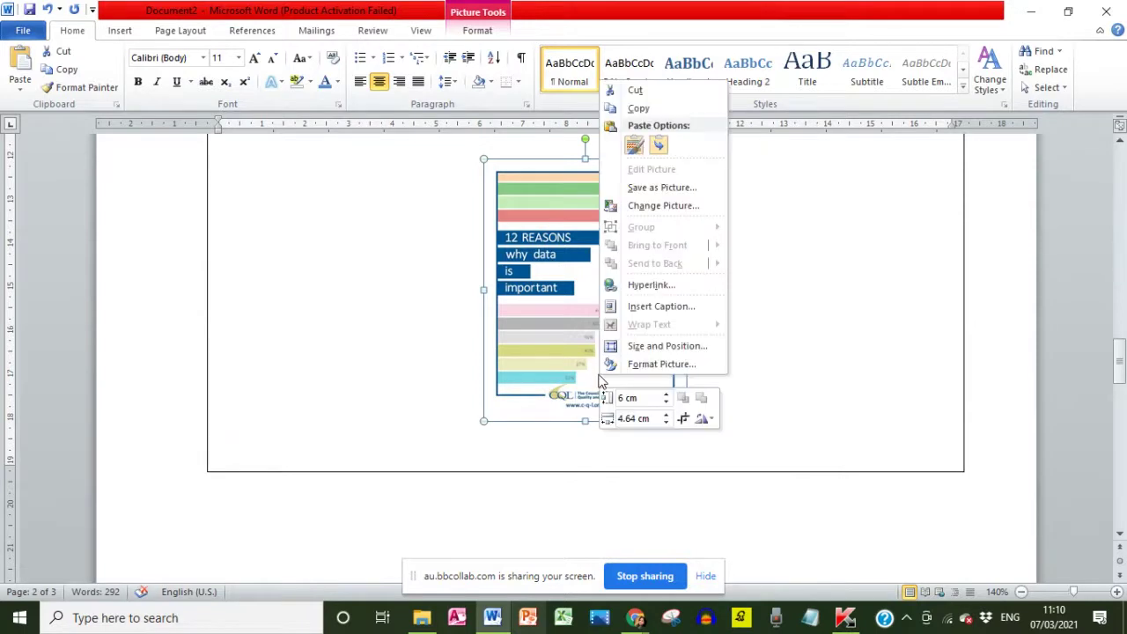
pyautogui.click(664, 313)
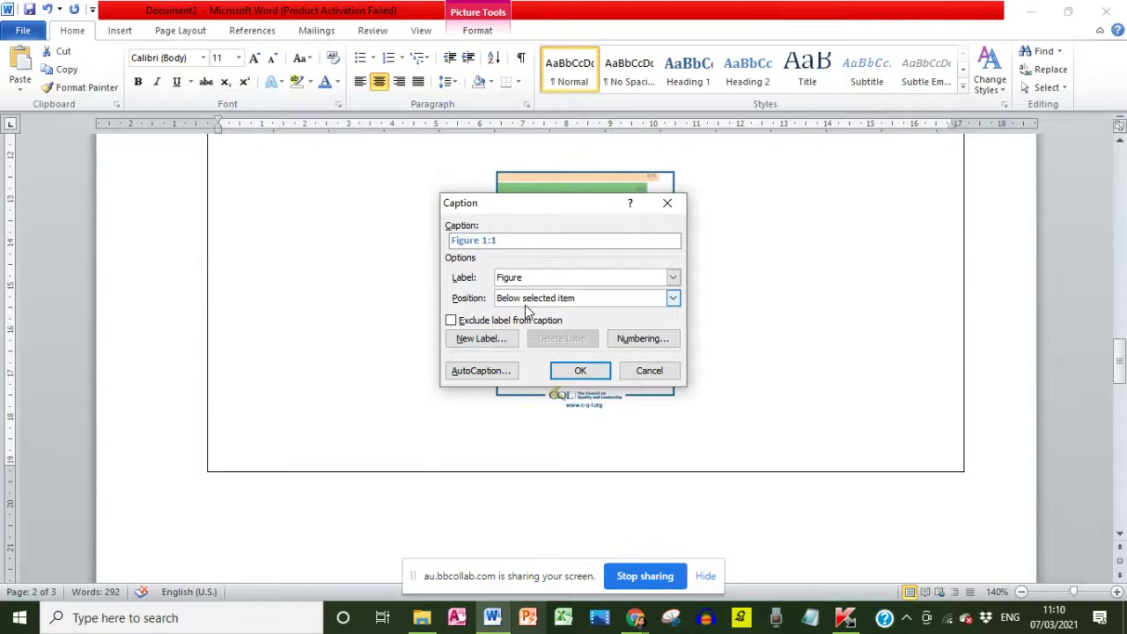
pyautogui.write('Importance of Data')
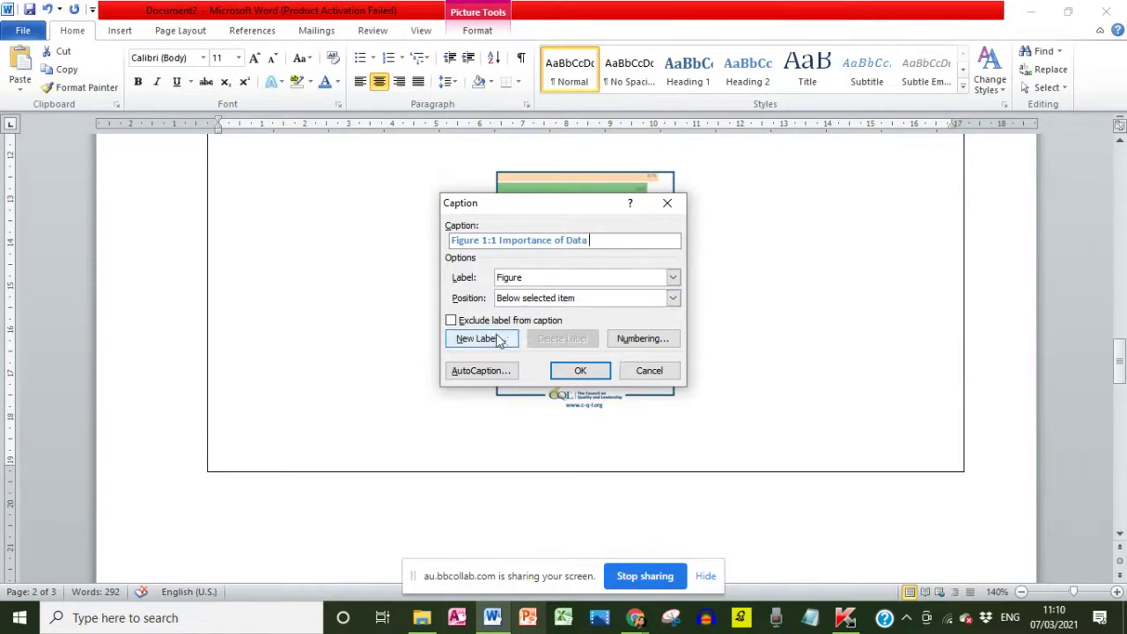
pyautogui.click(581, 371)
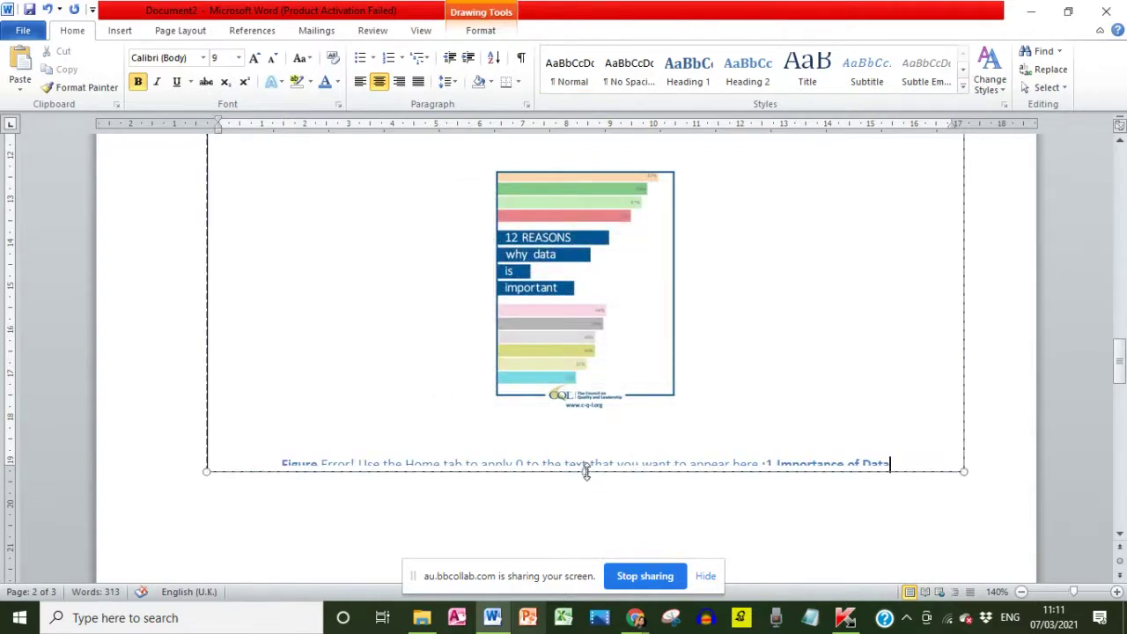
# Step: Enlarge the caption box and replace the faulty caption with 'Figure 1.1 - Importance of data'
pyautogui.moveTo(586, 473); pyautogui.dragTo(578, 521)
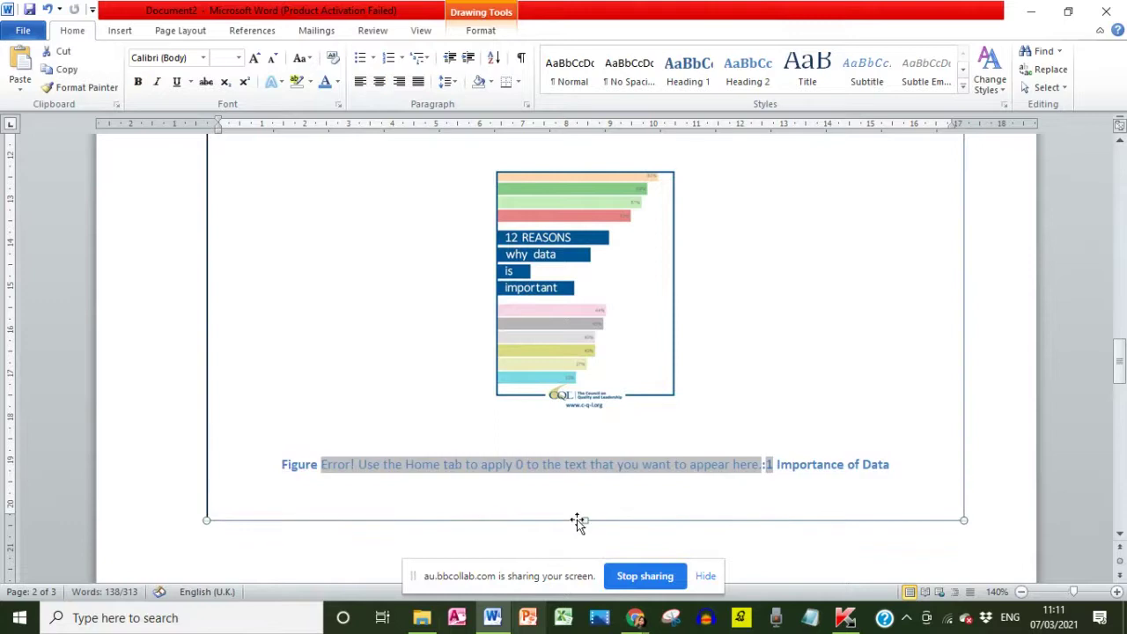
pyautogui.click(712, 490)
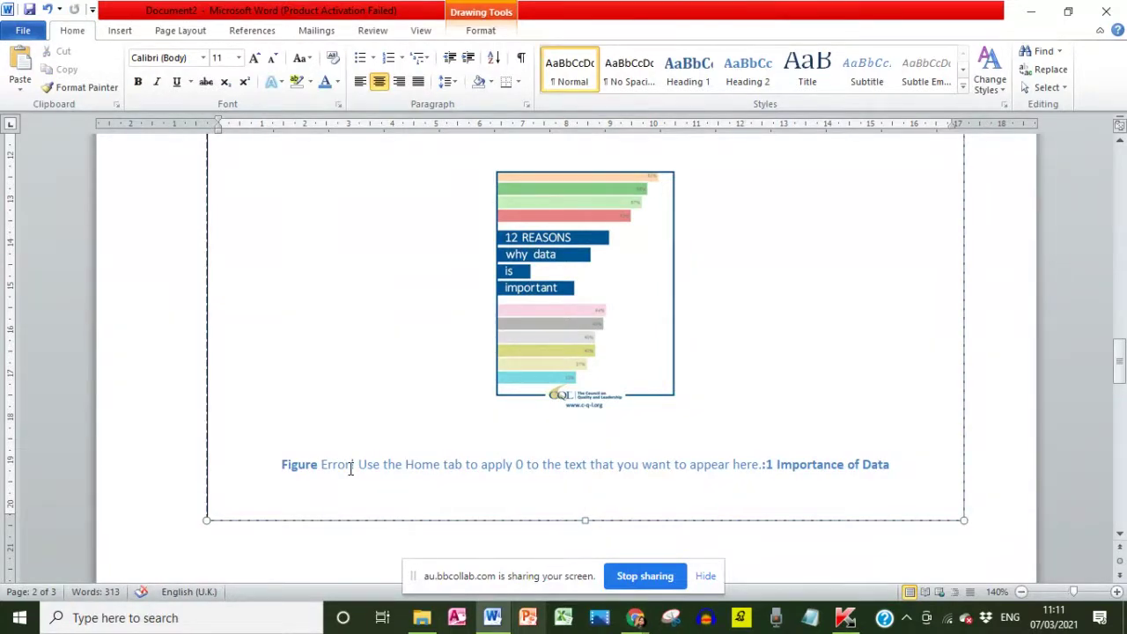
pyautogui.scroll(15, 355, 464)
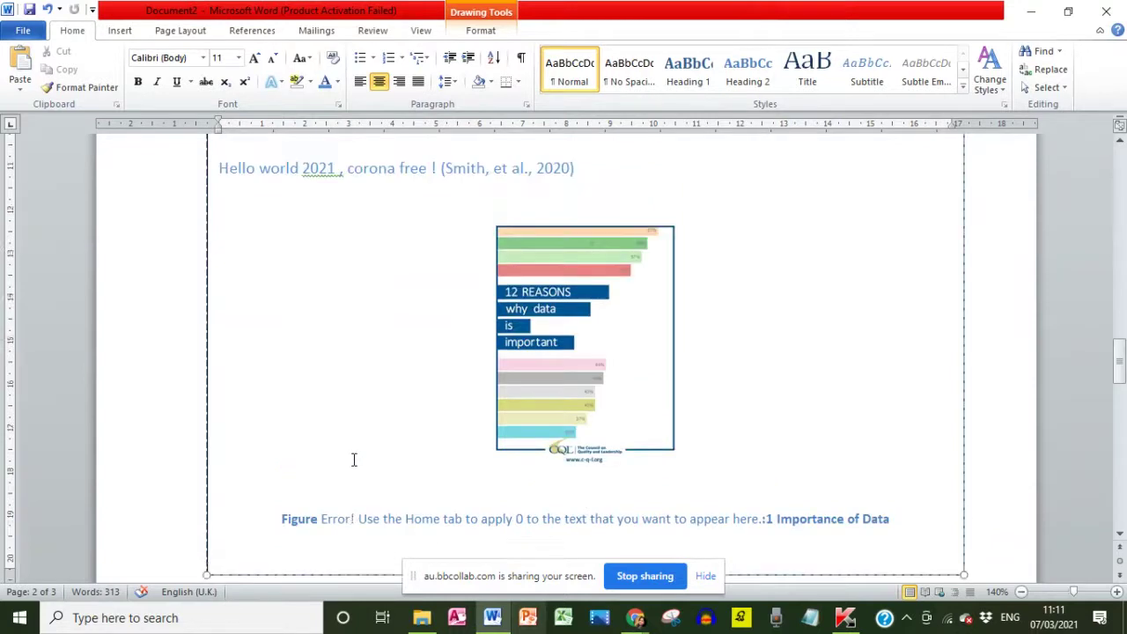
pyautogui.scroll(-15, 355, 459)
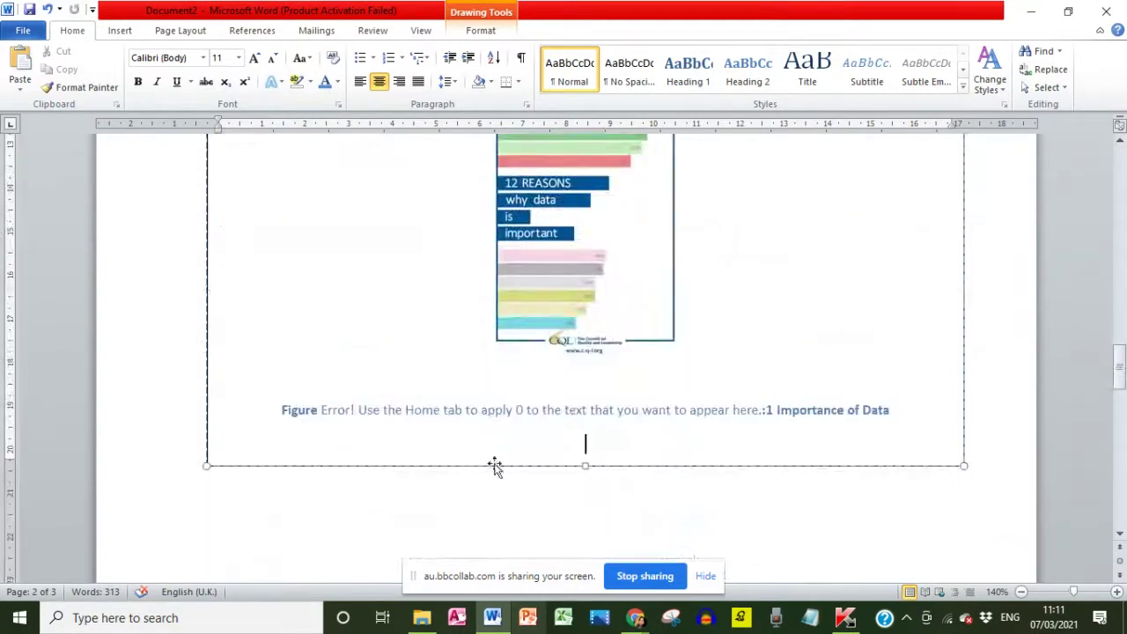
pyautogui.doubleClick(613, 410)
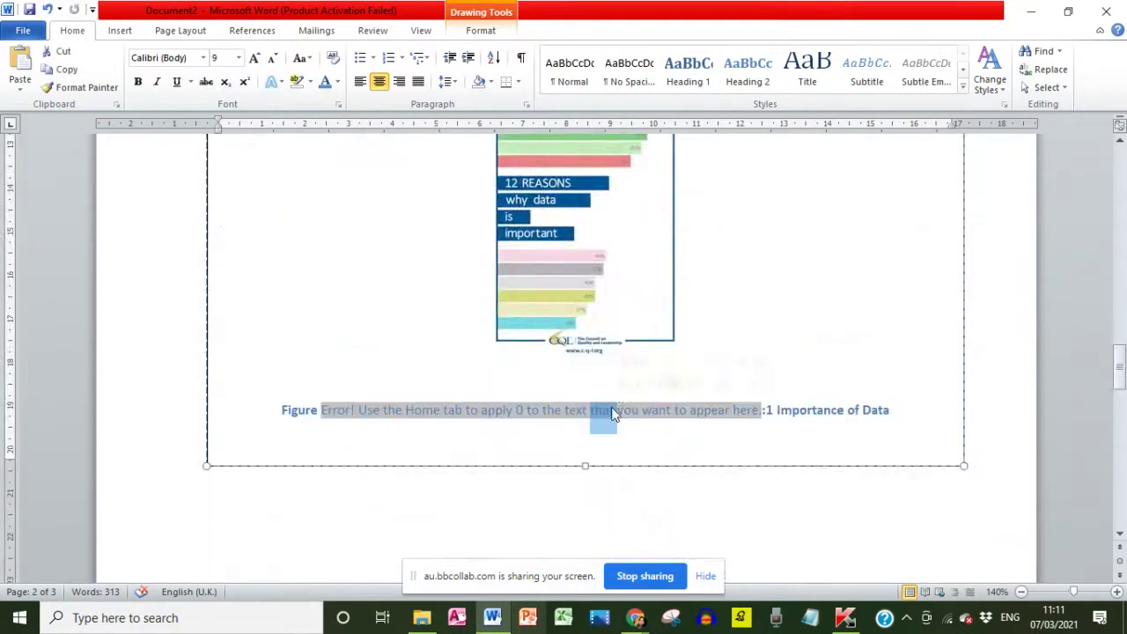
pyautogui.tripleClick(812, 410)
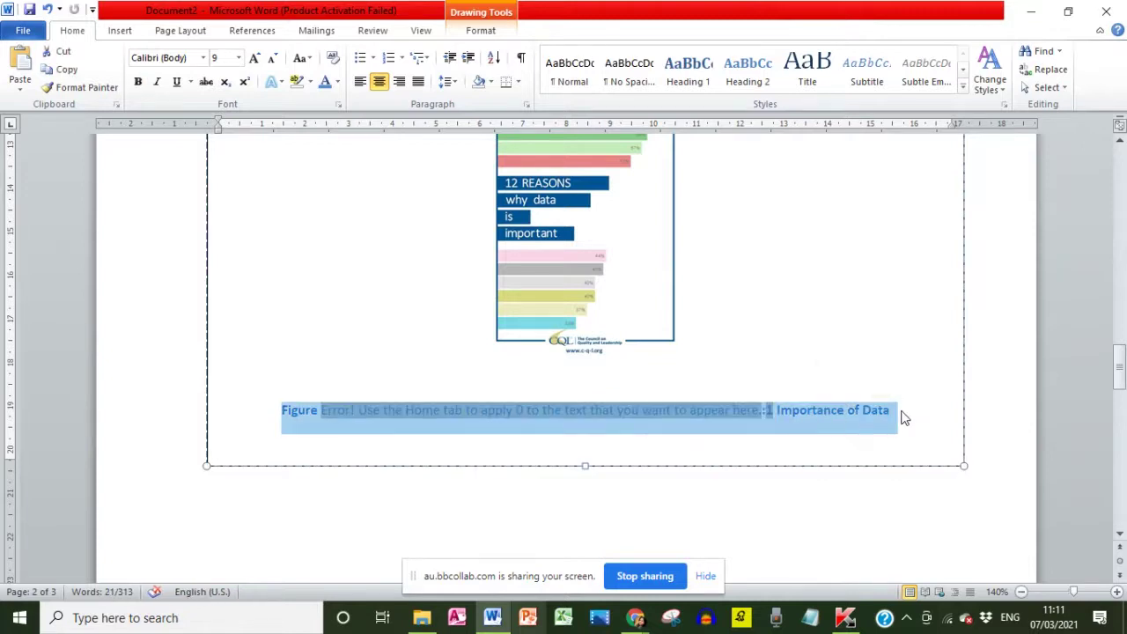
pyautogui.press('Delete')
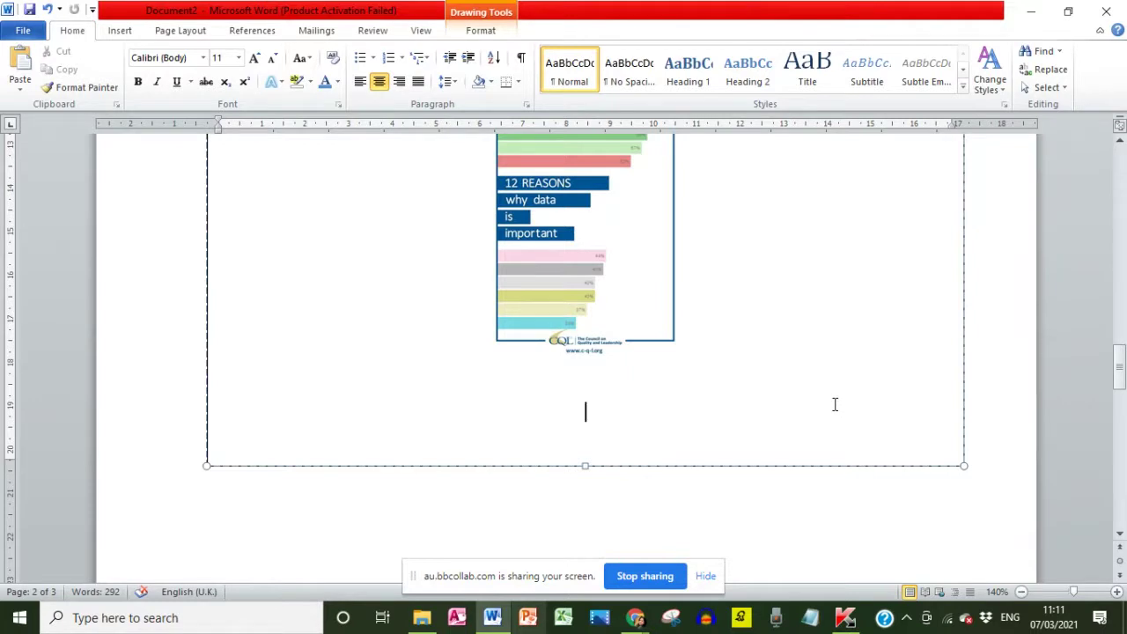
pyautogui.write('Figur')
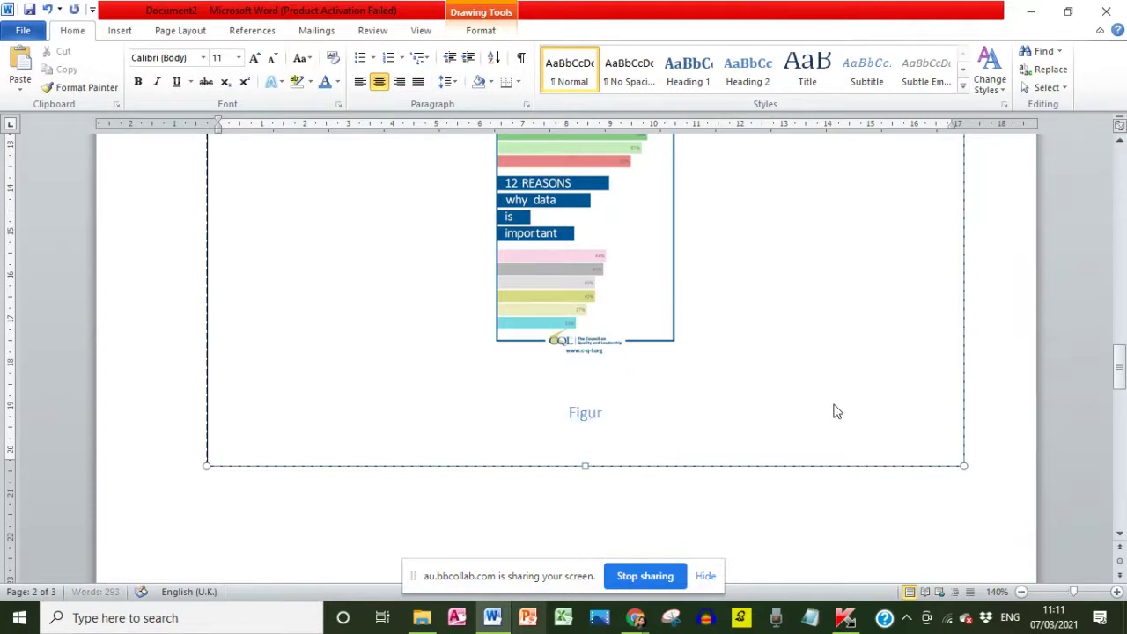
pyautogui.write('e 1.1 - Import')
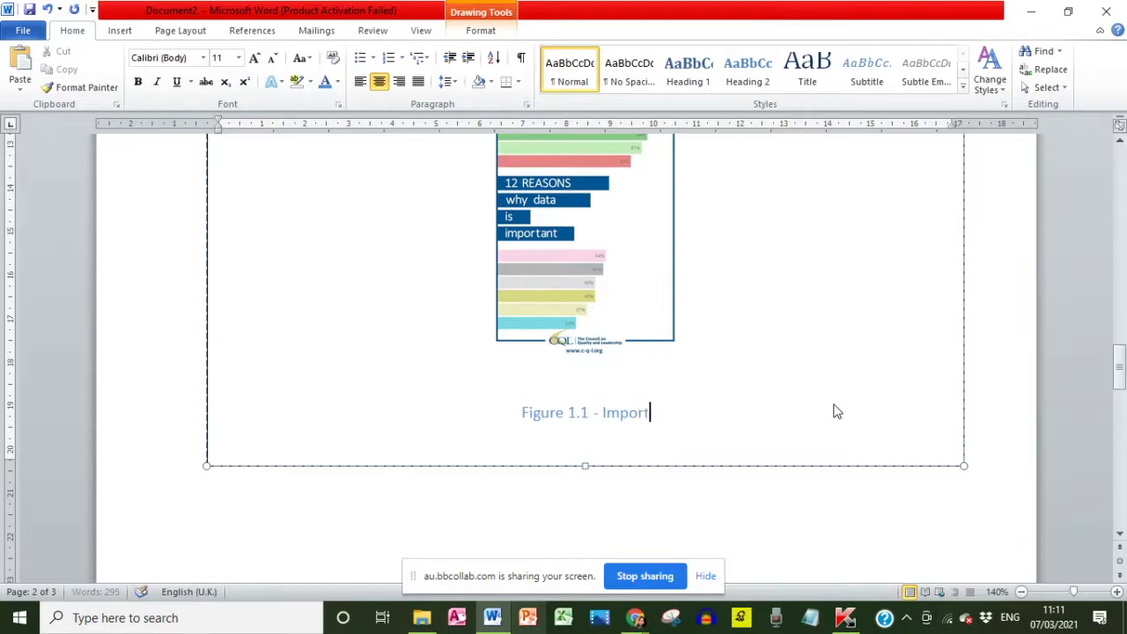
pyautogui.write('ance of data')
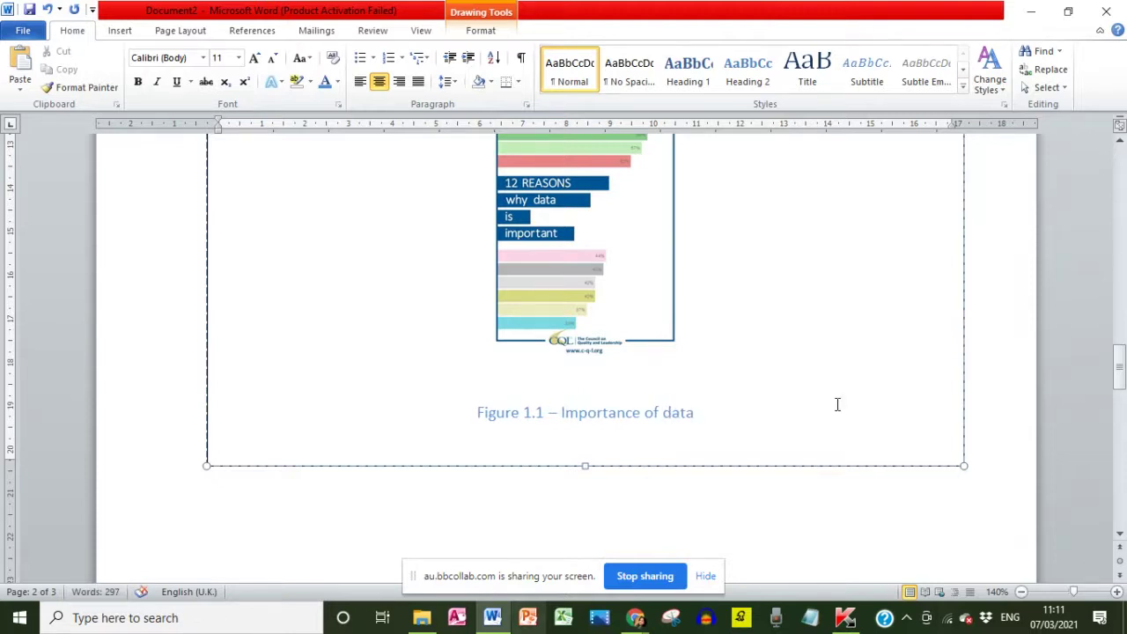
pyautogui.scroll(1, 837, 404)
# Step: Append the (The Council on Quality and Leadership, 2021) citation to the figure caption
pyautogui.click(266, 30)
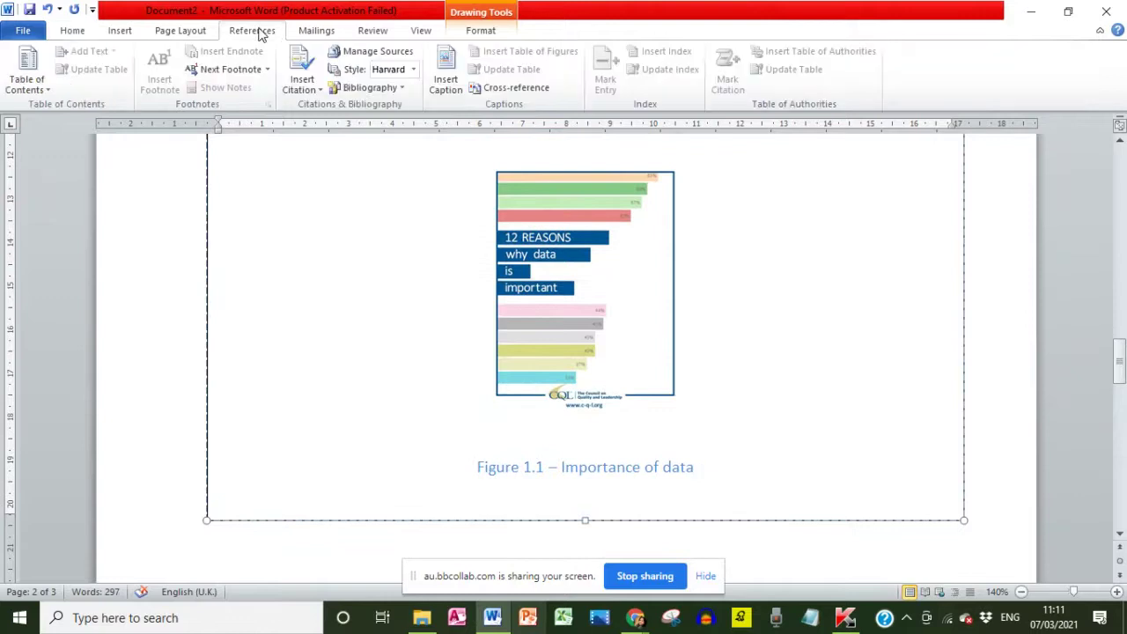
pyautogui.click(296, 88)
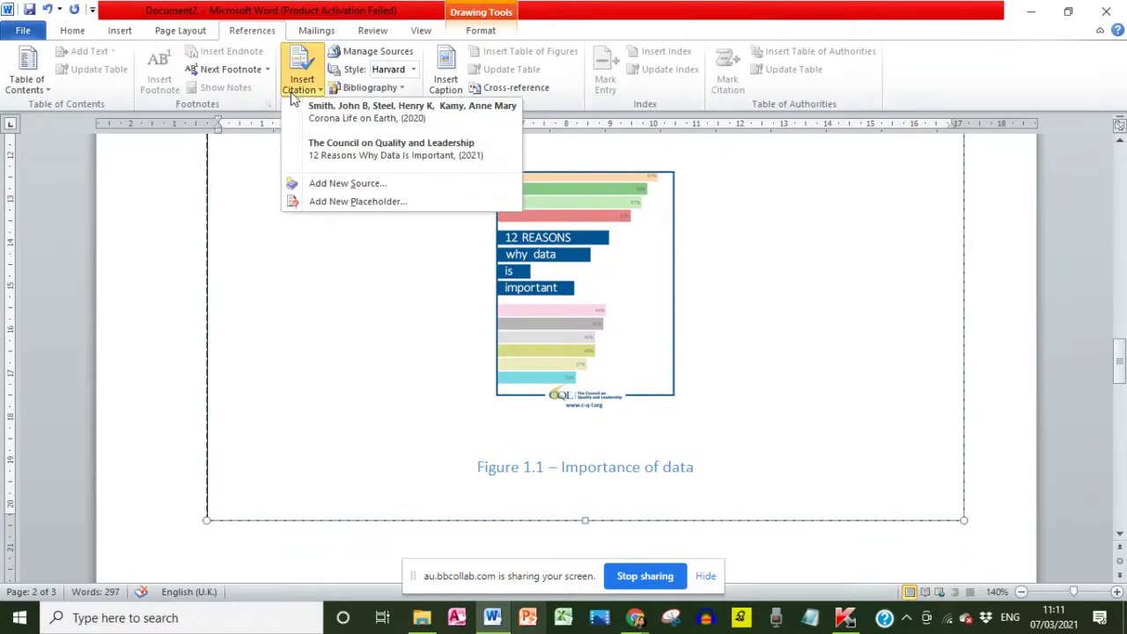
pyautogui.click(342, 157)
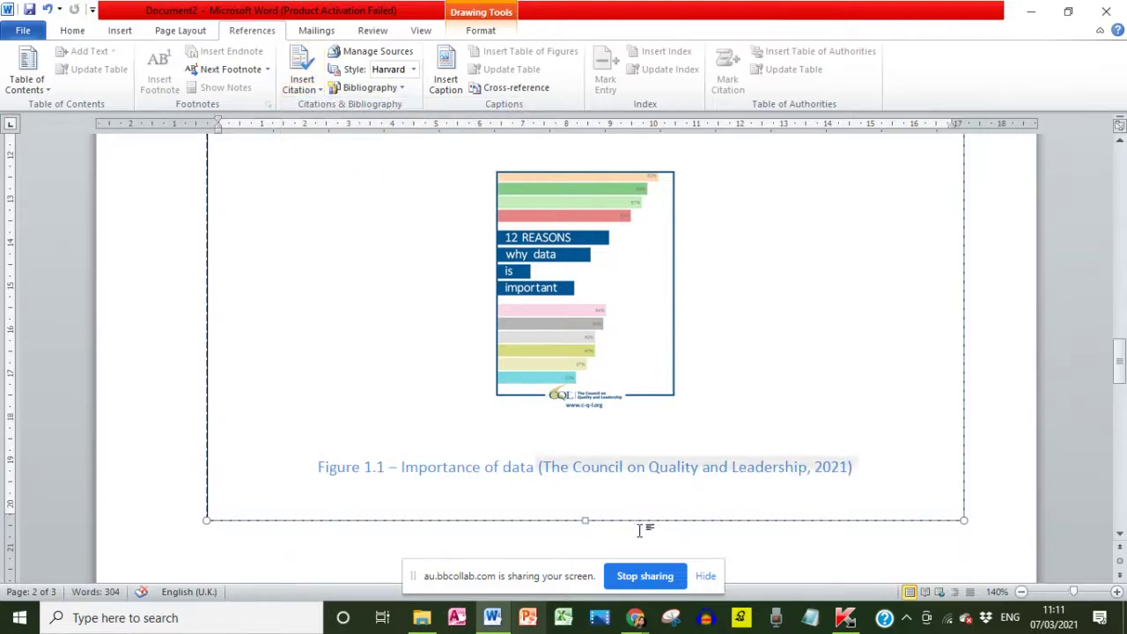
pyautogui.click(597, 325)
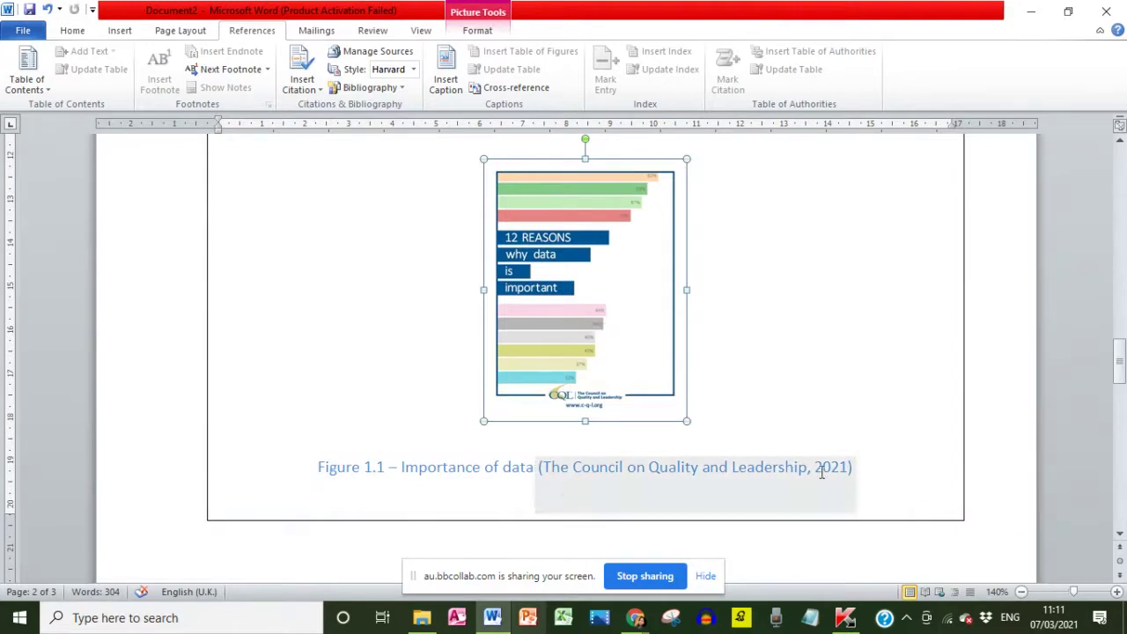
# Step: Insert a blank line below the Bibliography heading
pyautogui.scroll(-8, 590, 420)
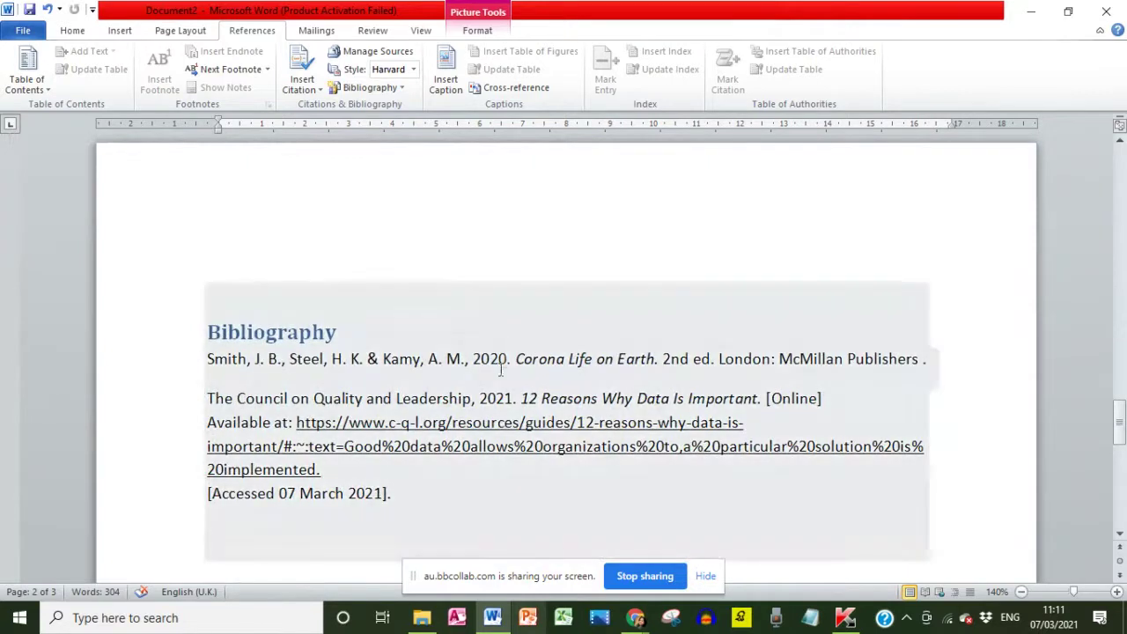
pyautogui.click(366, 321)
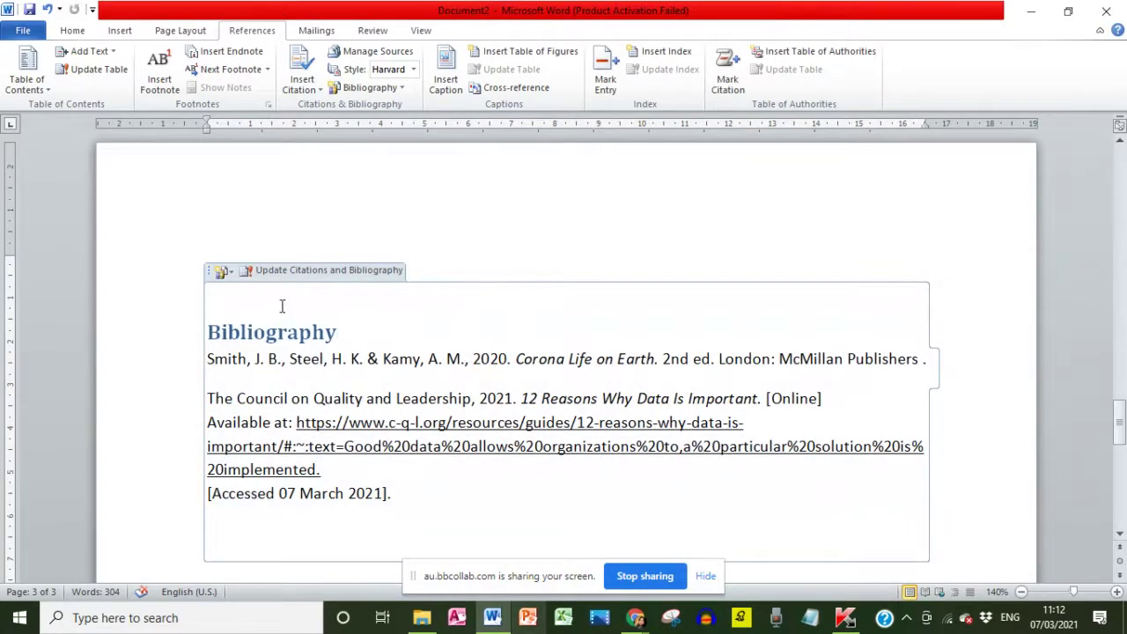
pyautogui.press('Return')
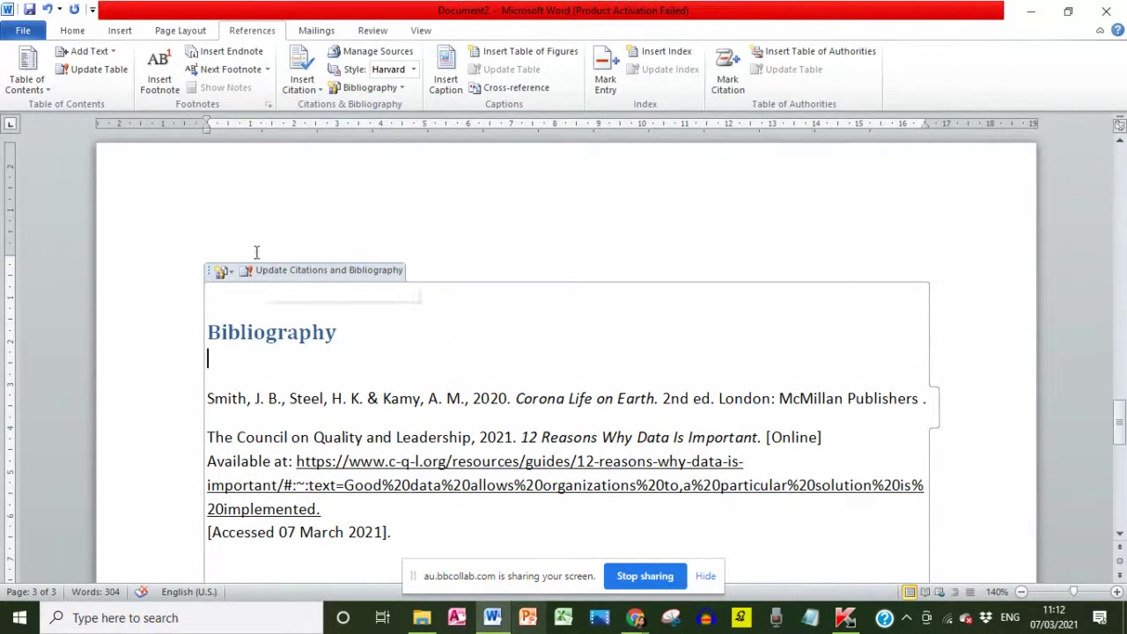
# Step: Update the bibliography so it lists the Smith 2020 book and the Council's 2021 web page
pyautogui.click(311, 92)
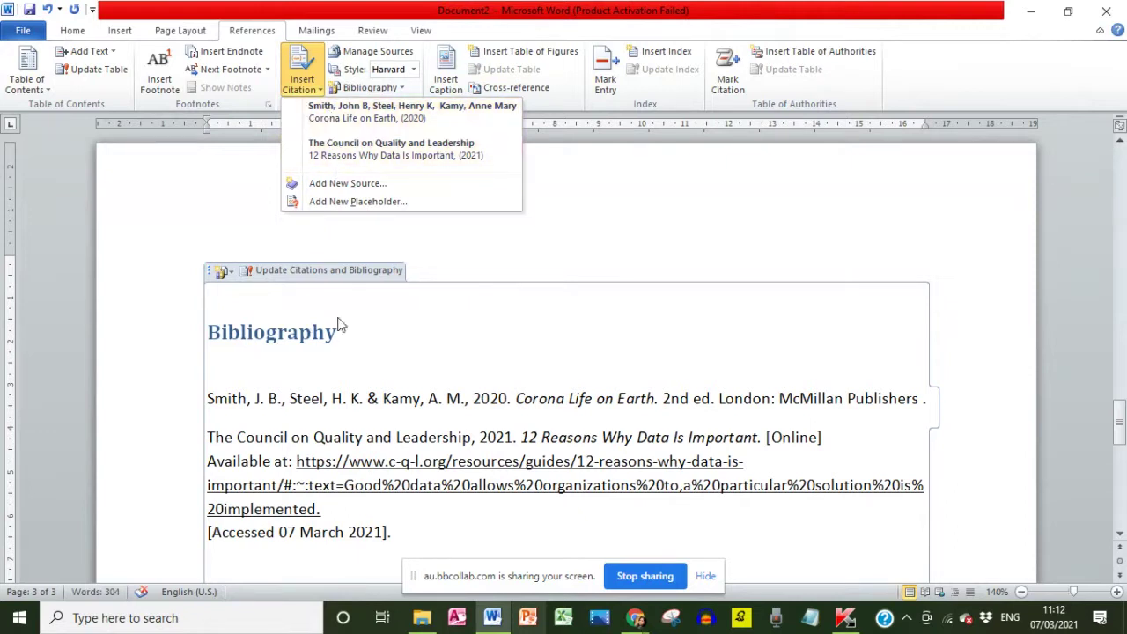
pyautogui.click(380, 273)
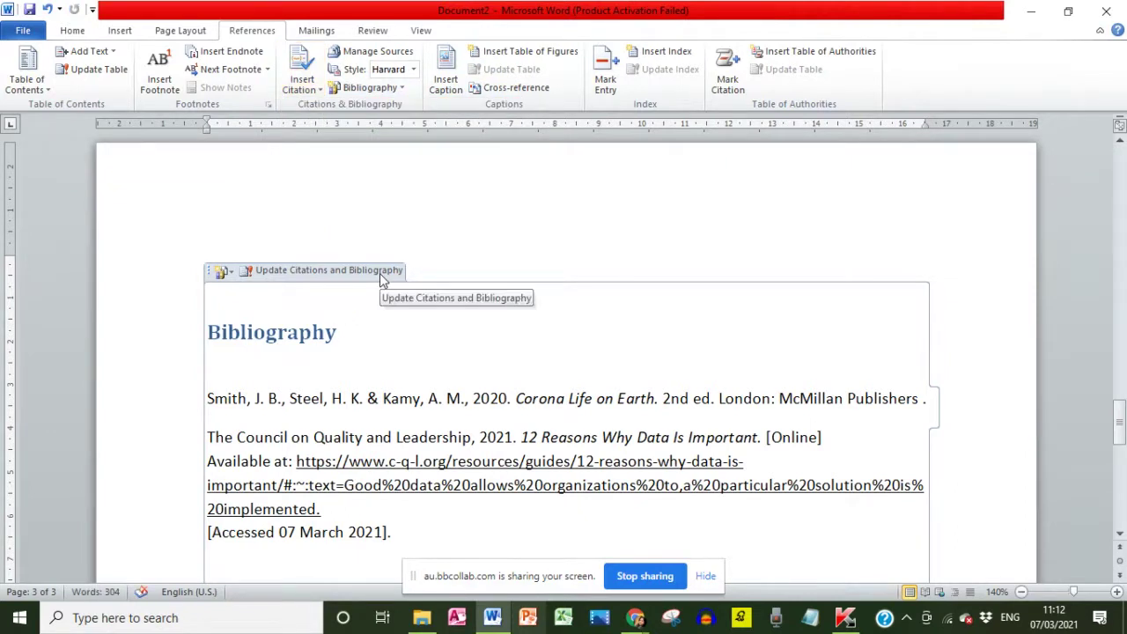
pyautogui.click(306, 273)
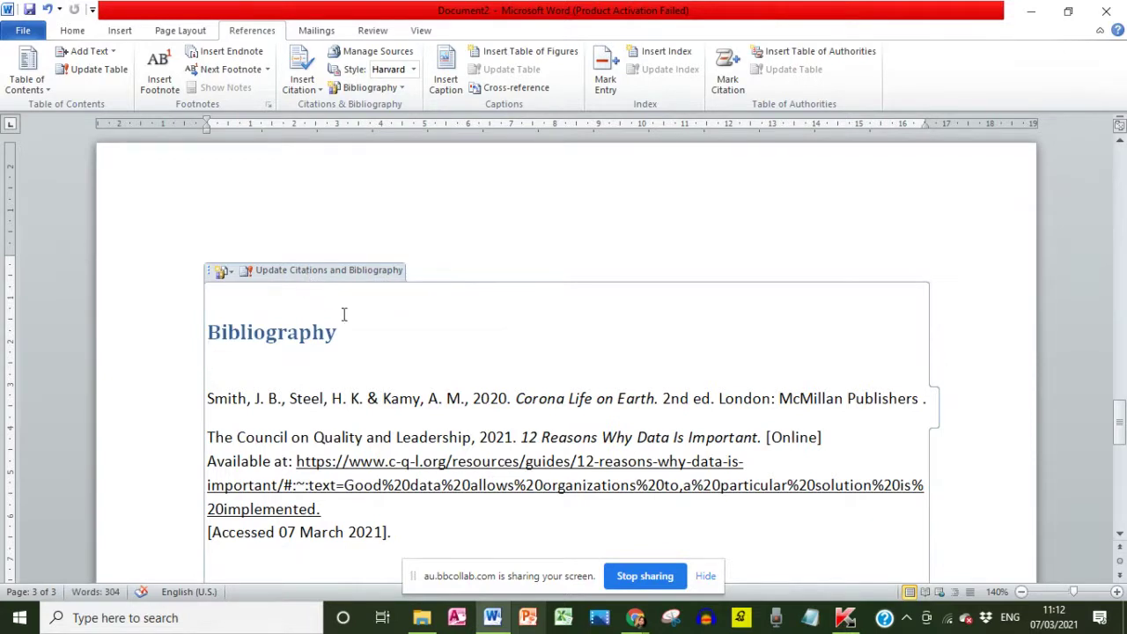
pyautogui.scroll(-3, 619, 425)
pyautogui.scroll(2, 620, 425)
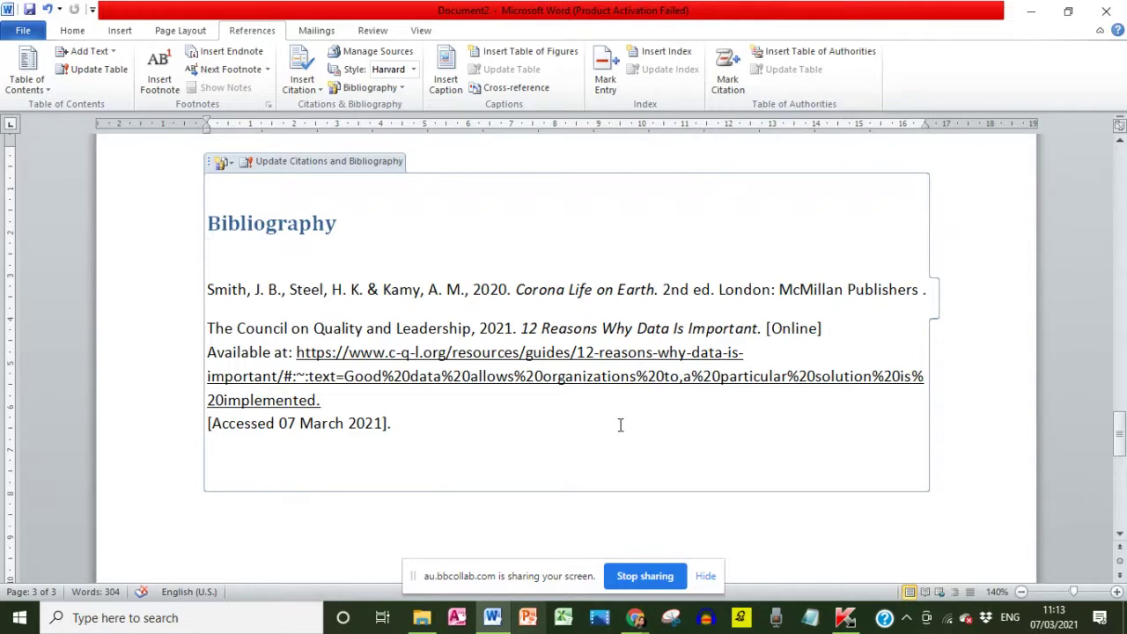
# Step: End the screen share of the Word window from the sharing bar
pyautogui.click(646, 583)
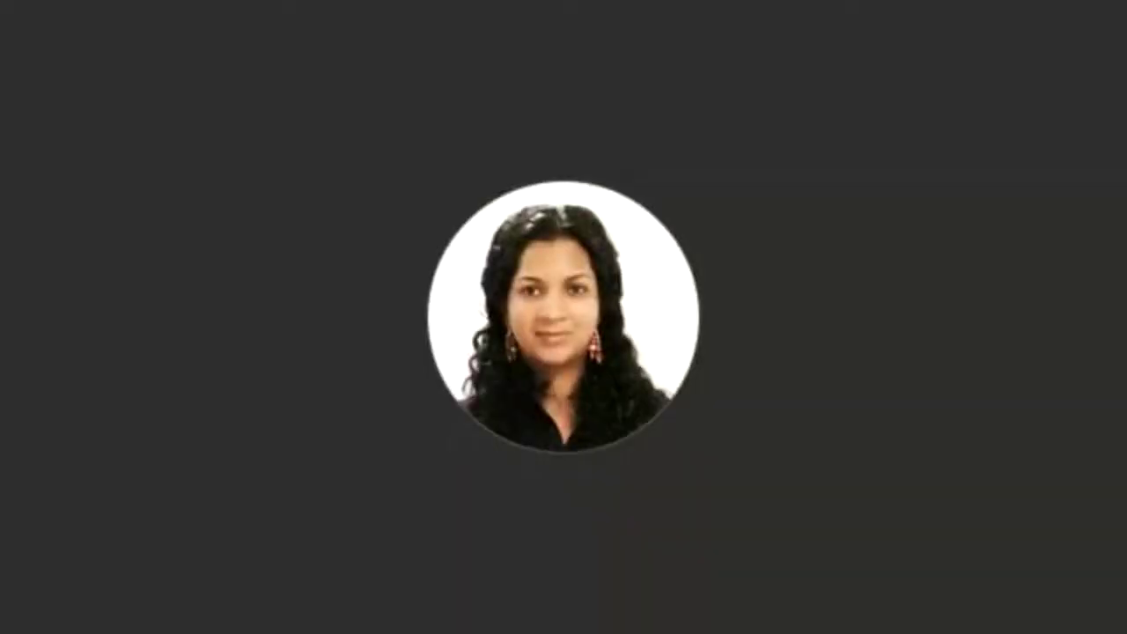